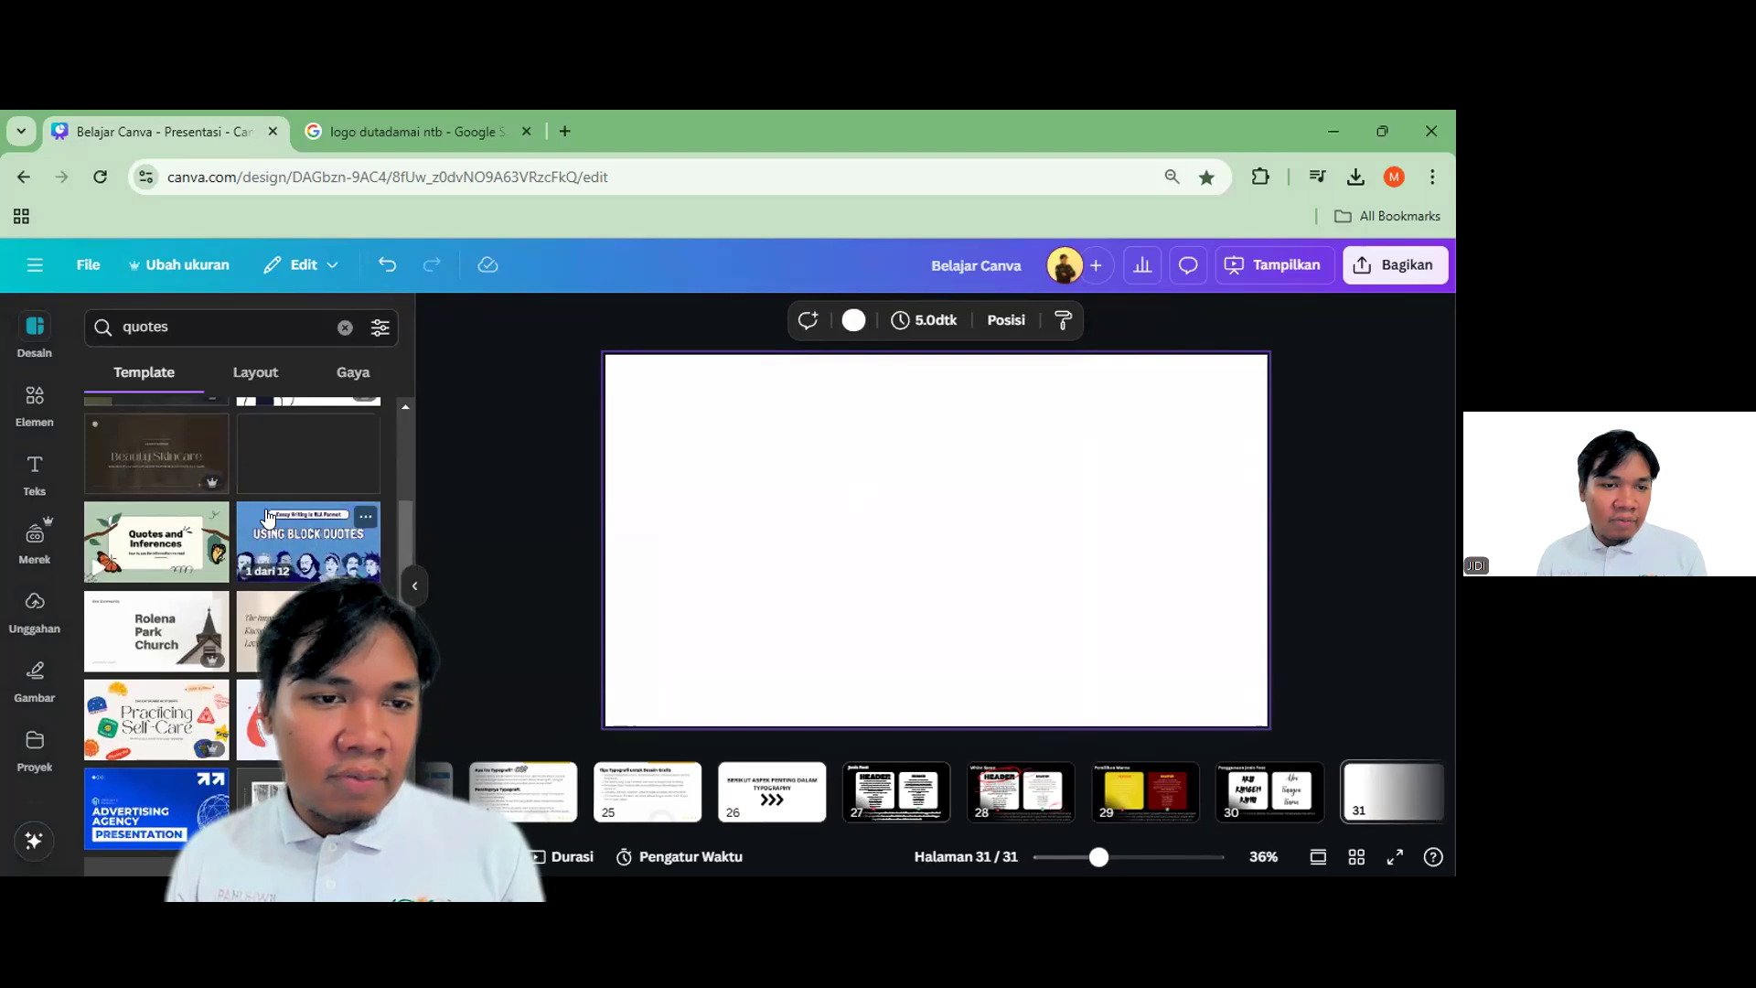
Create a new blank Instagram post design (Konten Instagram) from the Buat desain menu
scroll(233, 585, "down", 2)
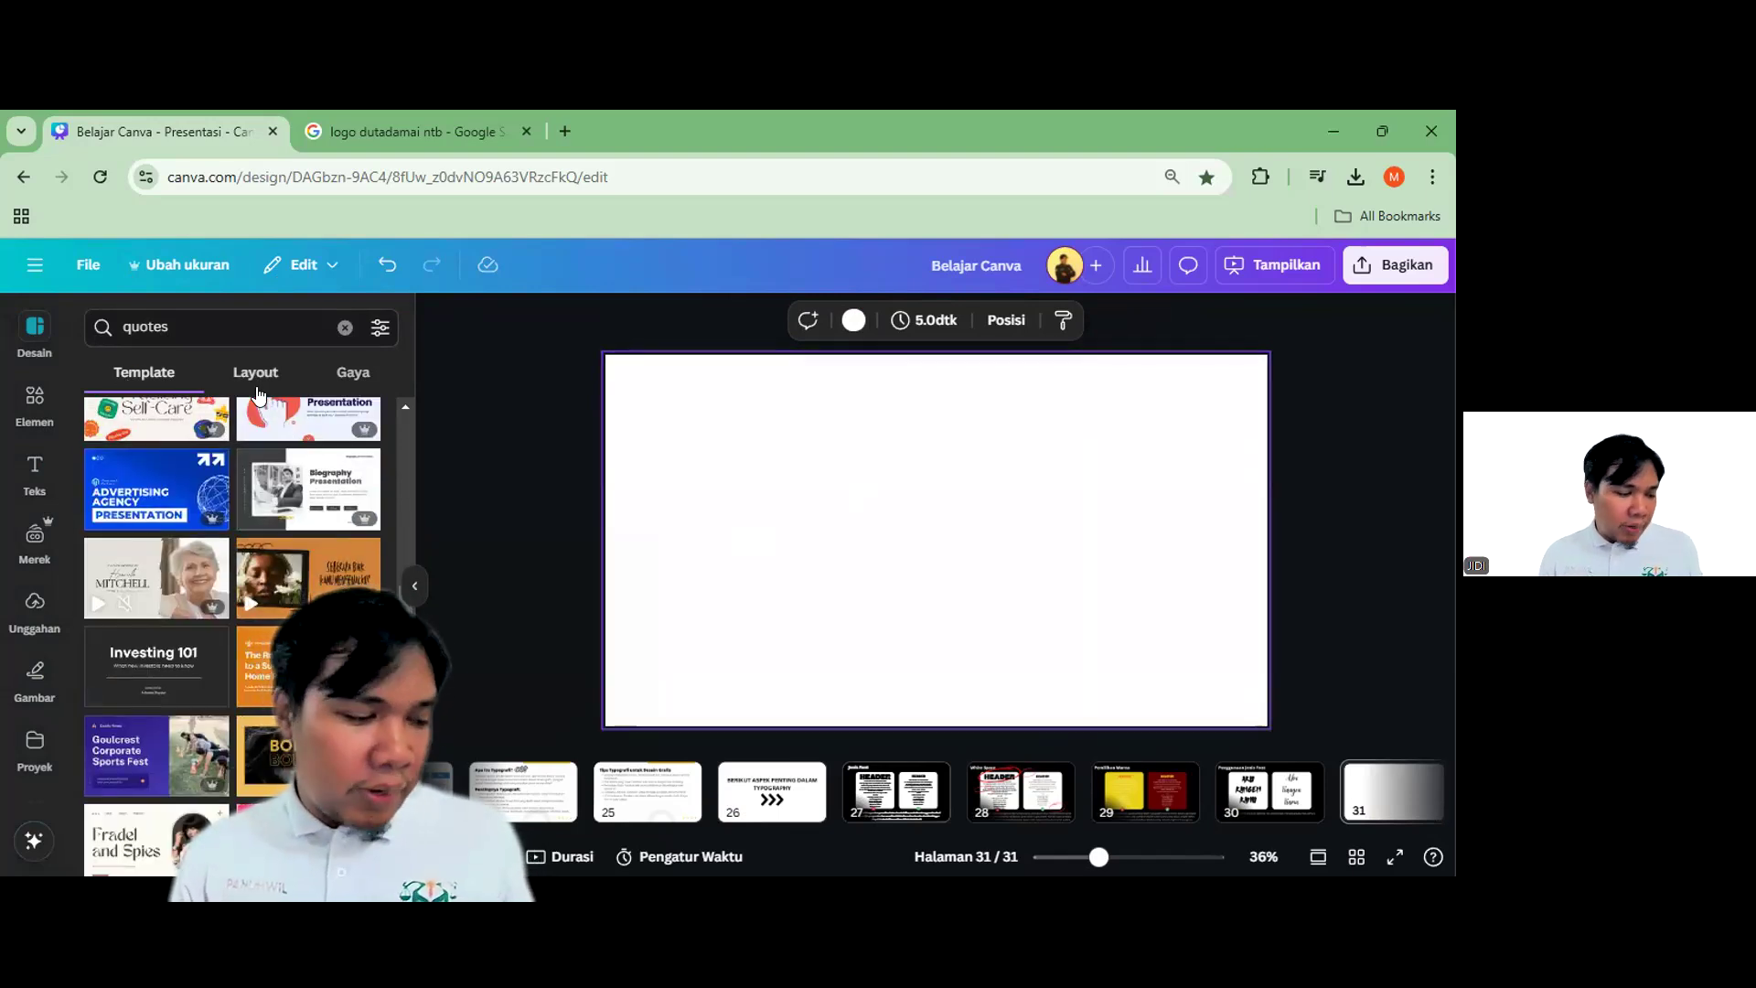
scroll(203, 519, "down", 4)
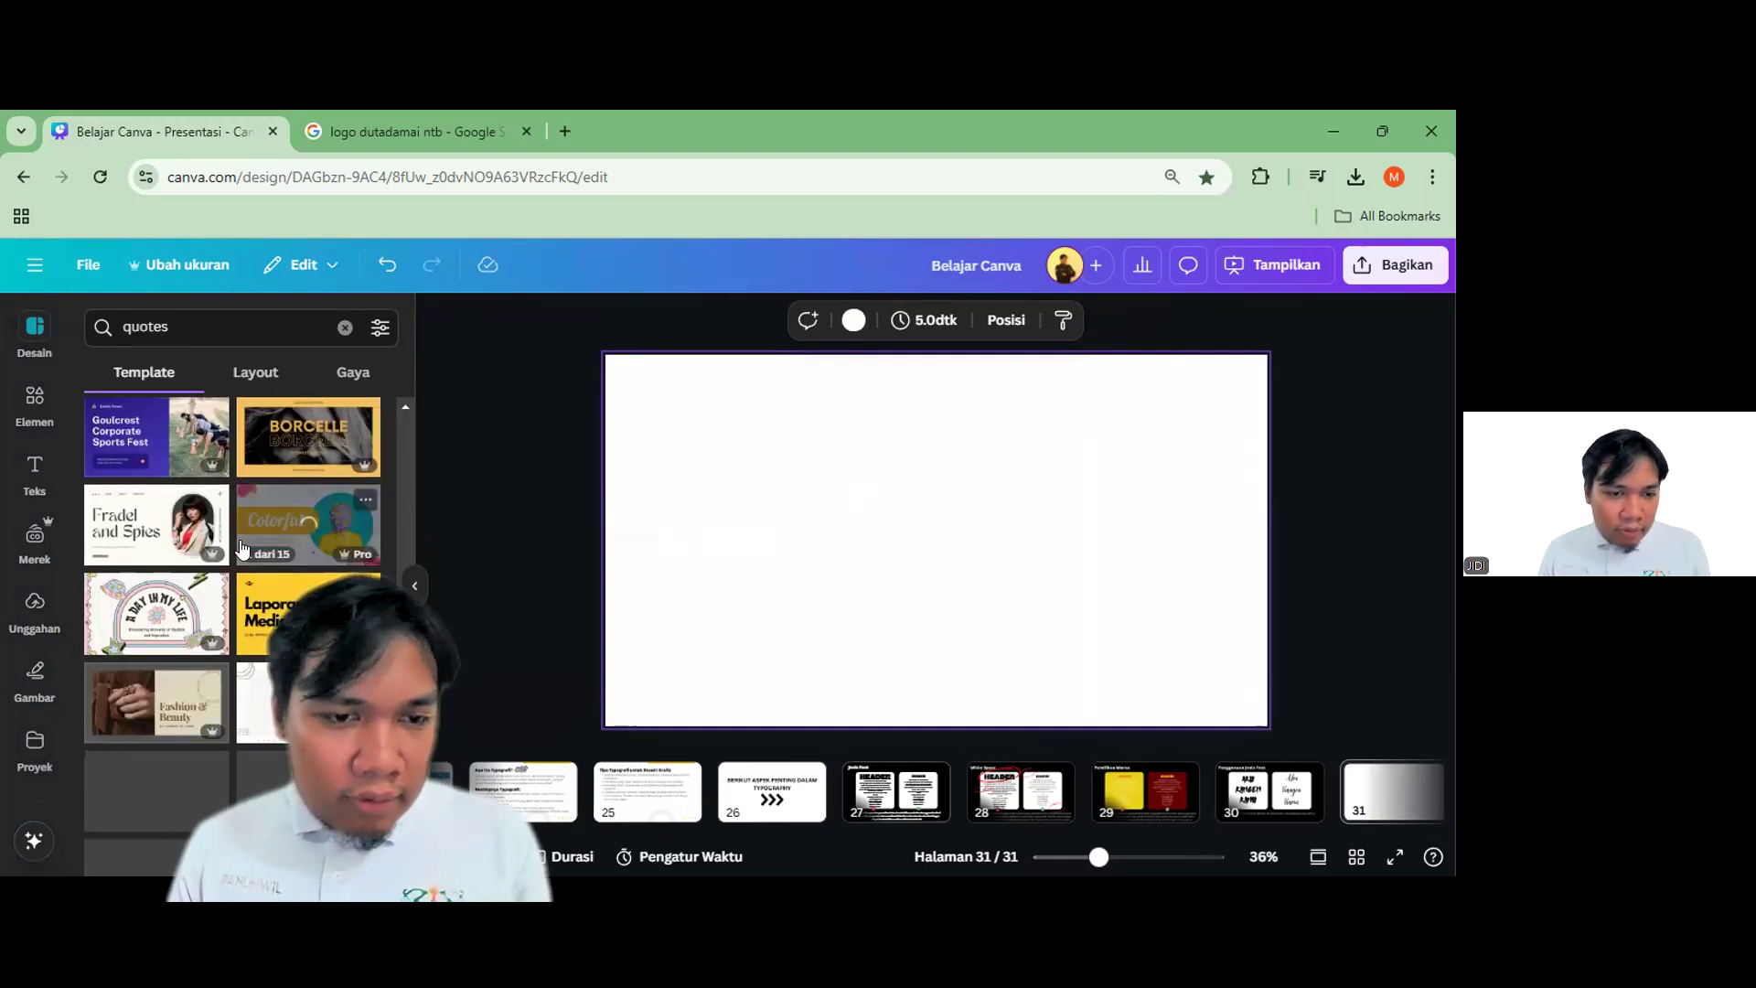
scroll(247, 686, "up", 10)
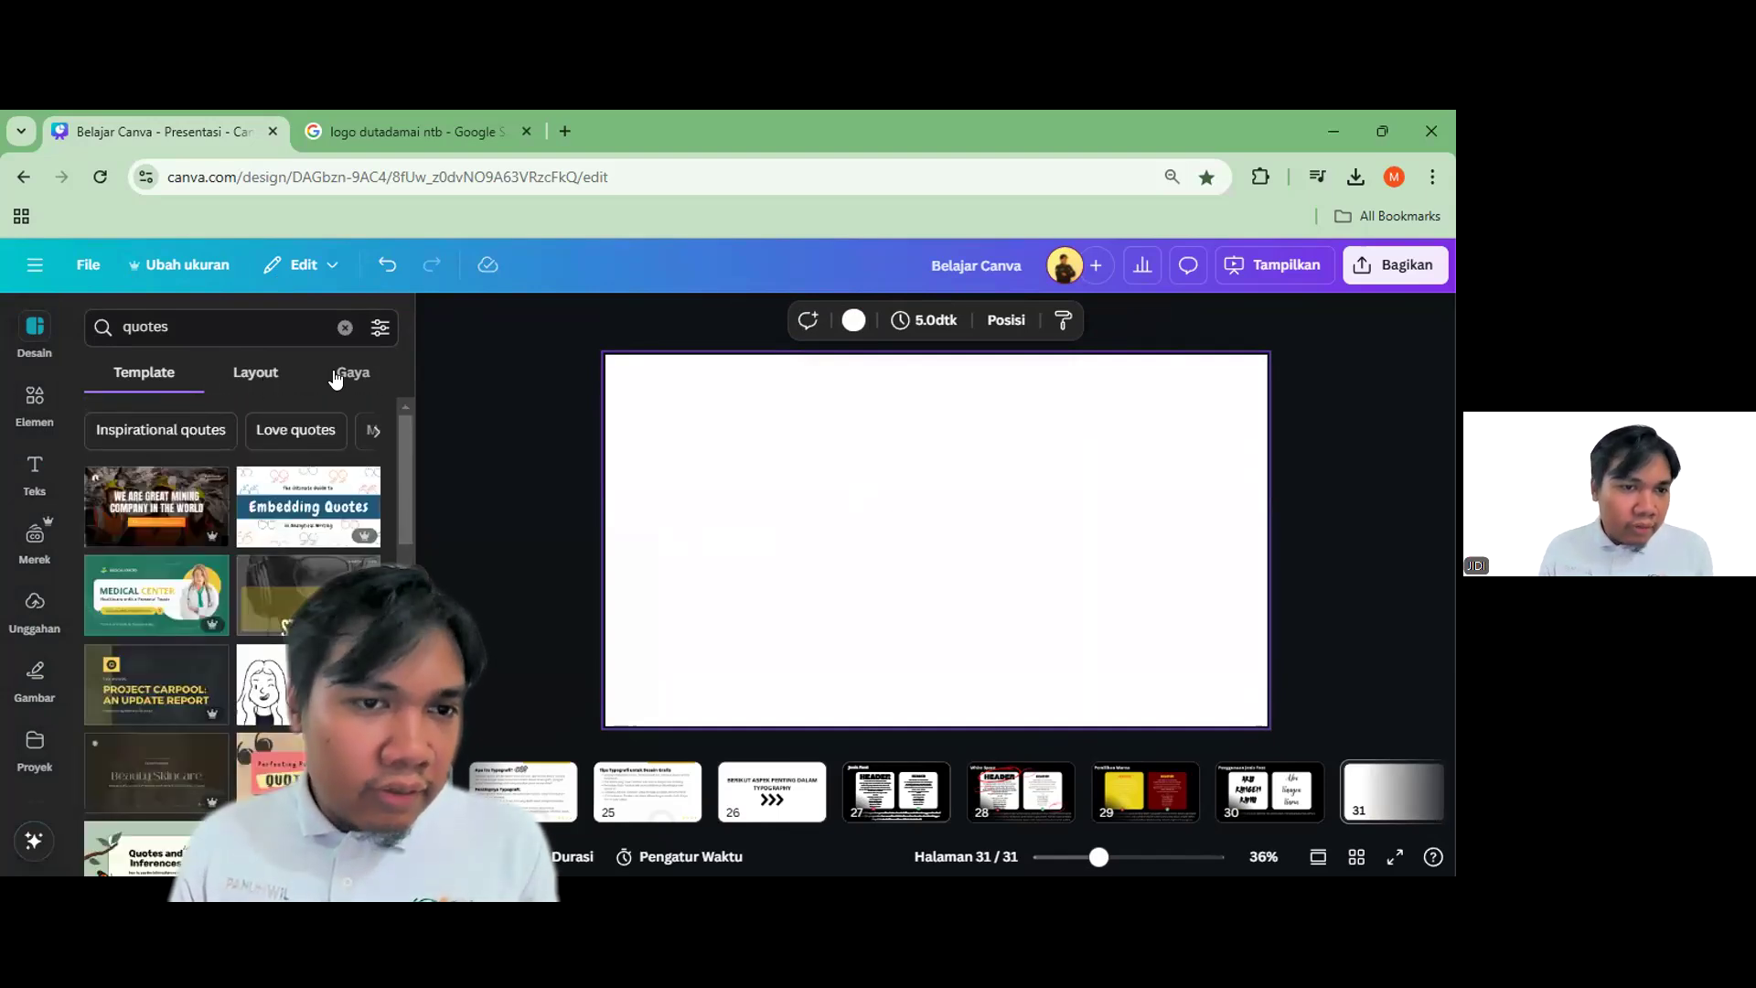
left_click(503, 391)
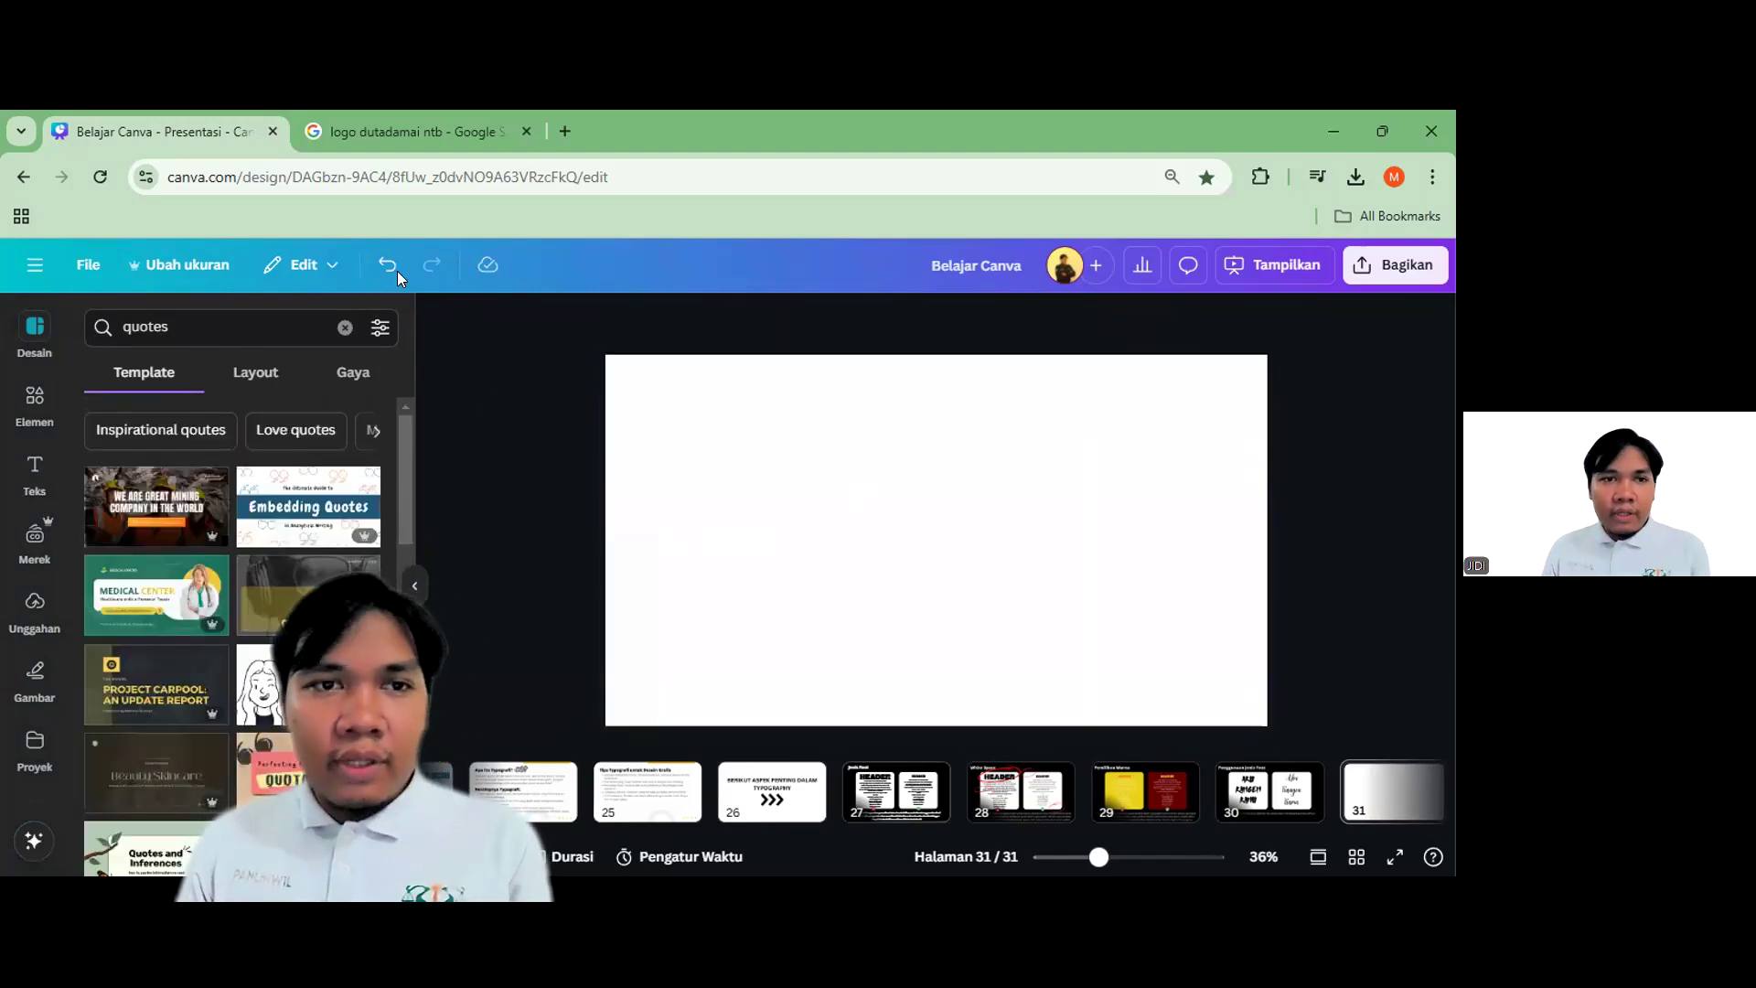
left_click(35, 265)
left_click(188, 319)
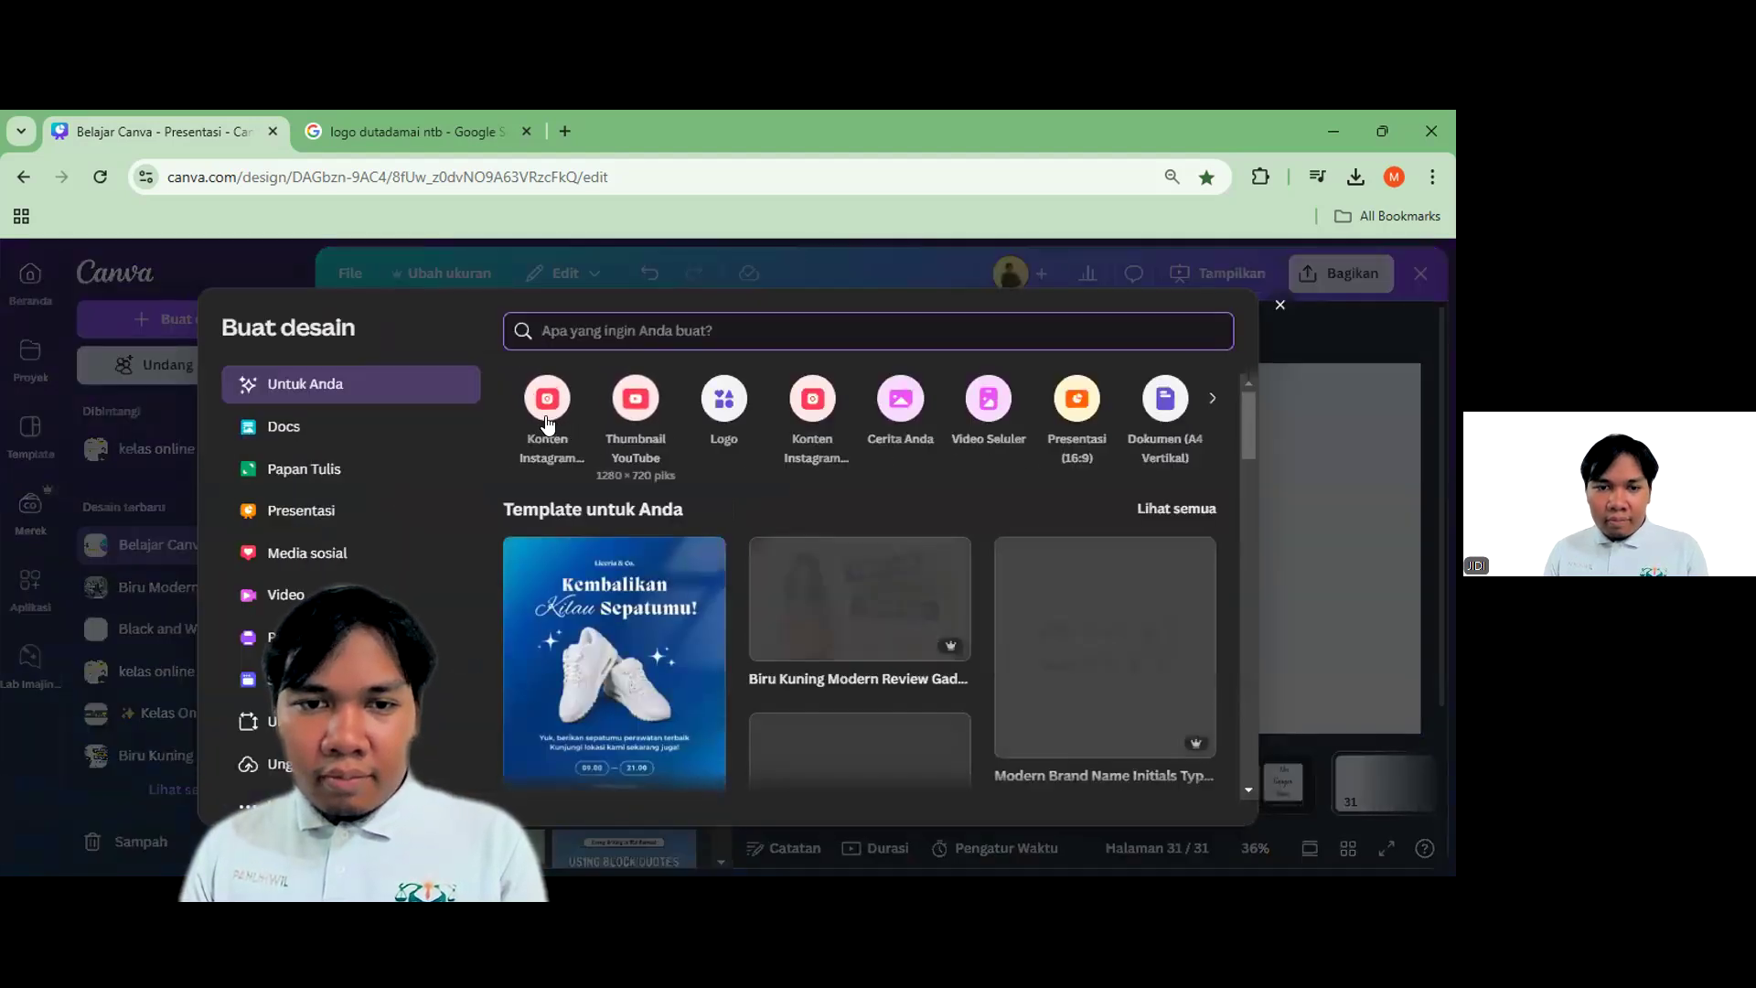
left_click(656, 422)
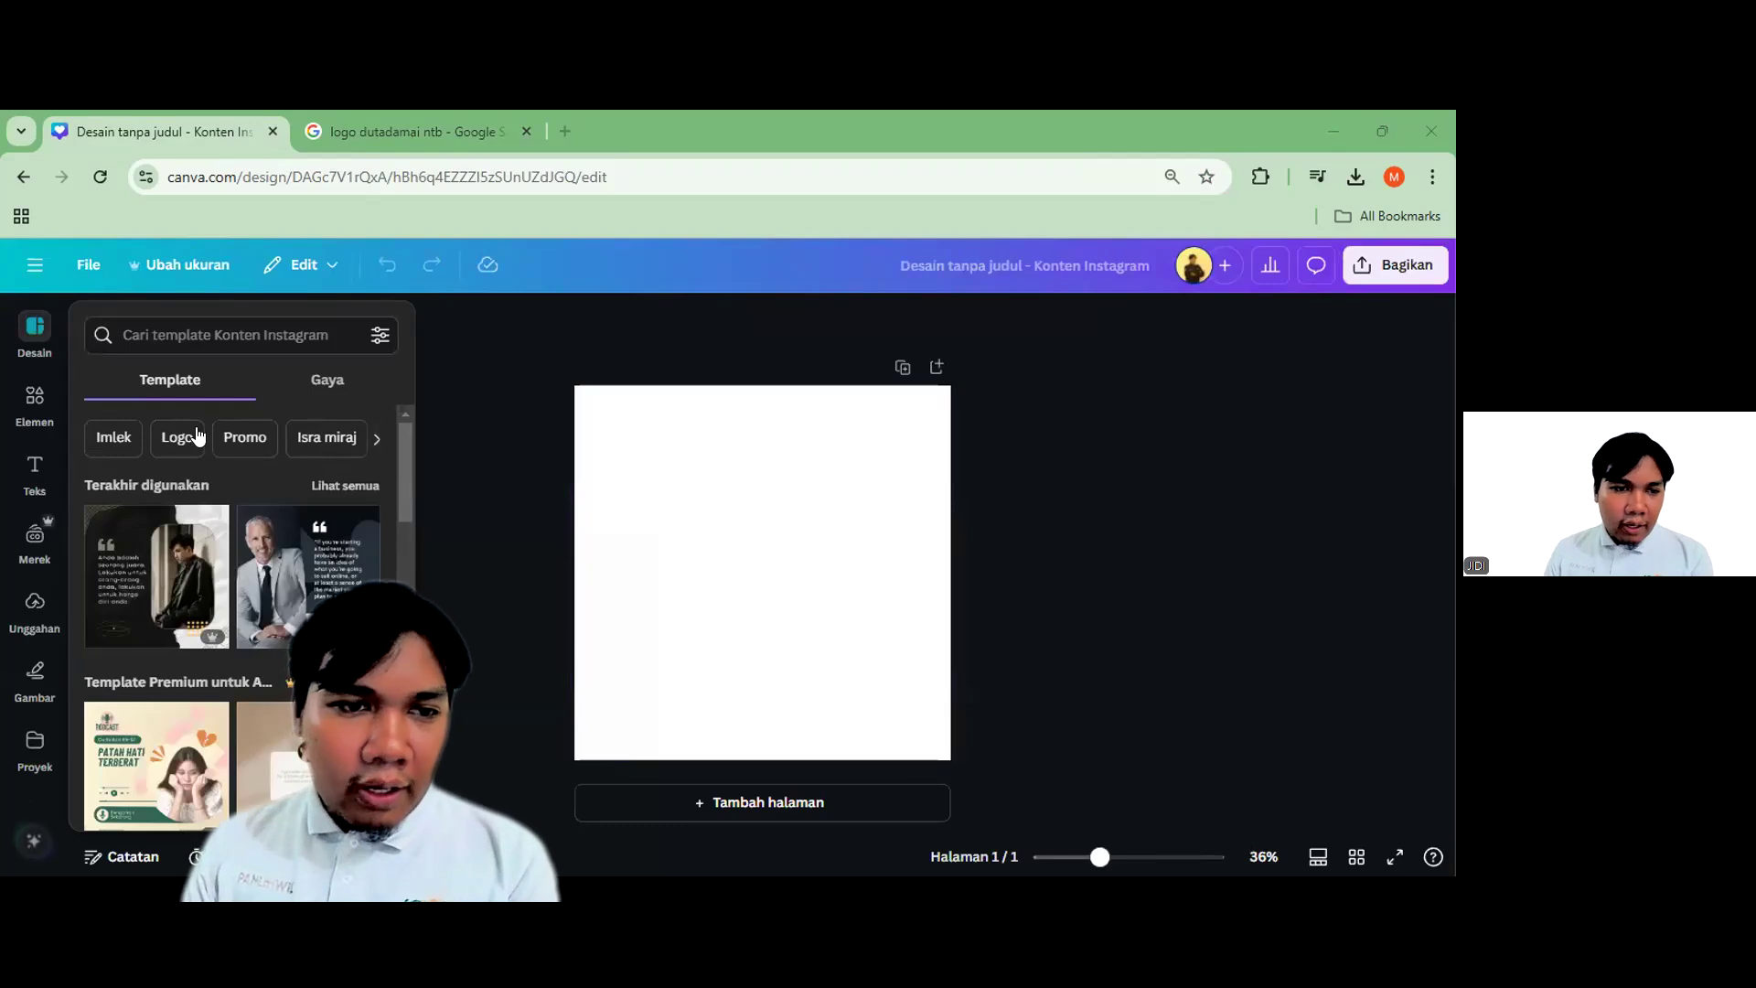
Search templates for 'quotes' and apply 'Do things at your own pace' to the blank page
left_click(287, 333)
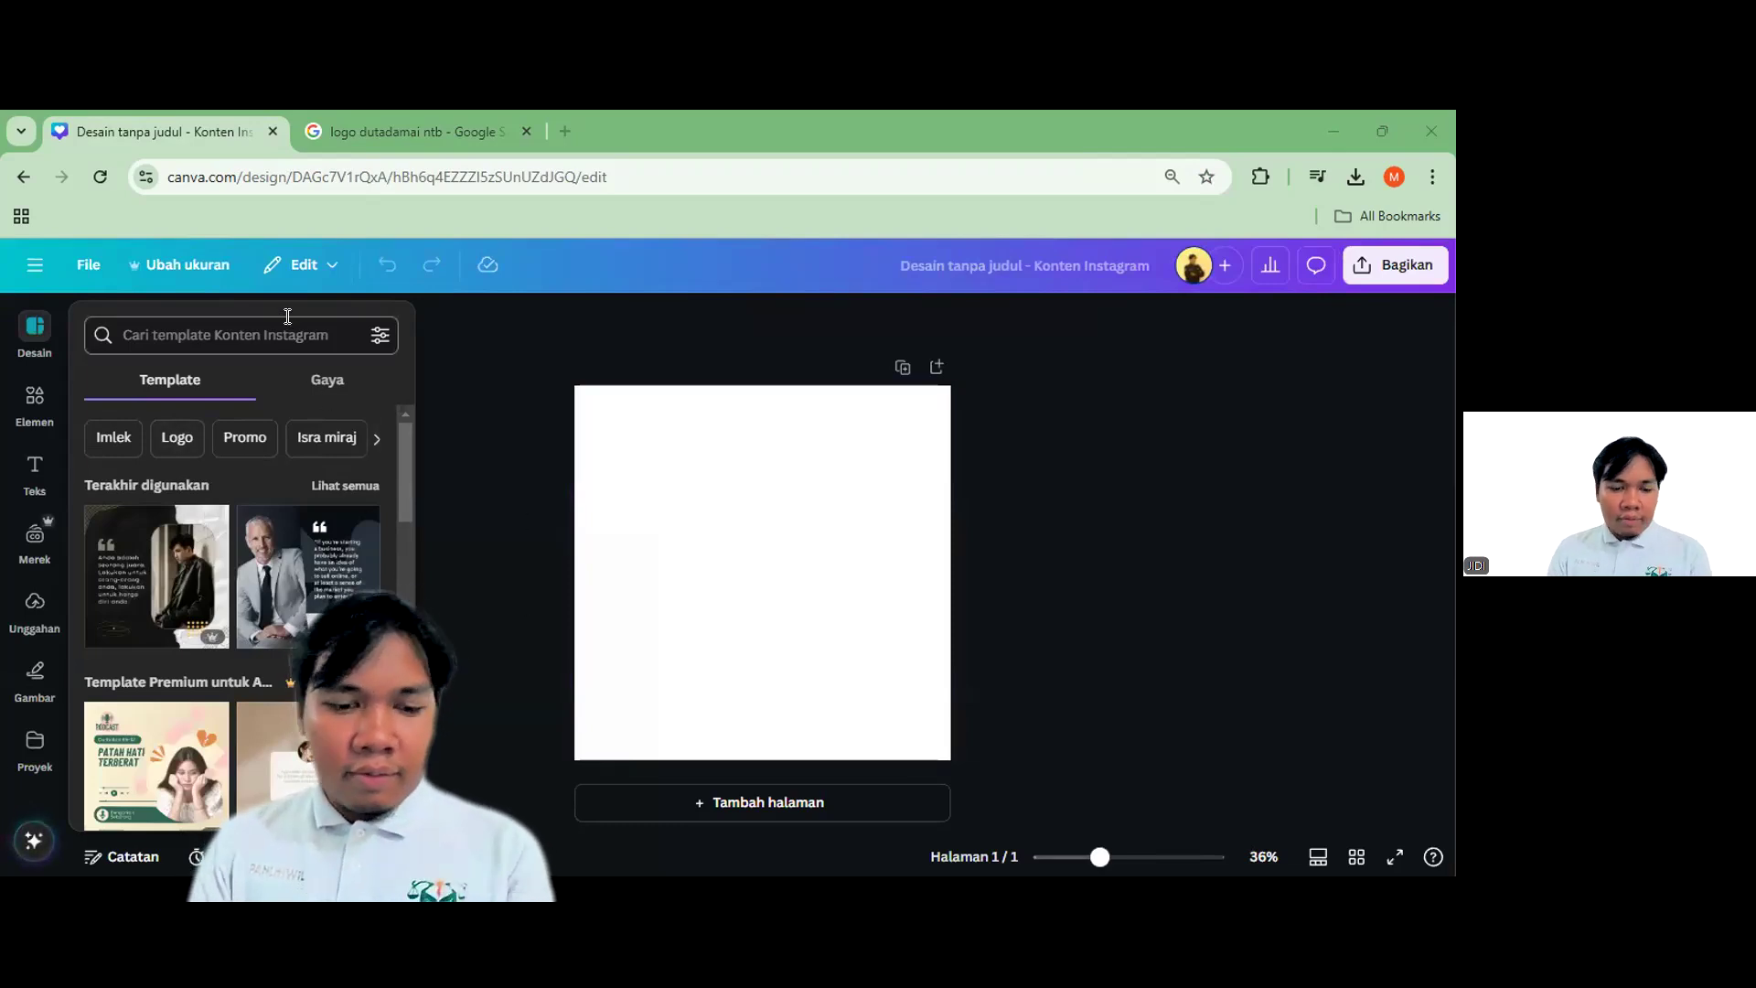
type("quotee")
key("BackSpace")
type("s")
key("Return")
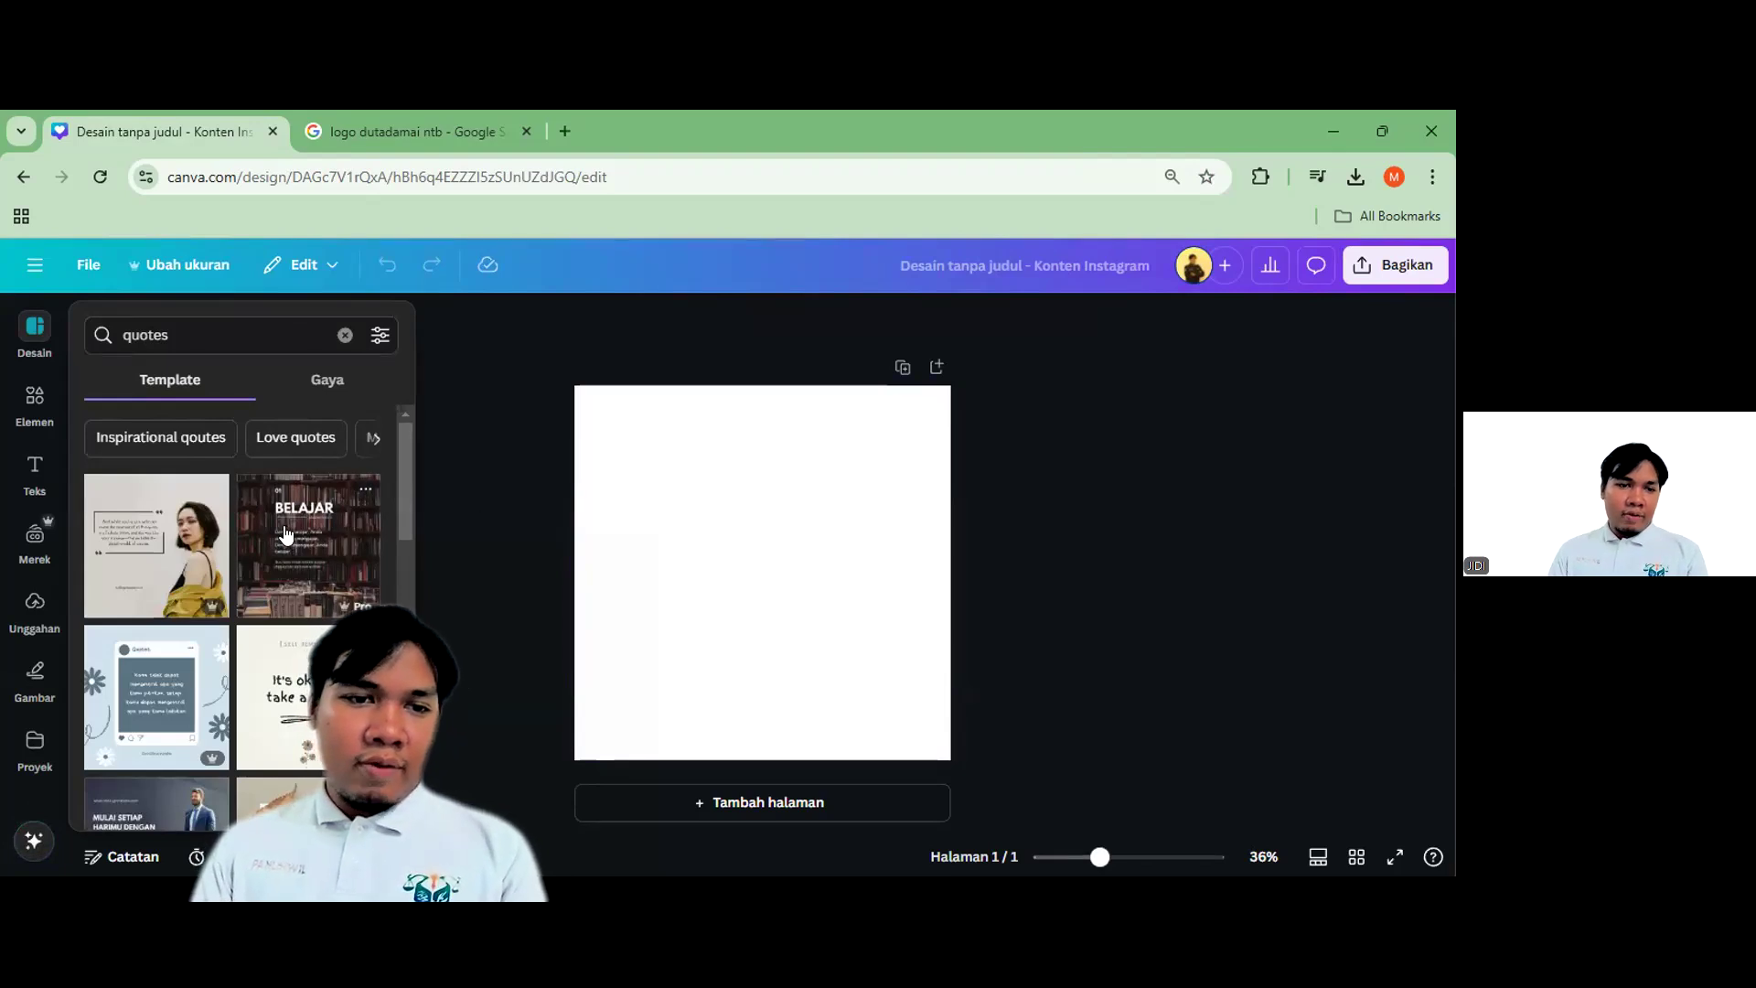
scroll(286, 533, "down", 5)
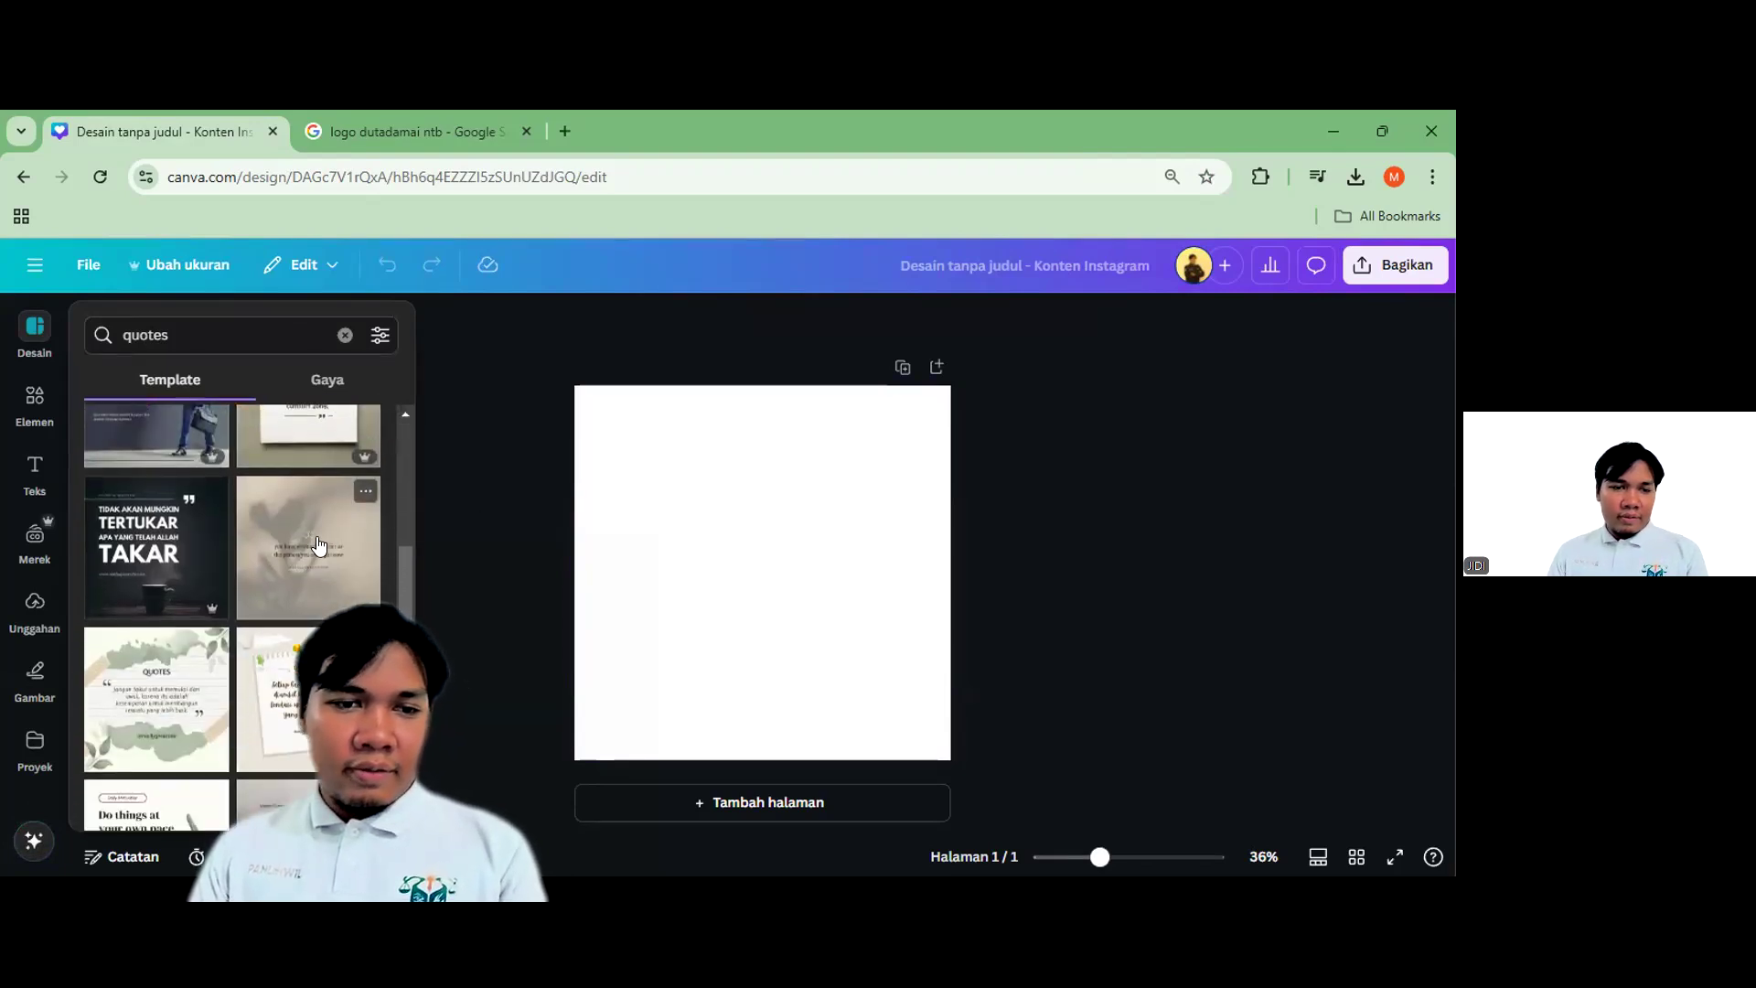
scroll(311, 549, "down", 4)
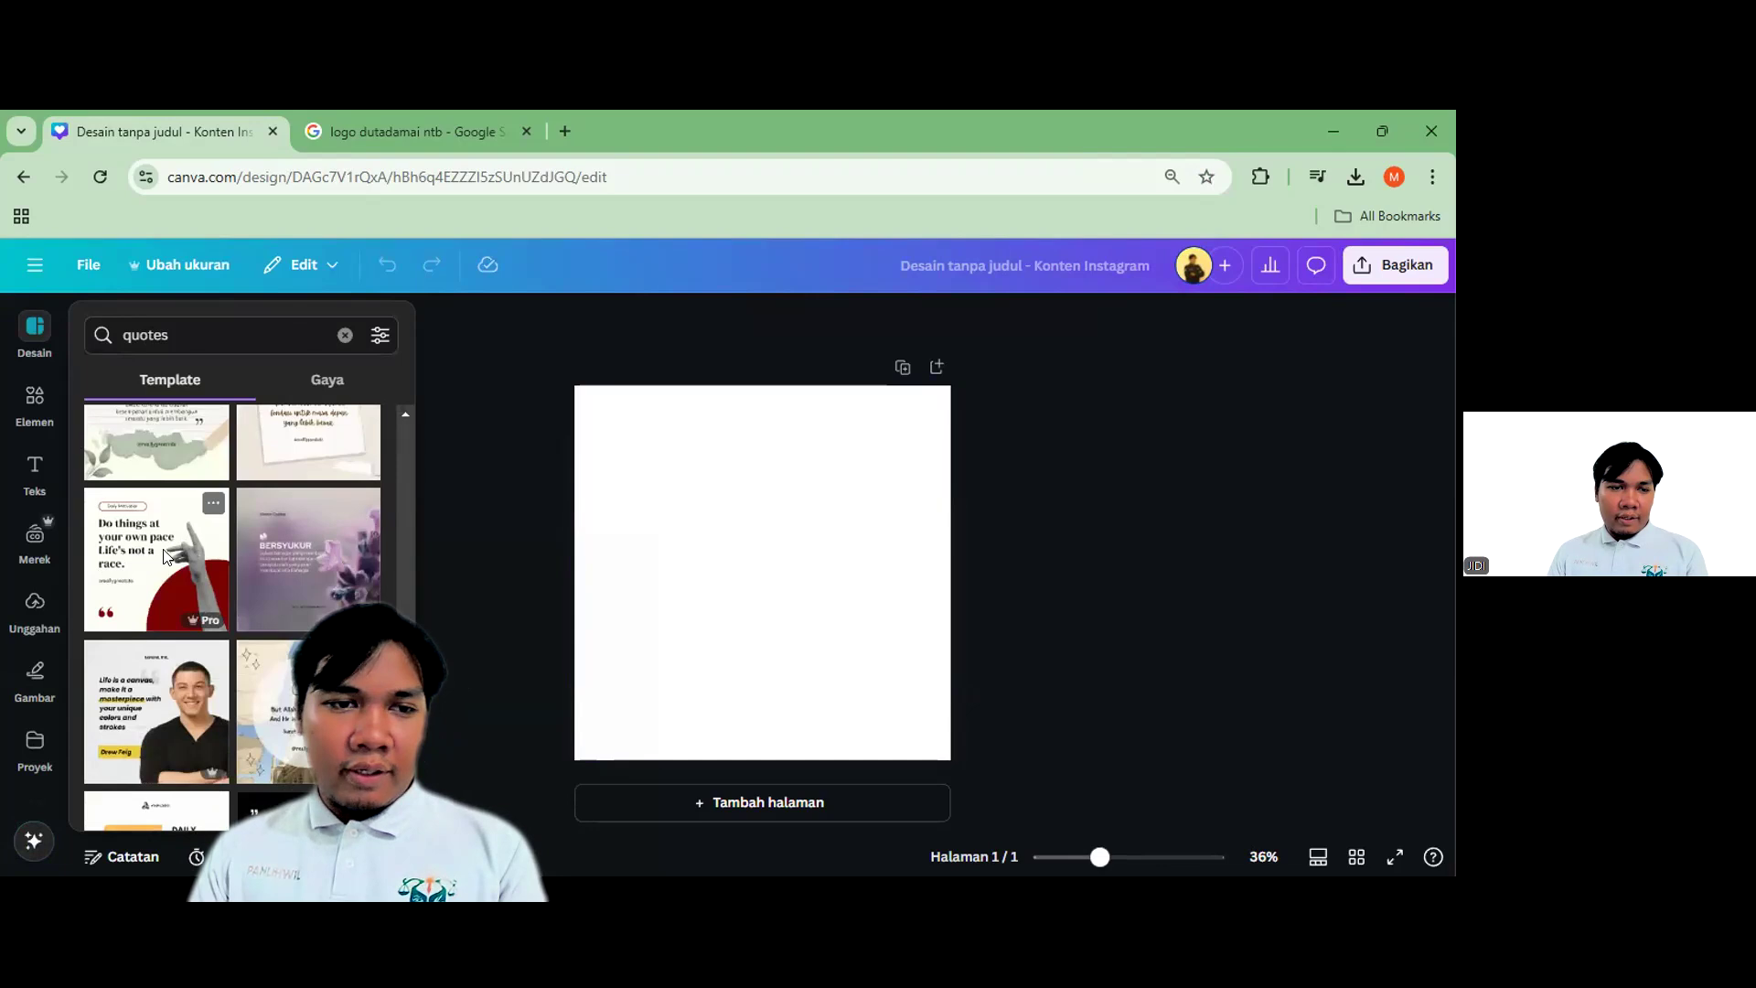
left_click(167, 555)
left_click(941, 582)
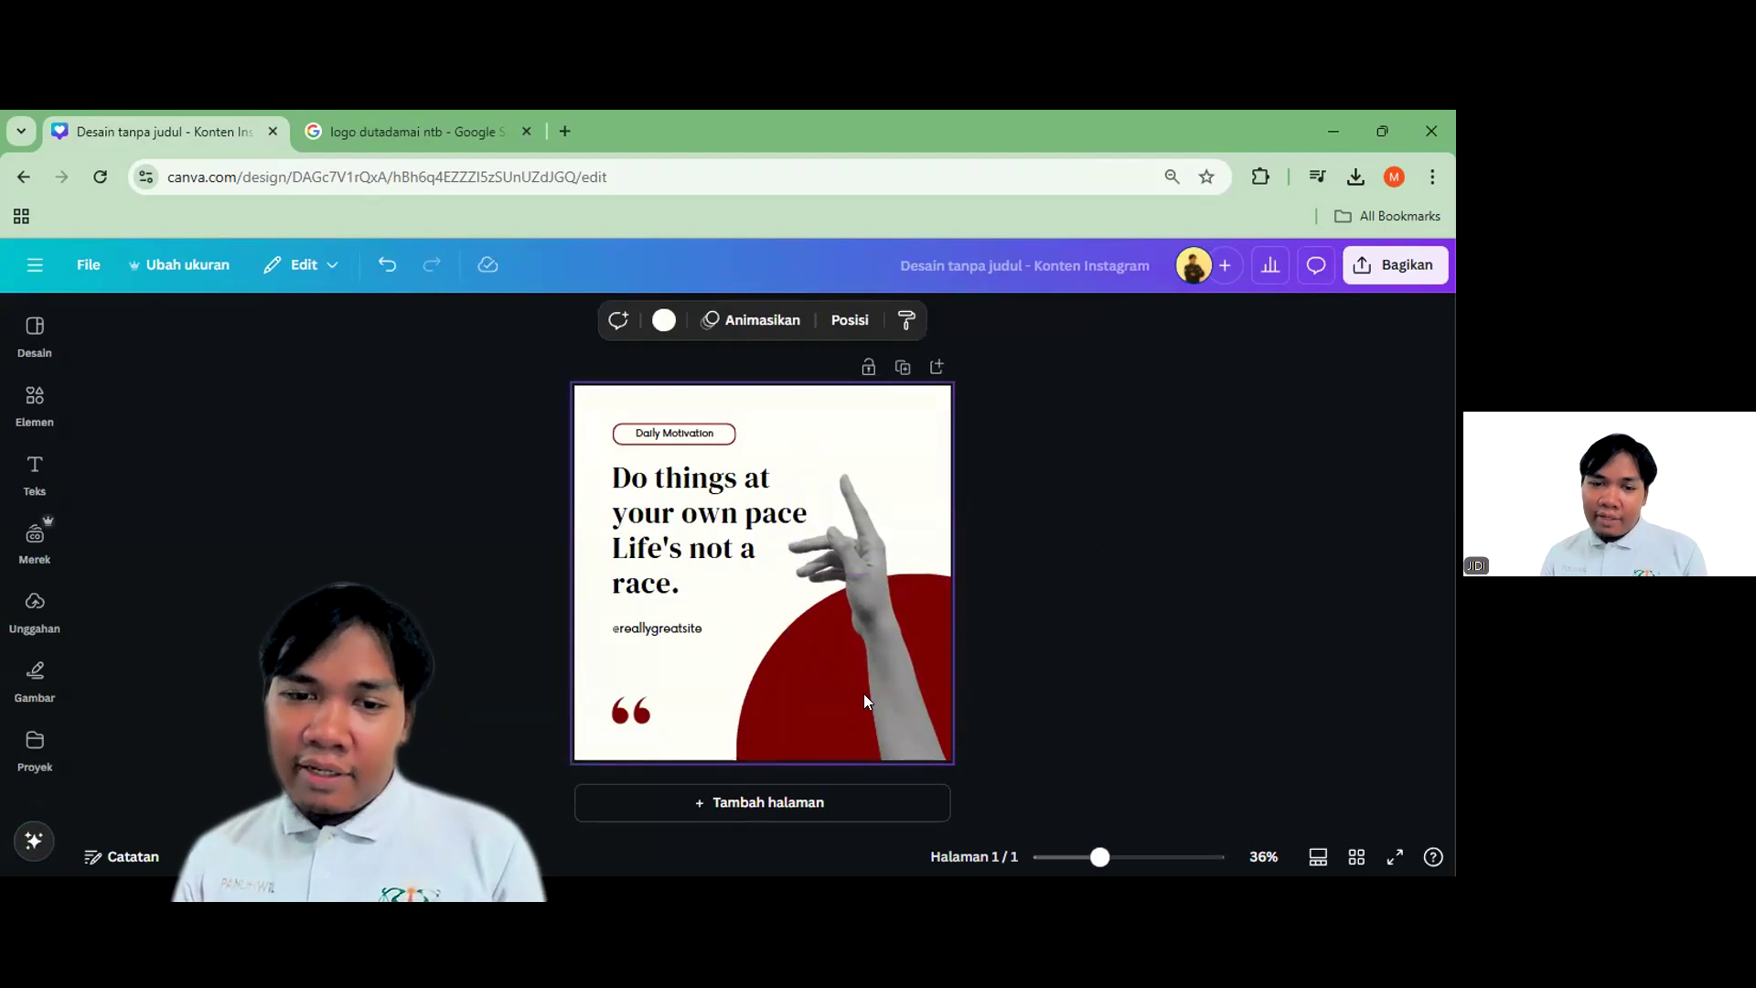
left_click(1101, 529)
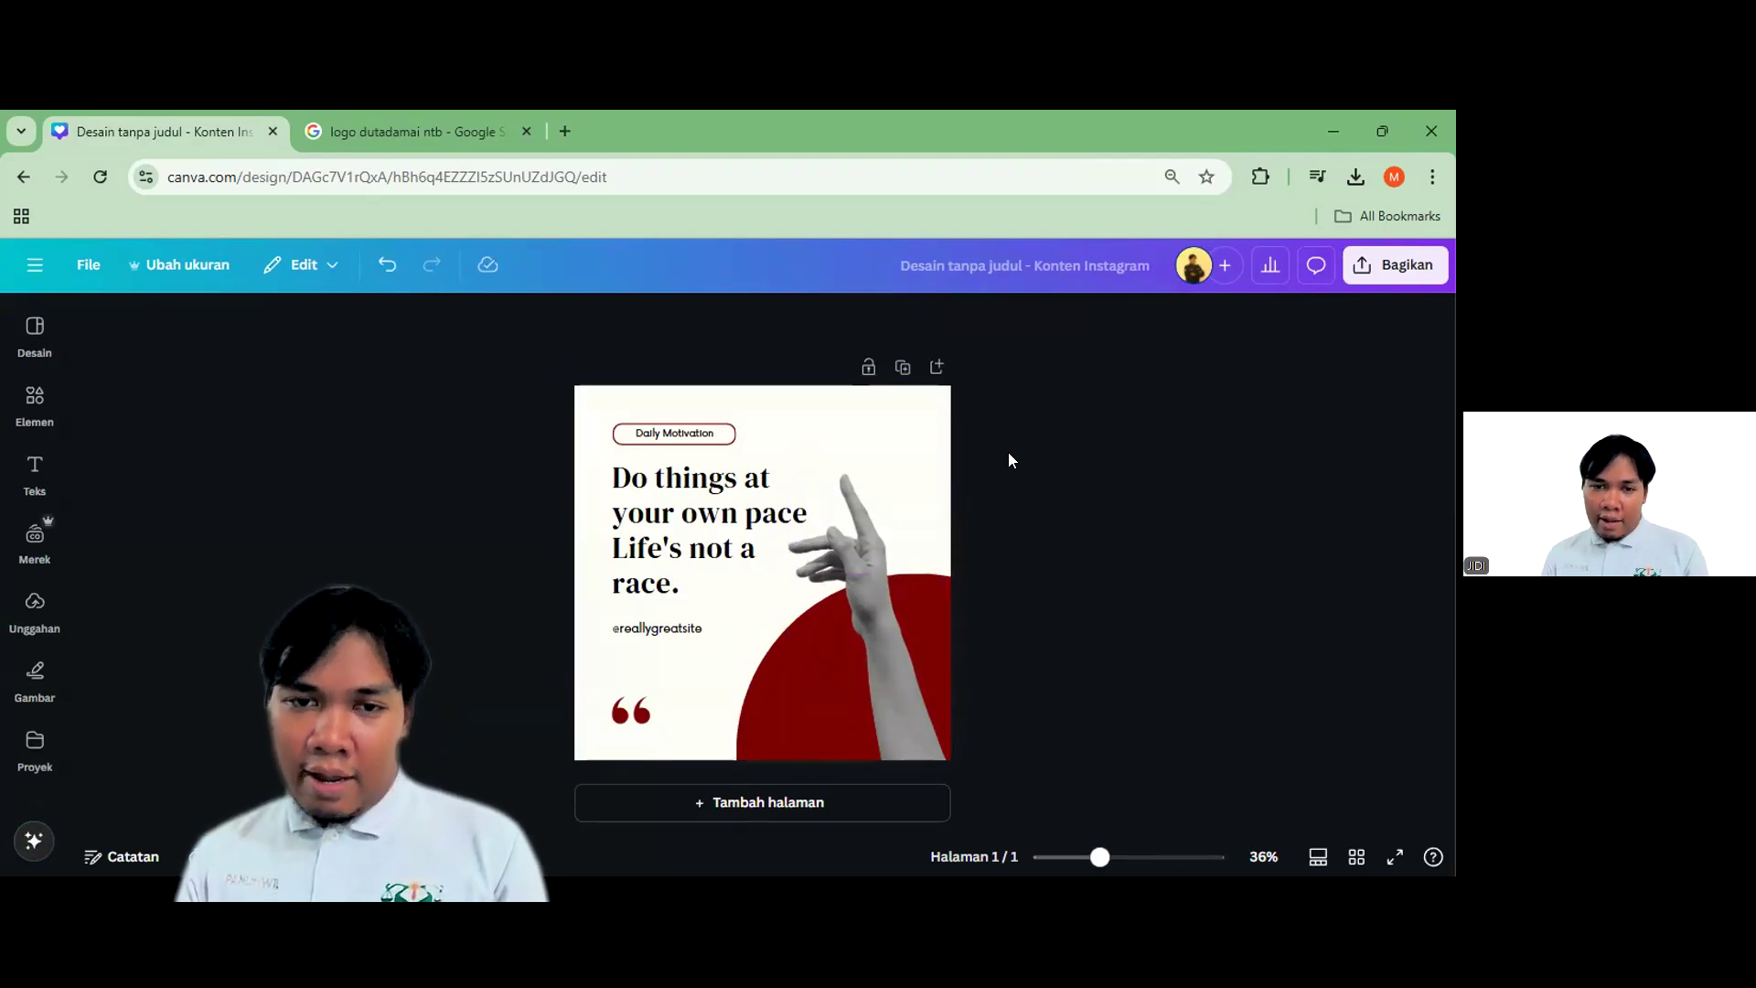
scroll(929, 615, "up", 1)
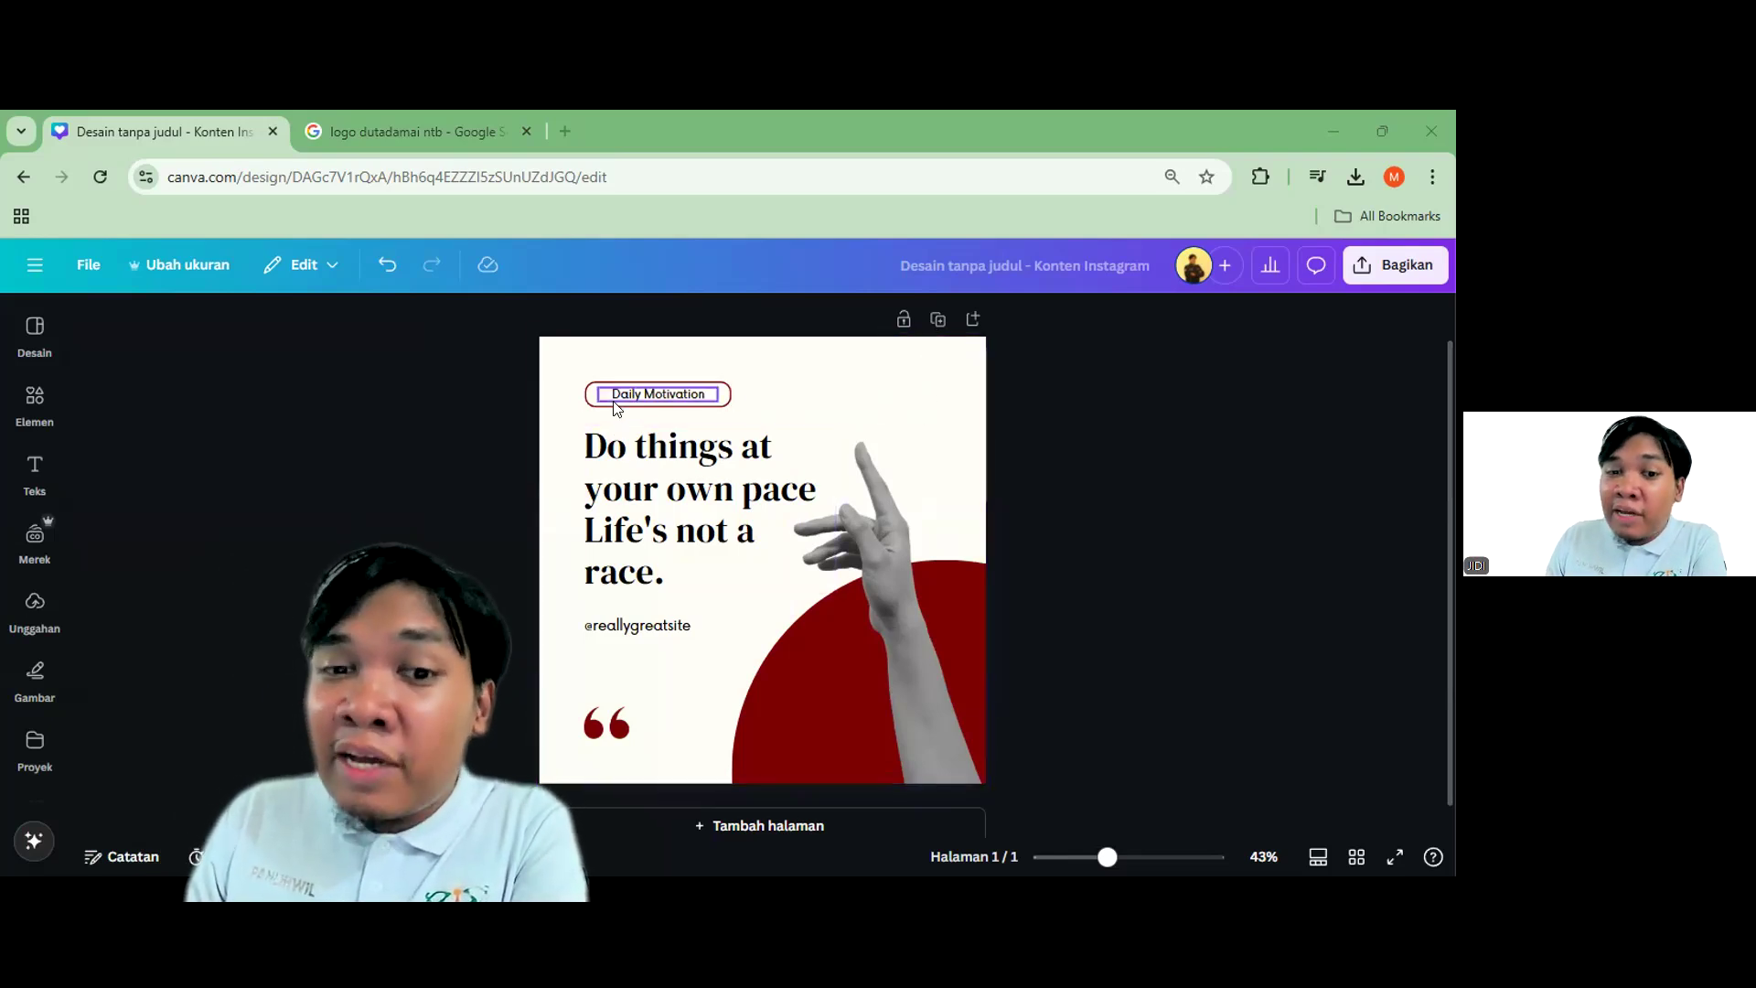
left_click(619, 476)
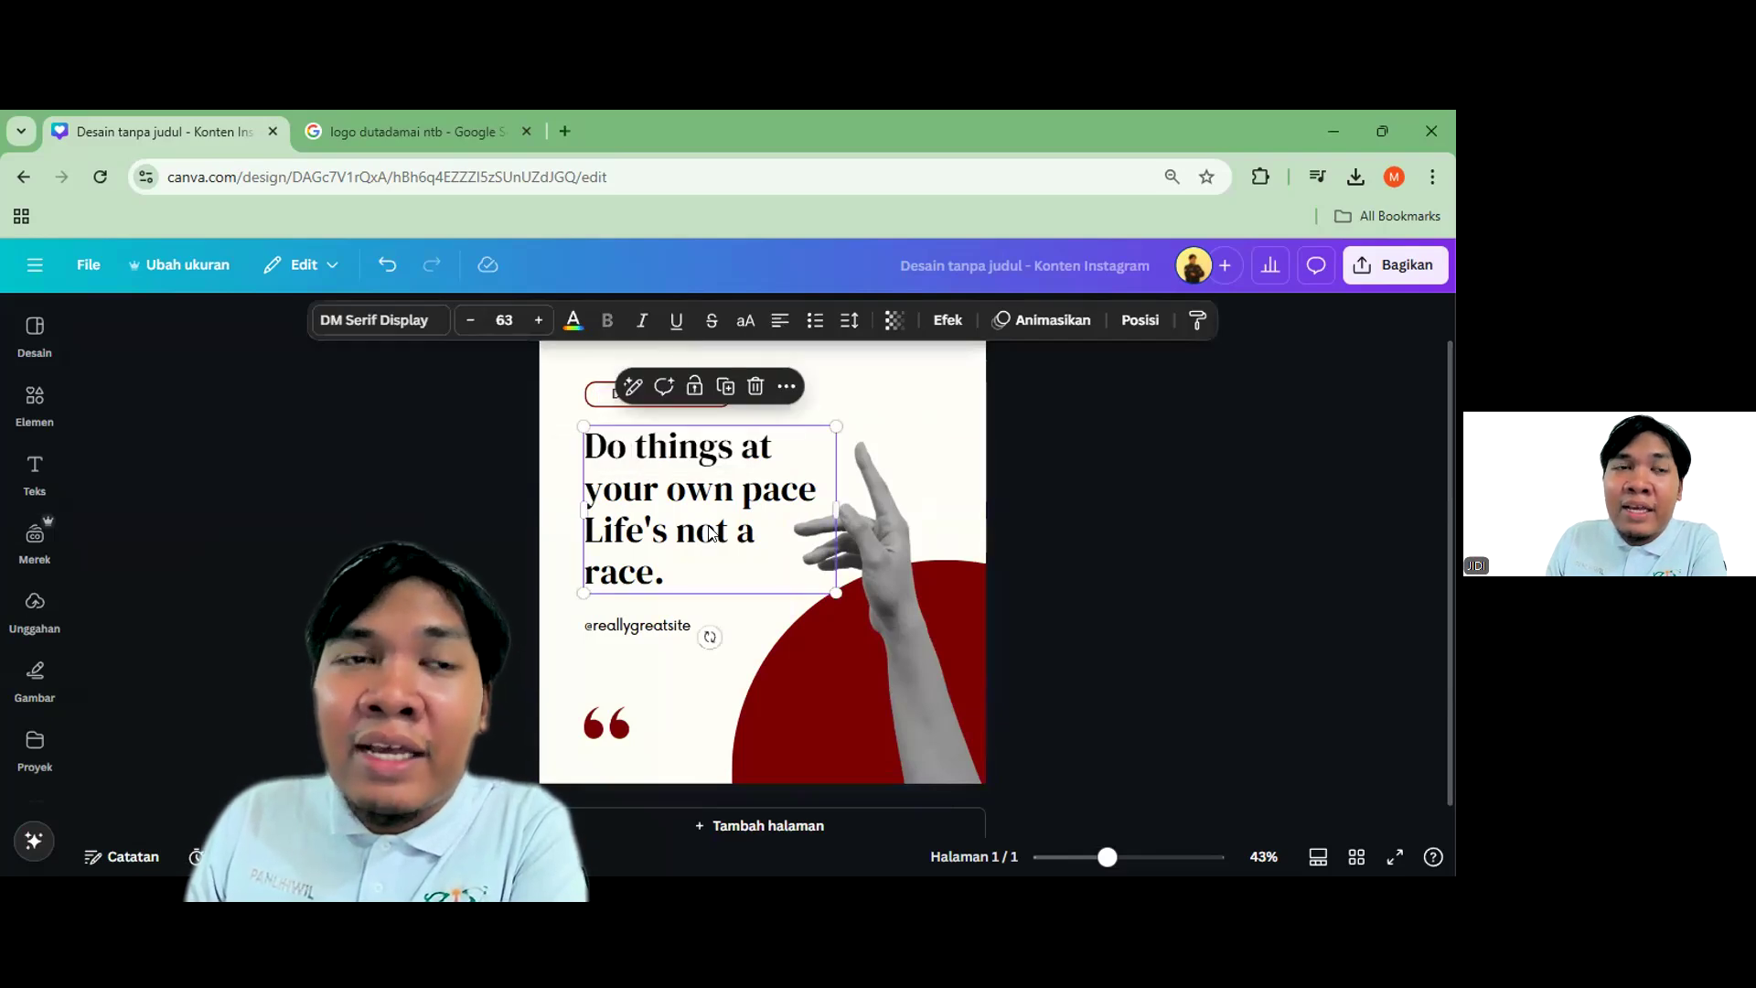
left_click(598, 393)
left_click(622, 536)
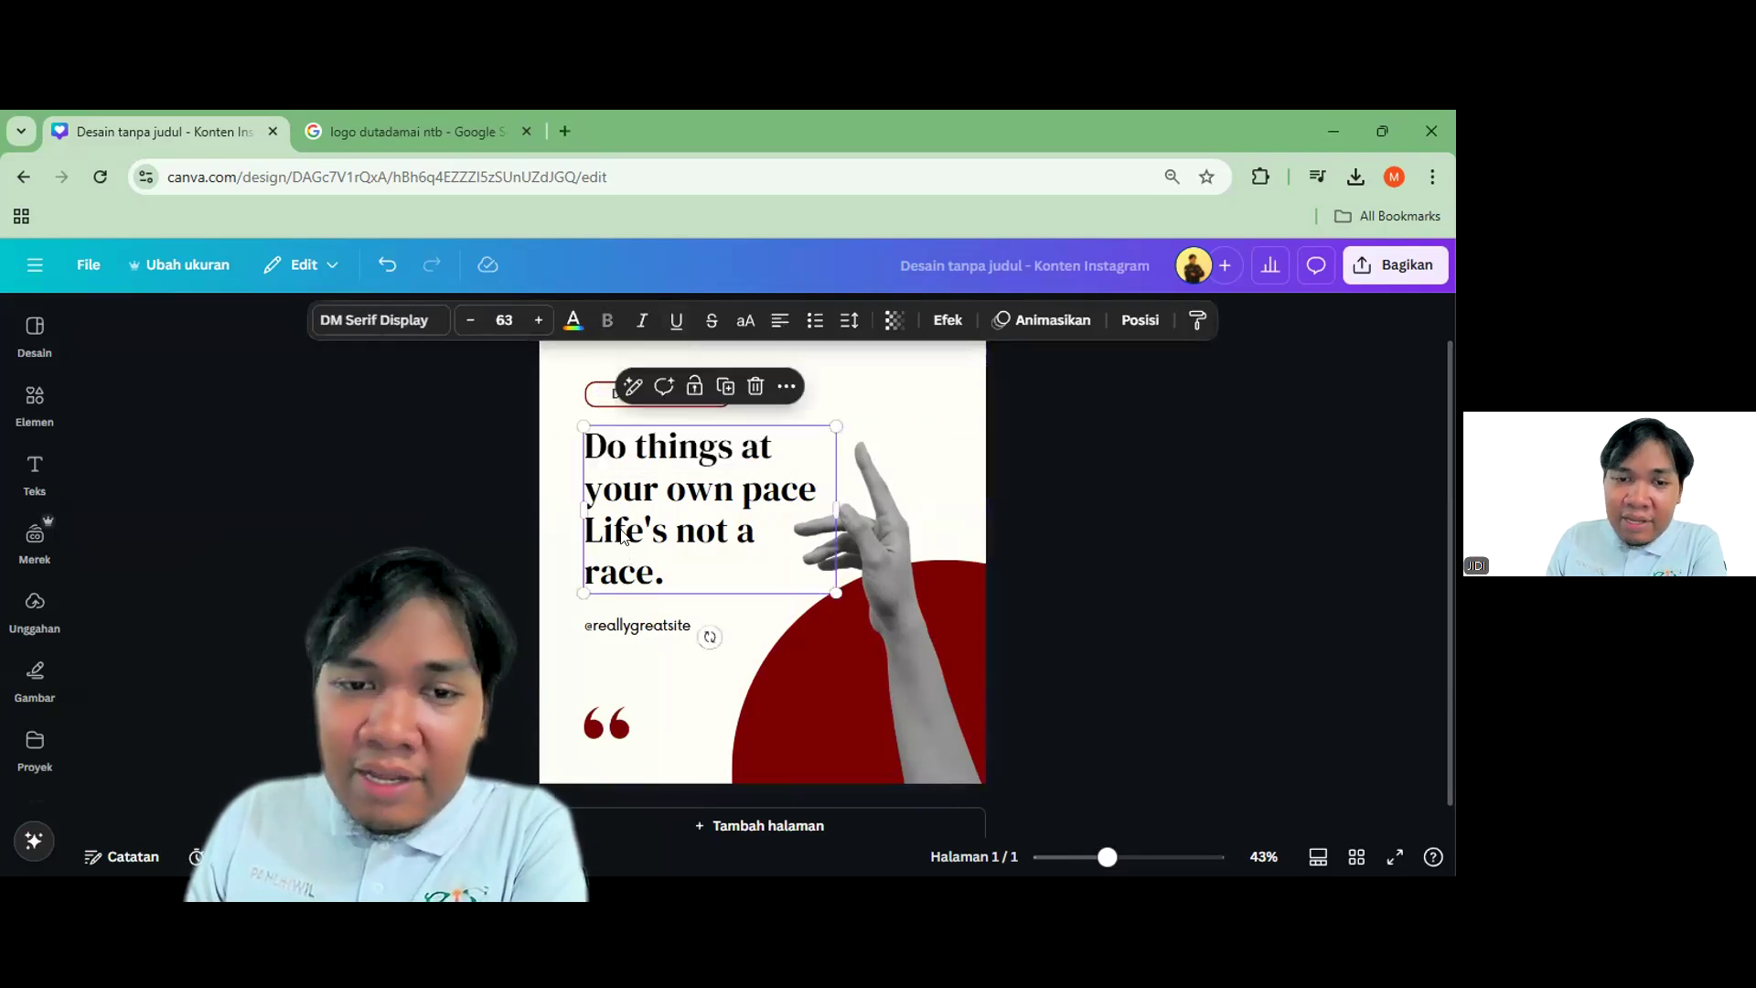
left_click(609, 630)
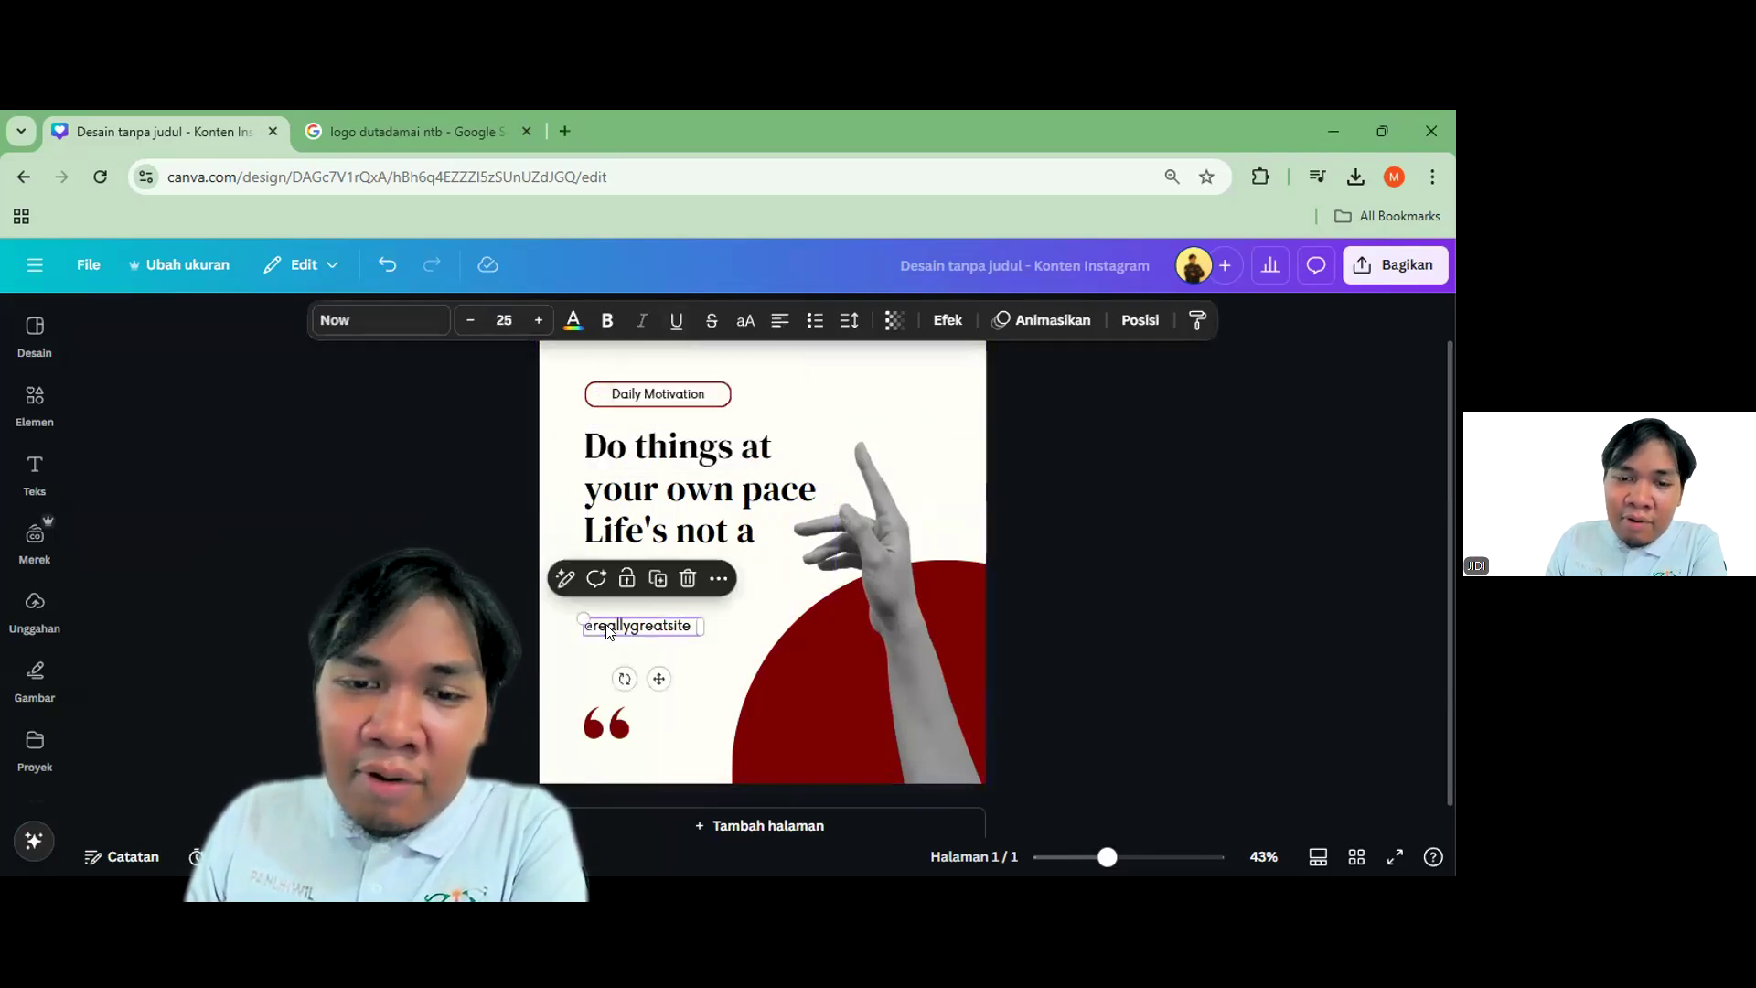
left_click(608, 495)
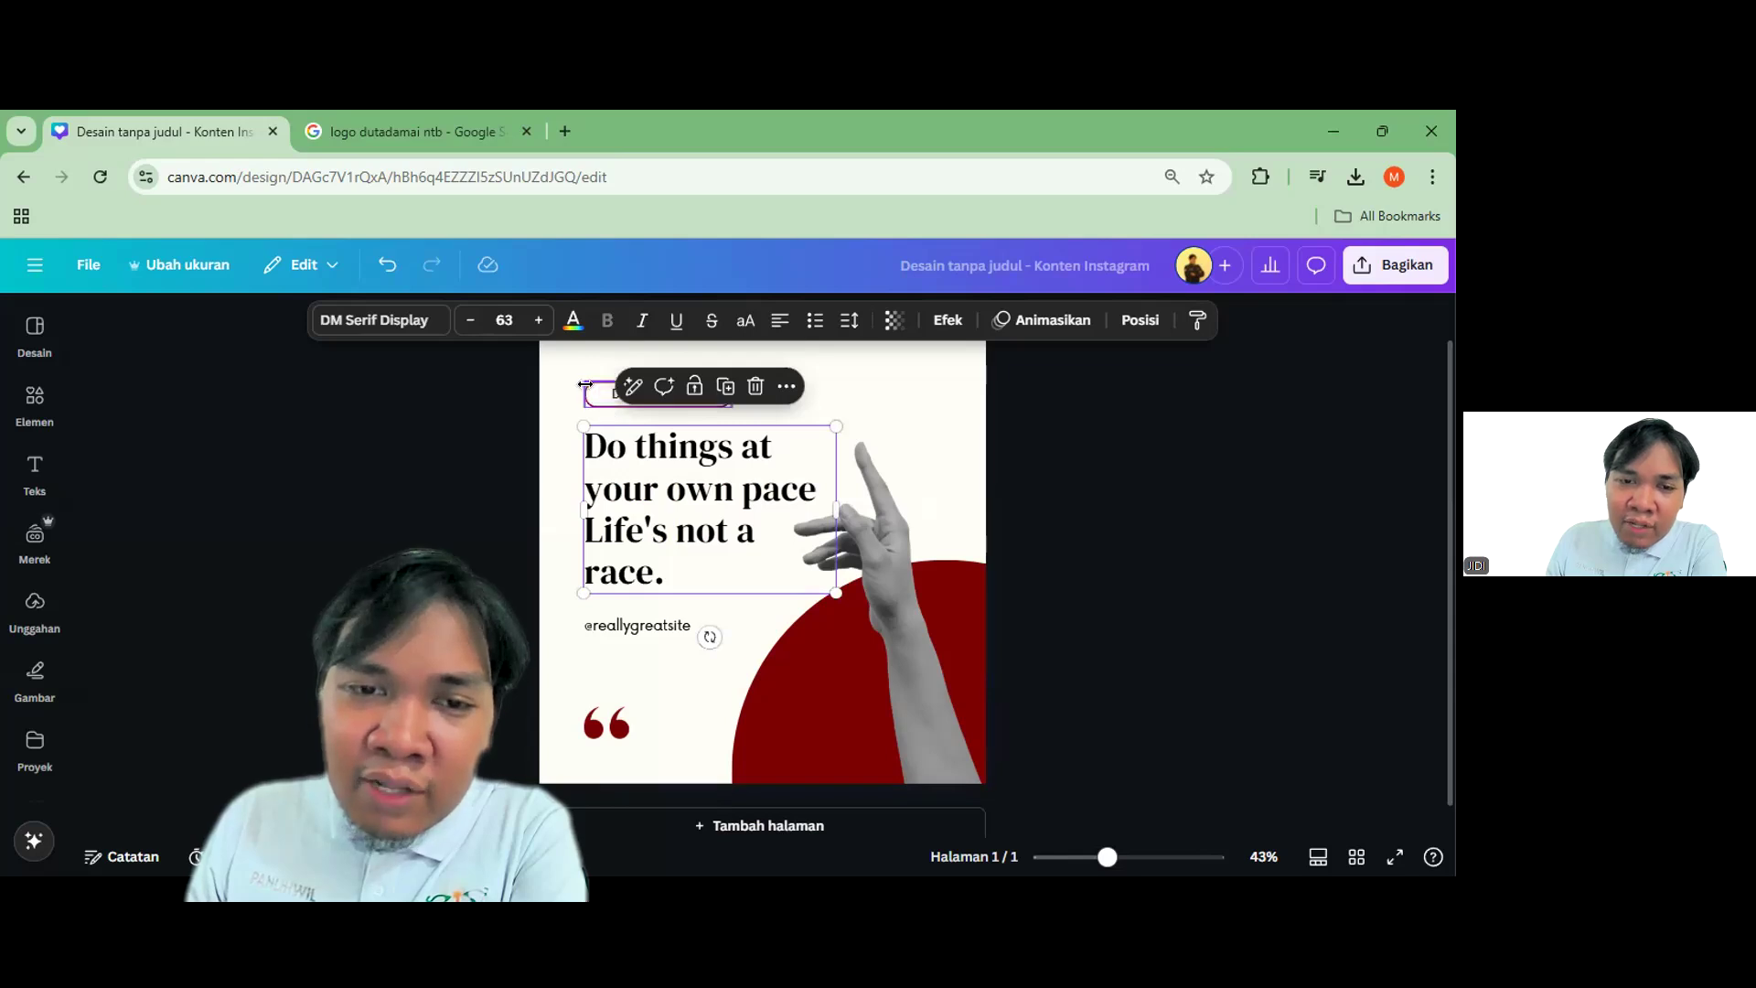
left_click(586, 385)
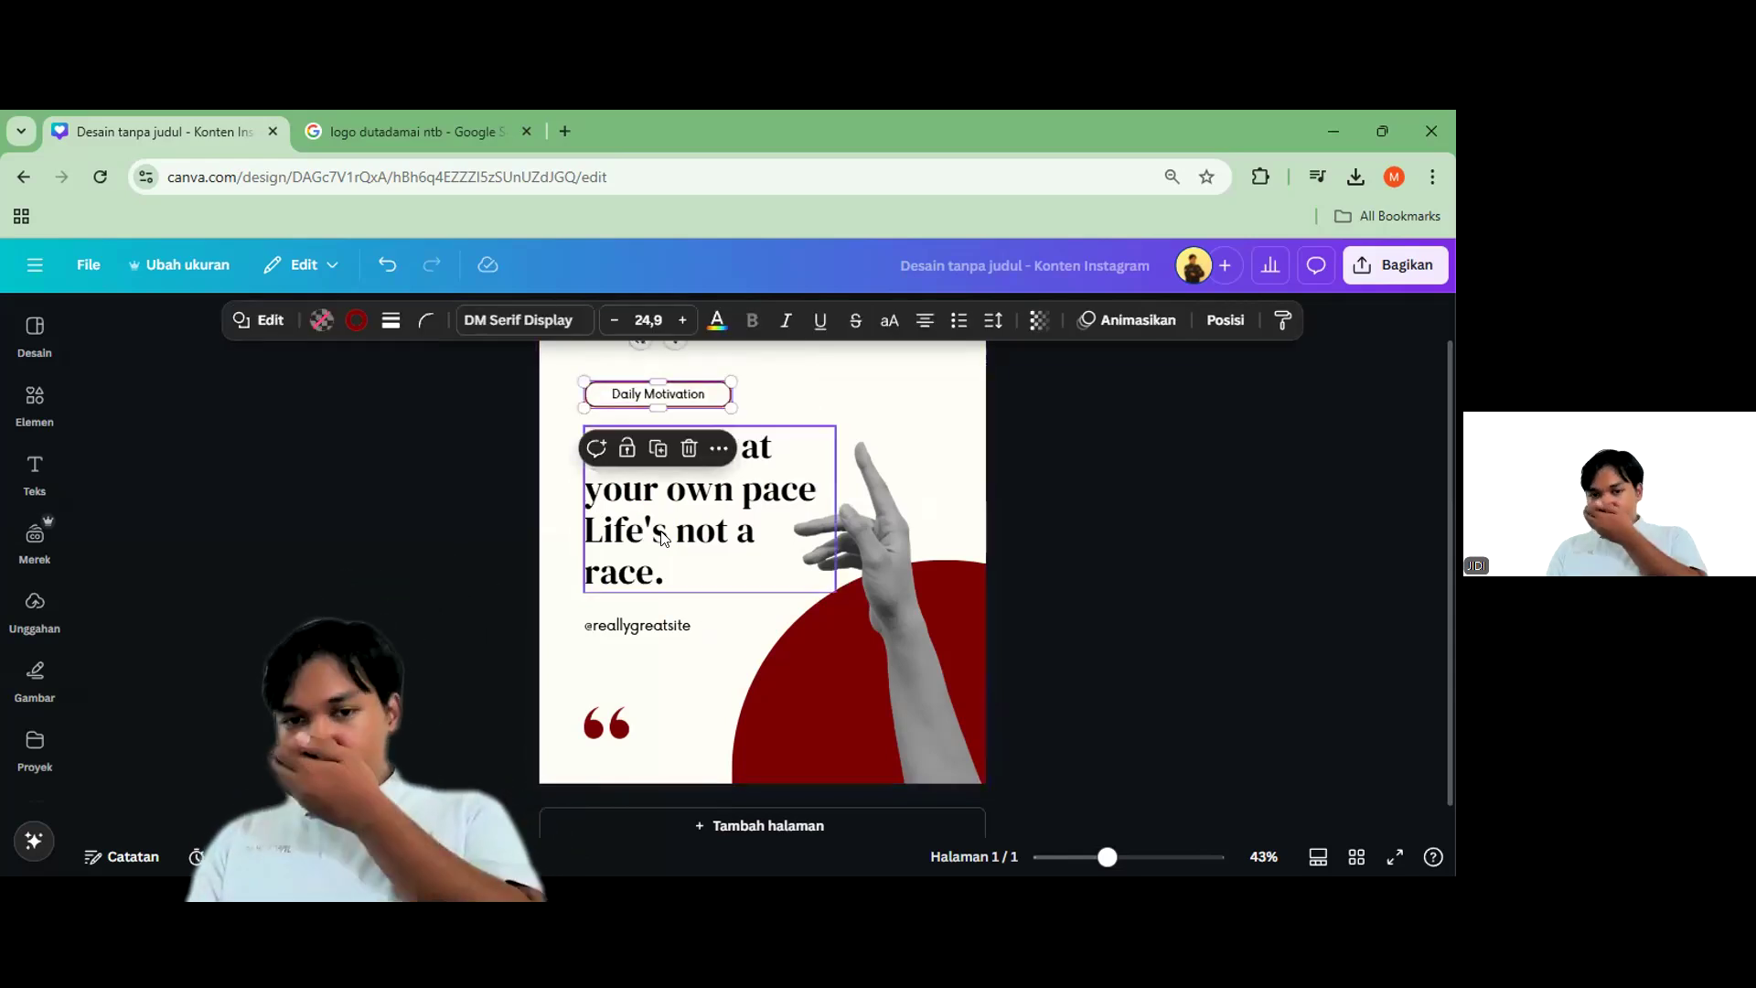
left_click(979, 470)
left_click(1076, 457)
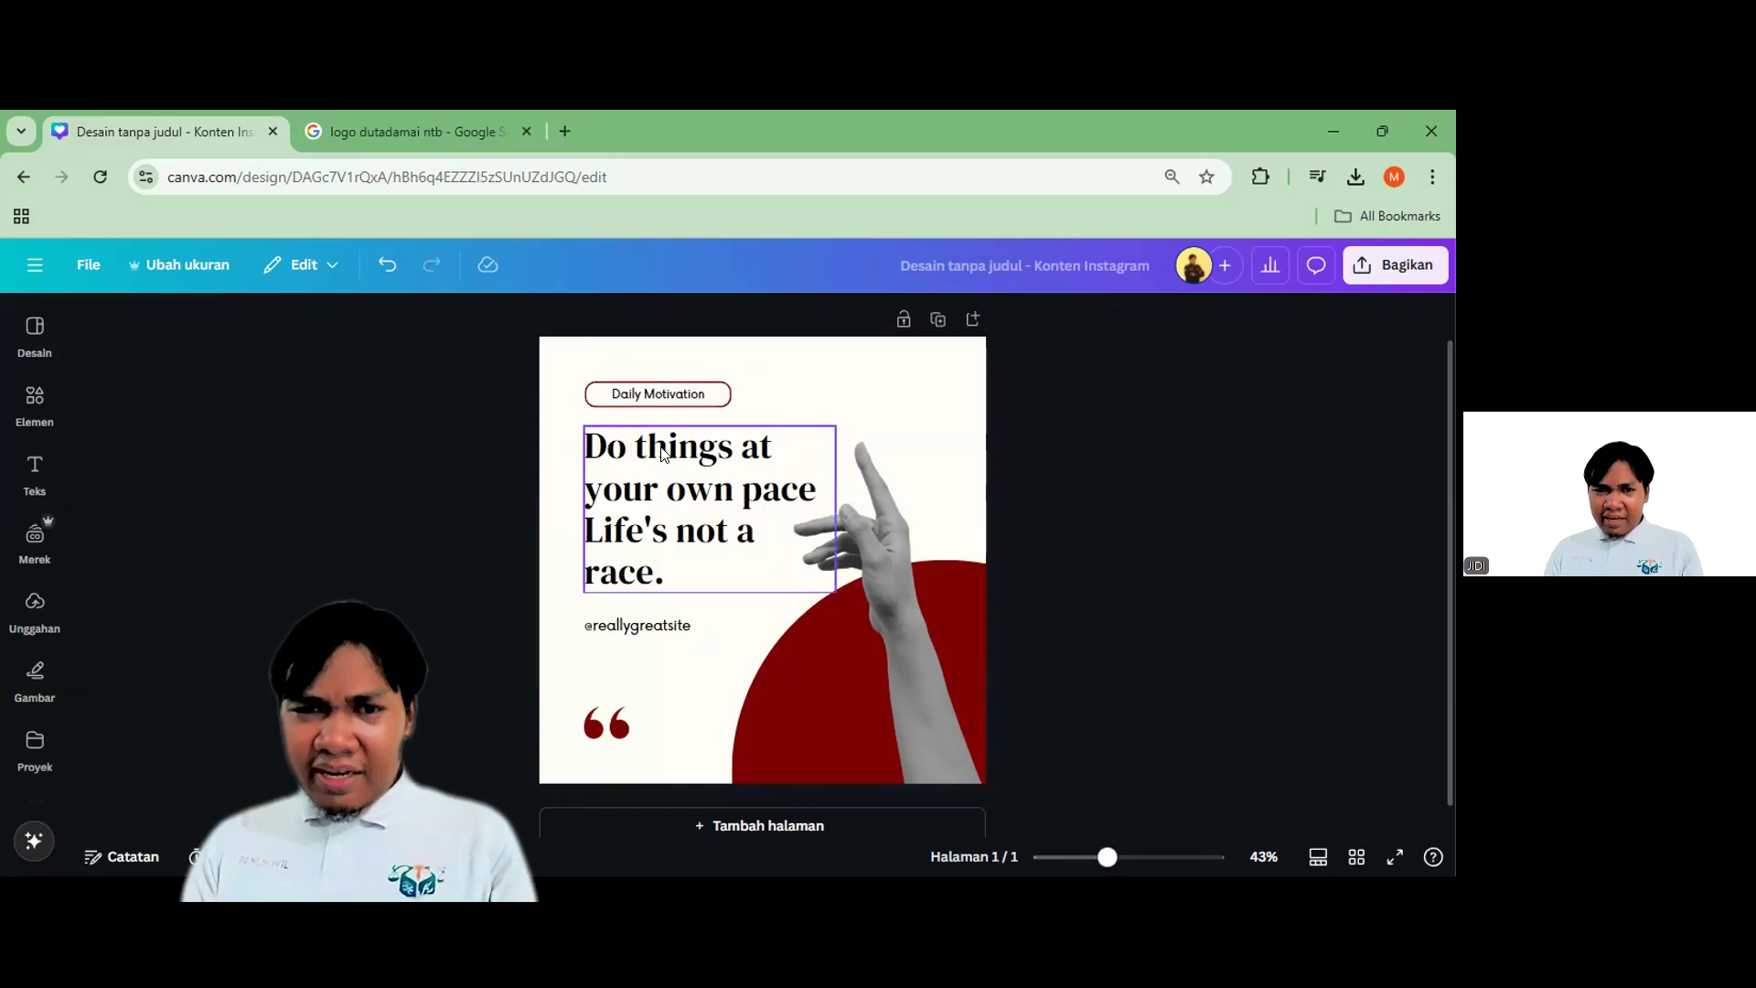
scroll(586, 426, "up", 3)
scroll(586, 425, "up", 2)
left_click(527, 491)
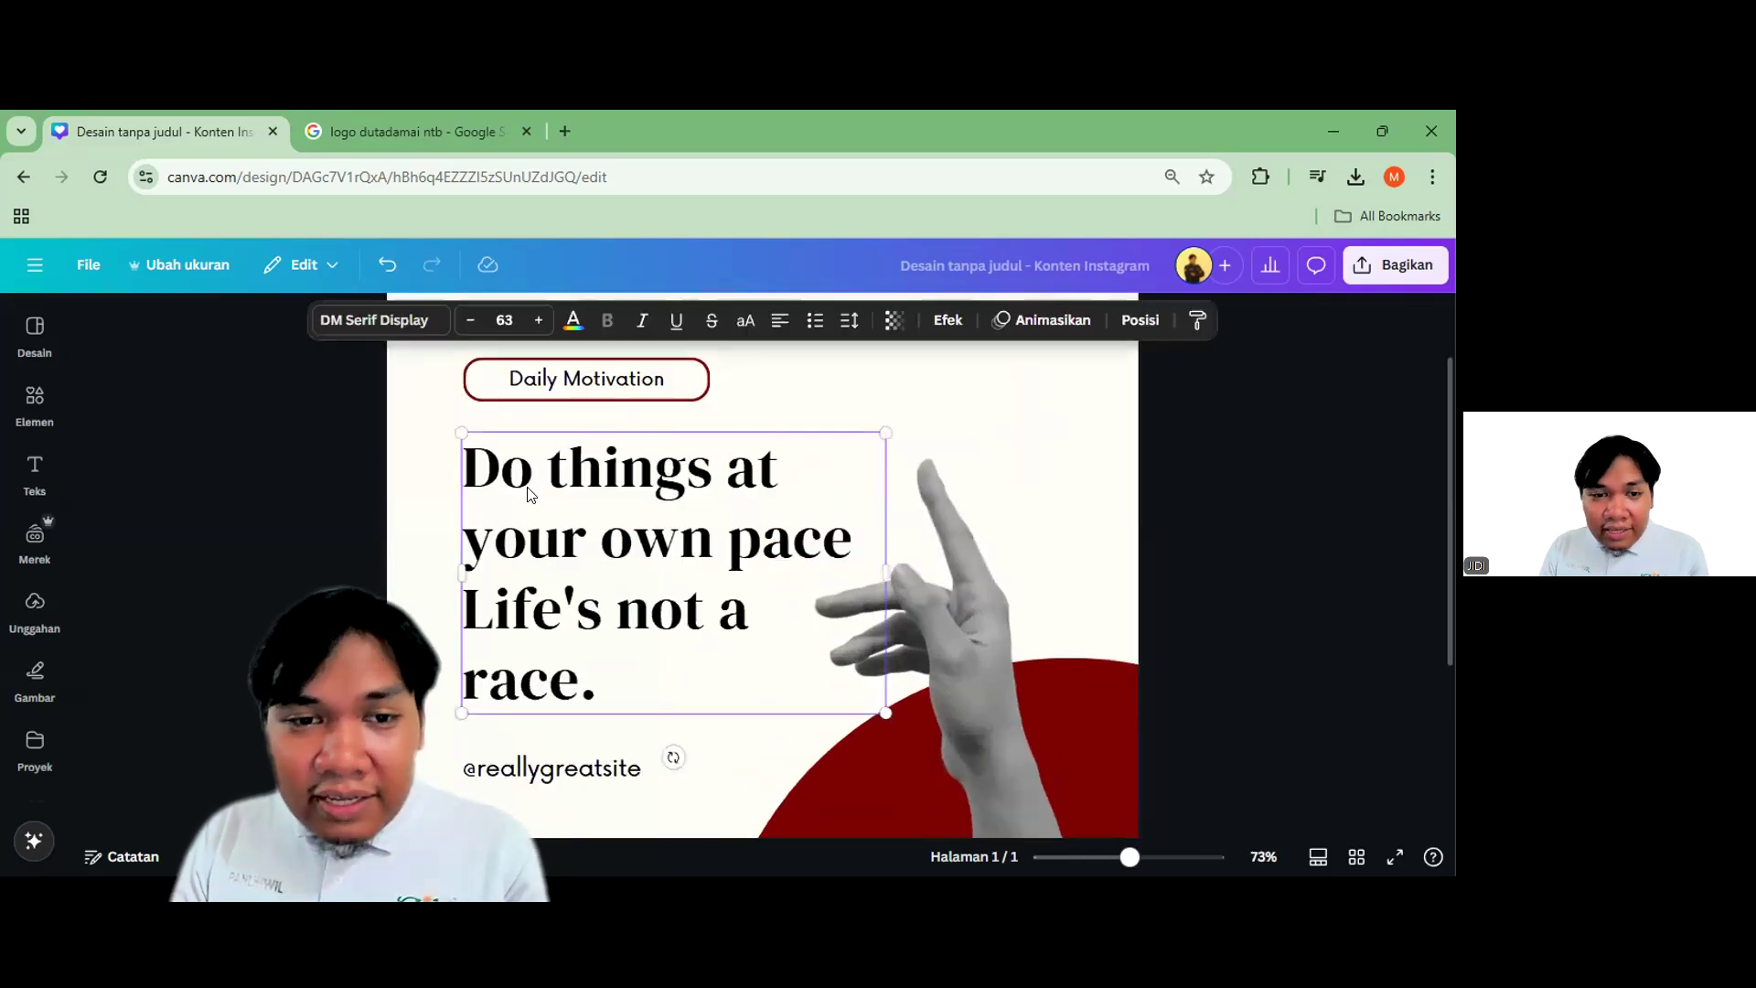
left_click_drag(527, 491, 527, 481)
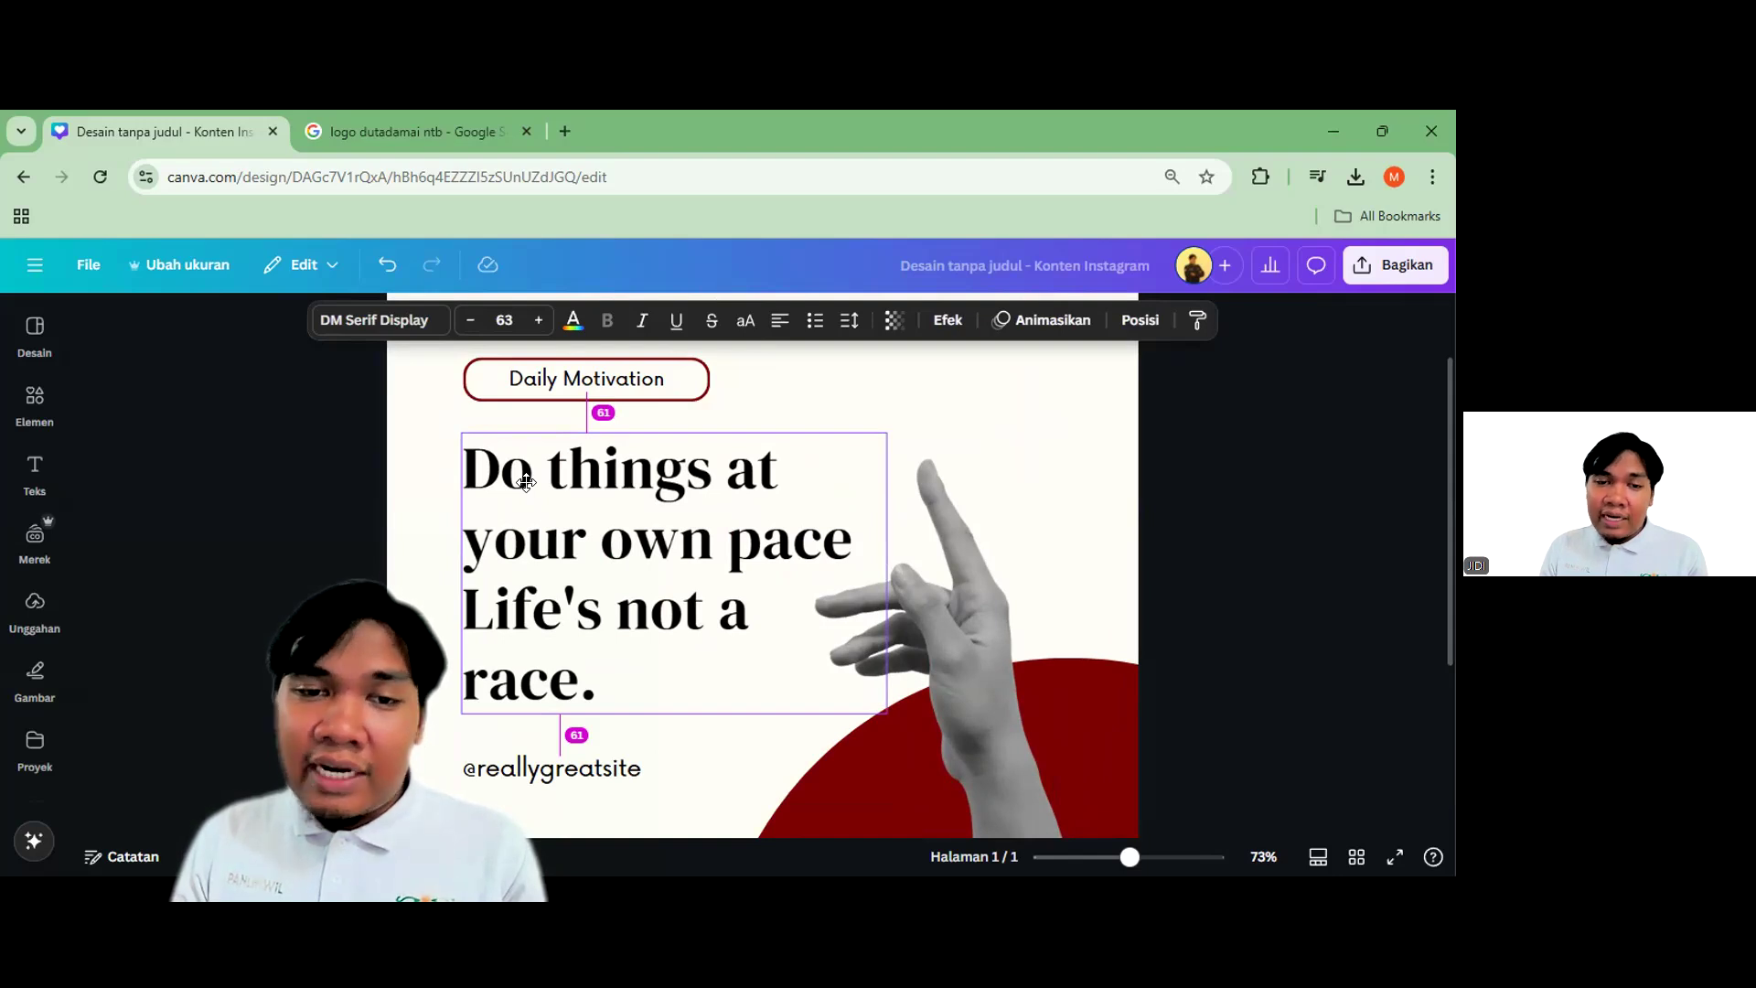
left_click_drag(526, 482, 529, 482)
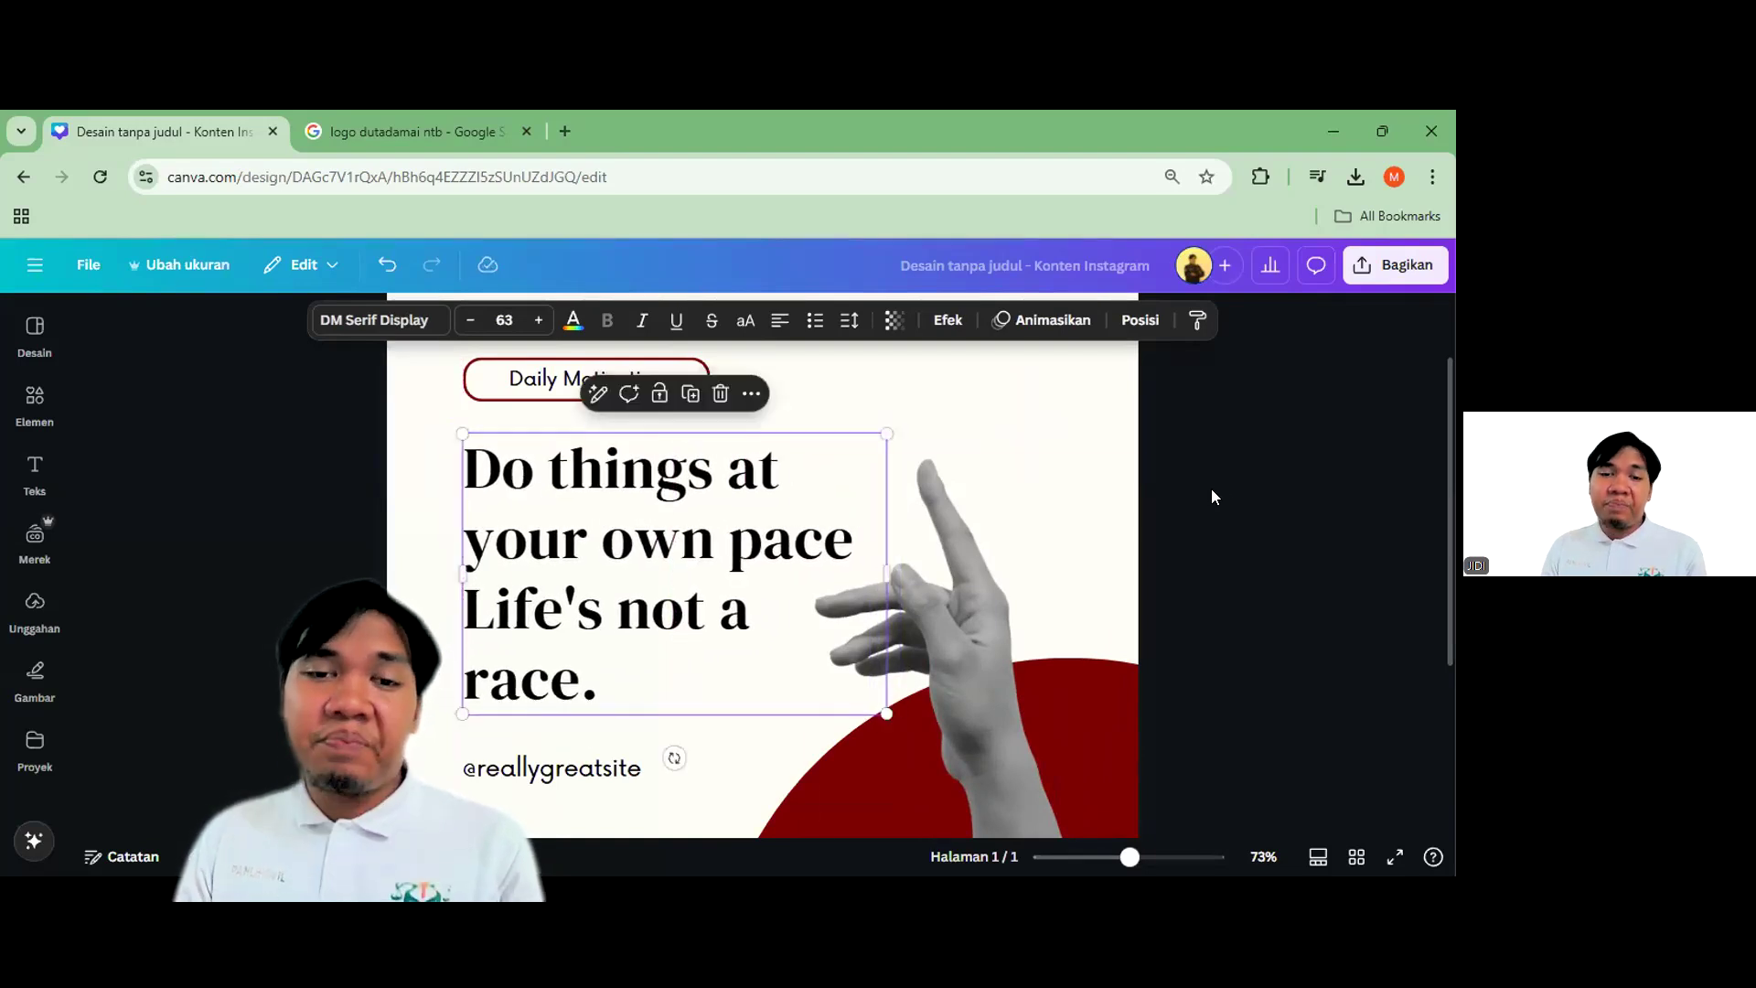
left_click(1225, 487)
scroll(1152, 527, "down", 3)
scroll(1187, 540, "down", 2)
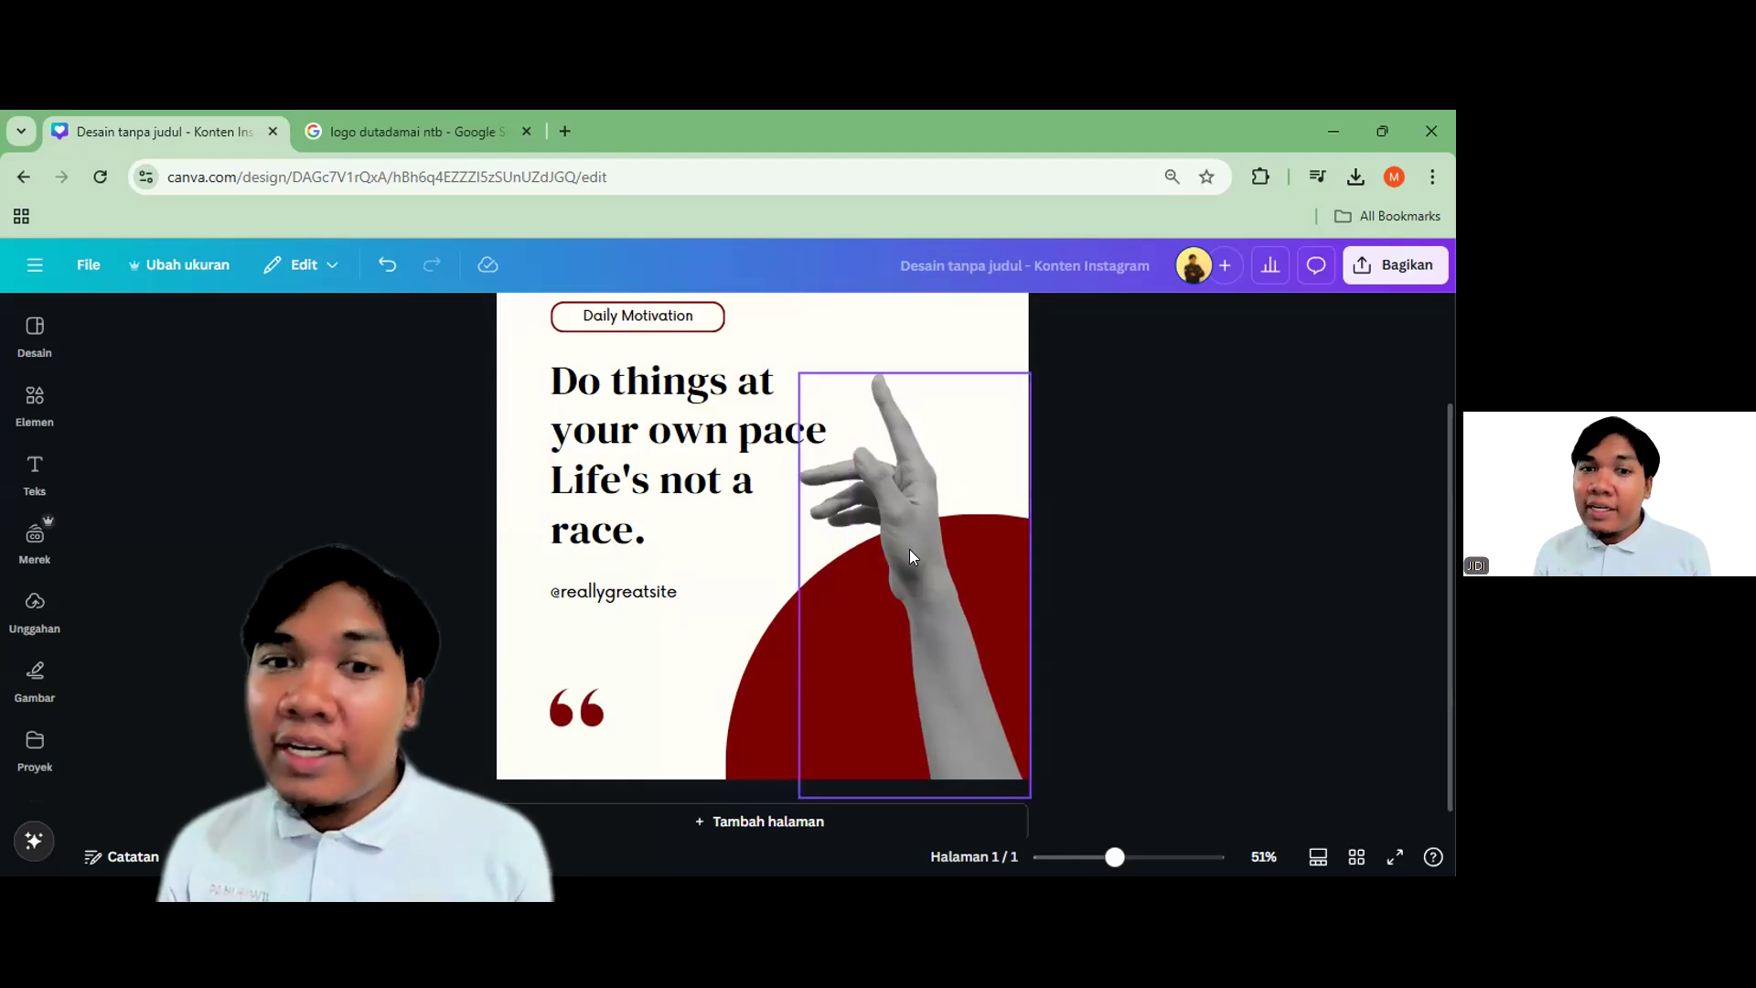
left_click(942, 333)
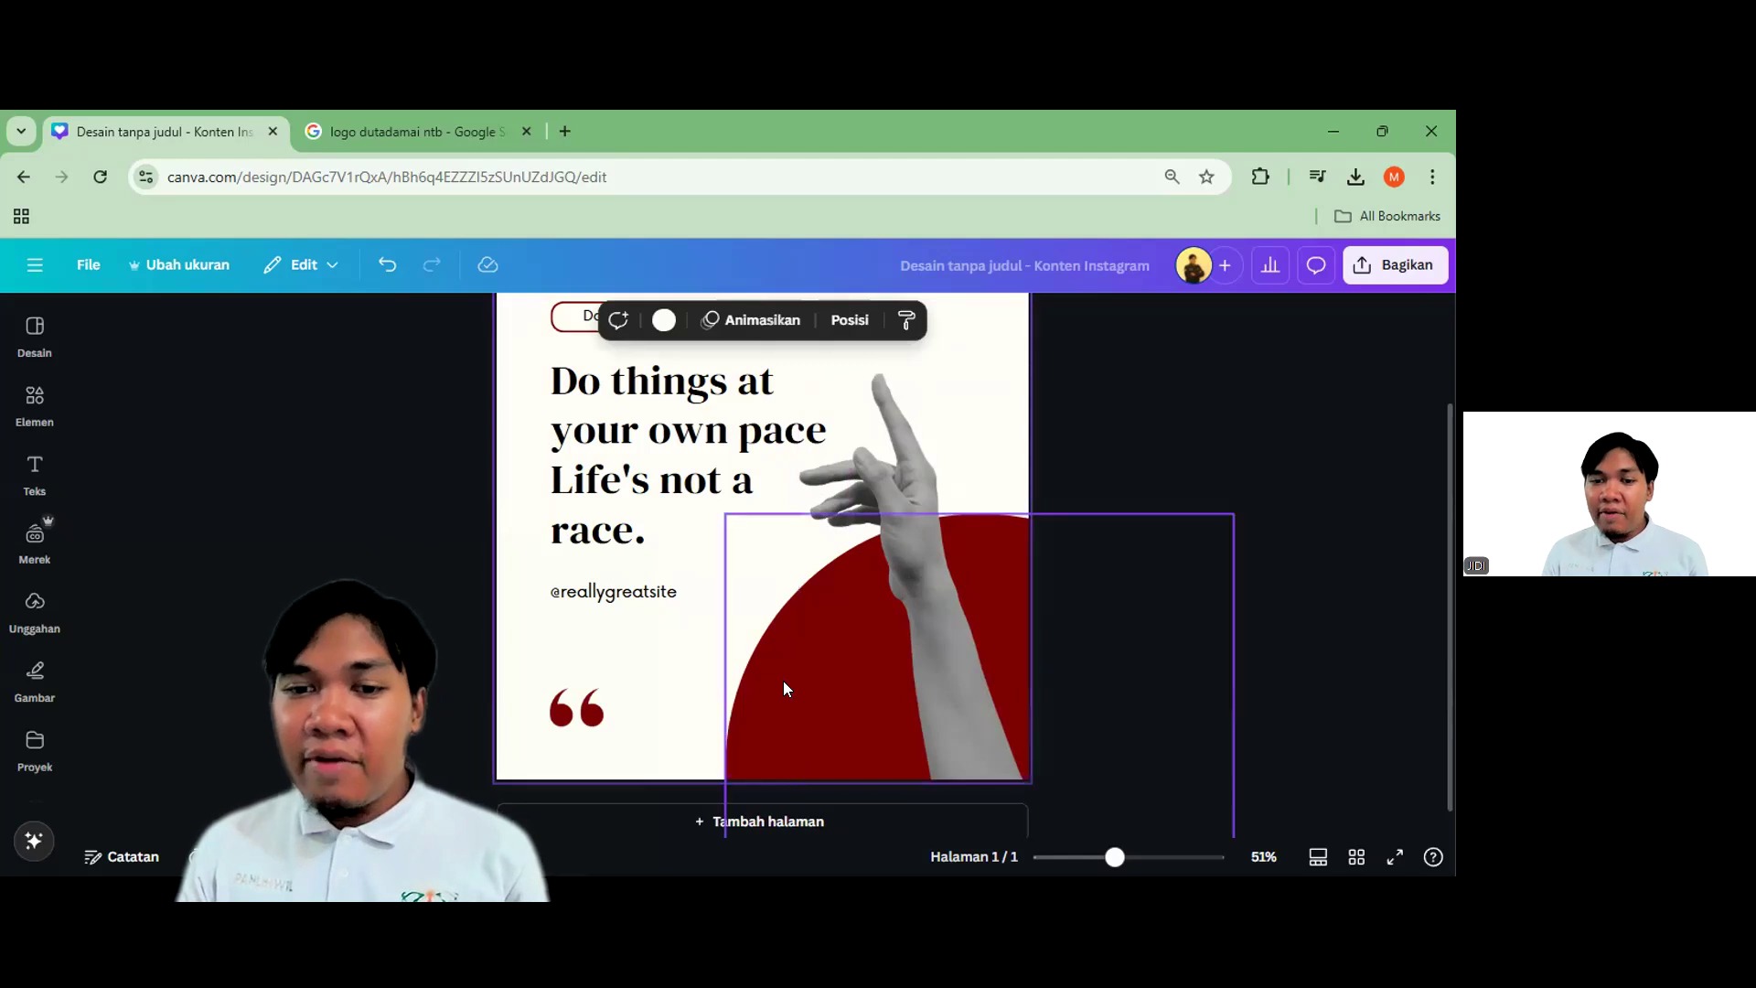
left_click(686, 458)
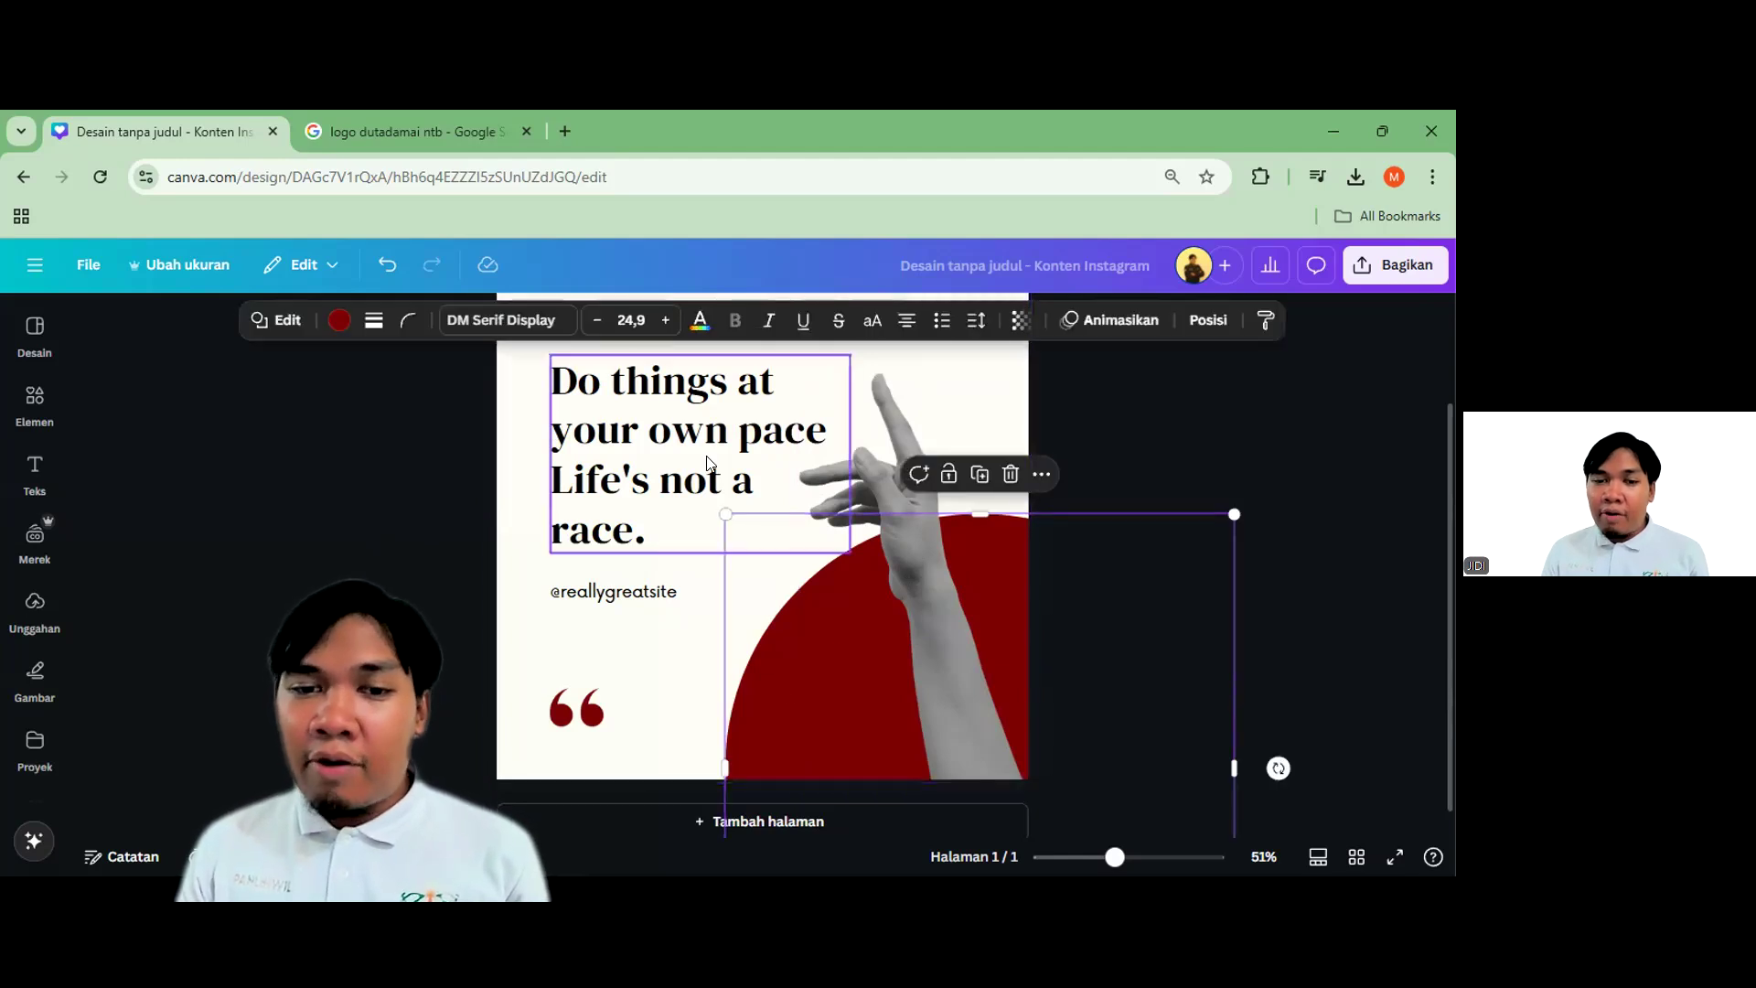
left_click(1304, 498)
scroll(1183, 565, "down", 2)
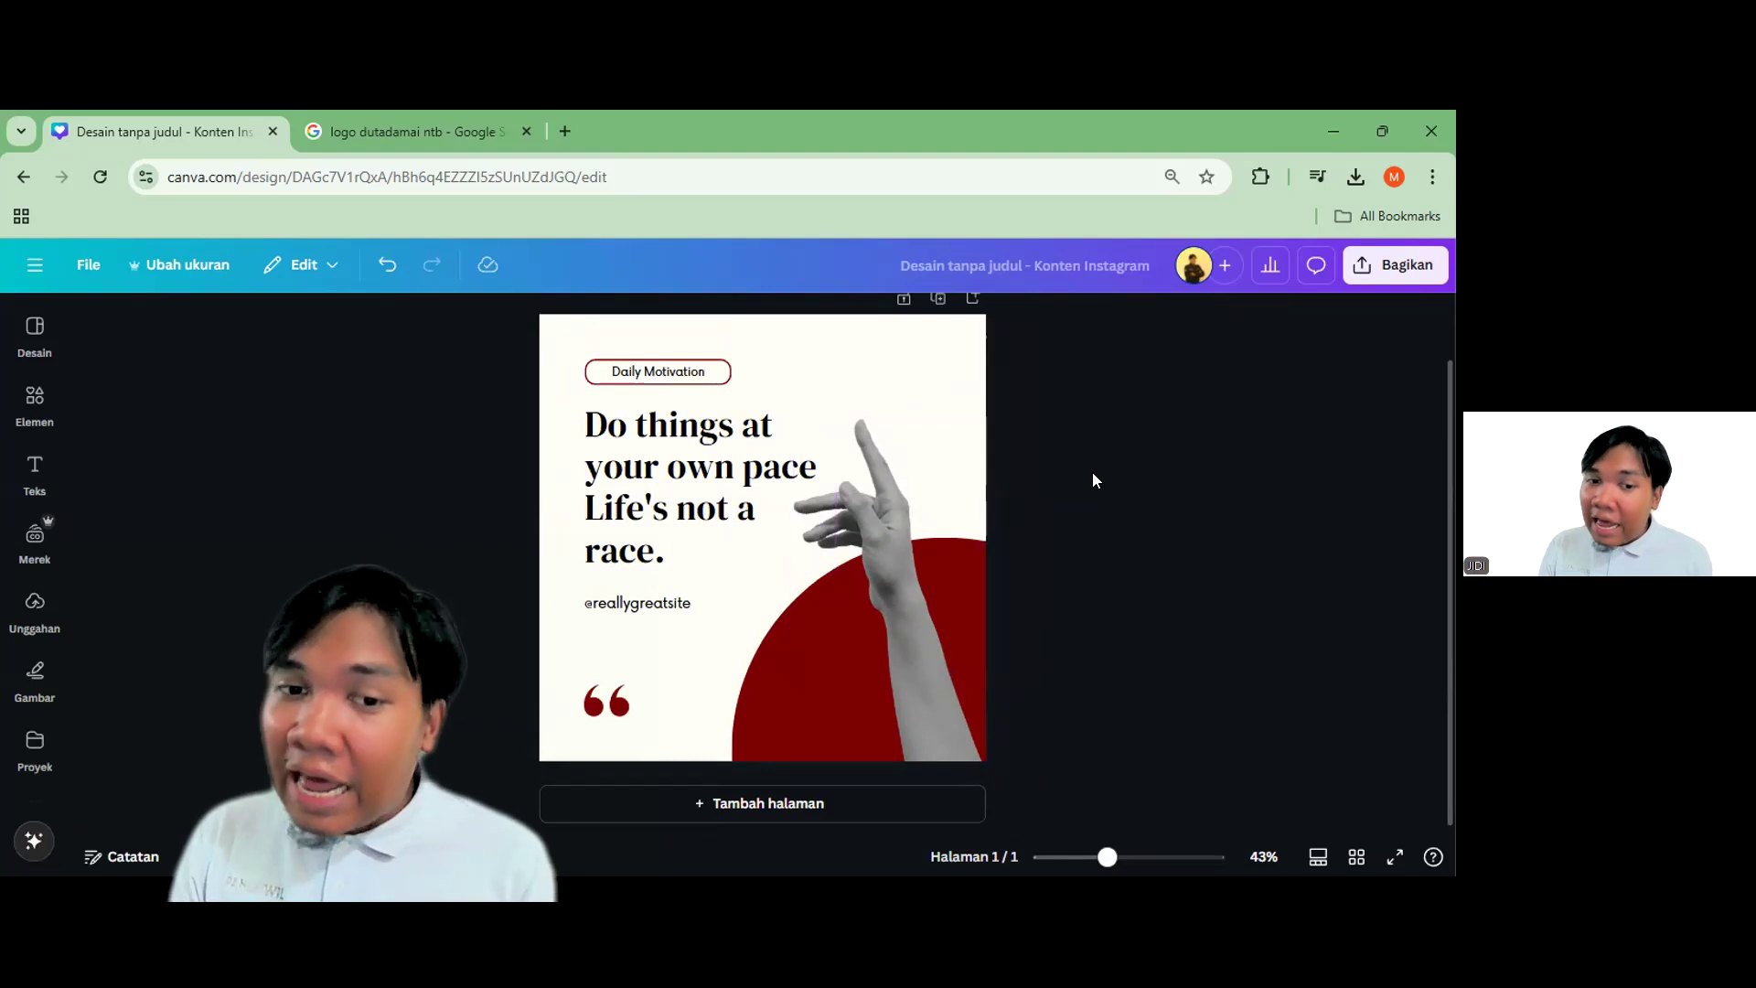
left_click(685, 502)
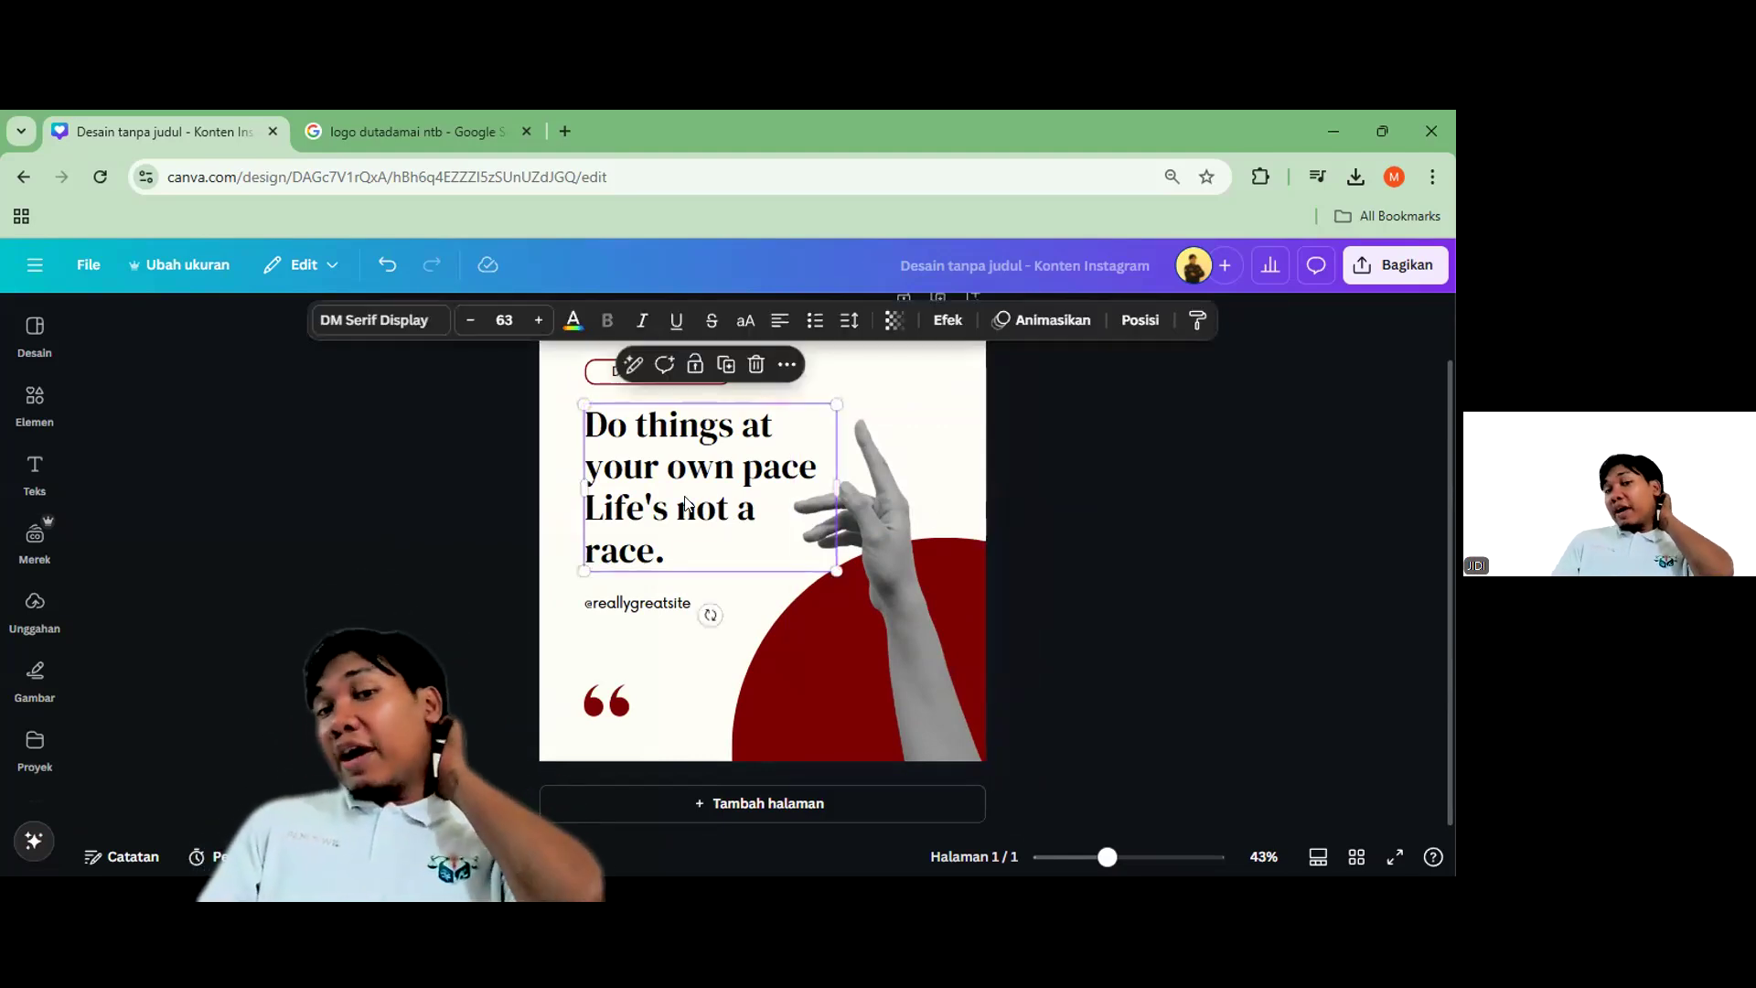
left_click(321, 316)
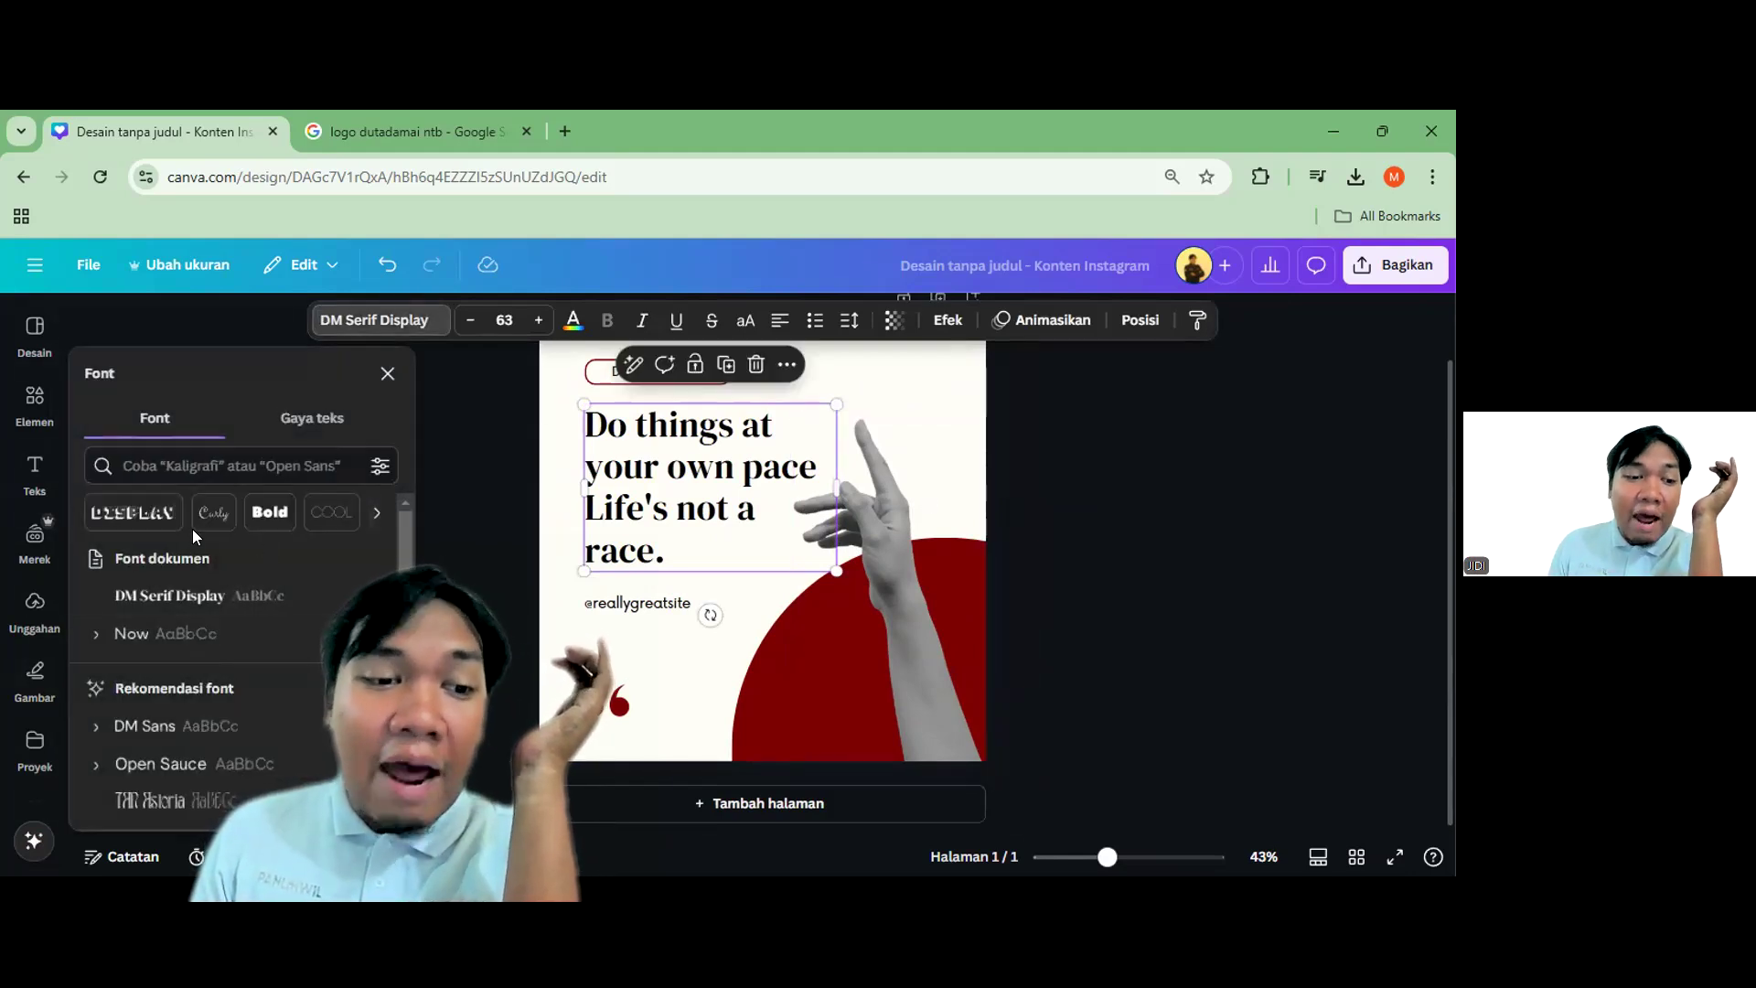
scroll(219, 677, "down", 5)
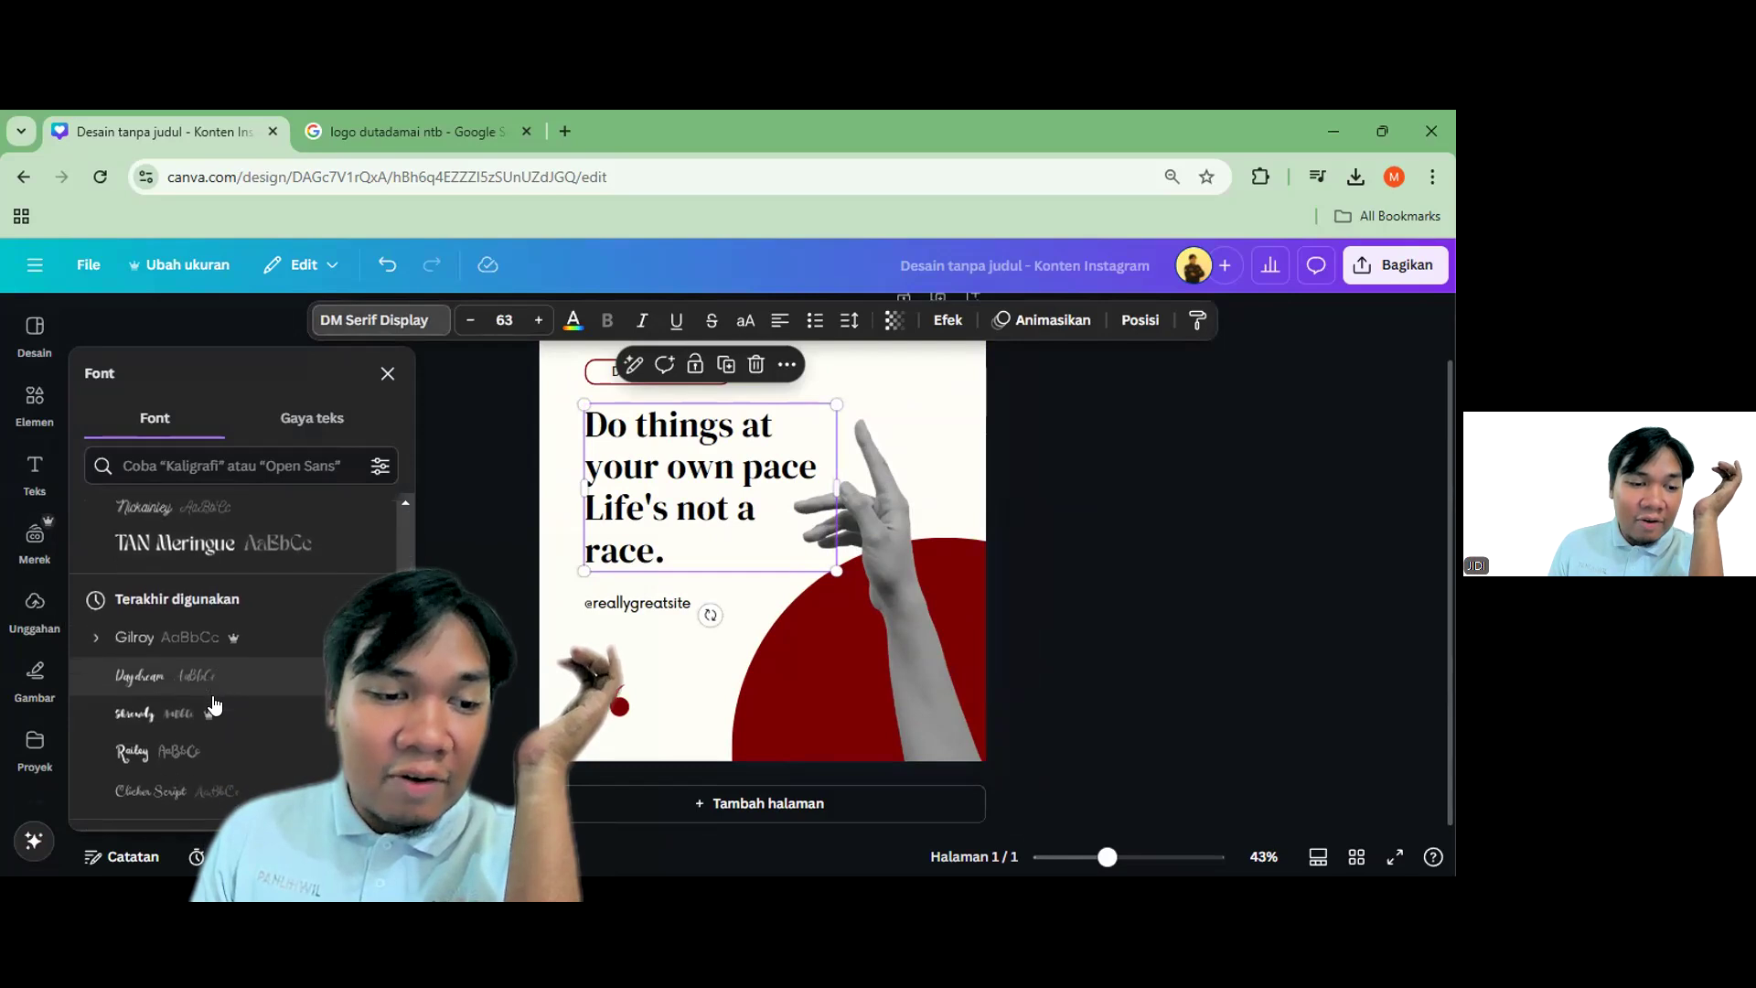
scroll(213, 704, "down", 2)
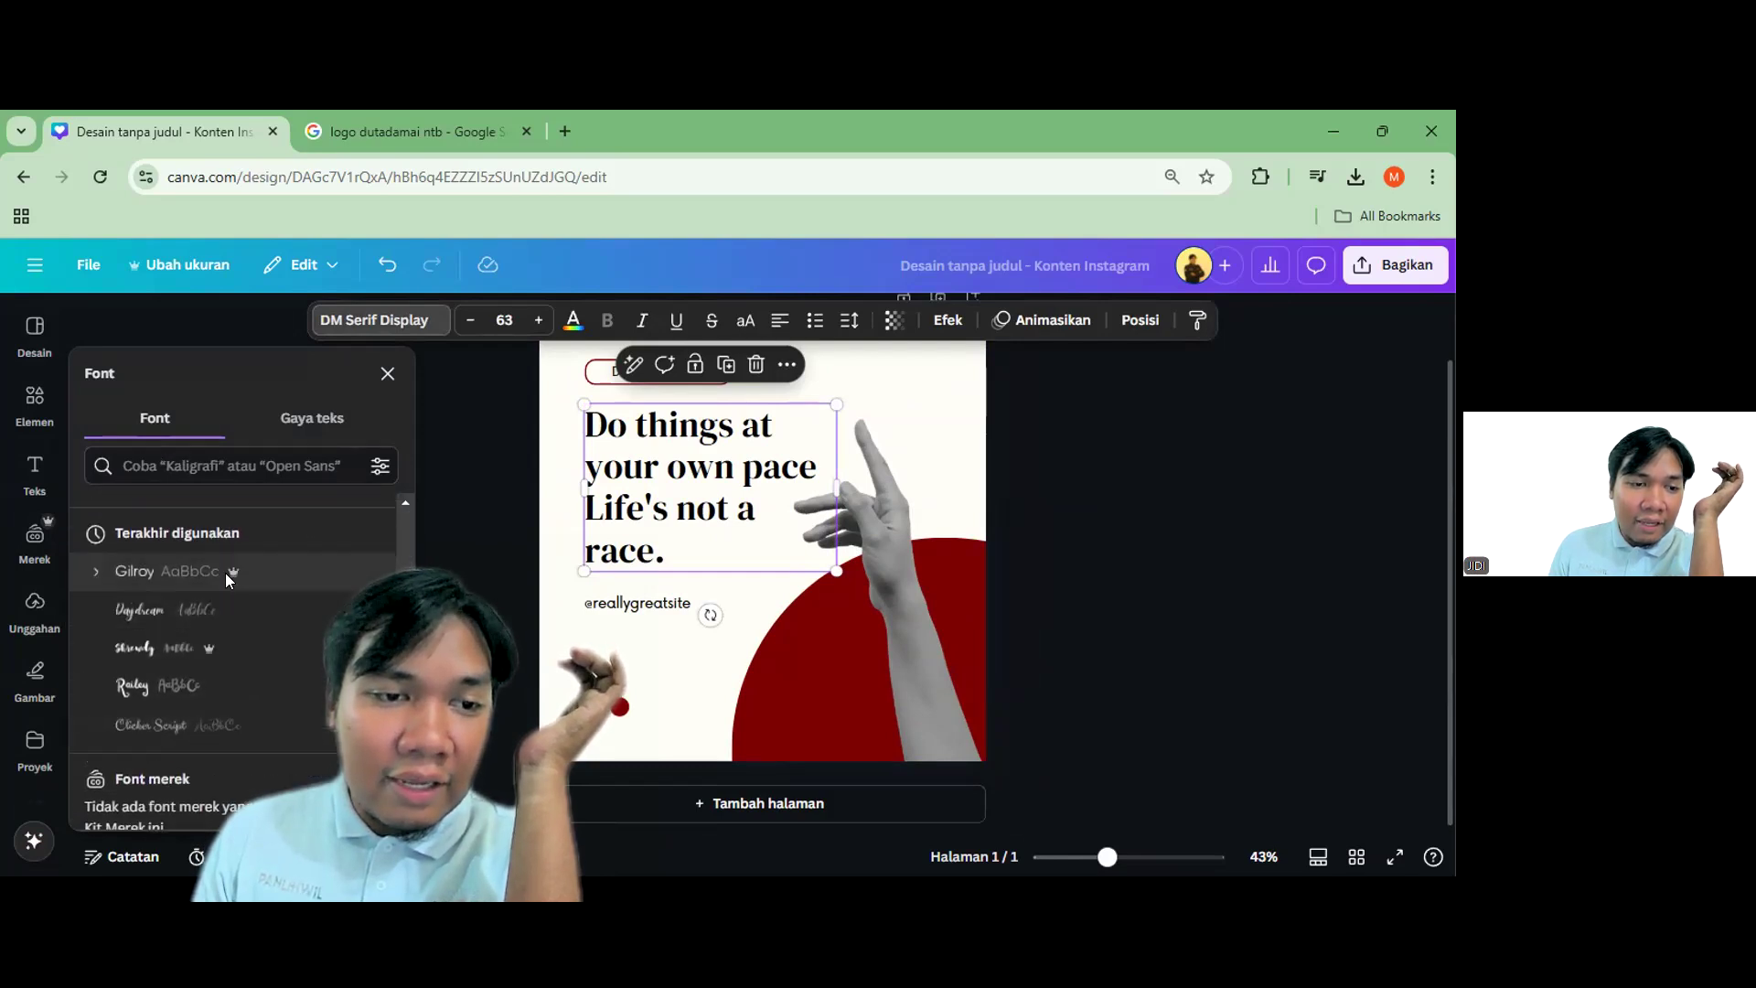
scroll(225, 585, "up", 7)
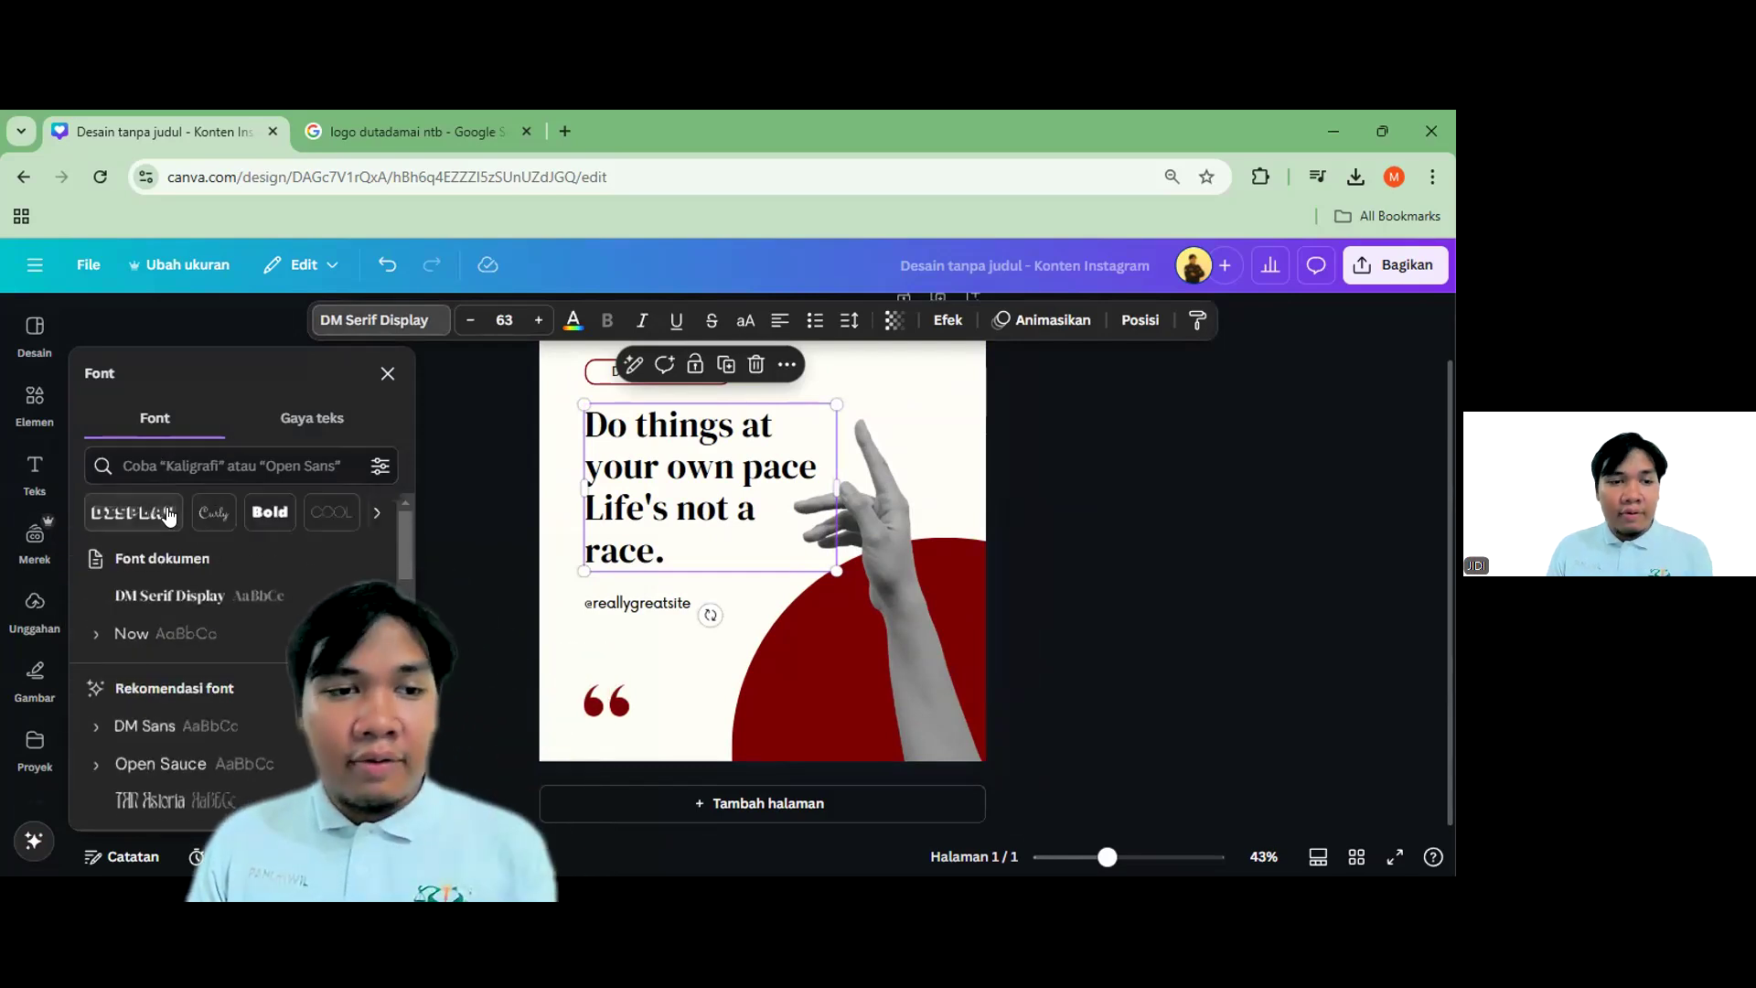
left_click(167, 515)
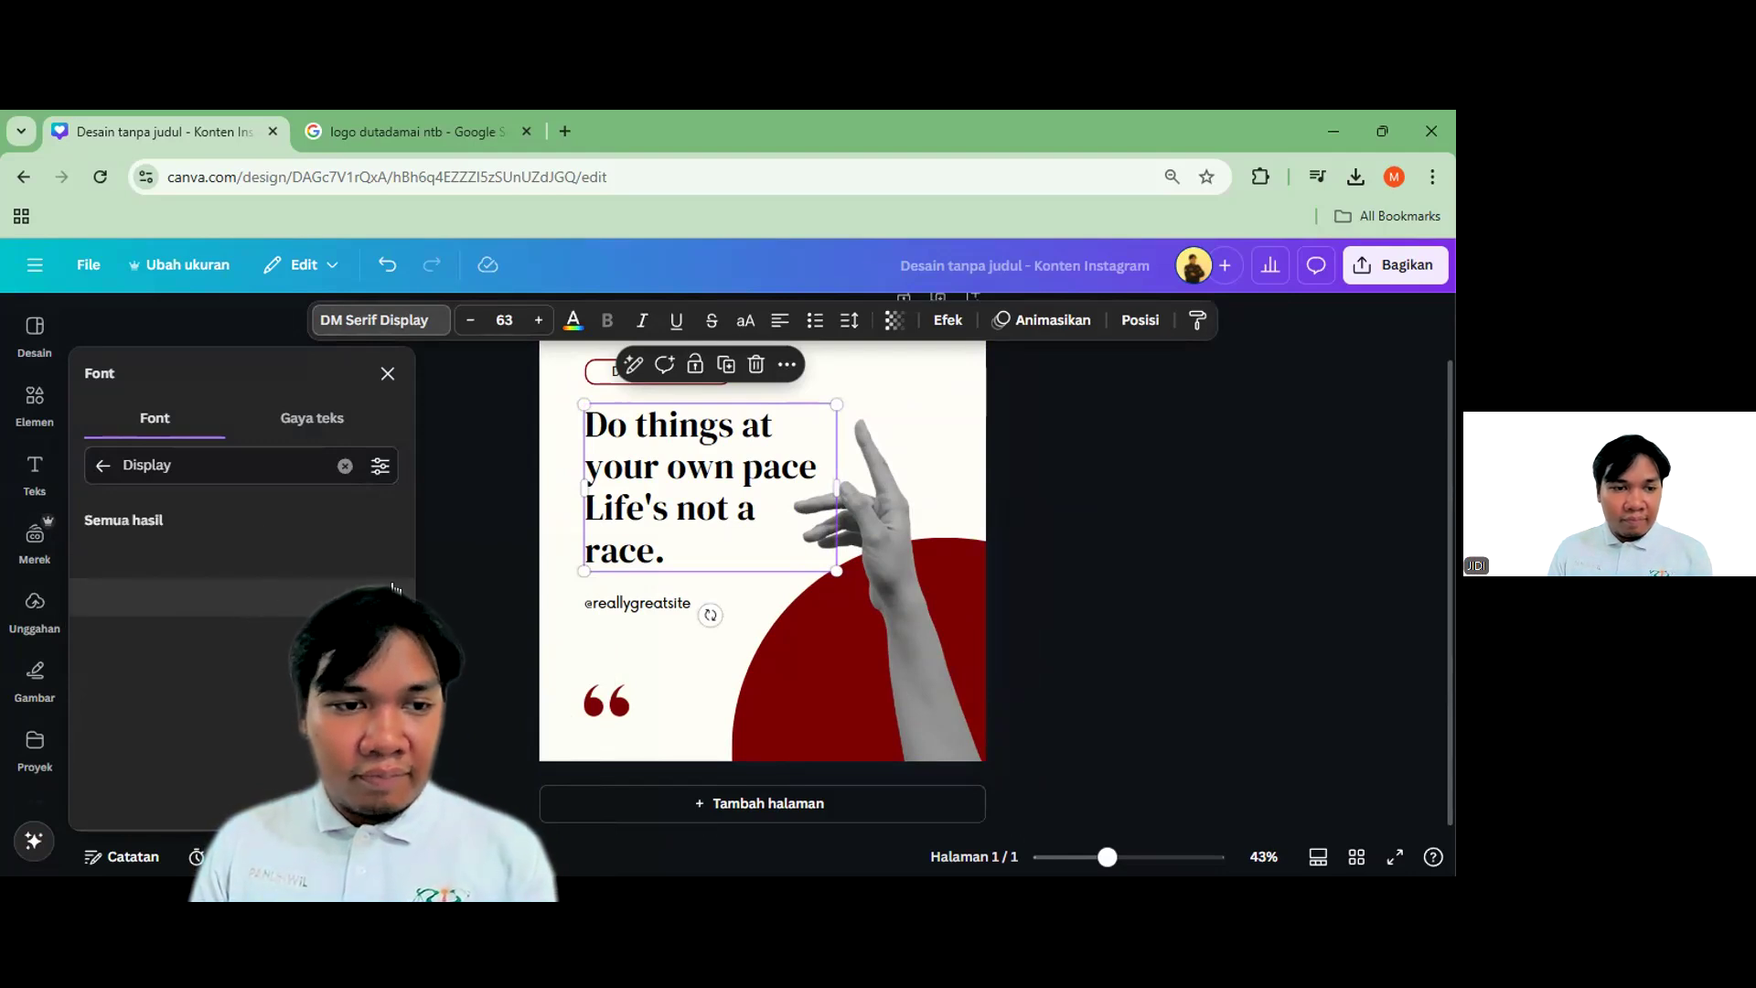
scroll(366, 677, "down", 5)
scroll(289, 643, "down", 5)
scroll(289, 643, "down", 5)
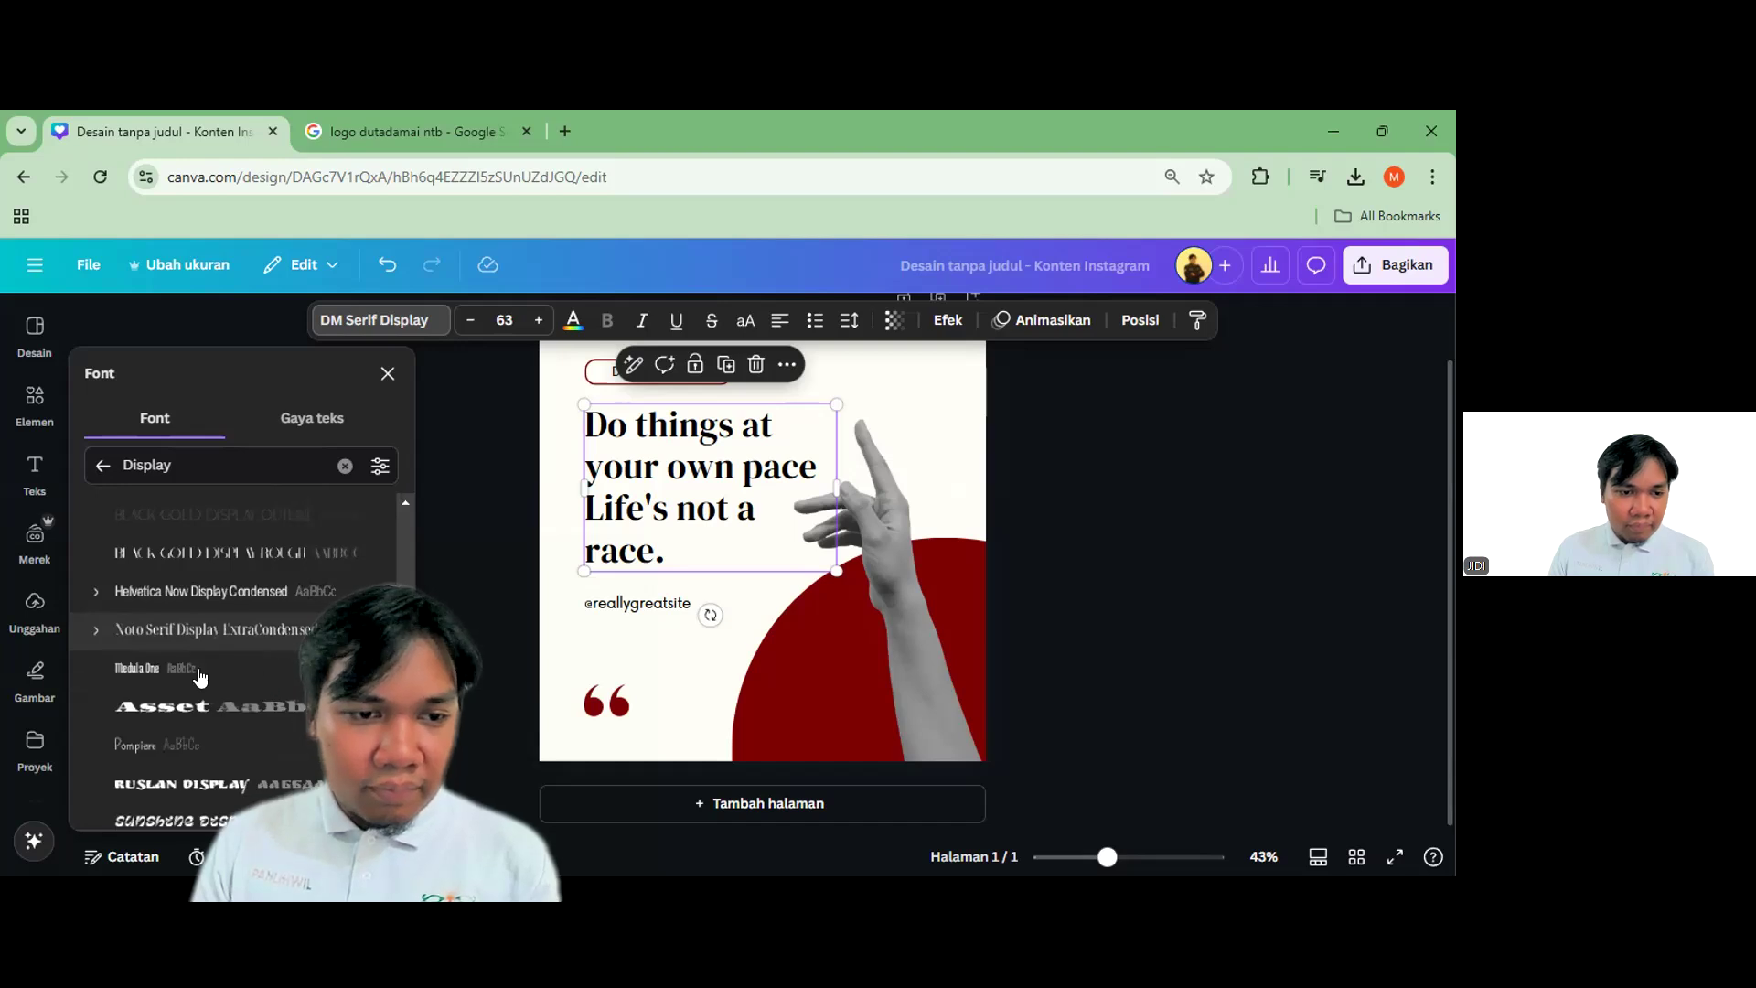
left_click(196, 705)
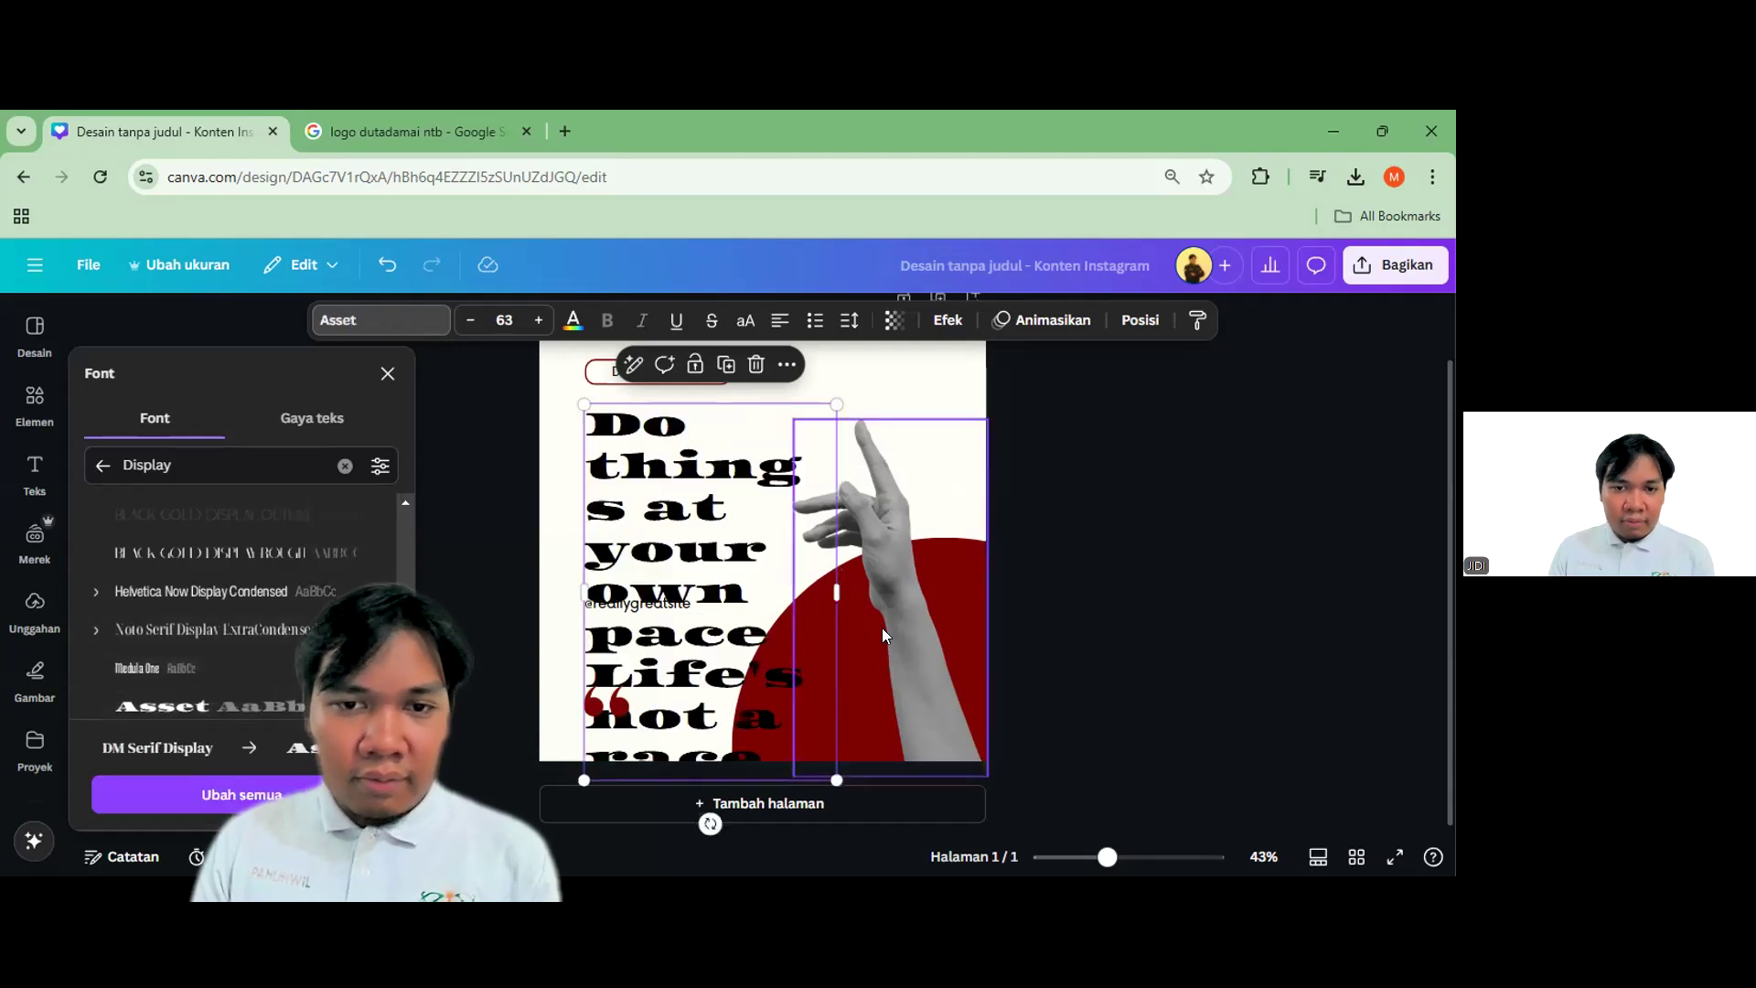
scroll(217, 651, "down", 4)
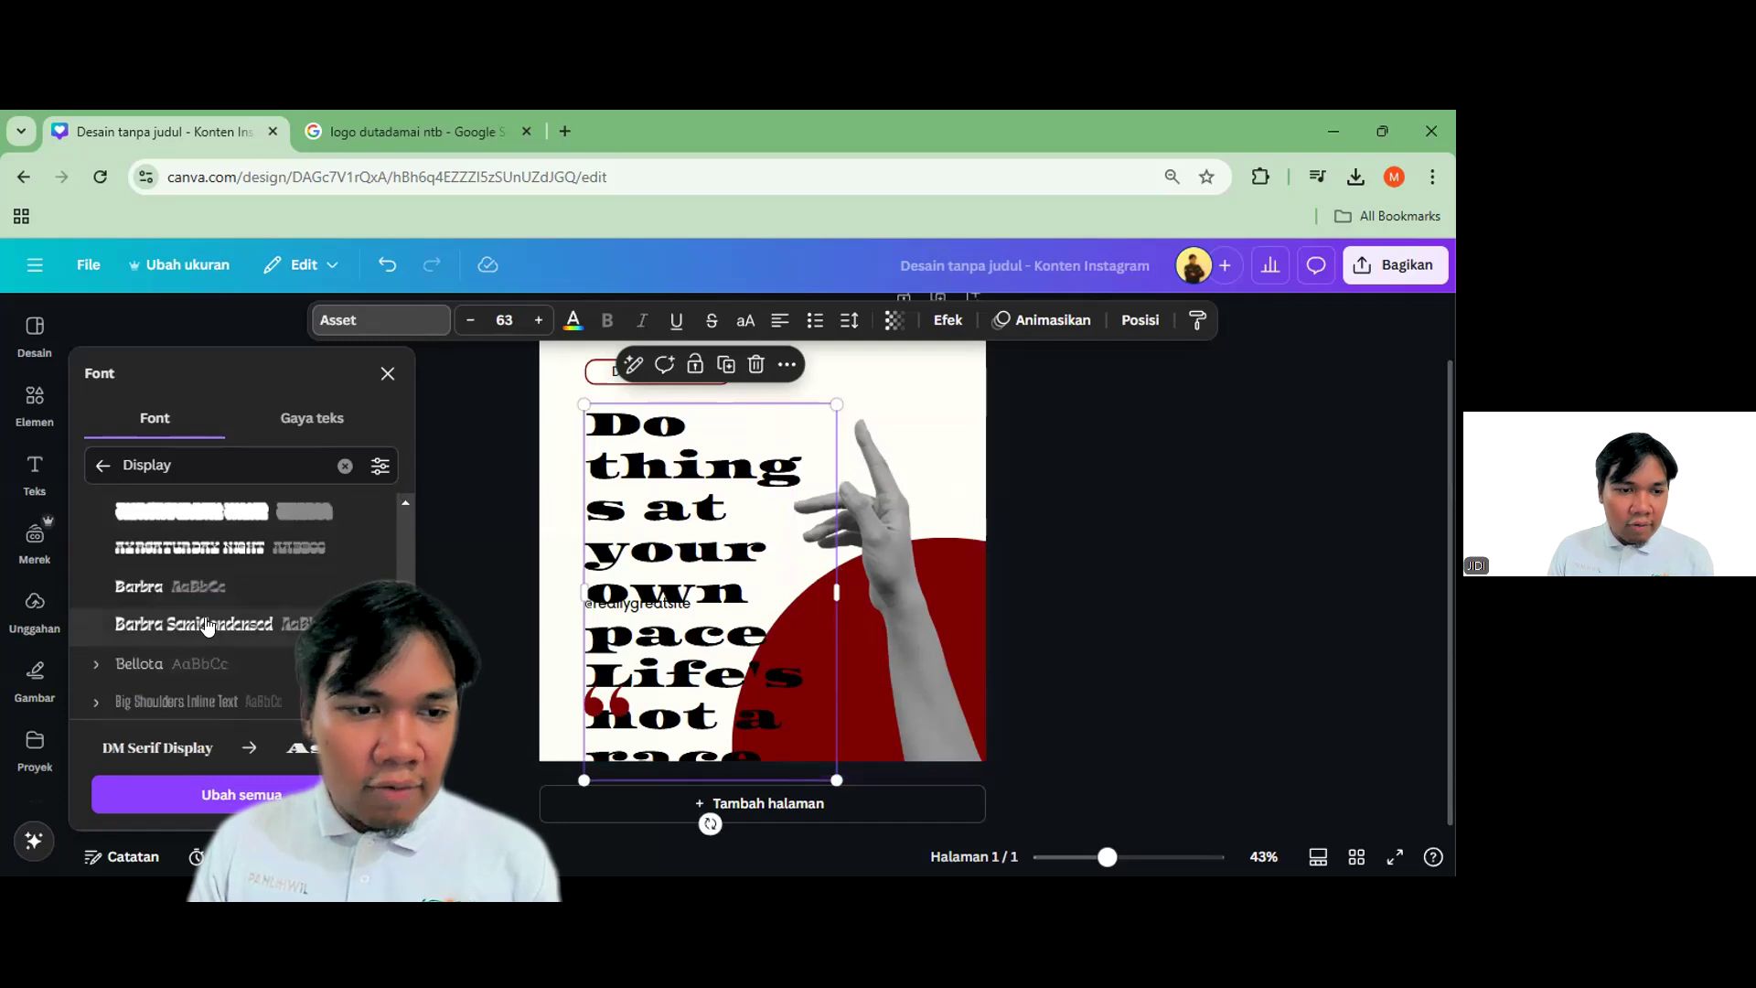
left_click(1158, 510)
left_click(1158, 510)
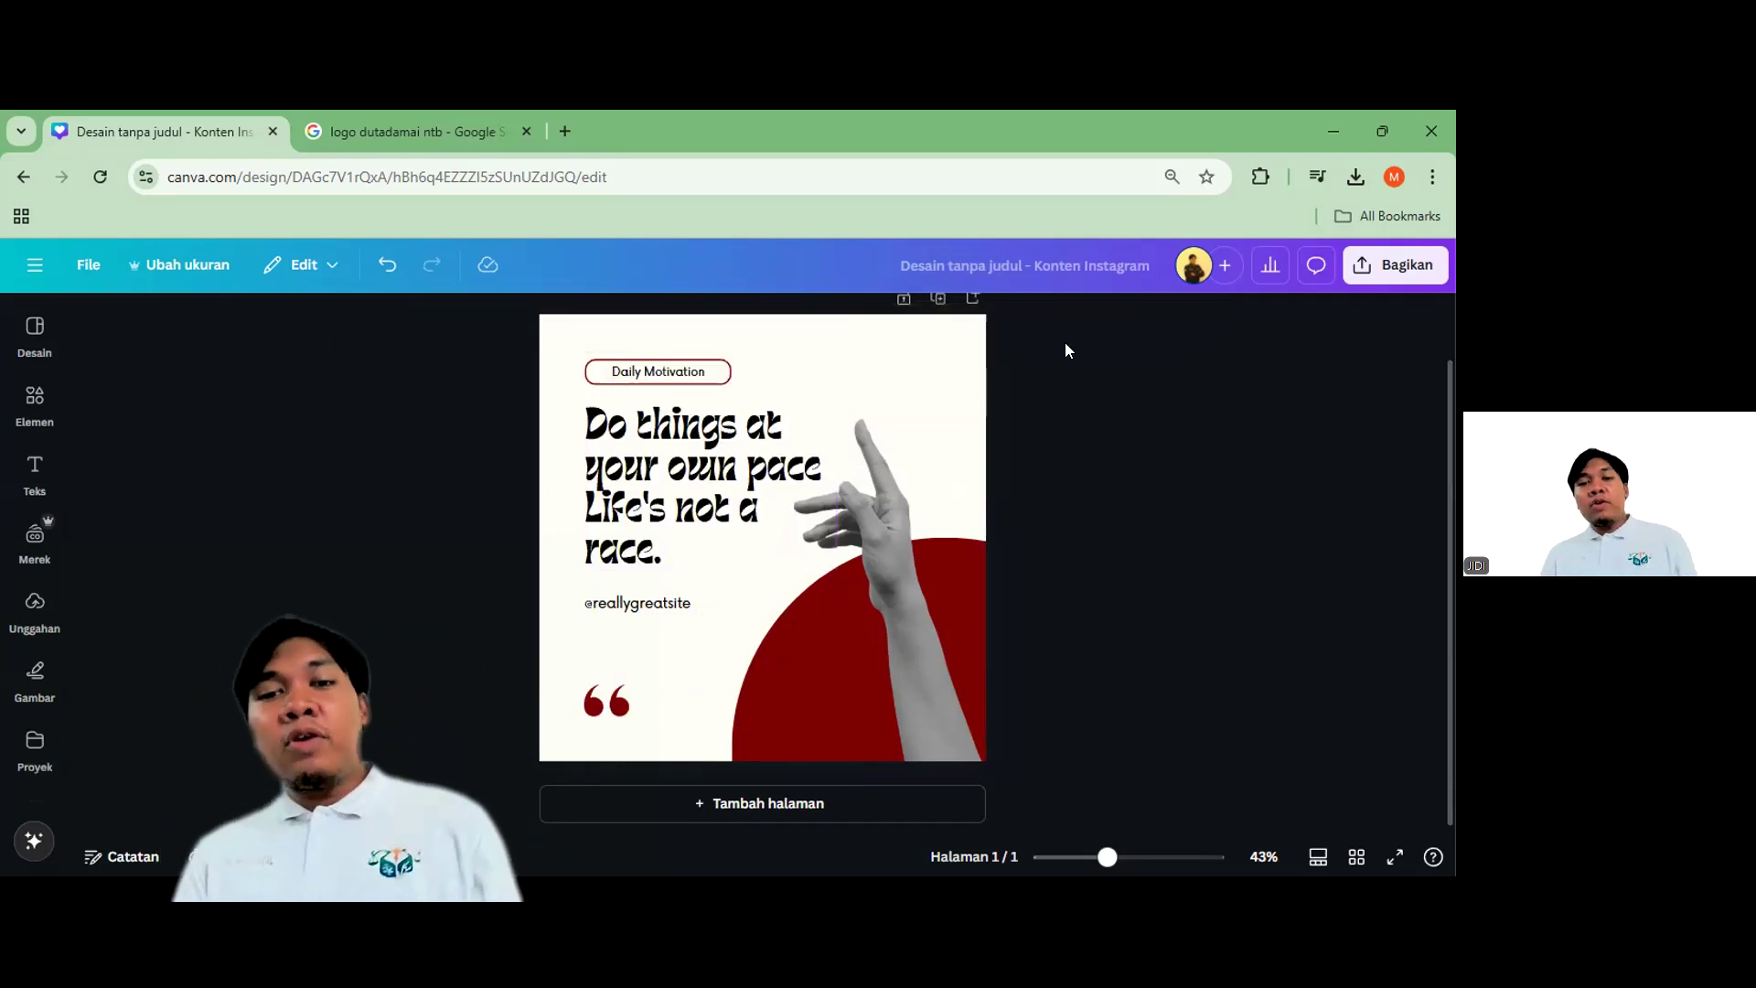
left_click(777, 481)
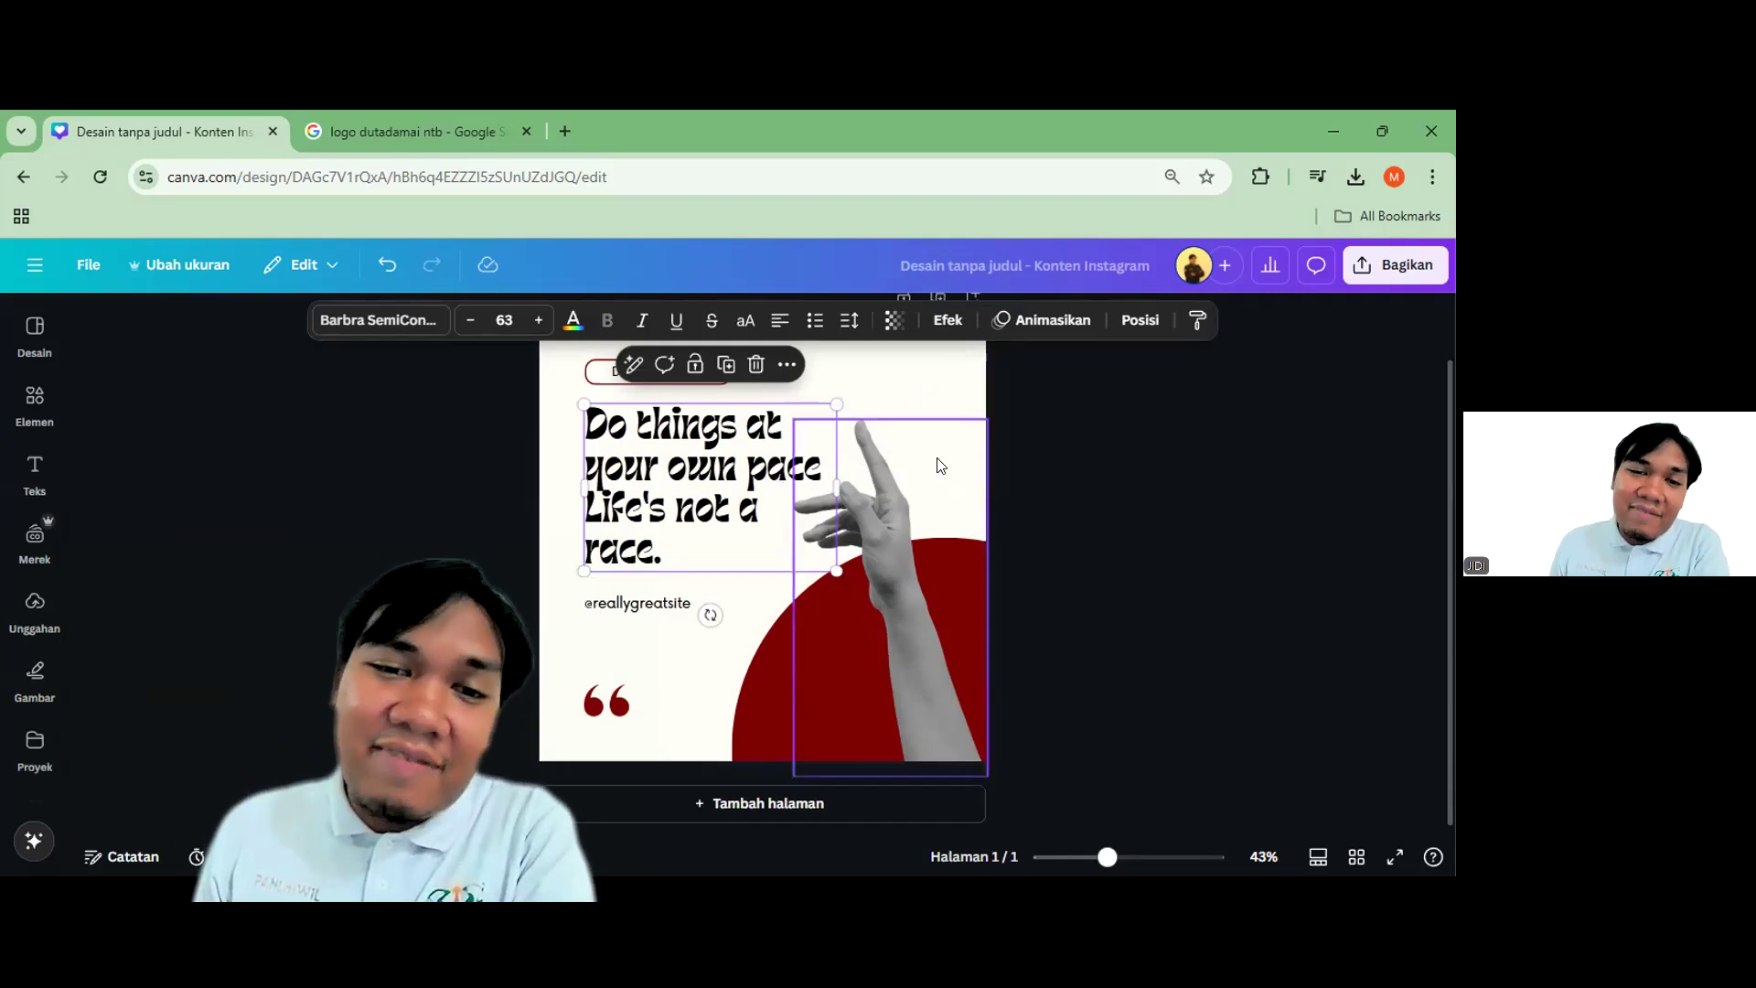
left_click(384, 320)
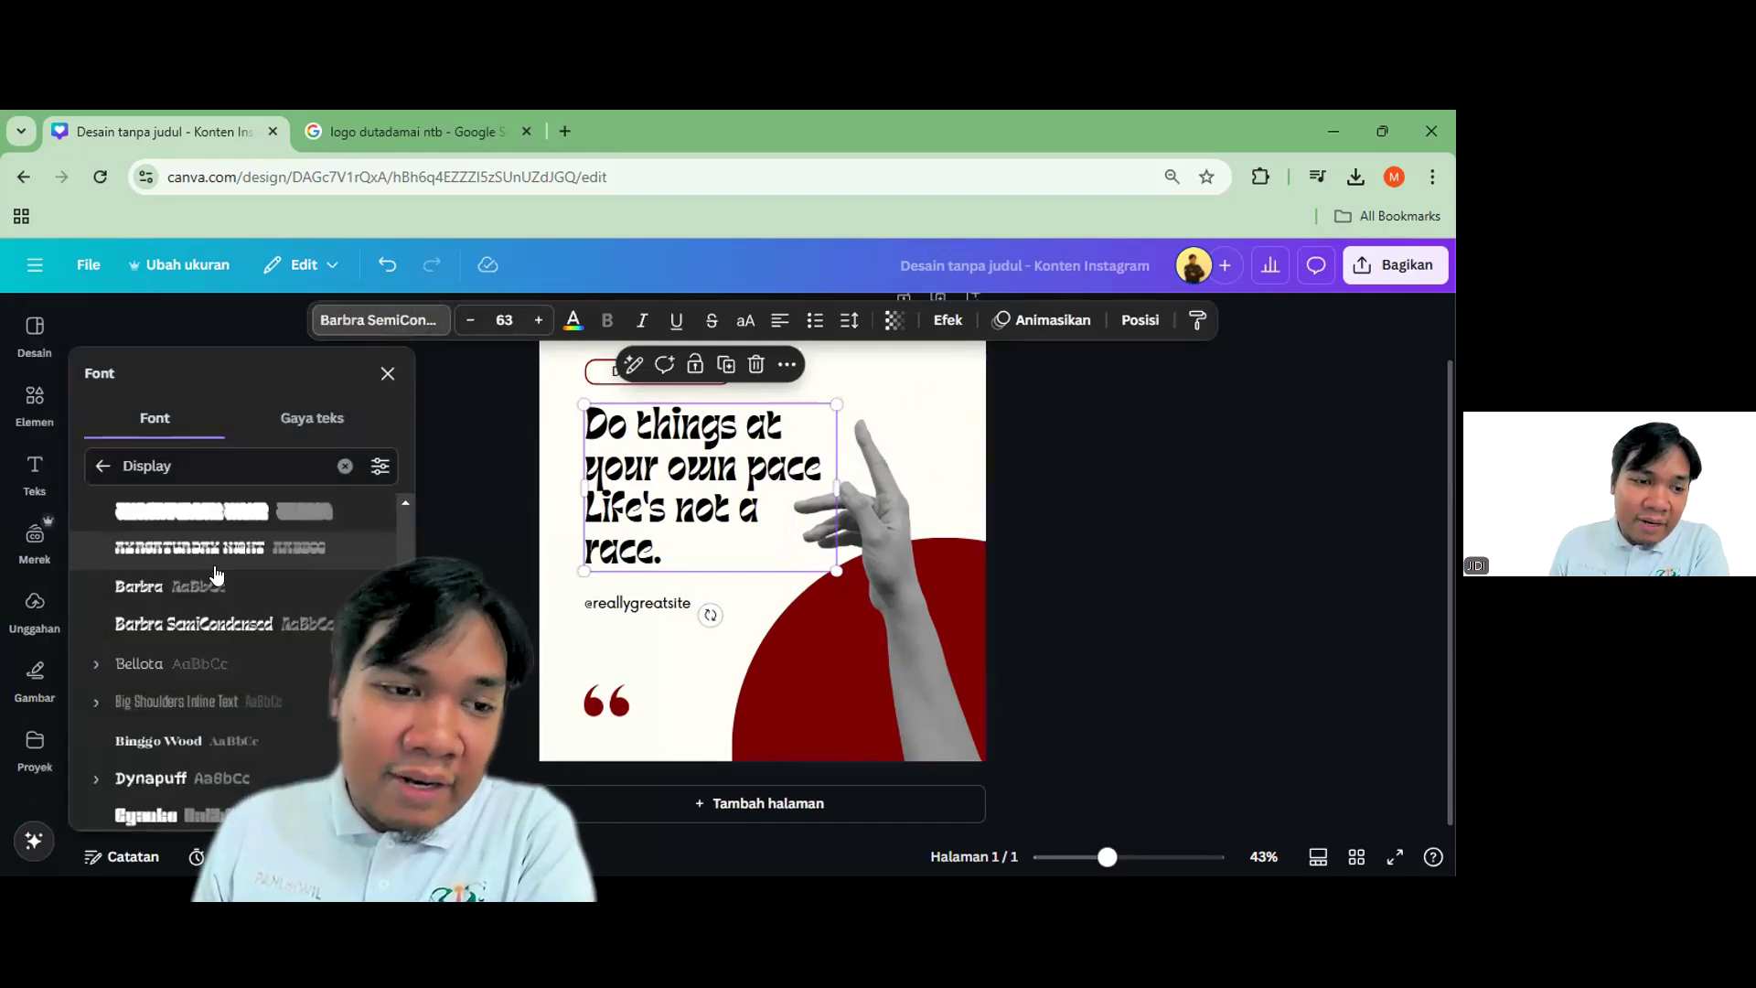
scroll(216, 666, "down", 4)
left_click(195, 501)
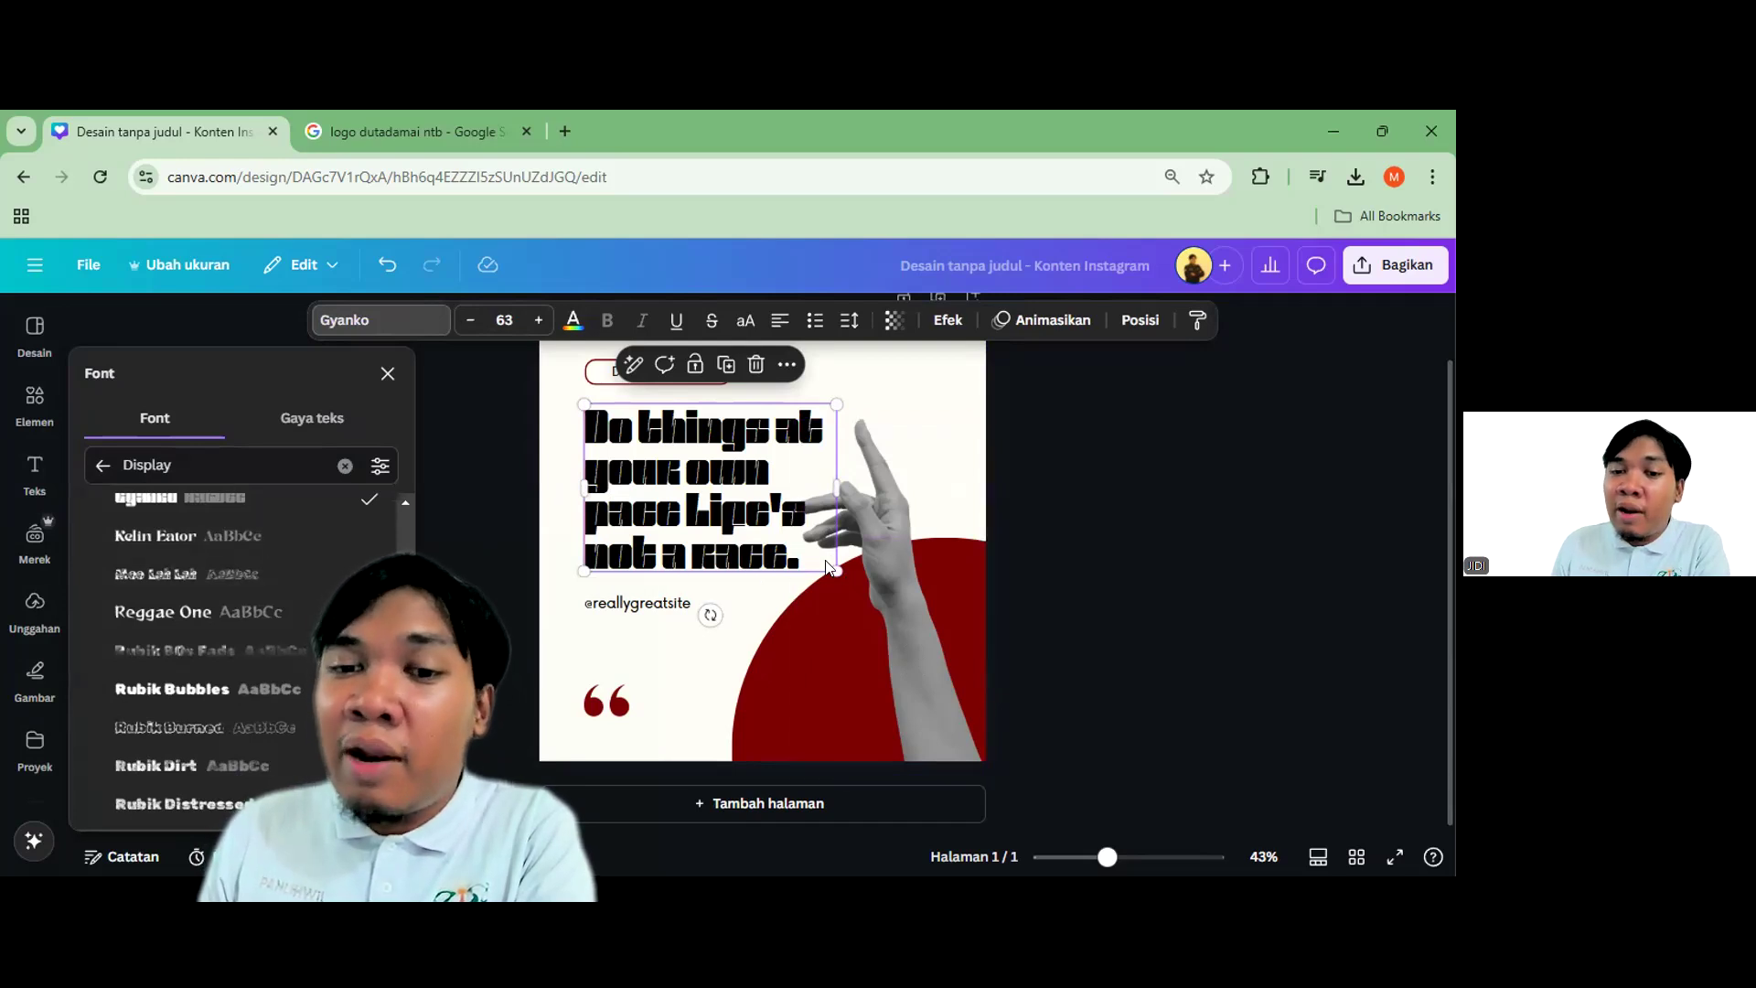
scroll(304, 634, "up", 3)
left_click(219, 624)
key("ctrl+z")
key("ctrl+z")
left_click(1150, 508)
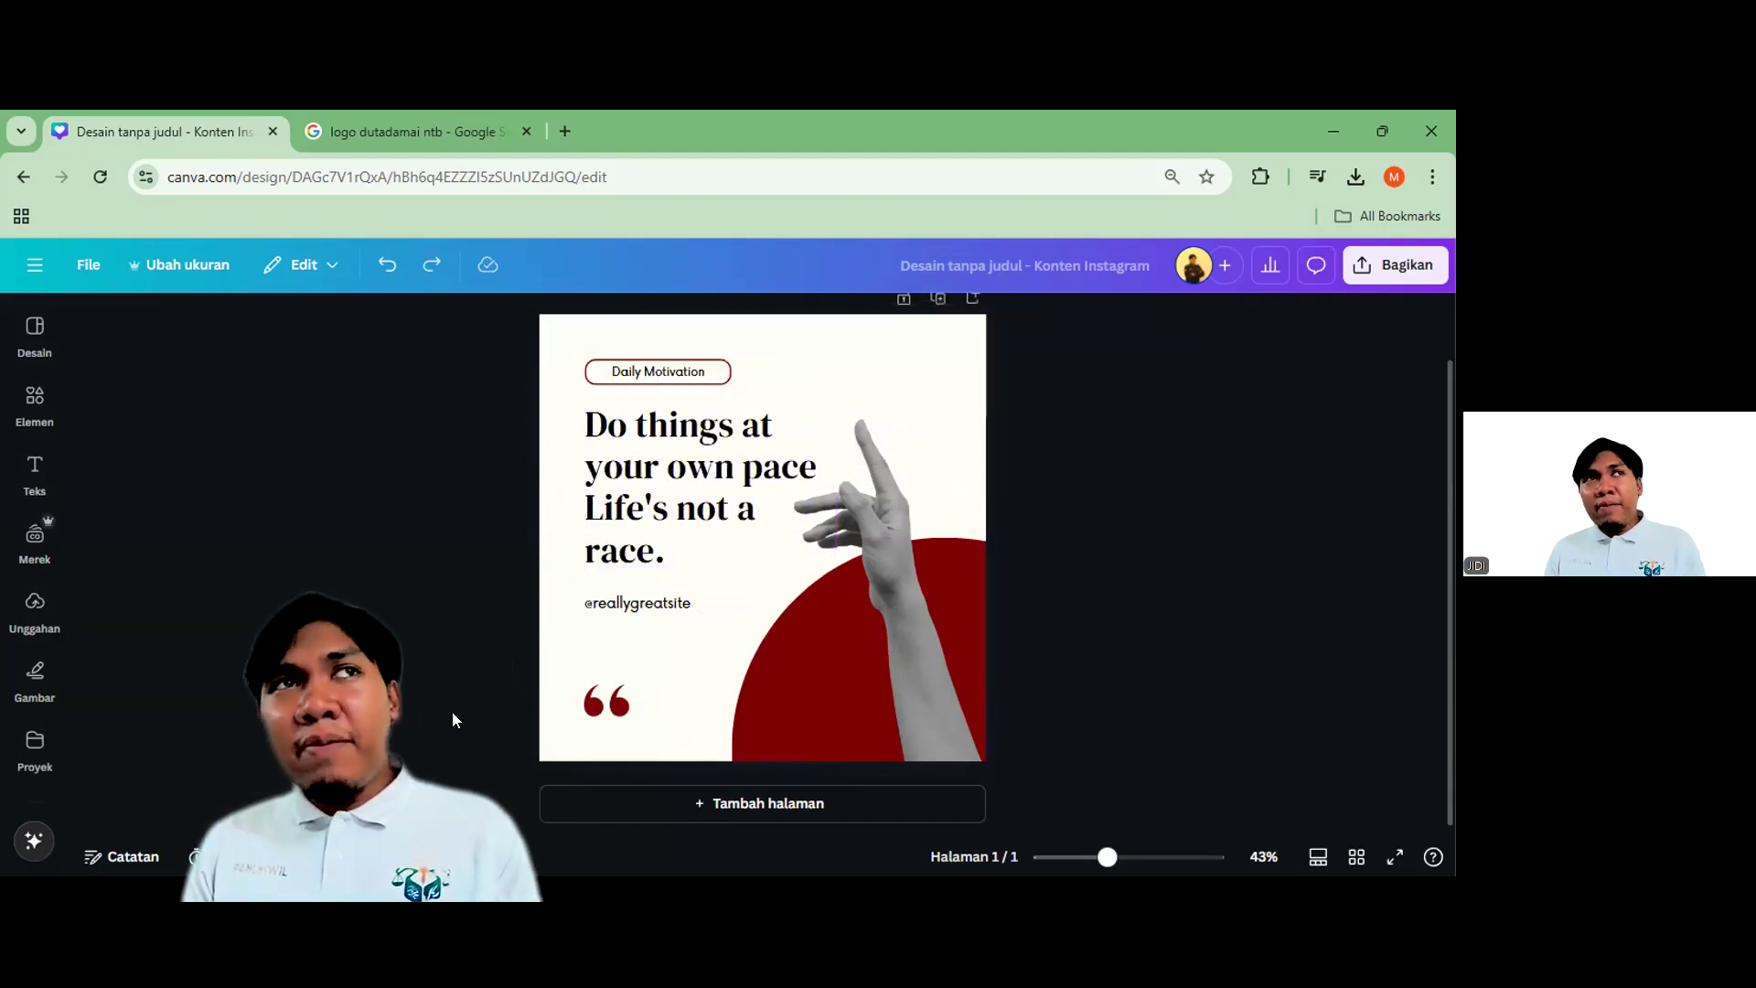
left_click(747, 467)
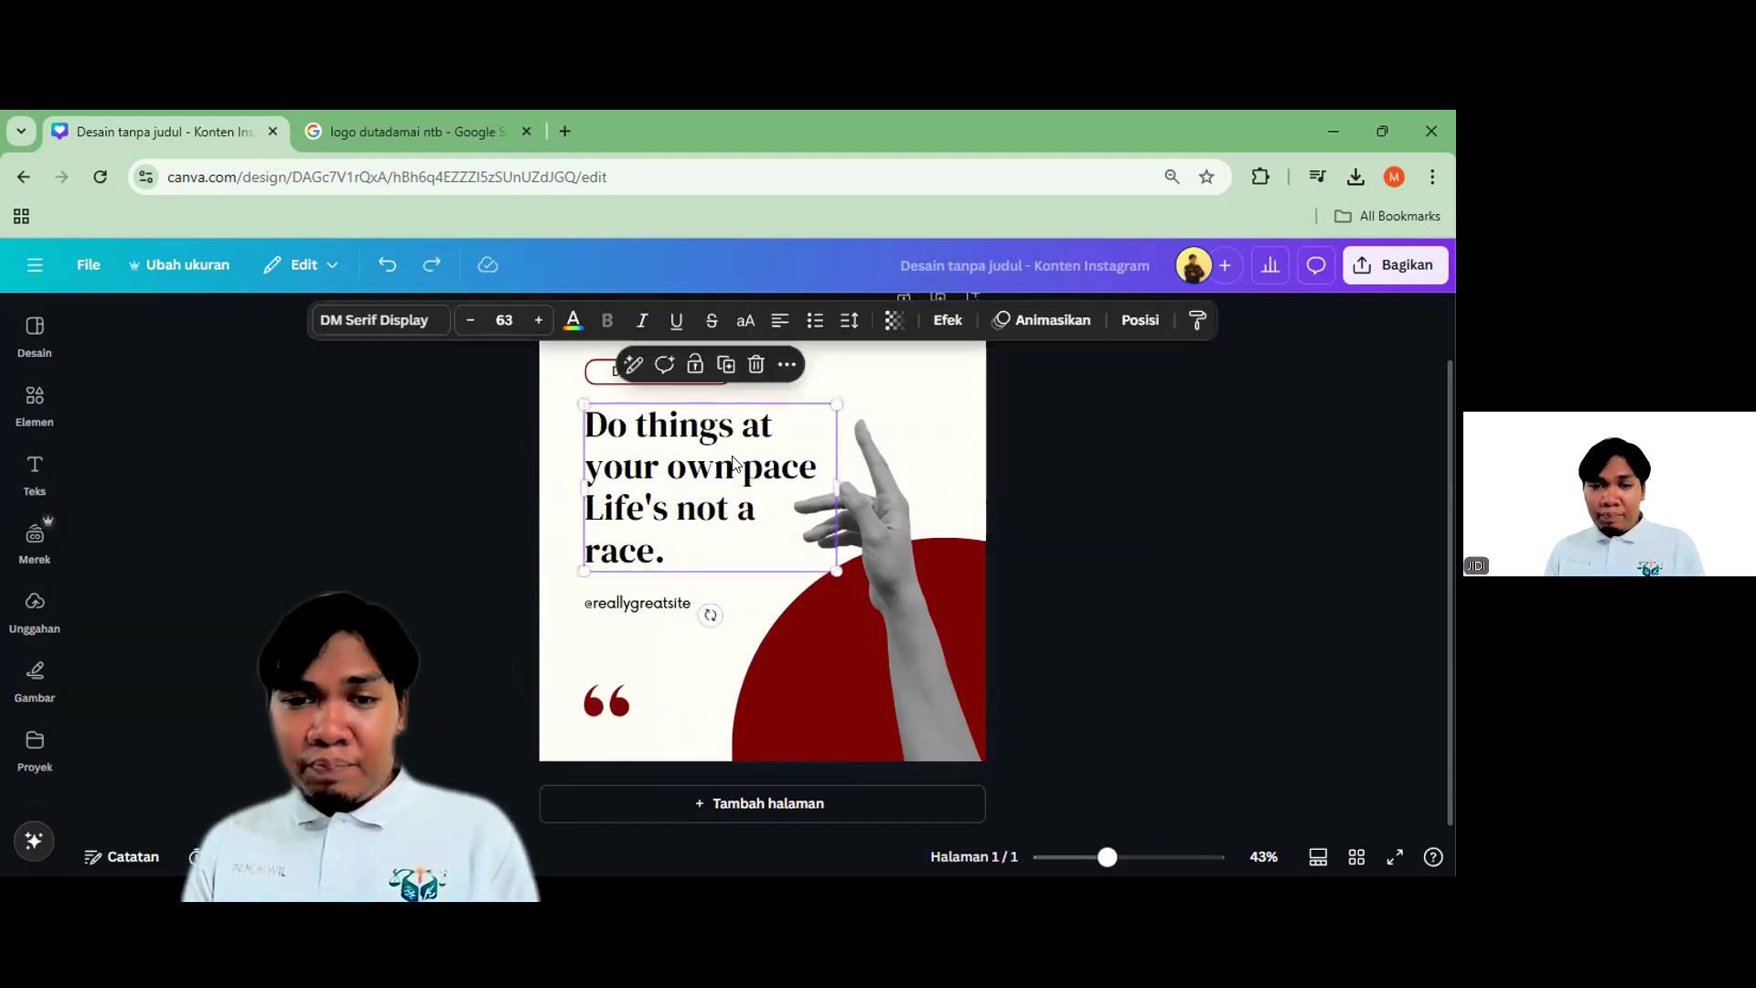
scroll(787, 525, "up", 1)
left_click(1040, 510)
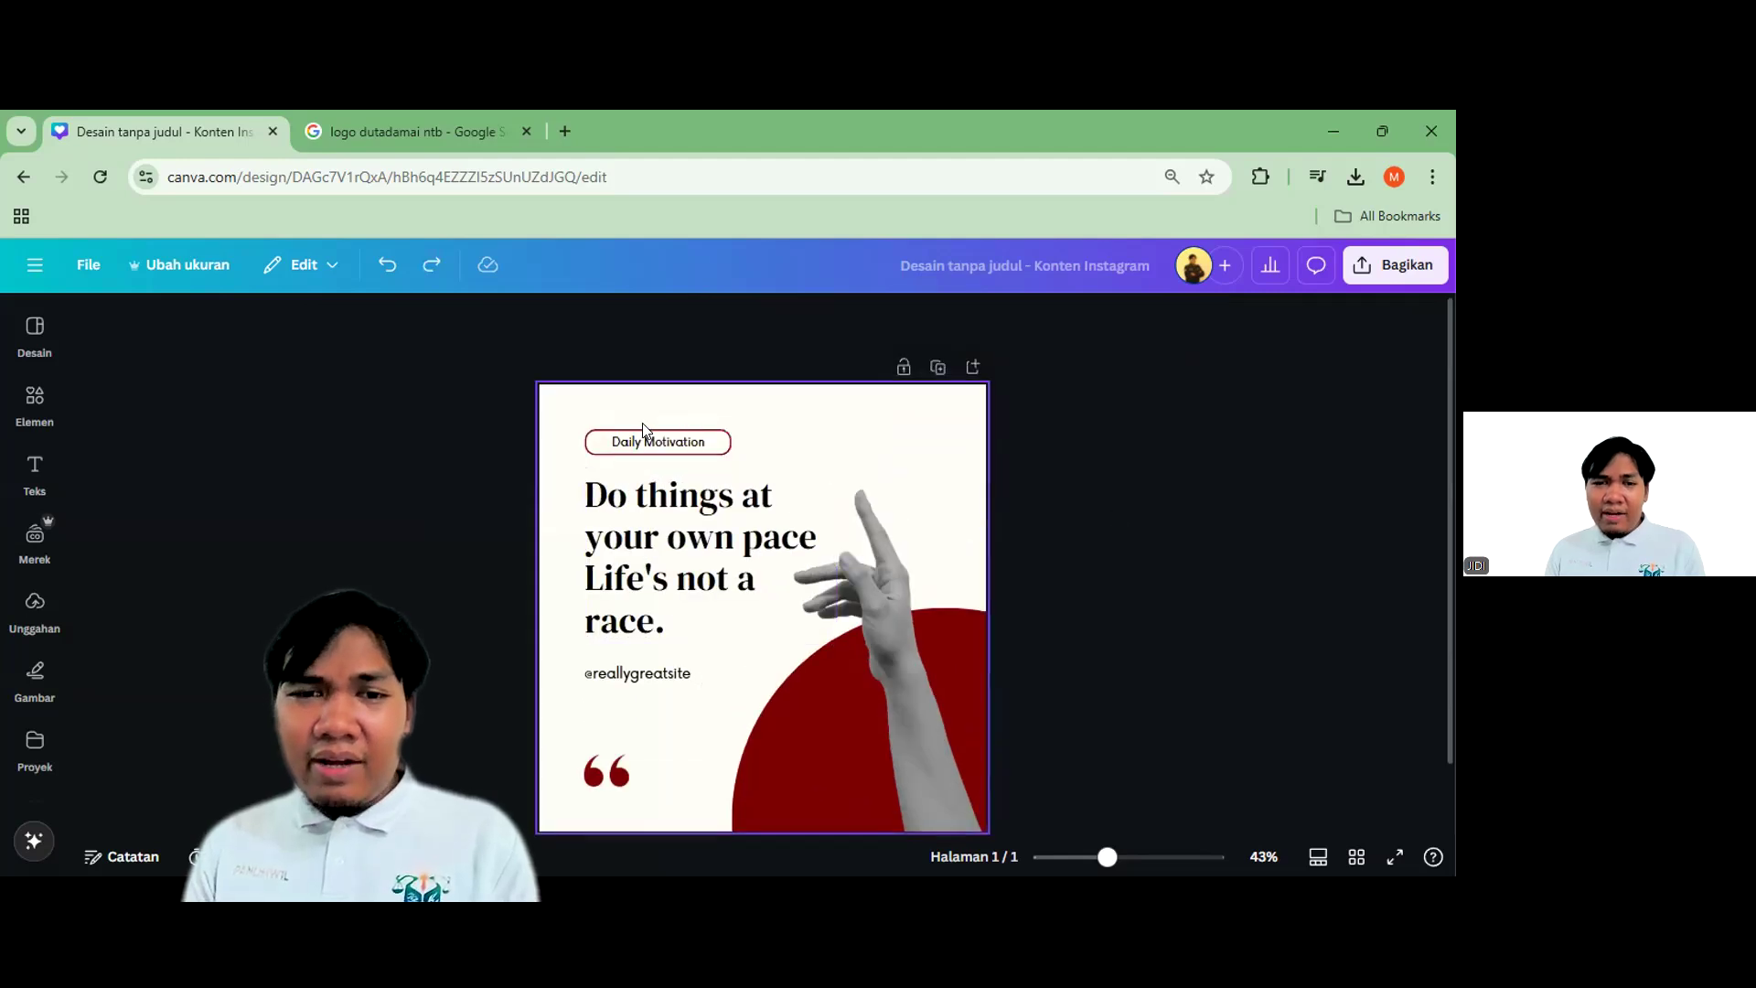
scroll(644, 434, "up", 3)
Filter to brush fonts and set Daily Motivation in Lumios Brush after trying Grimpt Brush
left_click(639, 454)
left_click(377, 322)
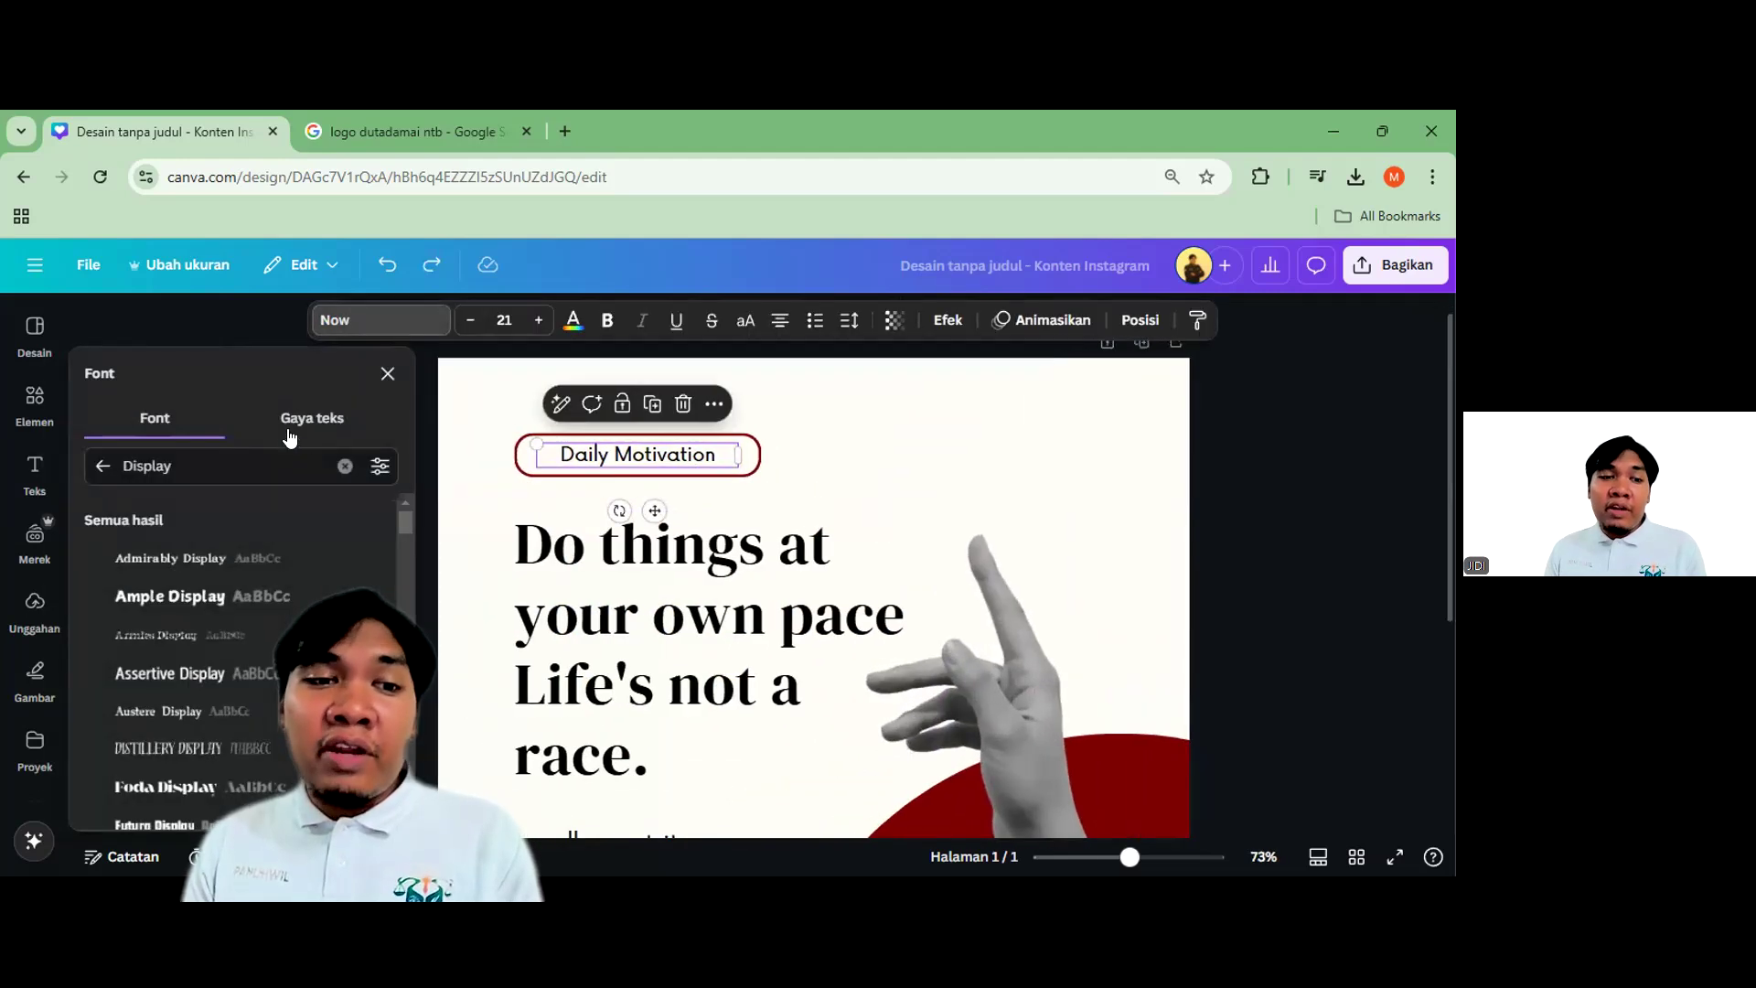
left_click(102, 467)
left_click(375, 511)
left_click(207, 510)
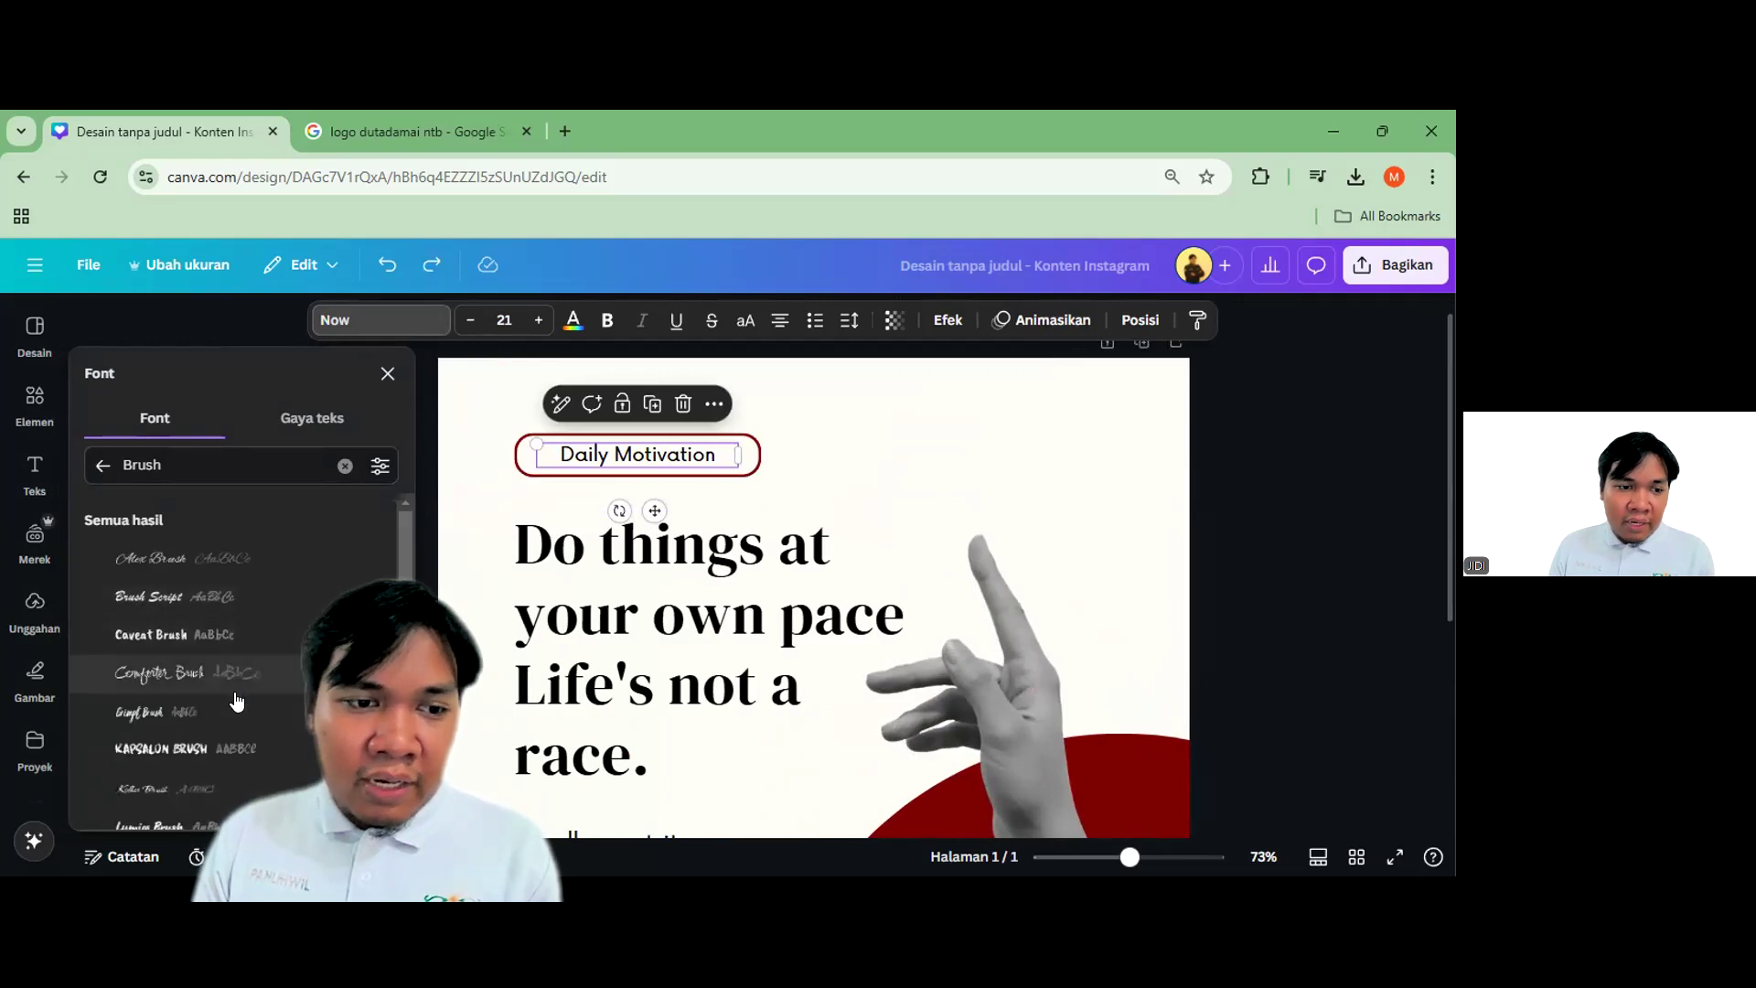
scroll(228, 641, "down", 1)
left_click(192, 614)
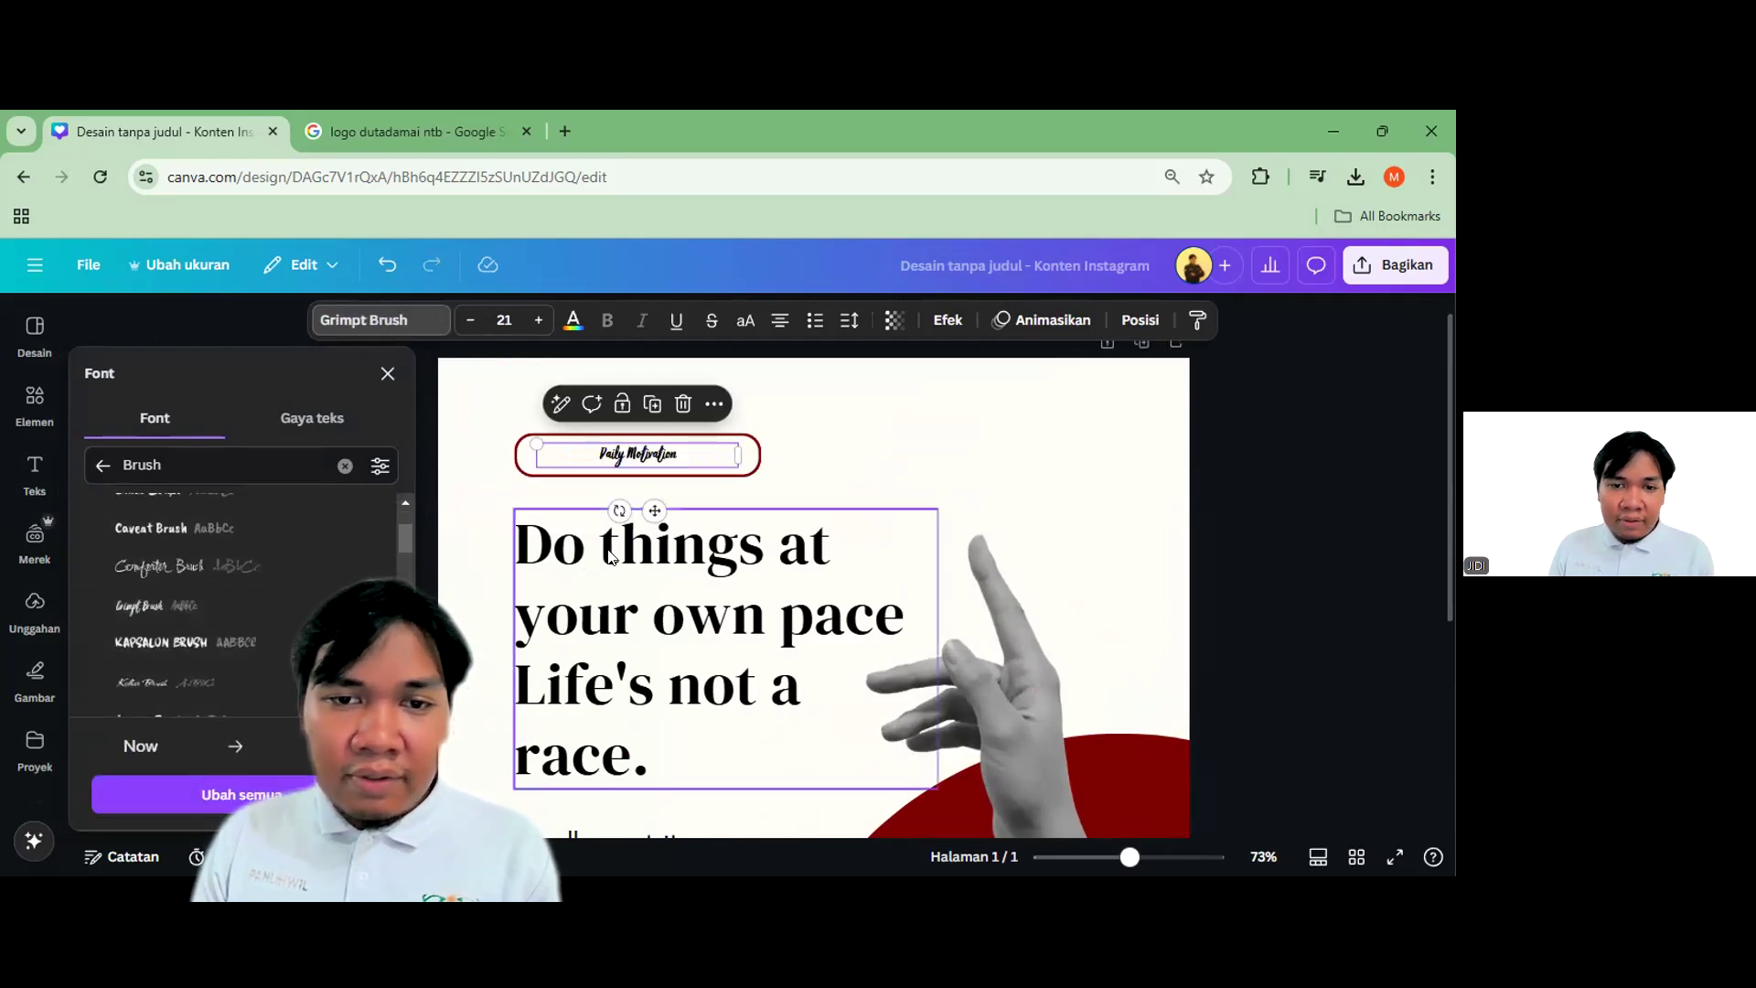
scroll(208, 641, "down", 1)
left_click(203, 614)
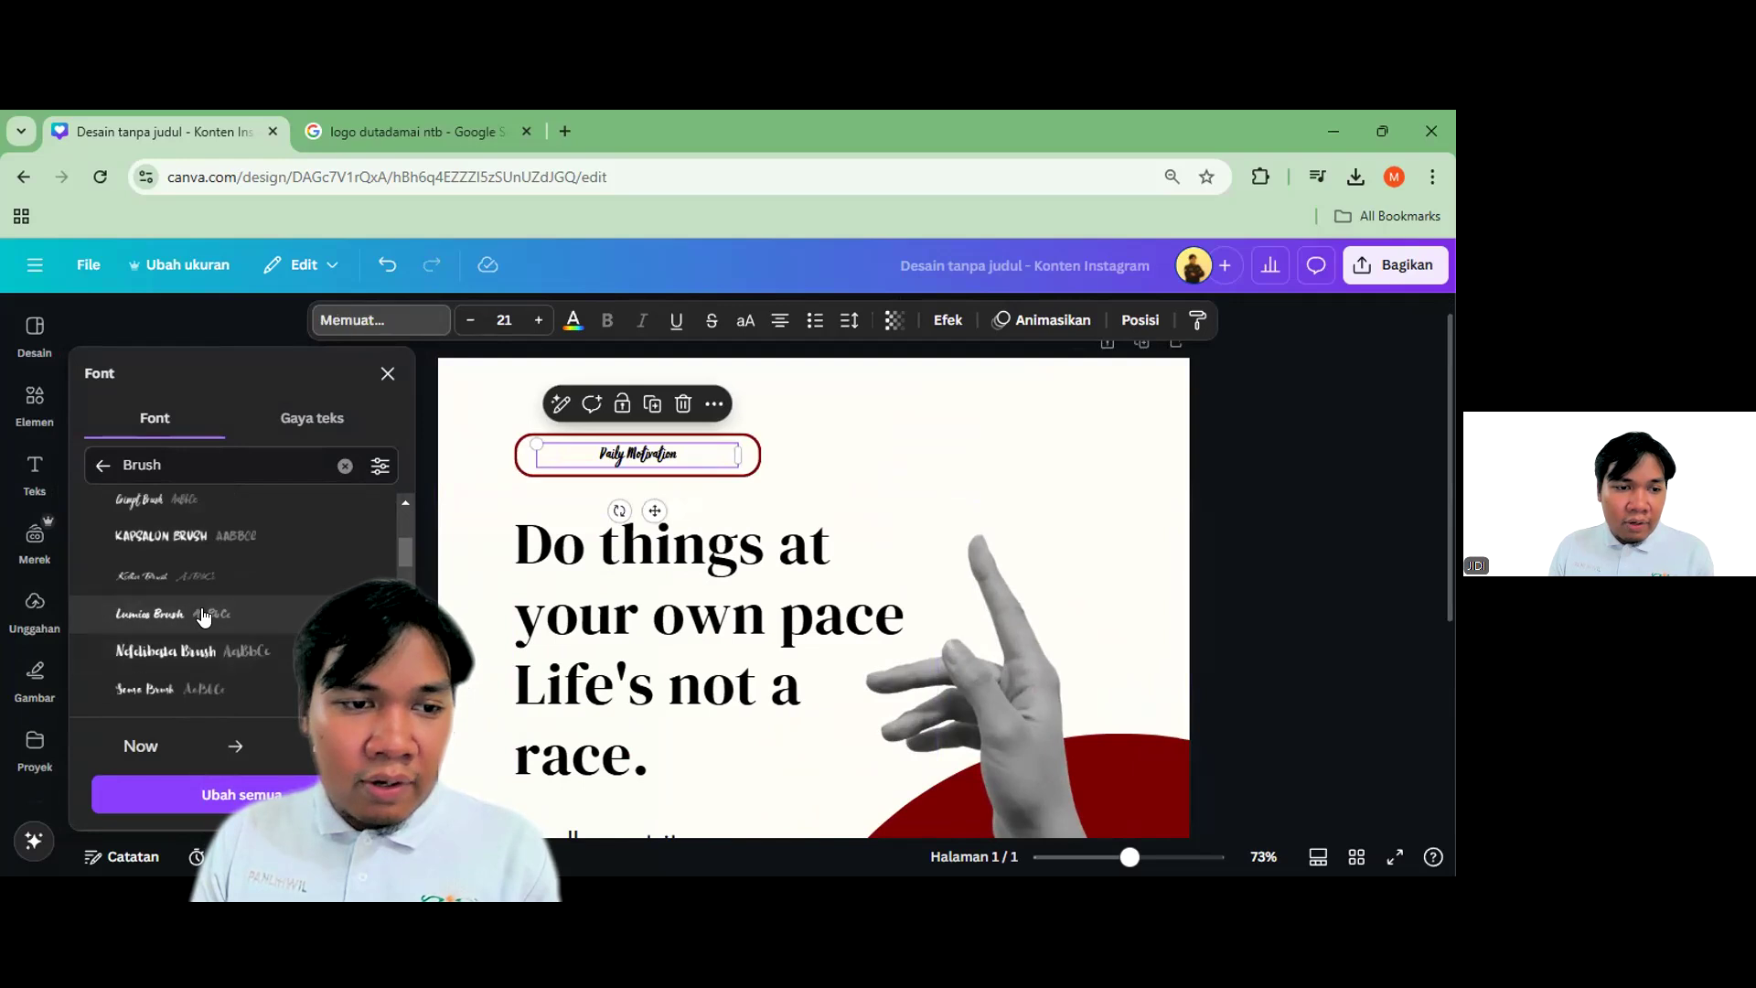
Move Daily Motivation out of the red frame to the top right and enlarge it
left_click_drag(611, 455, 973, 441)
scroll(973, 442, "up", 1)
scroll(1006, 444, "up", 1)
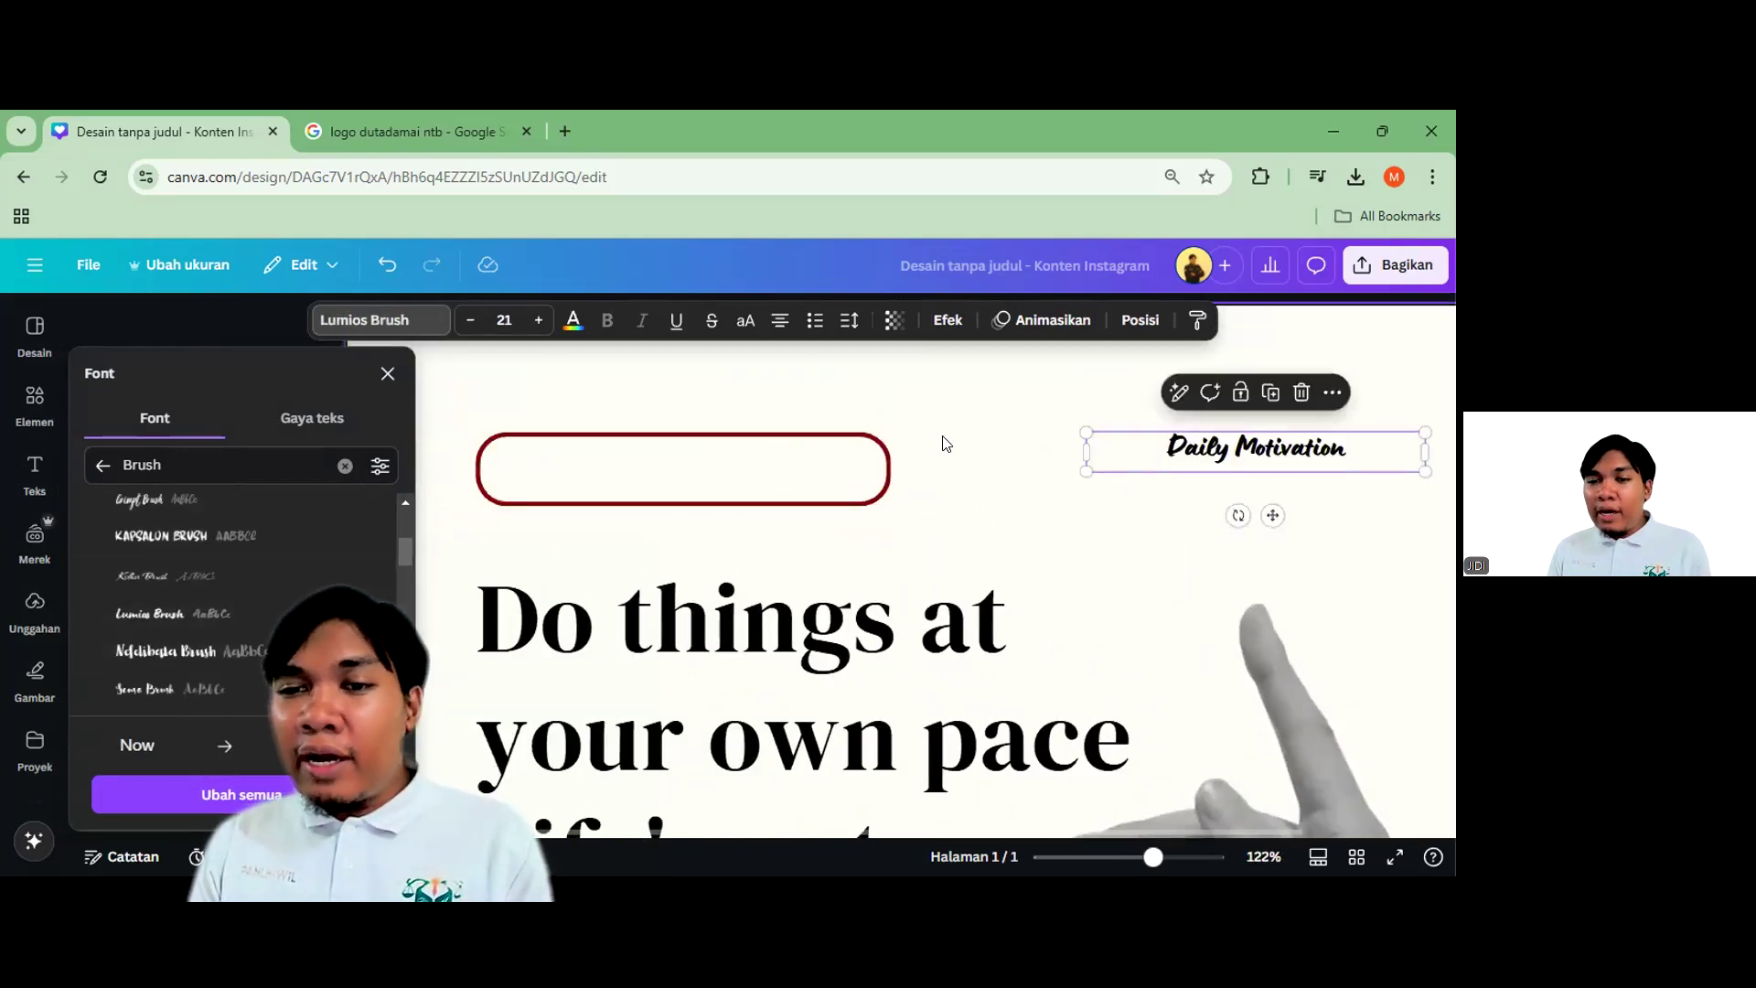
scroll(1254, 832, "up", 1)
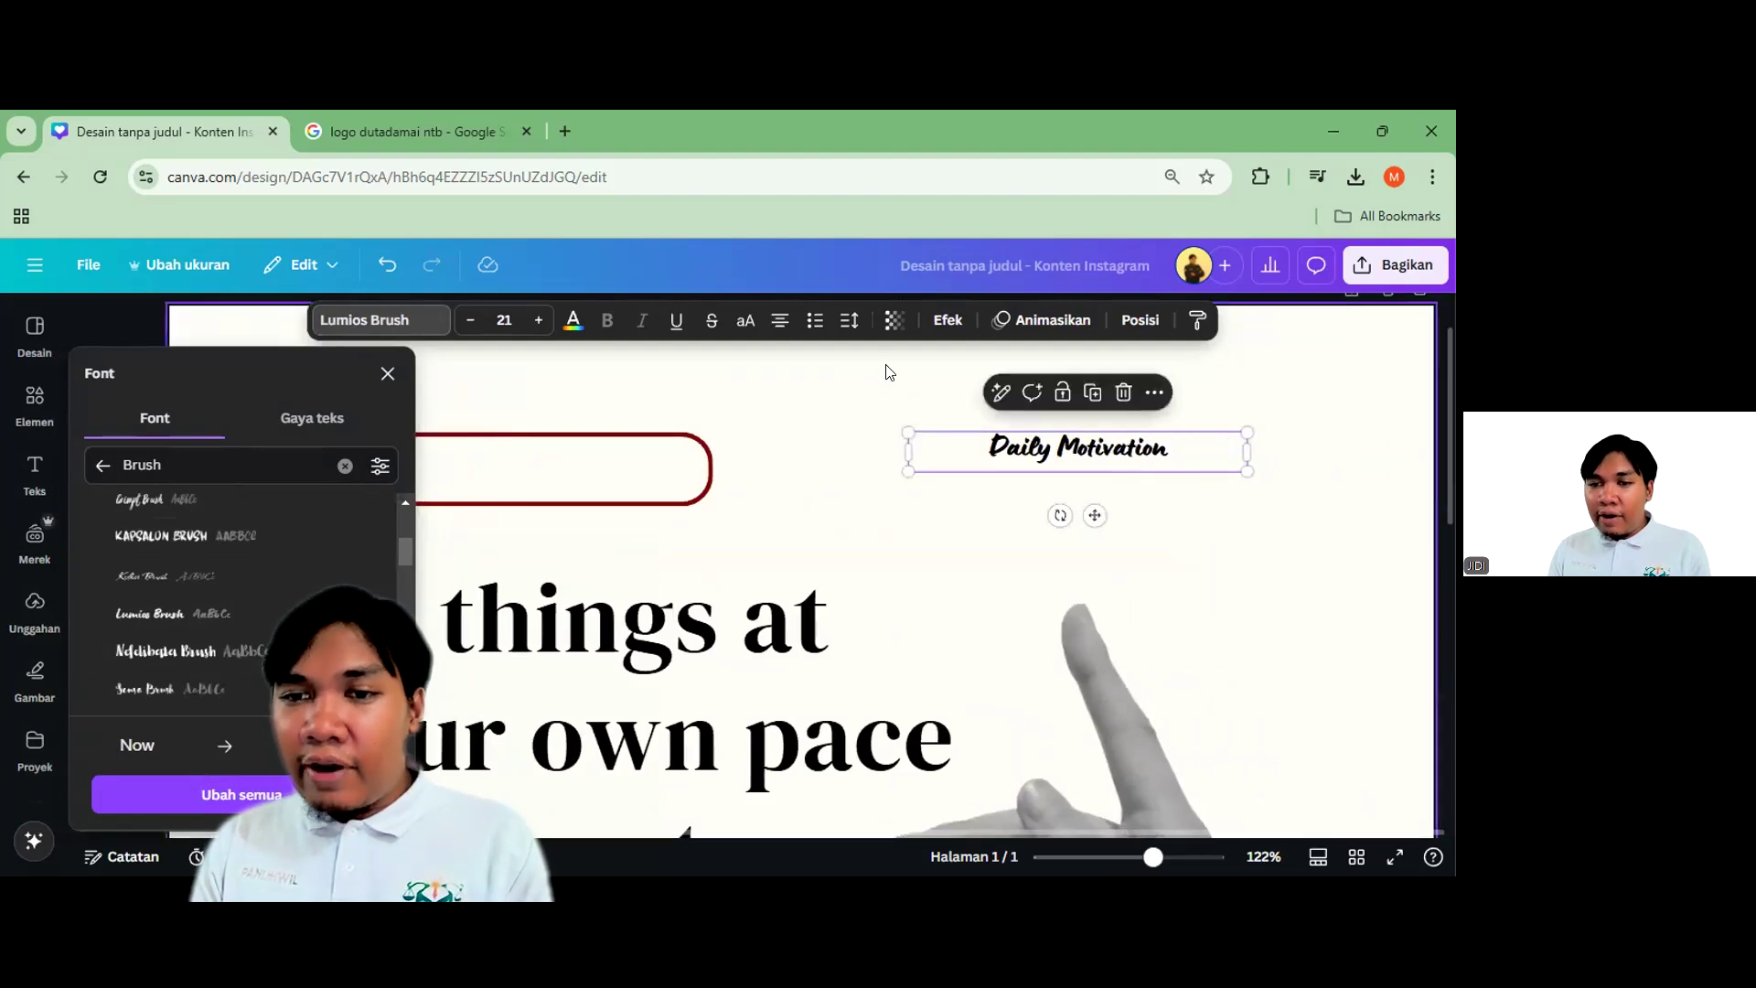
left_click_drag(907, 431, 679, 409)
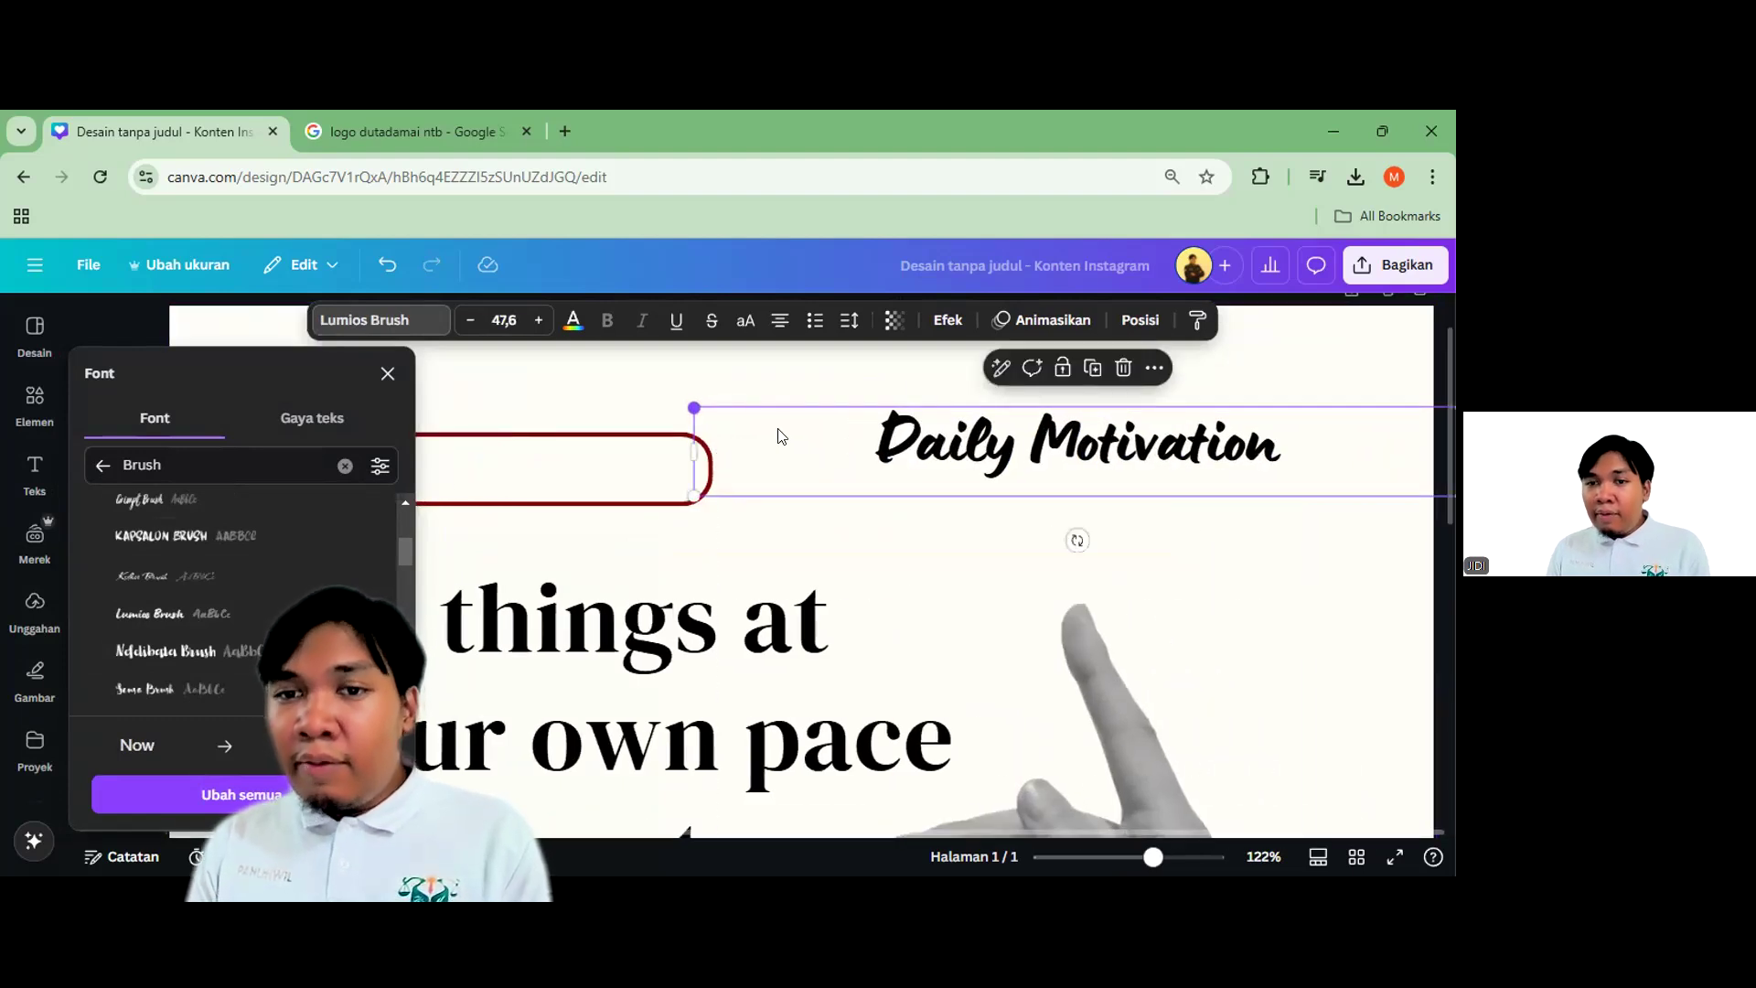
Switch the Daily Motivation text to all capitals and browse the brush fonts again
double_click(1333, 472)
left_click(1333, 472)
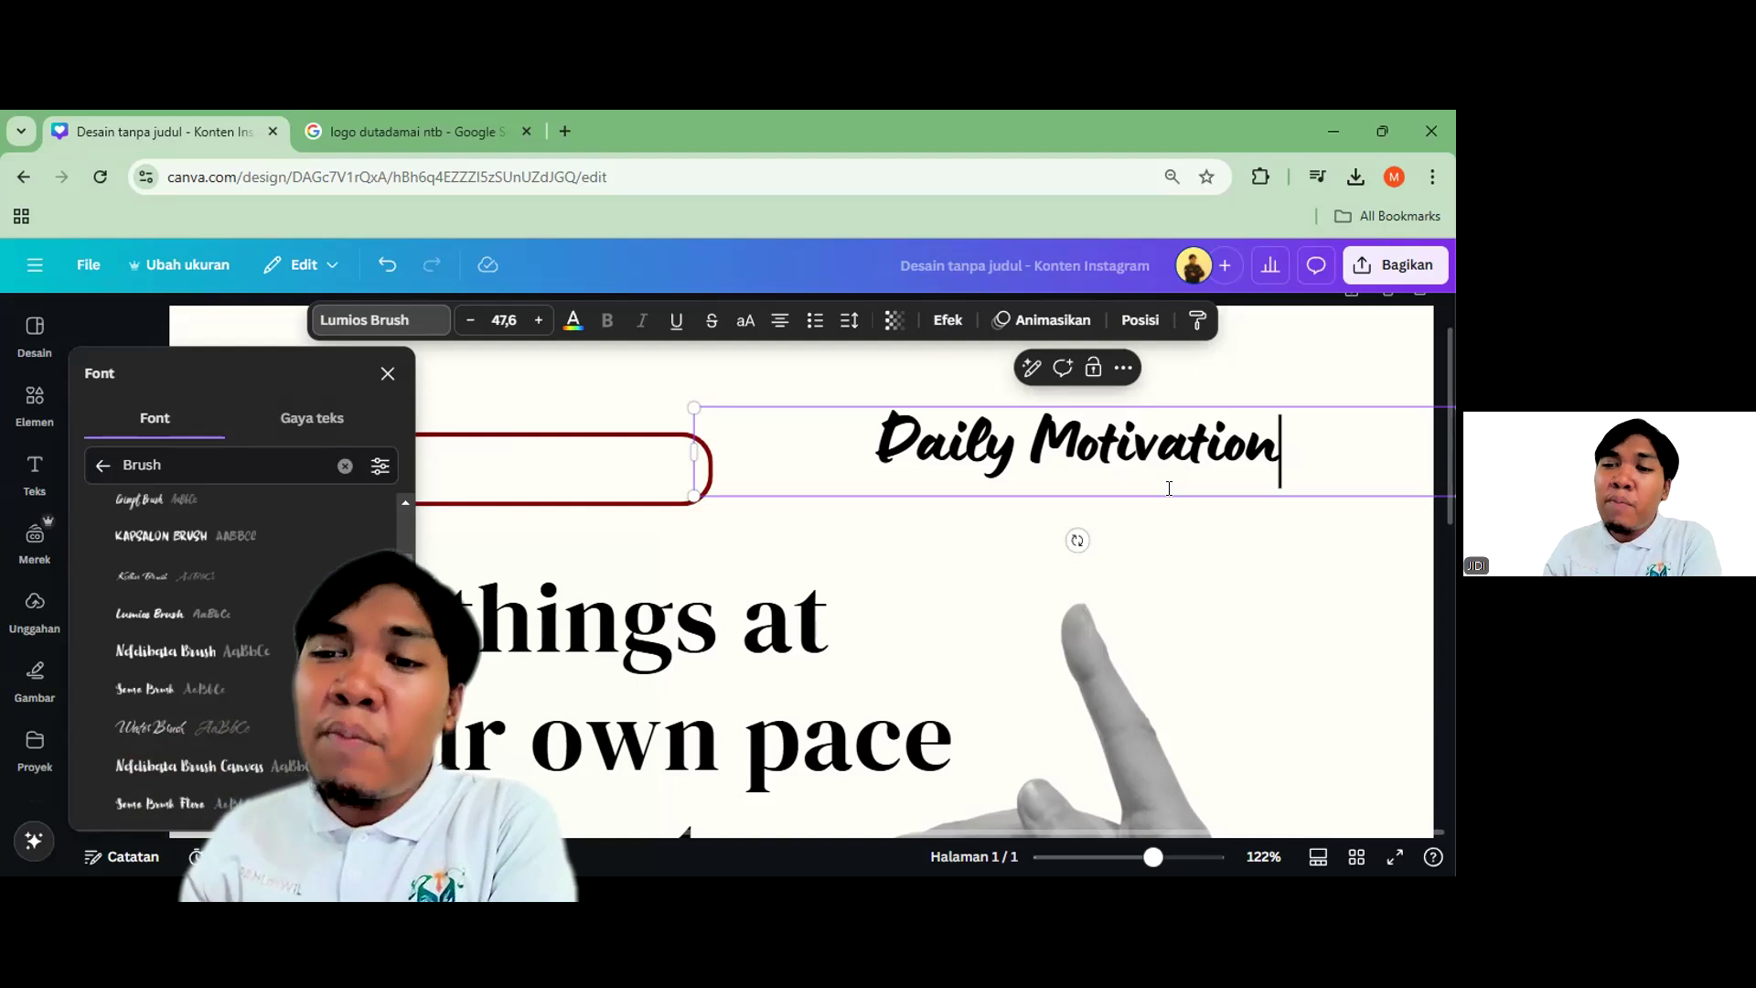
key("Escape")
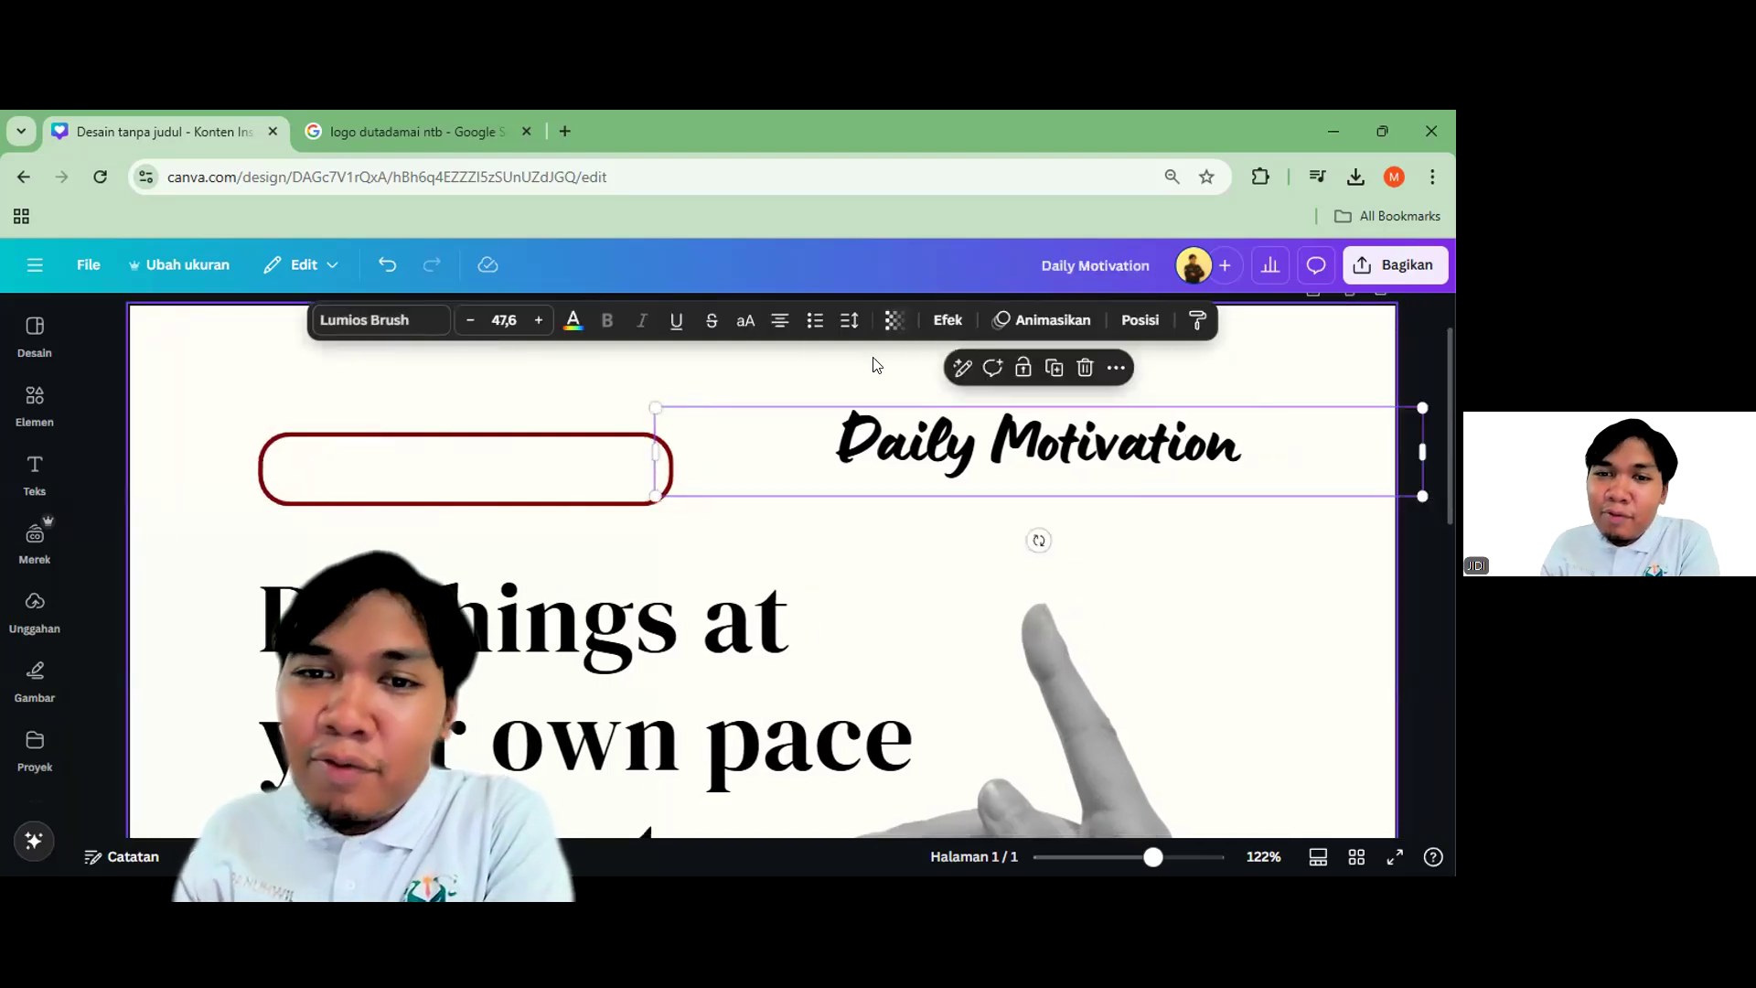
left_click(746, 320)
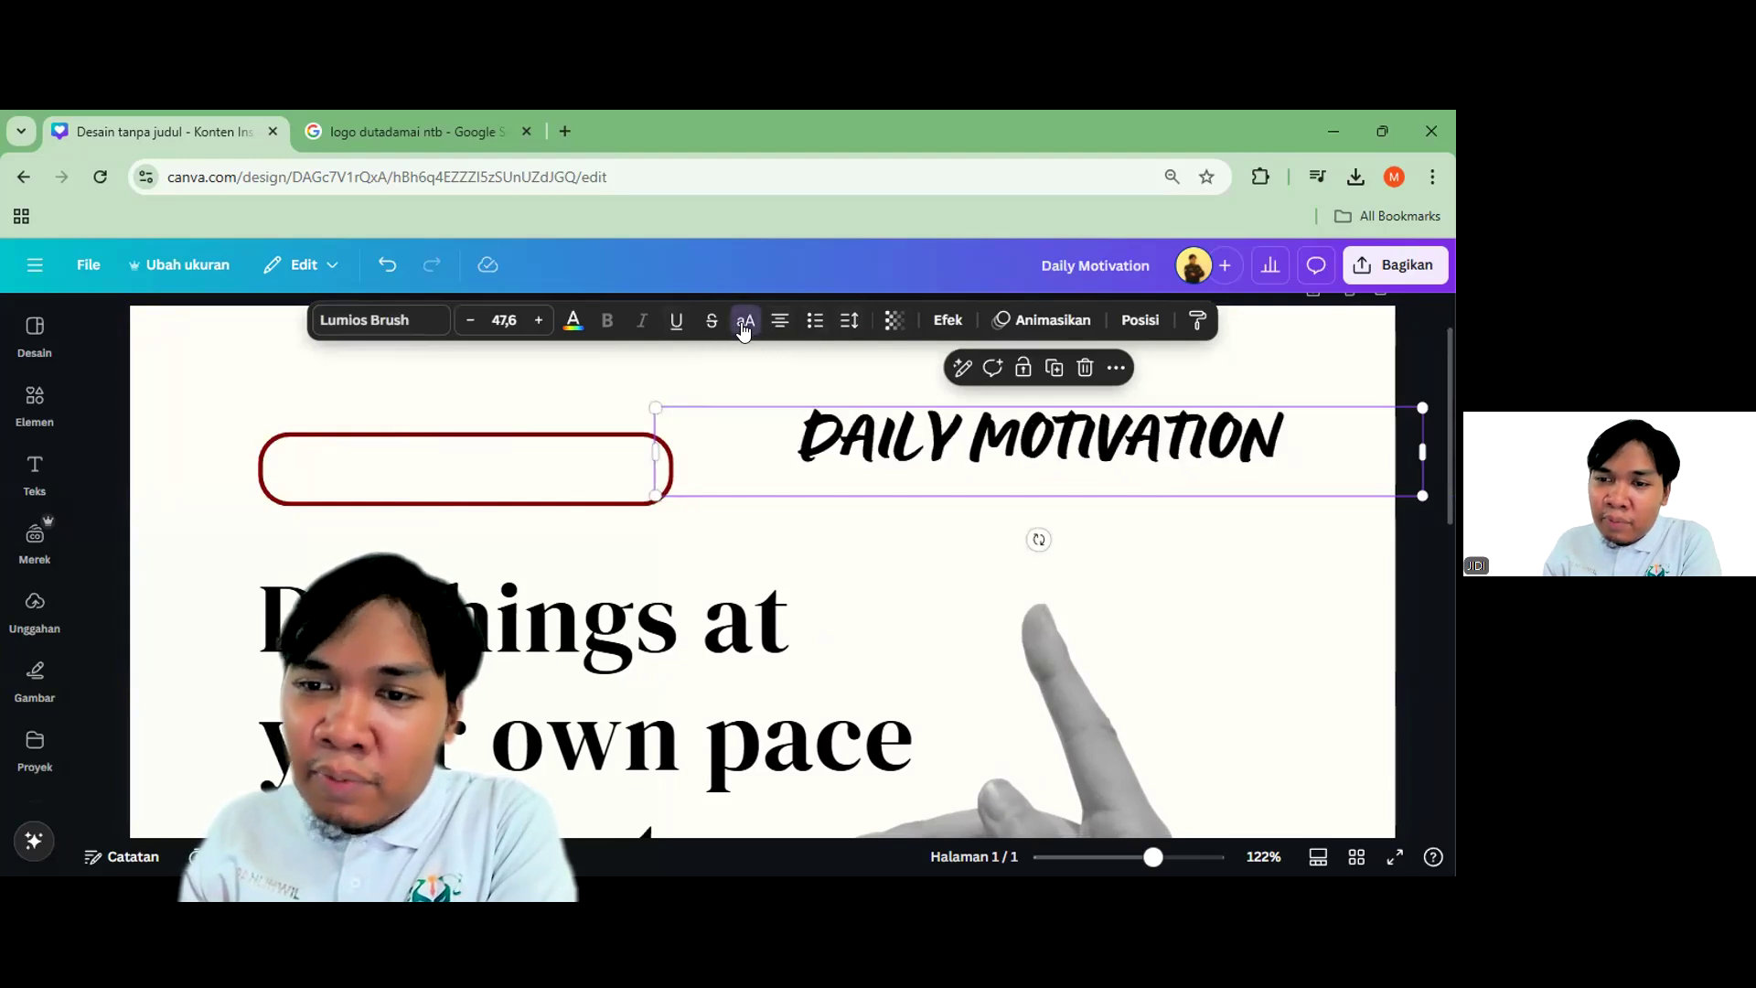
left_click(343, 322)
scroll(878, 505, "down", 3)
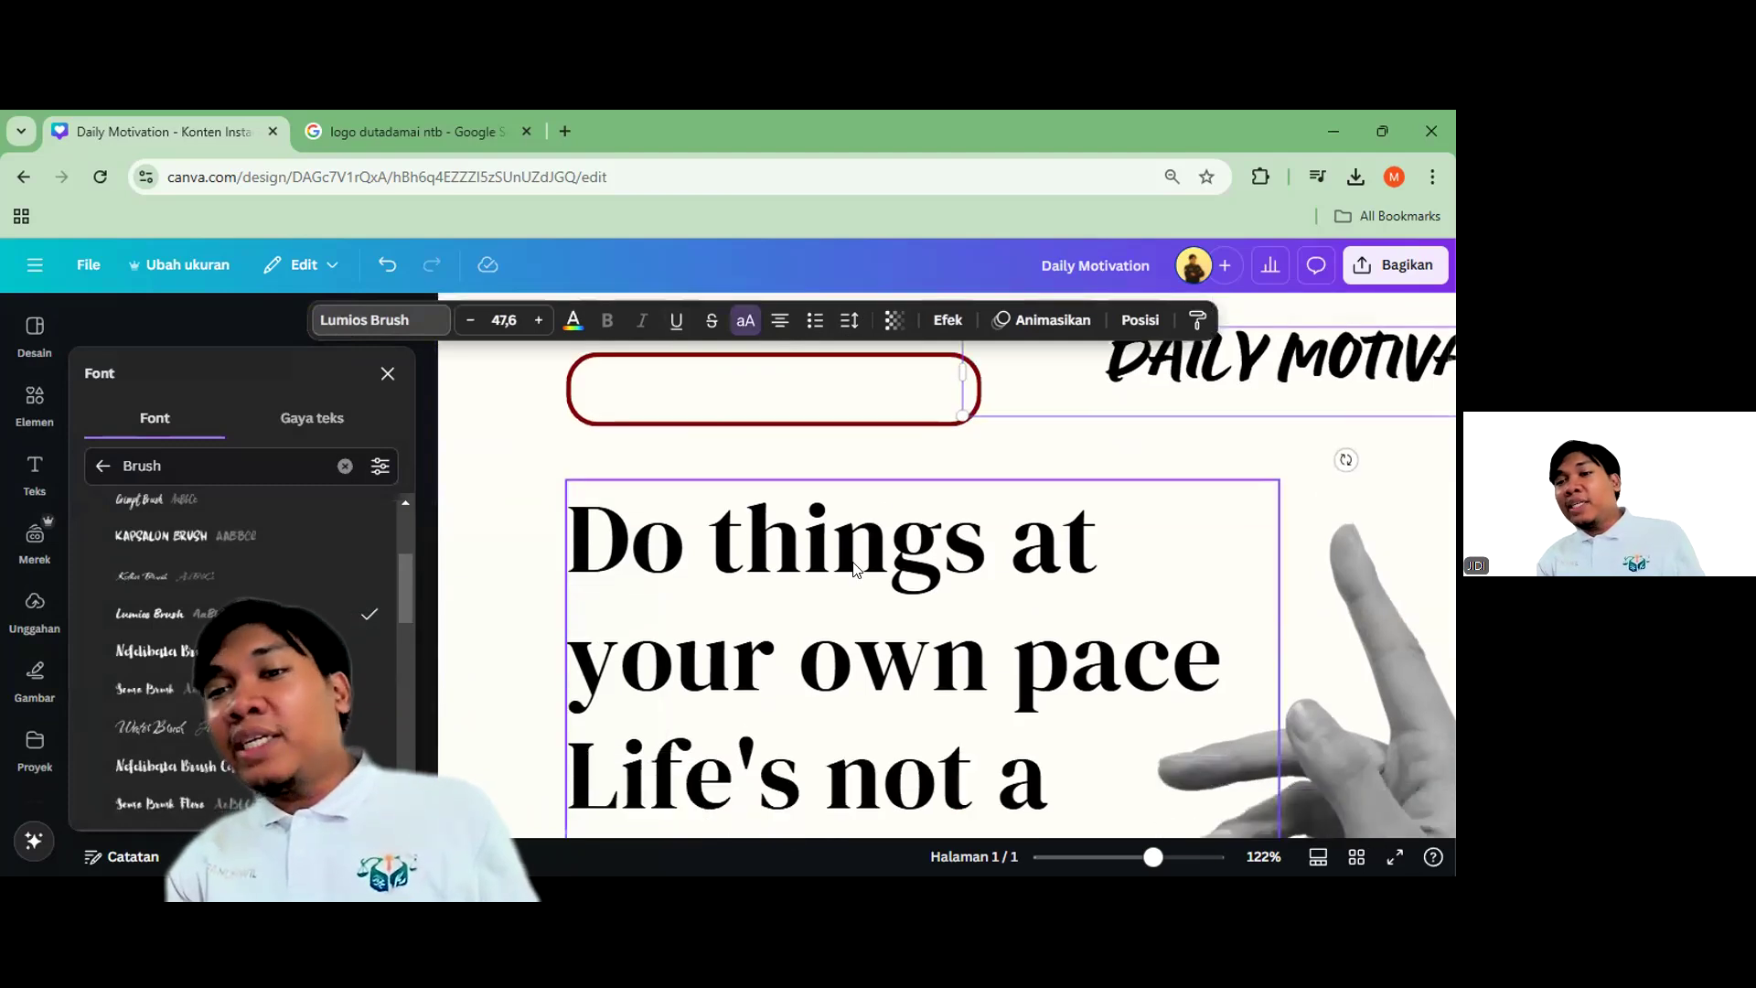
scroll(1180, 447, "up", 1)
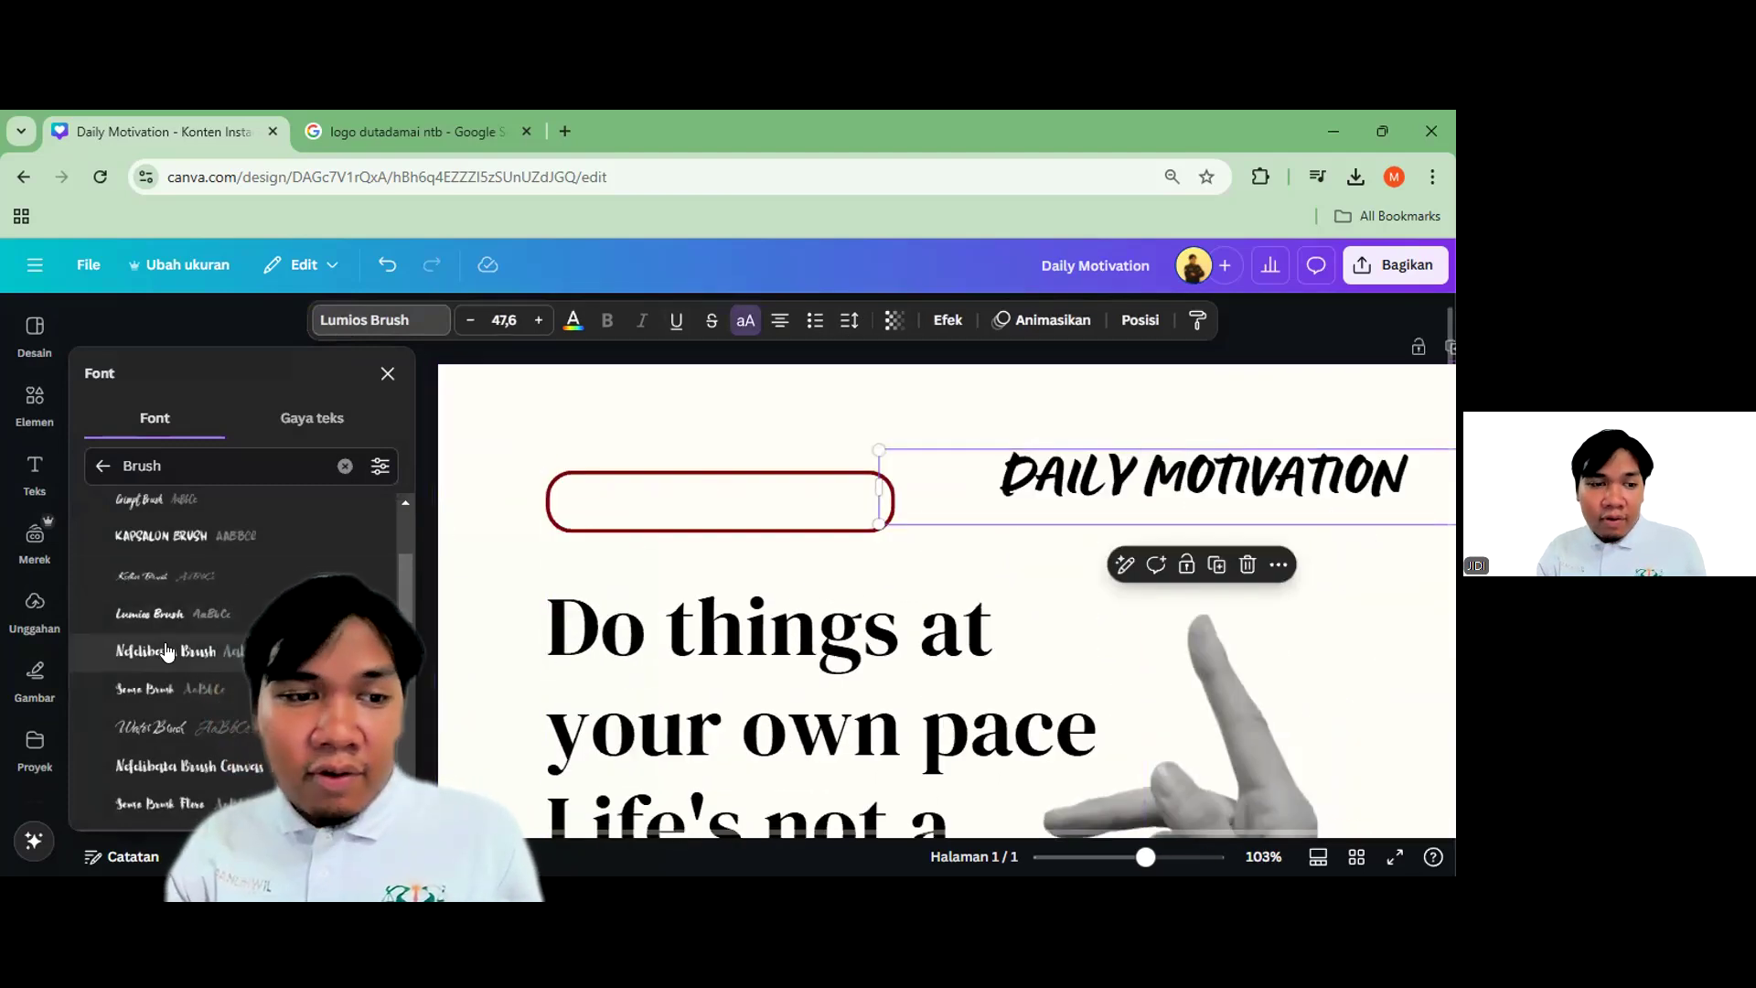
scroll(189, 632, "down", 1)
Restyle the heading in Sensa Brush and move it above the red box
left_click(188, 584)
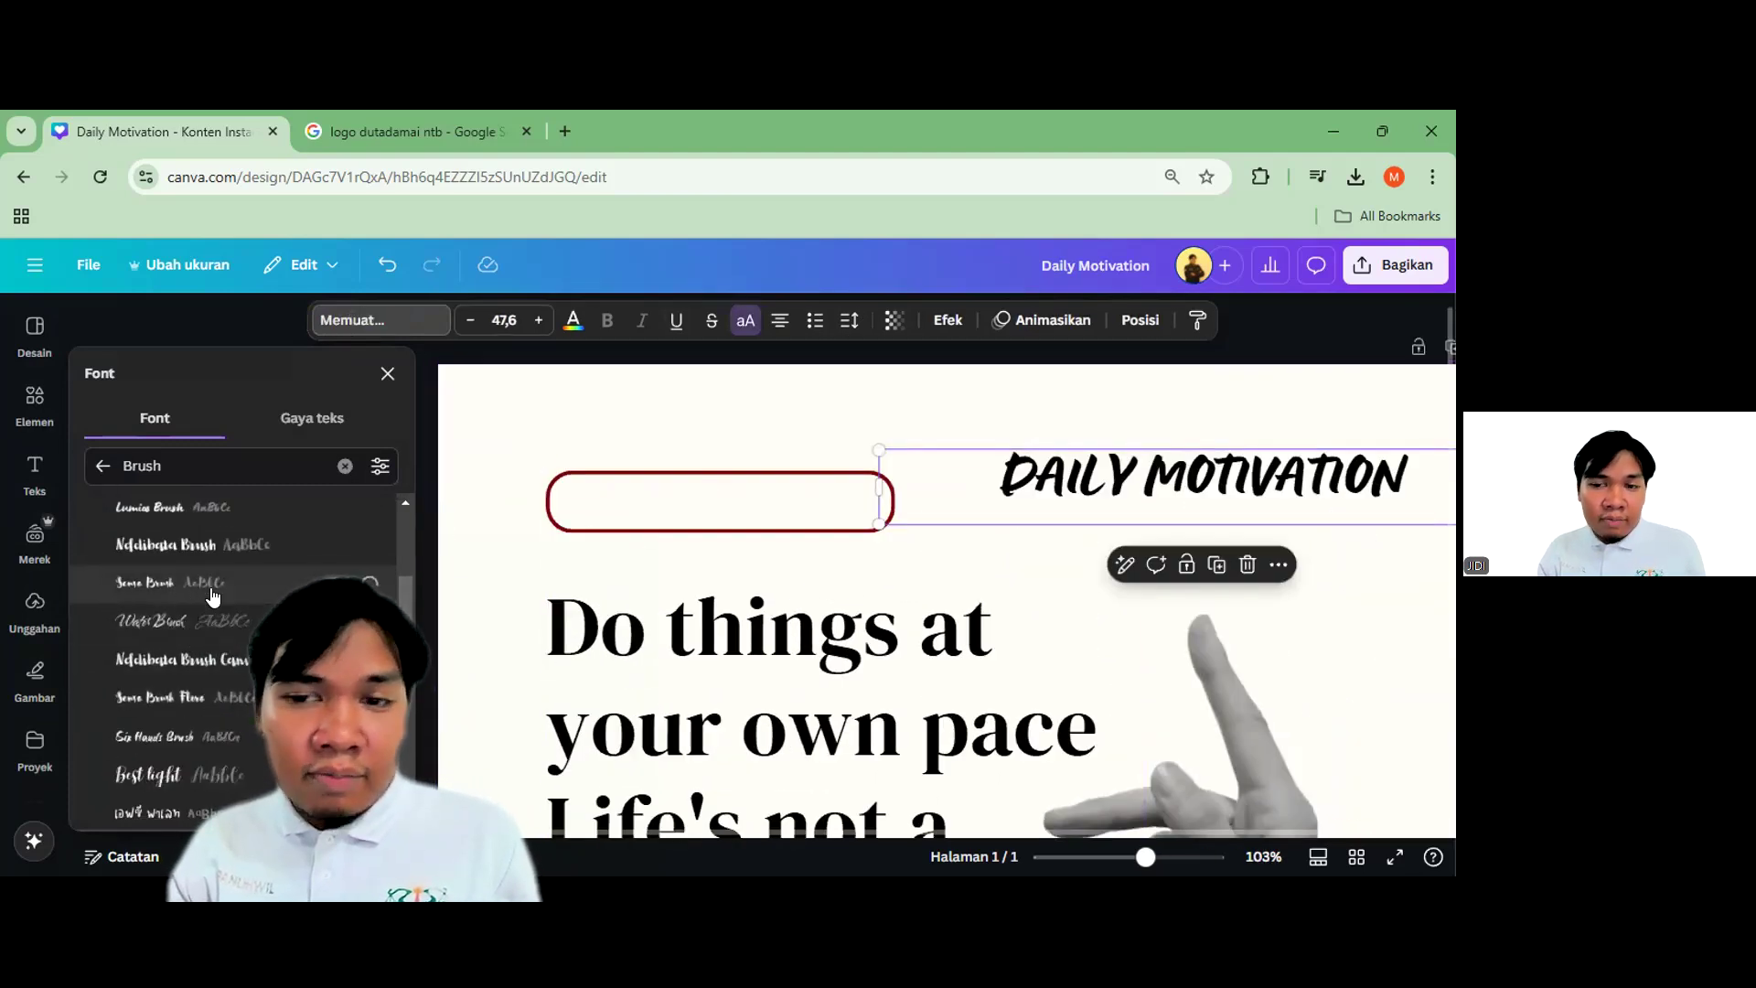
left_click(1255, 601)
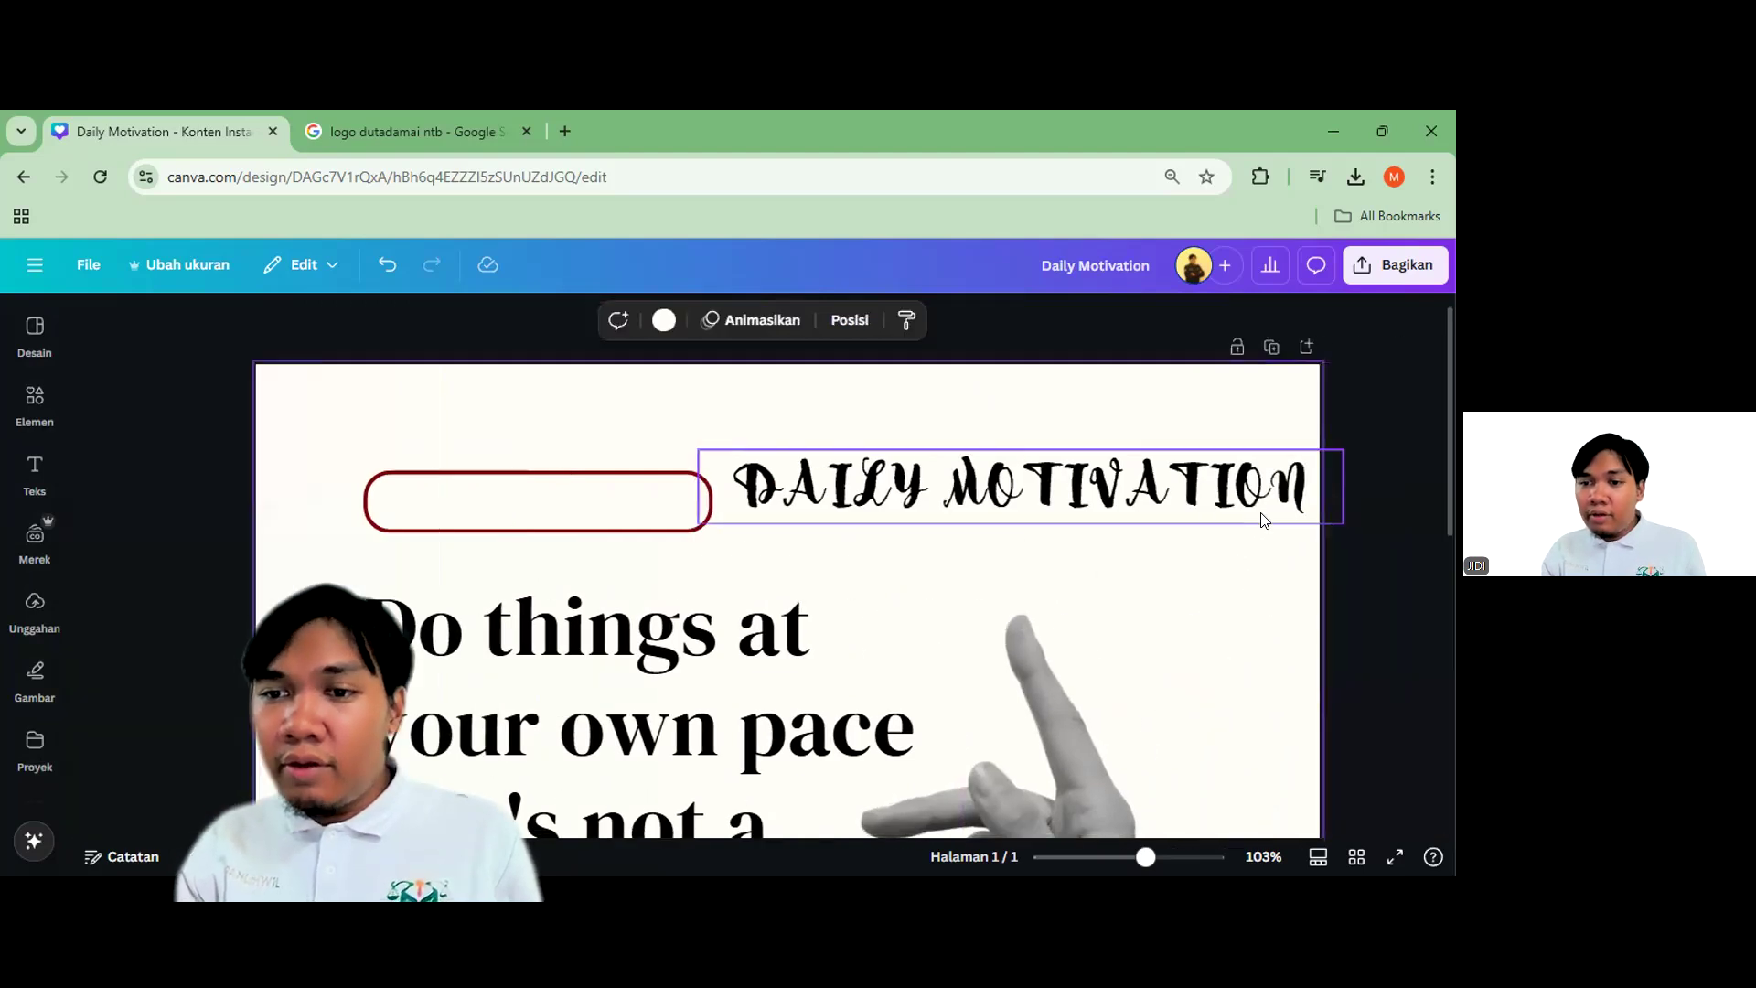
left_click_drag(951, 484, 865, 437)
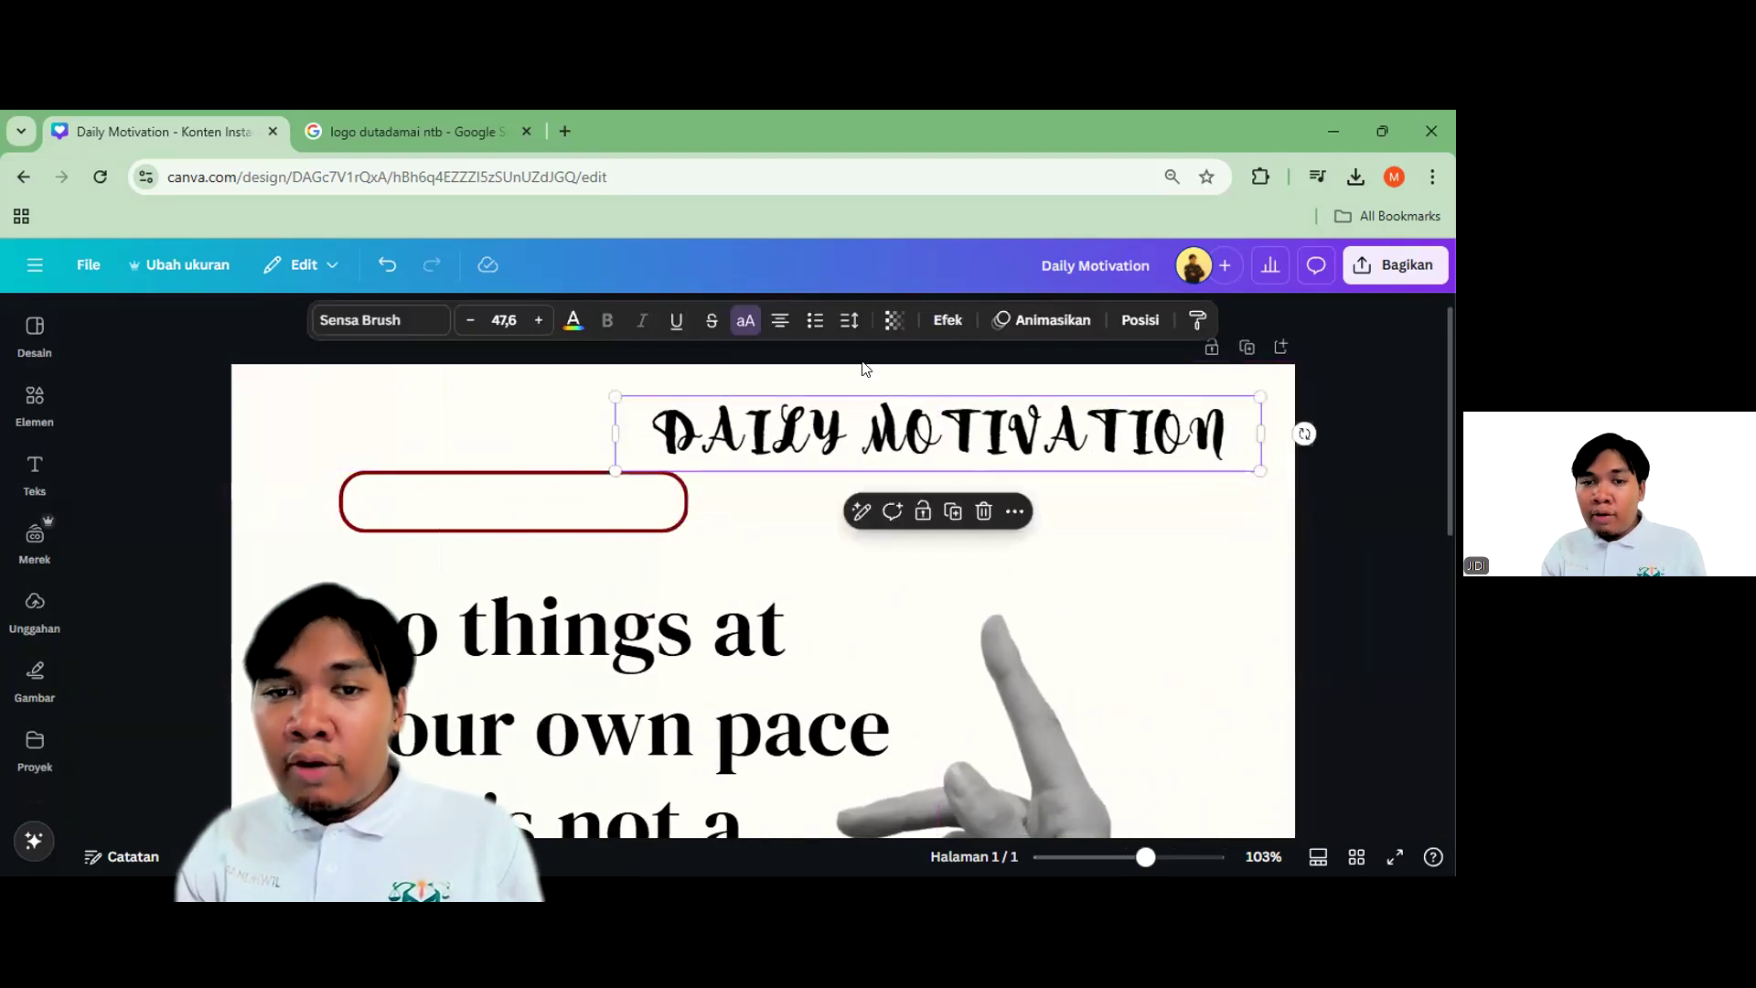
Toggle the heading between capitals and mixed case, leaving it in mixed case
left_click(745, 322)
scroll(930, 438, "up", 3)
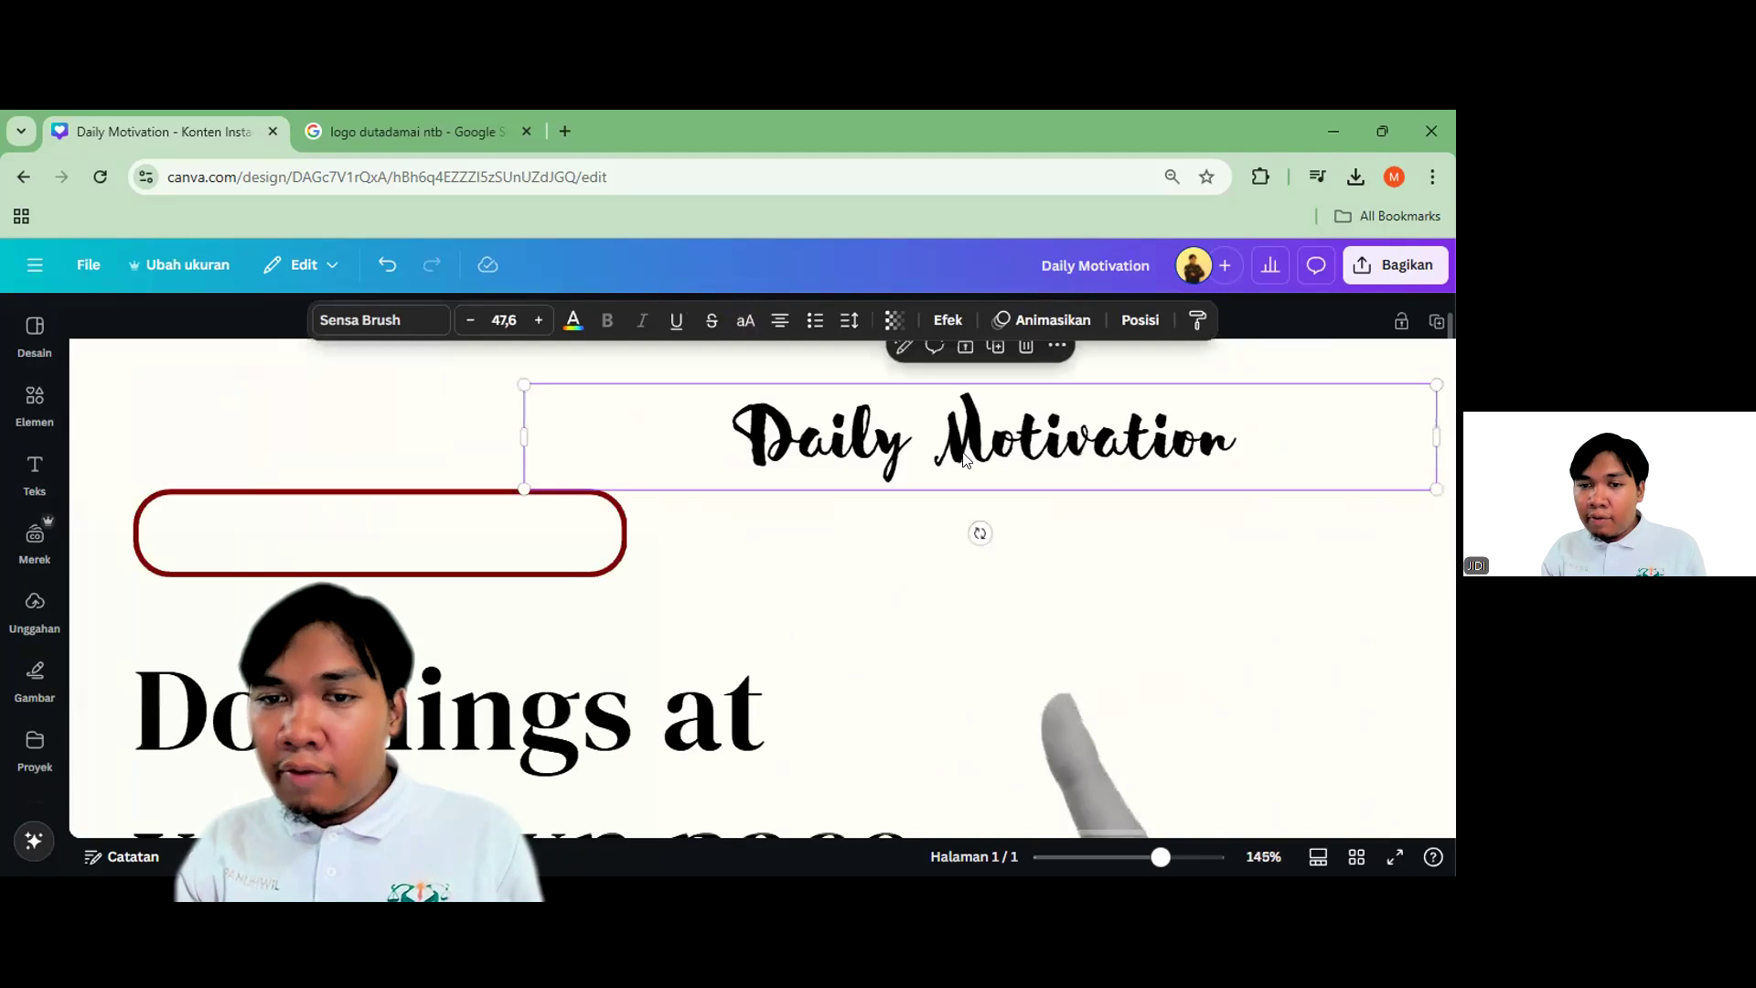
left_click(746, 321)
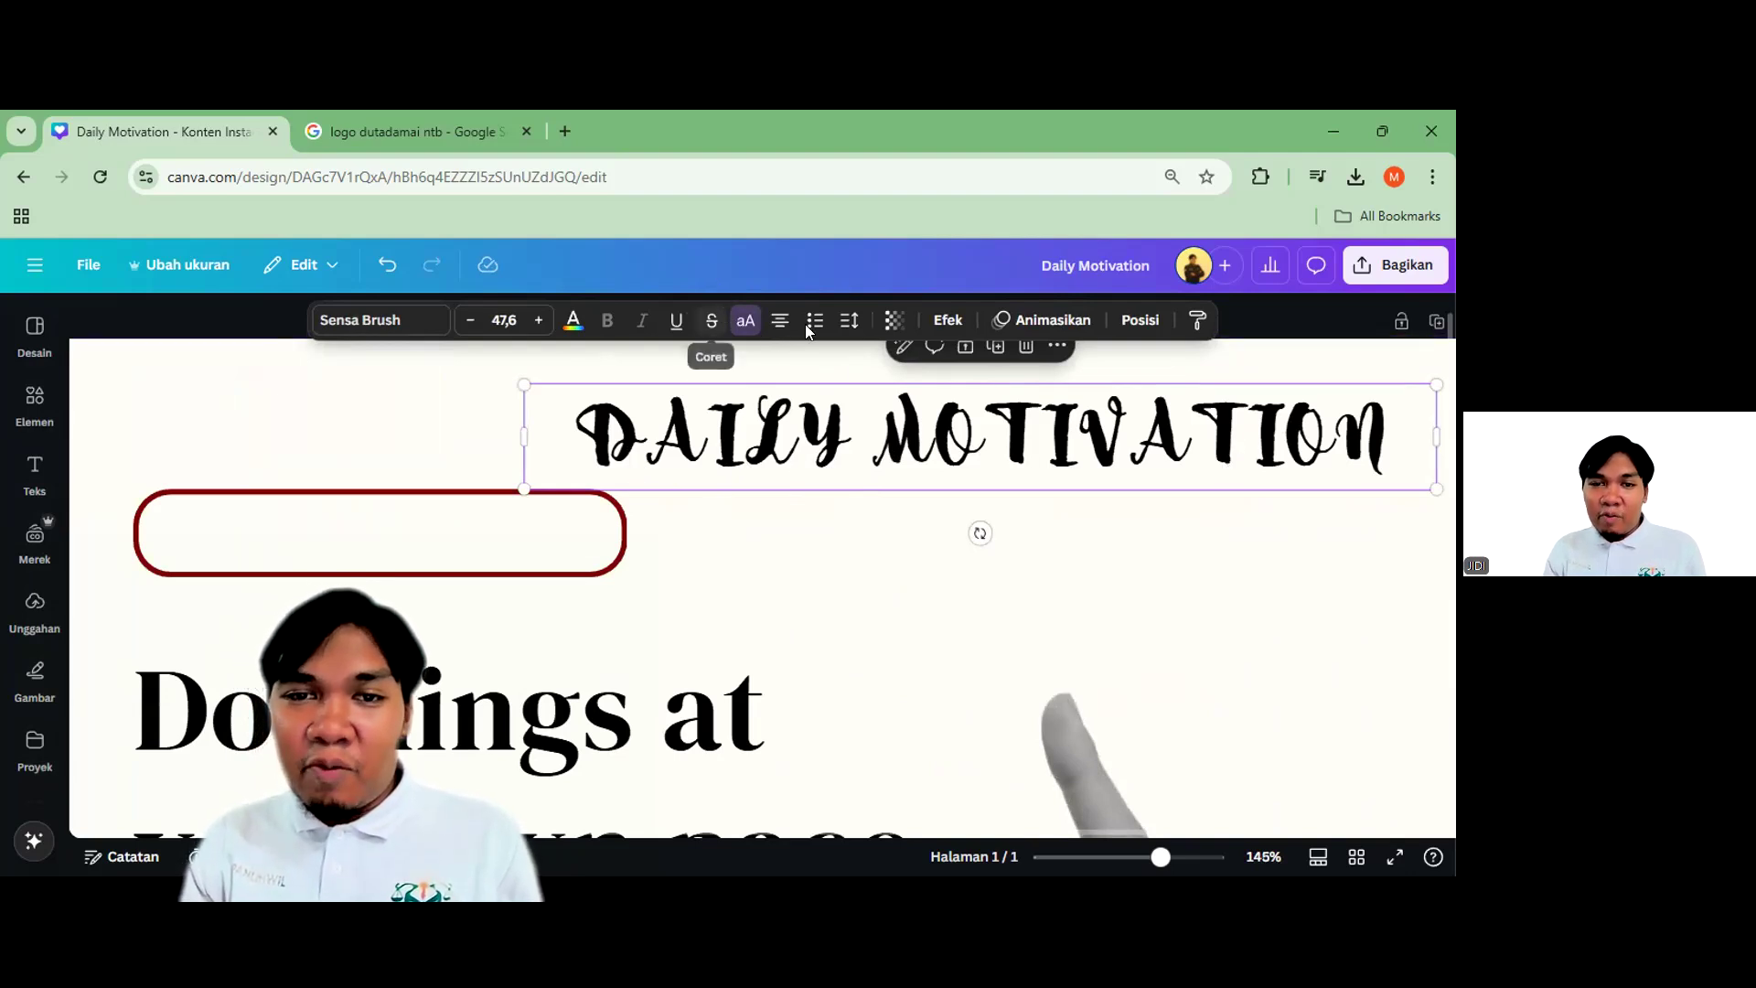
left_click(745, 320)
scroll(1047, 458, "up", 2)
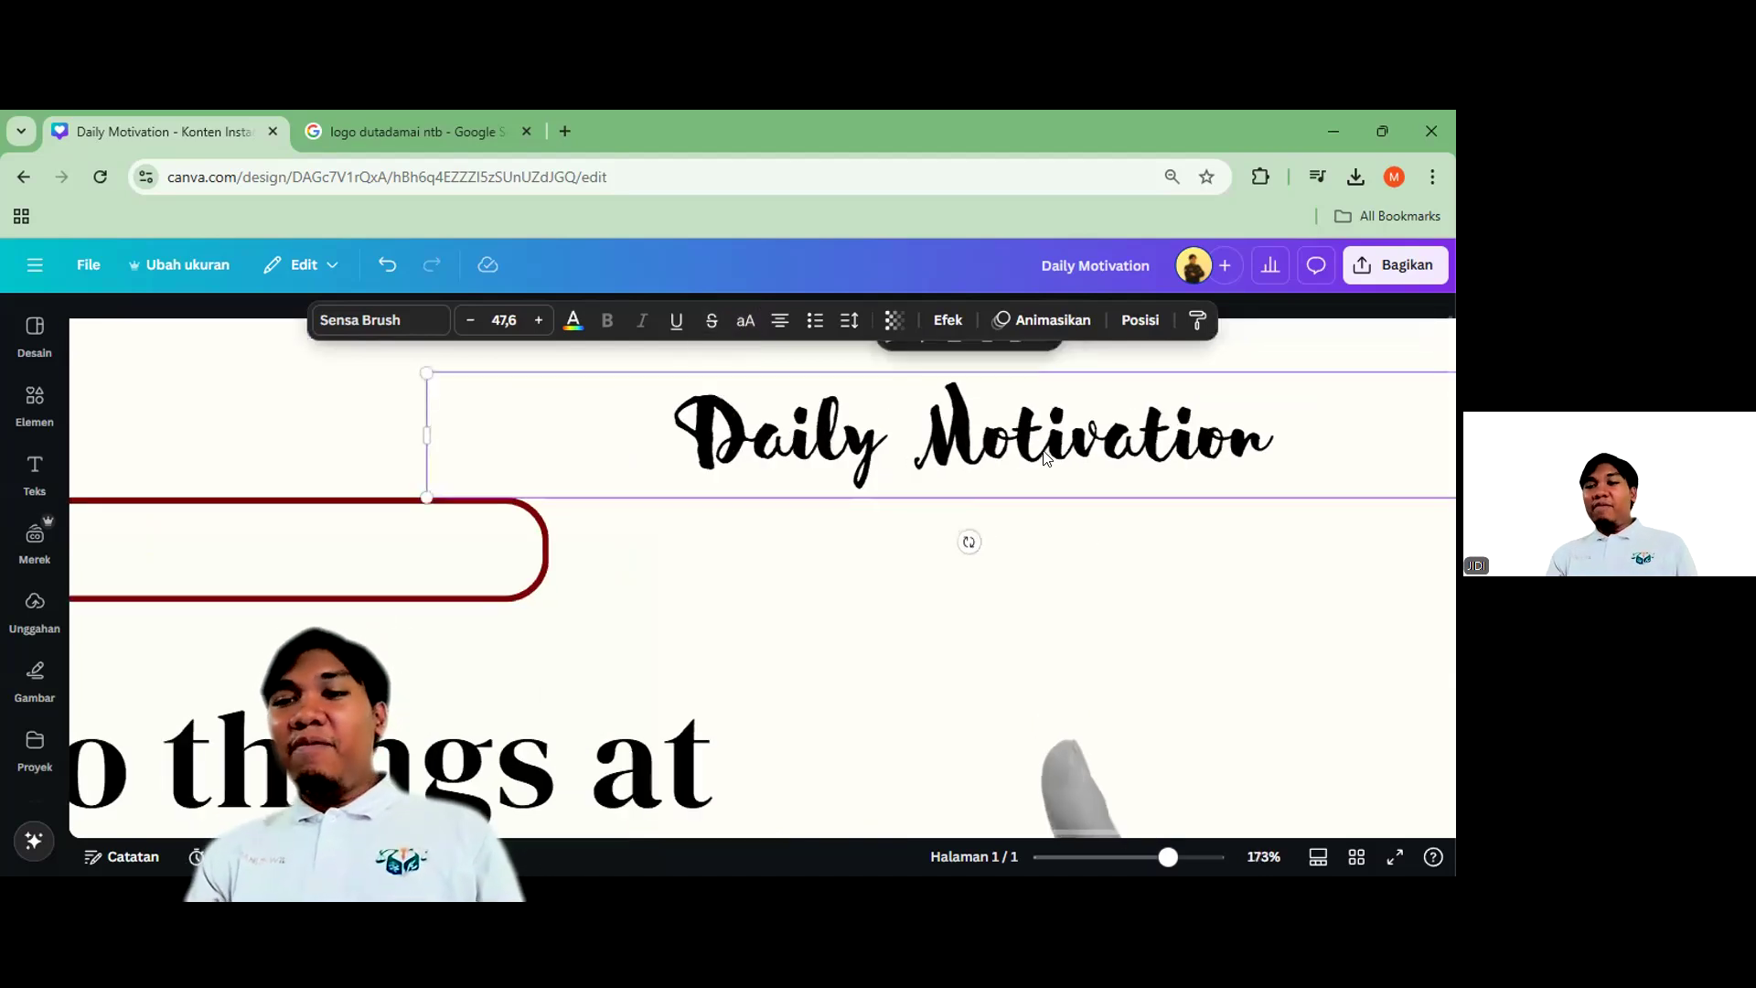
scroll(1013, 460, "down", 5)
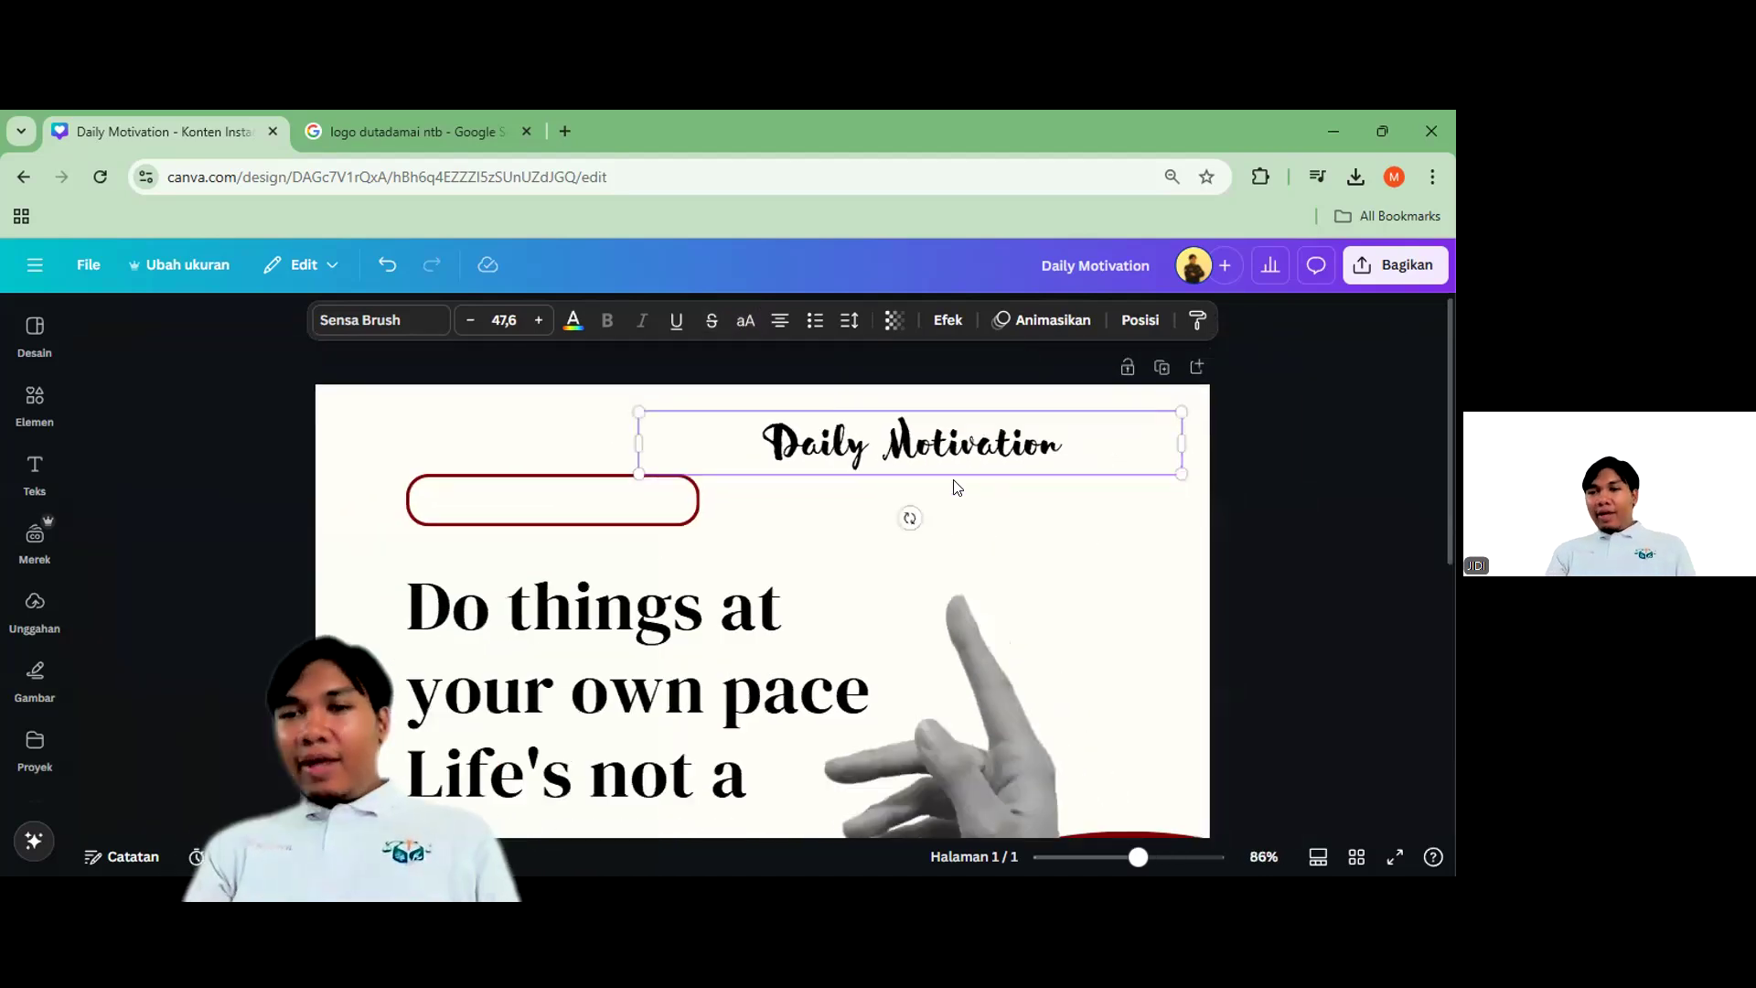
left_click(608, 667)
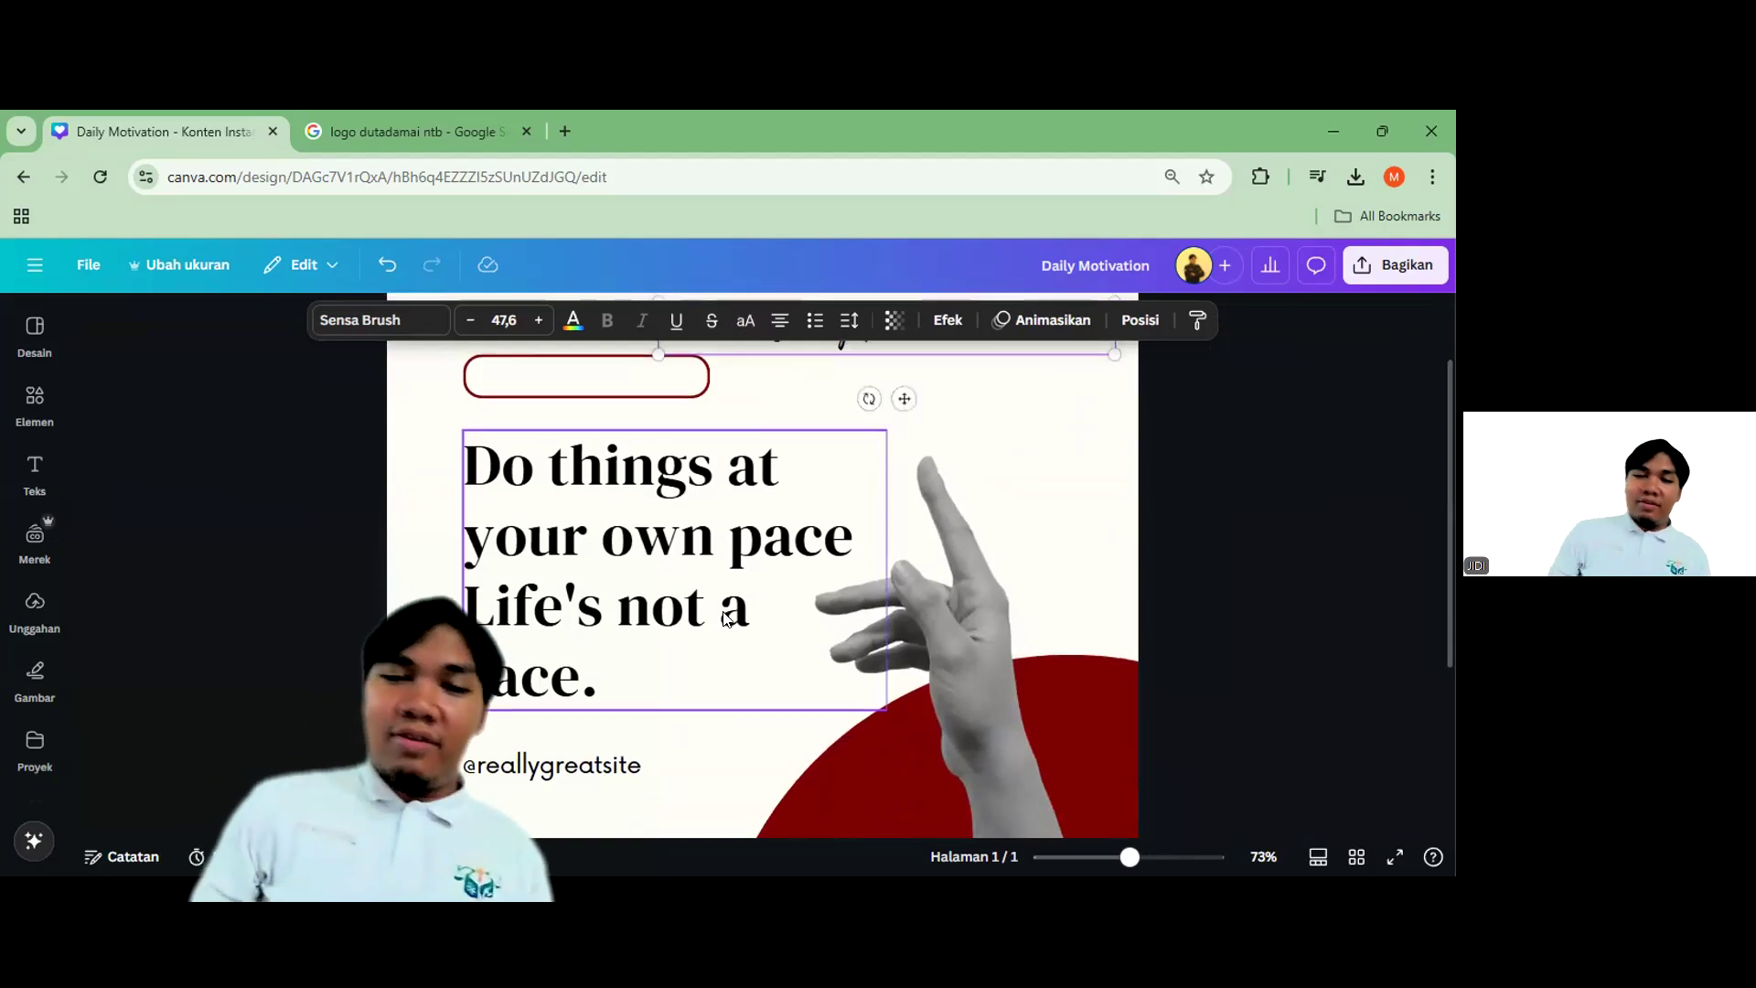
left_click(845, 434)
Undo back to the mixed-case Lumios Brush label at size 21 inside the red frame
key("ctrl+z")
key("ctrl+z")
key("ctrl+z")
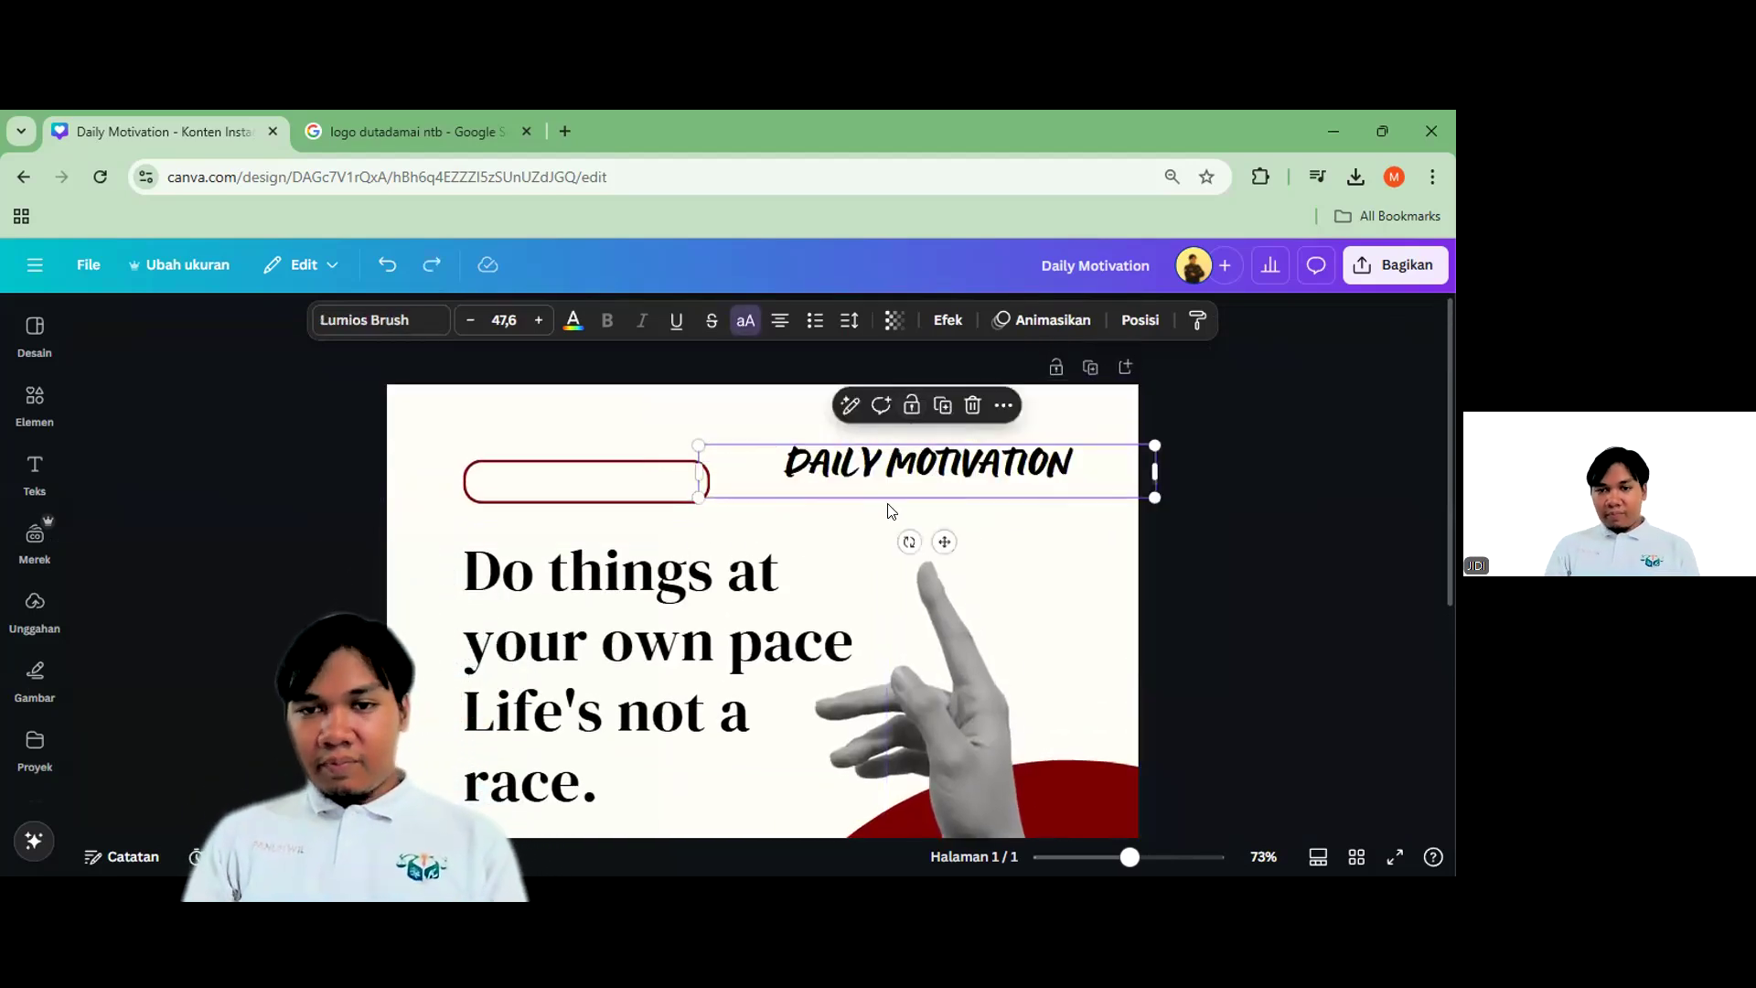
key("ctrl+z")
key("ctrl+z")
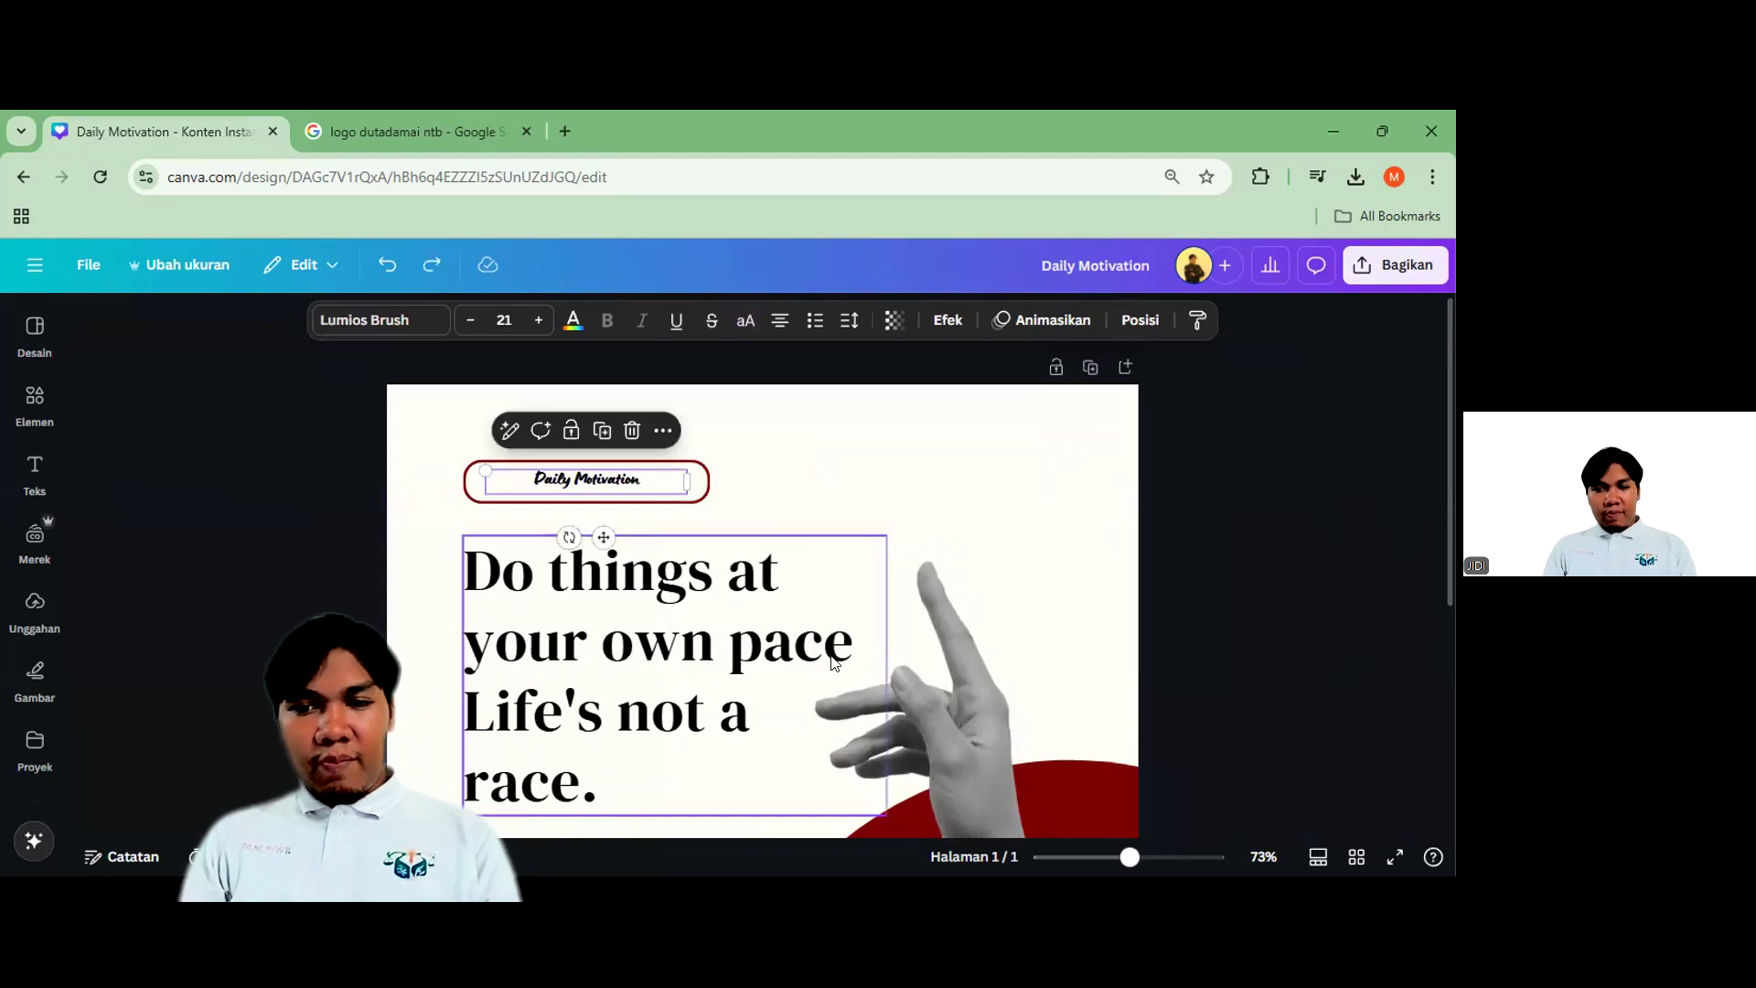
scroll(835, 655, "down", 4)
scroll(712, 697, "up", 4)
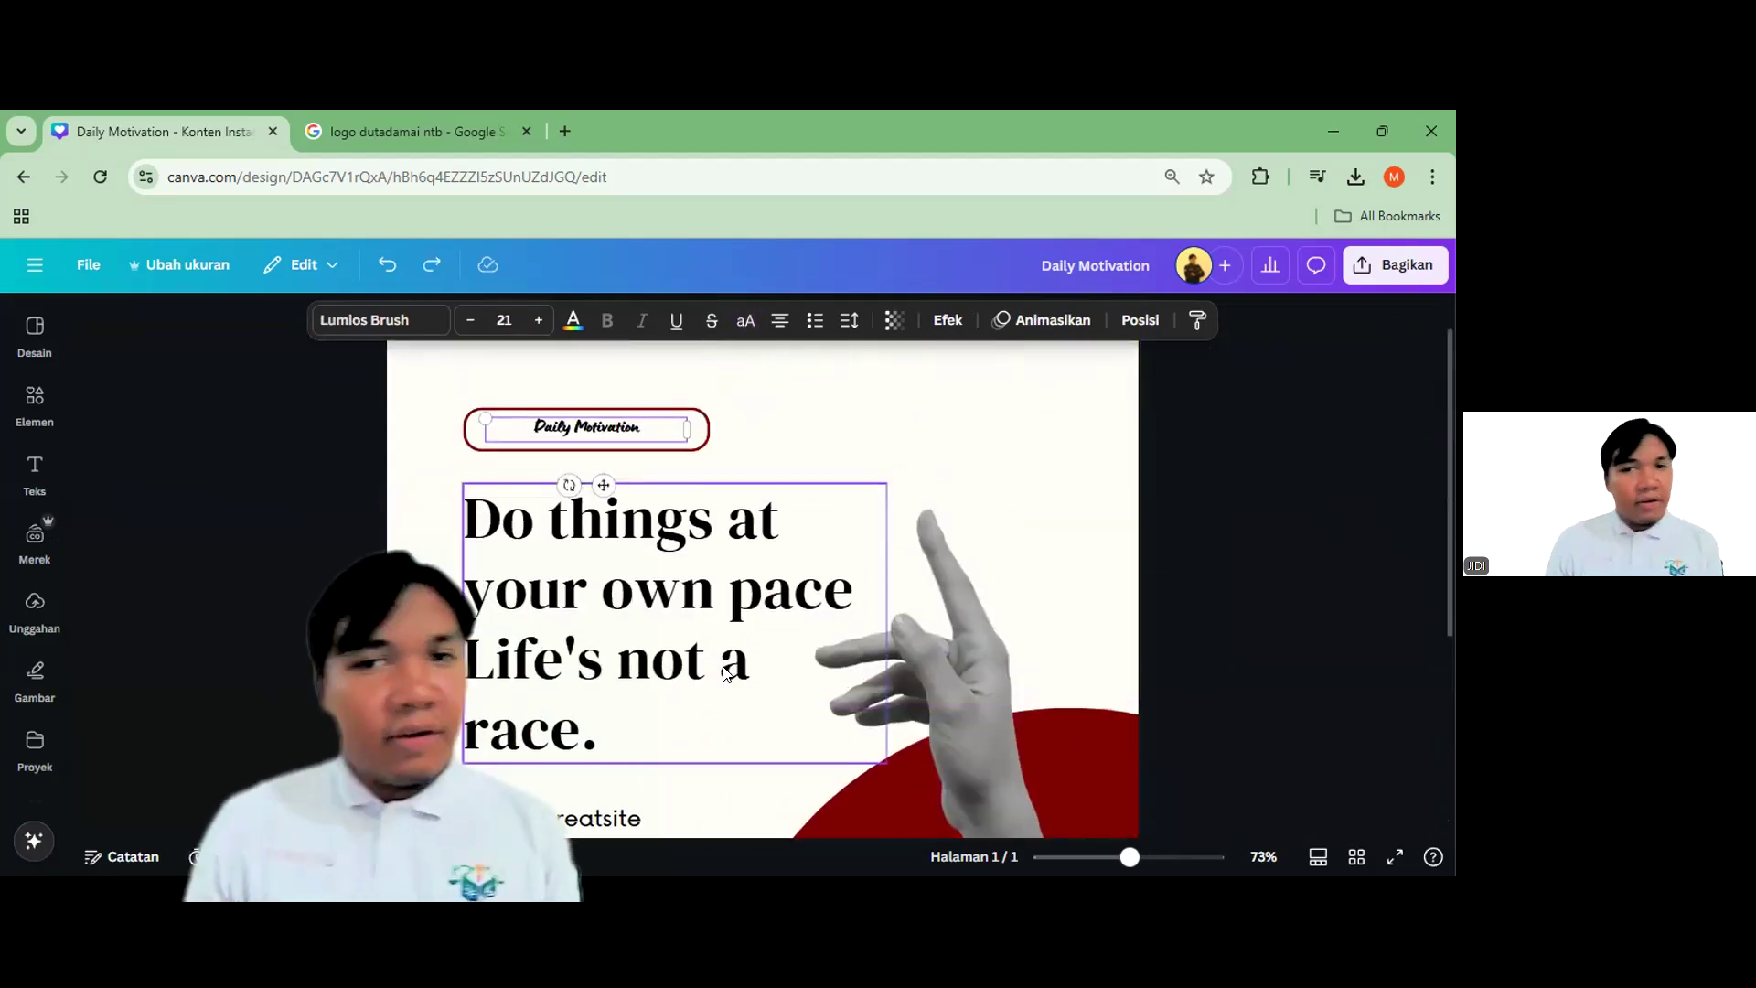
scroll(1060, 599, "down", 2)
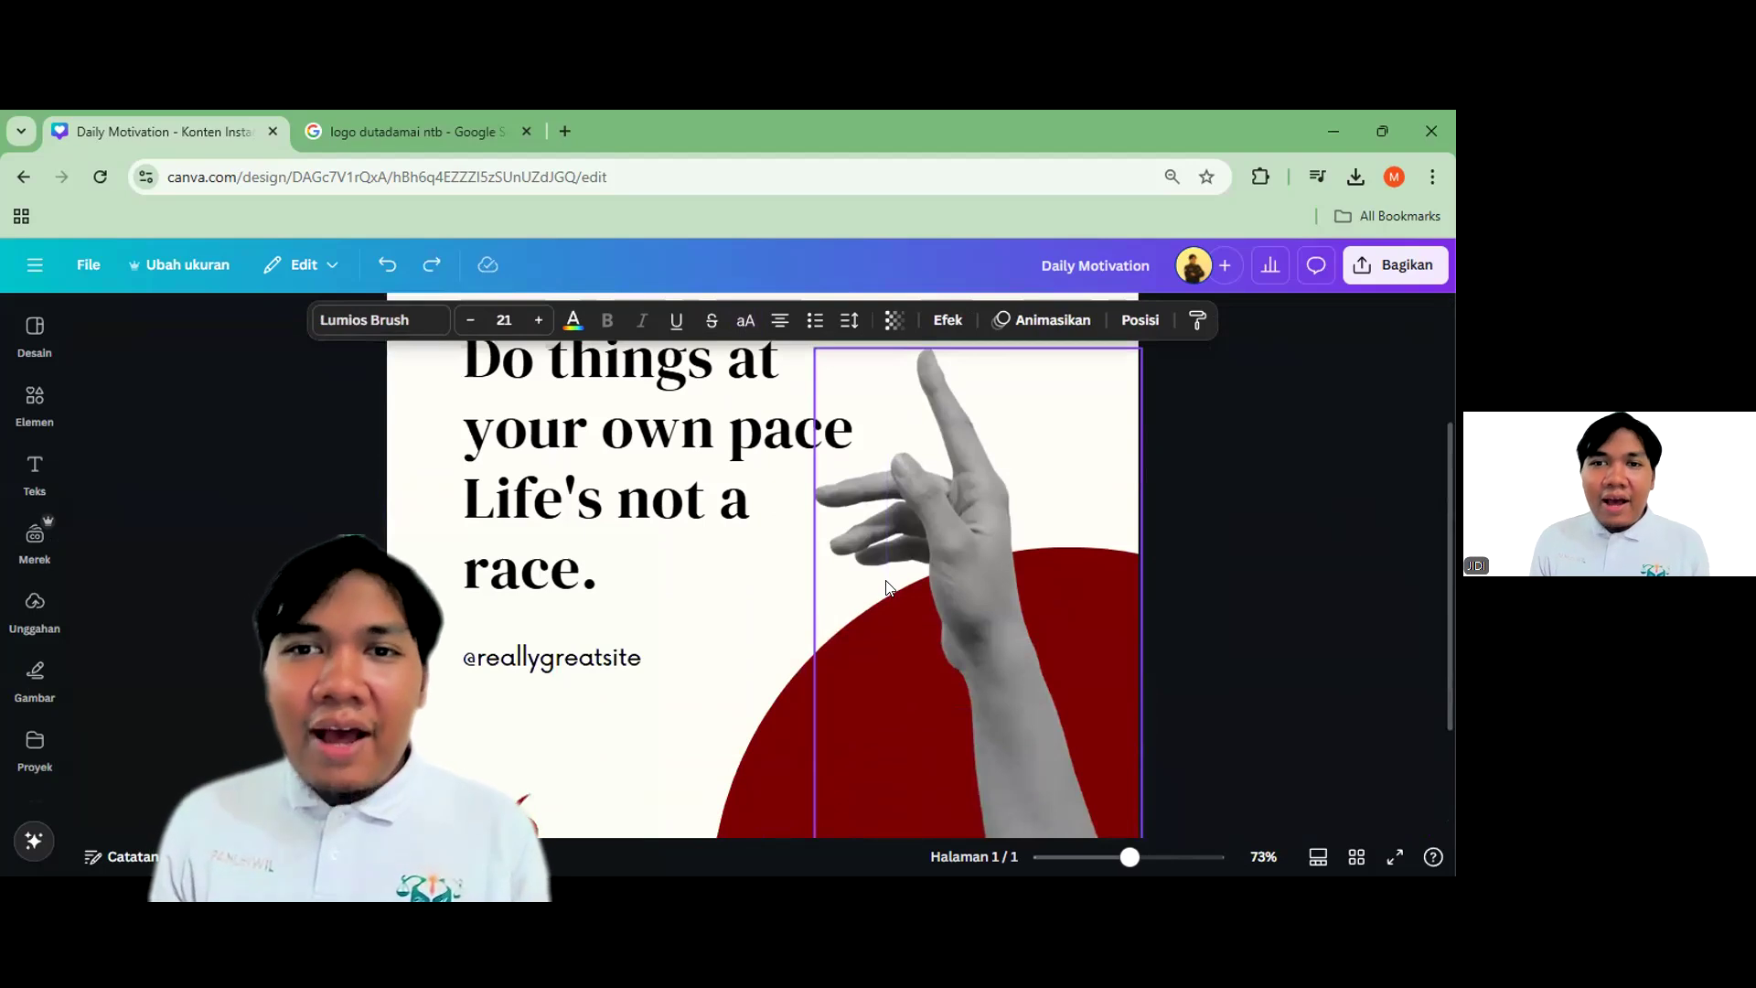
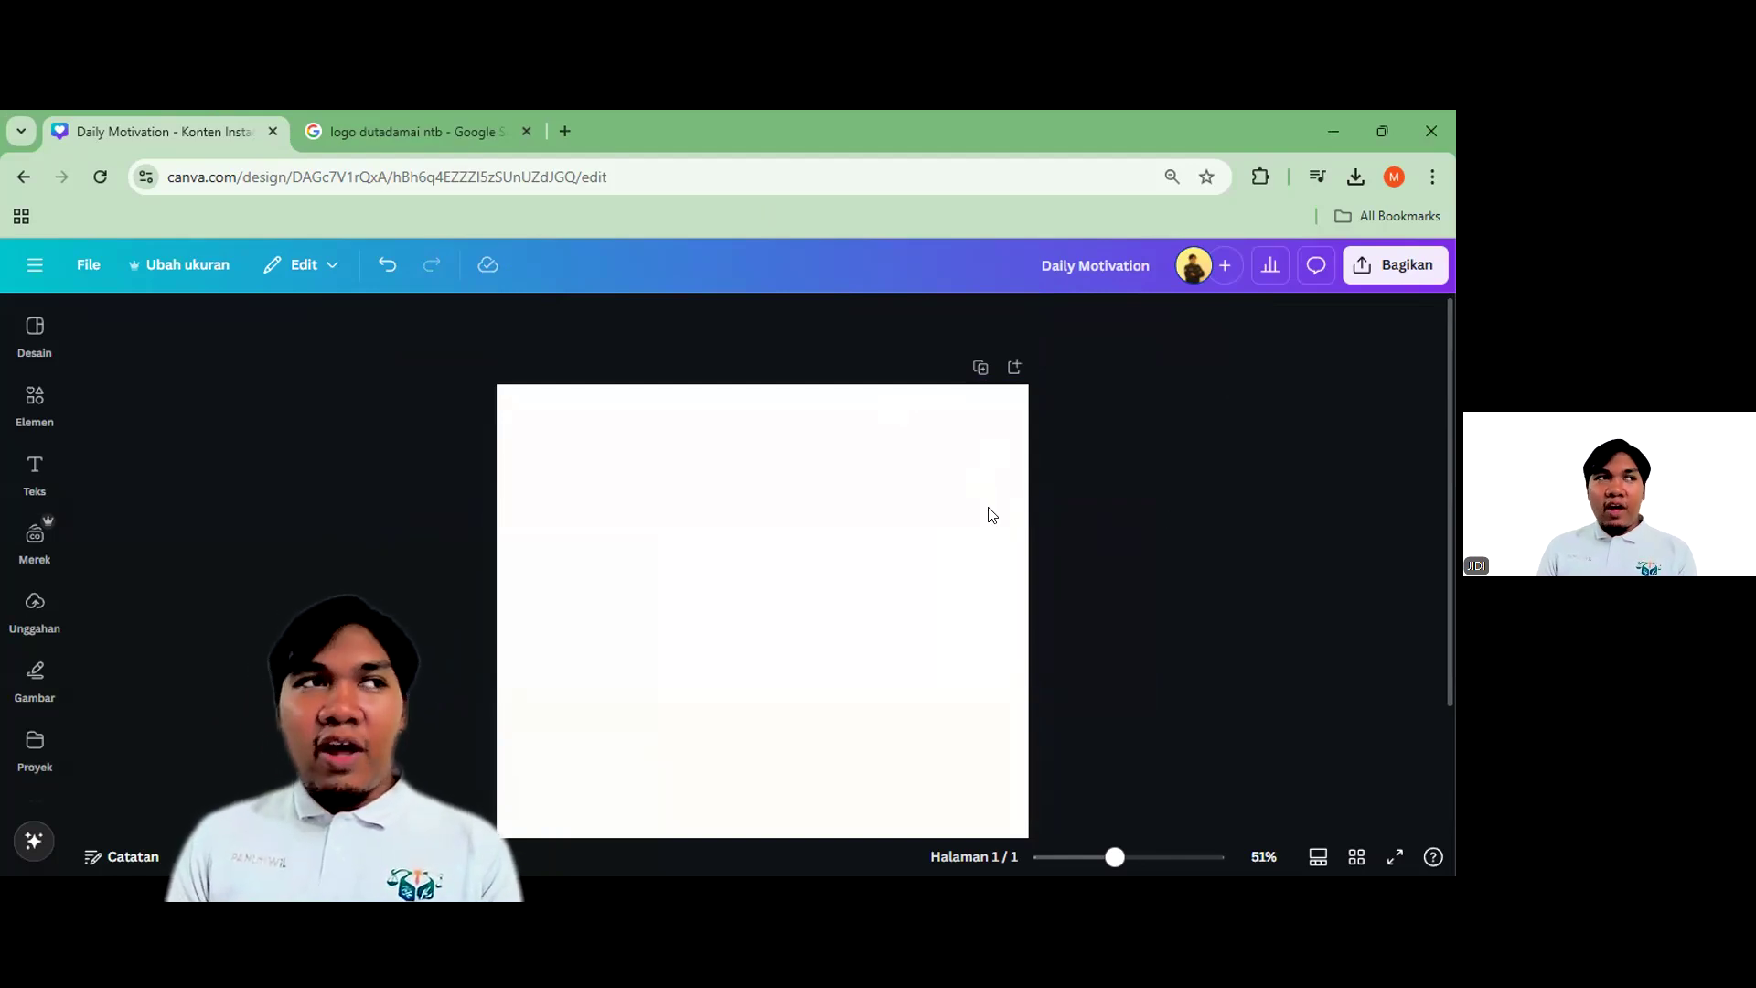
Look over the Text options and the design's template details, returning to the blank page
left_click(35, 471)
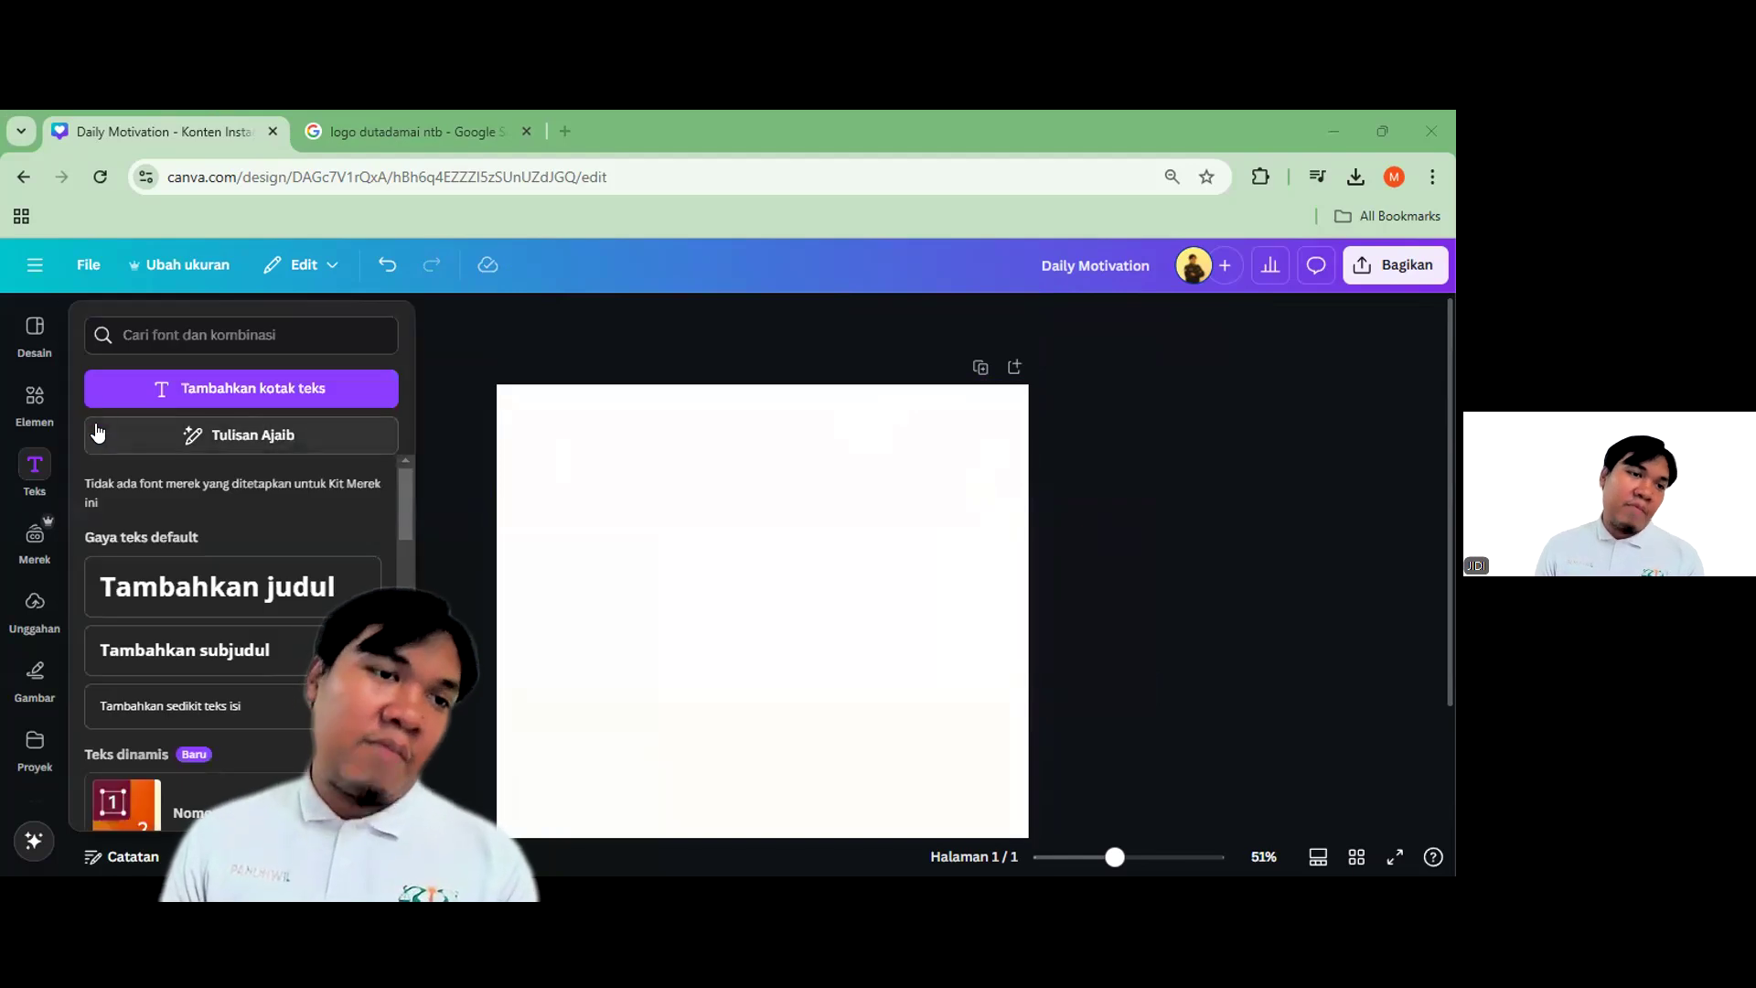
left_click(1110, 509)
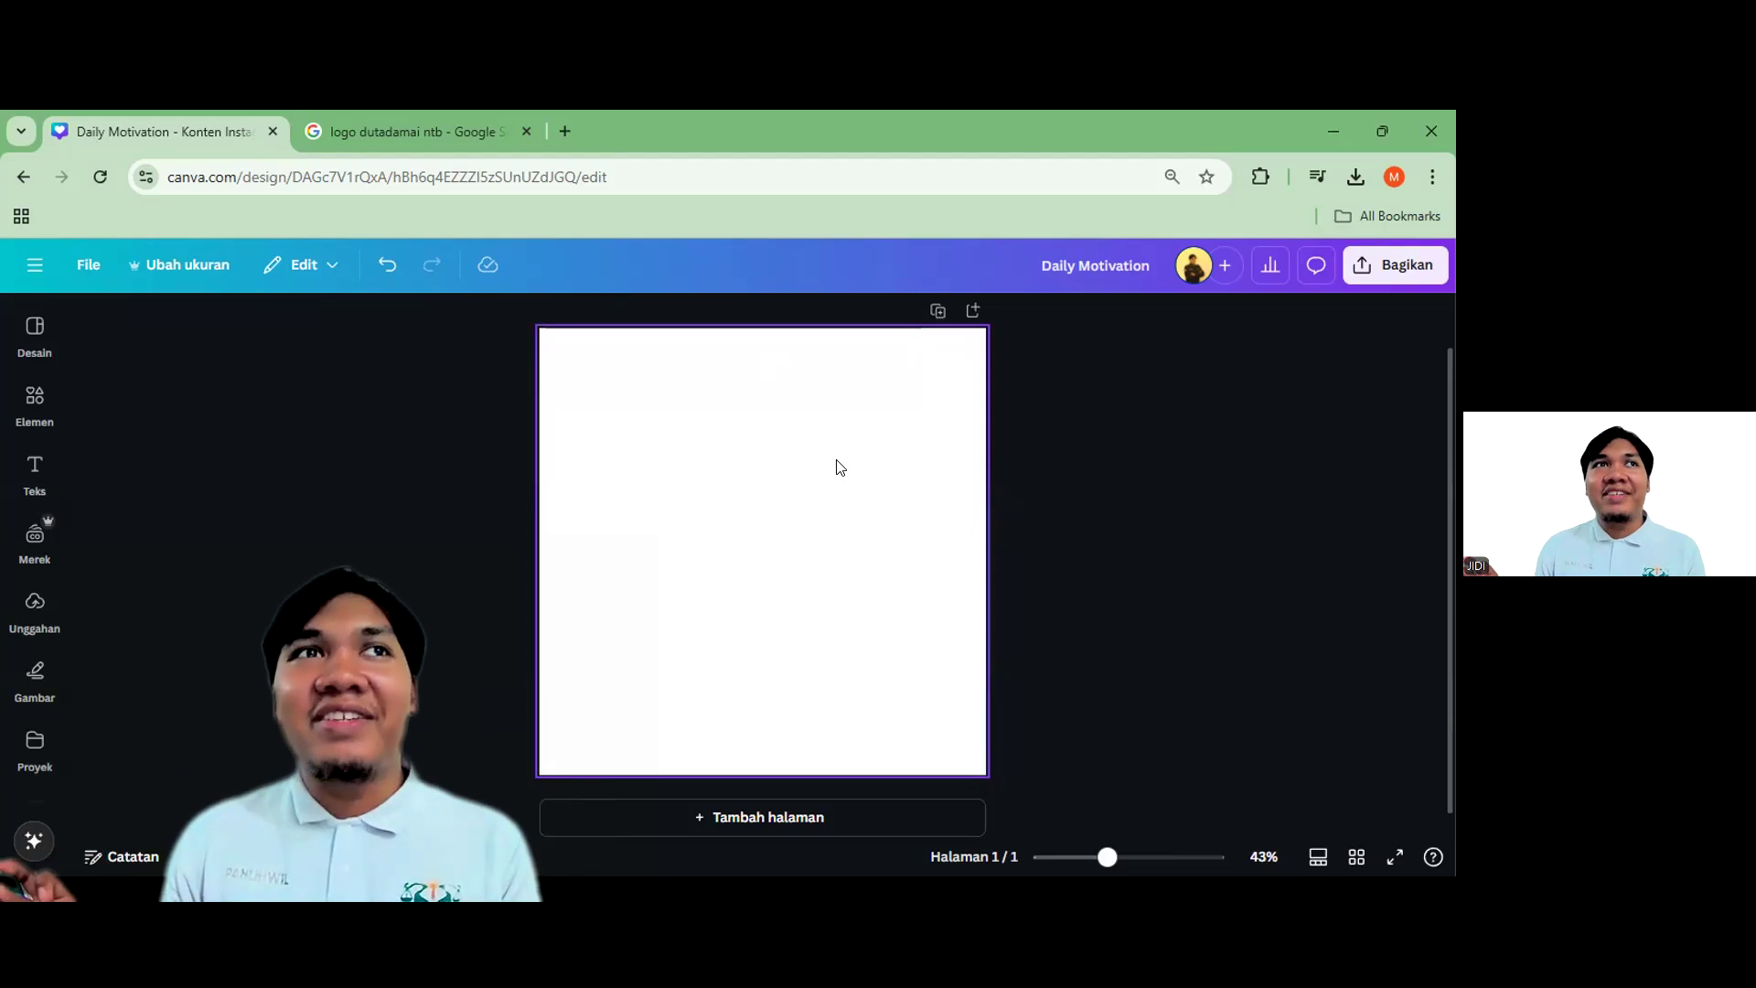
left_click(35, 329)
left_click(951, 366)
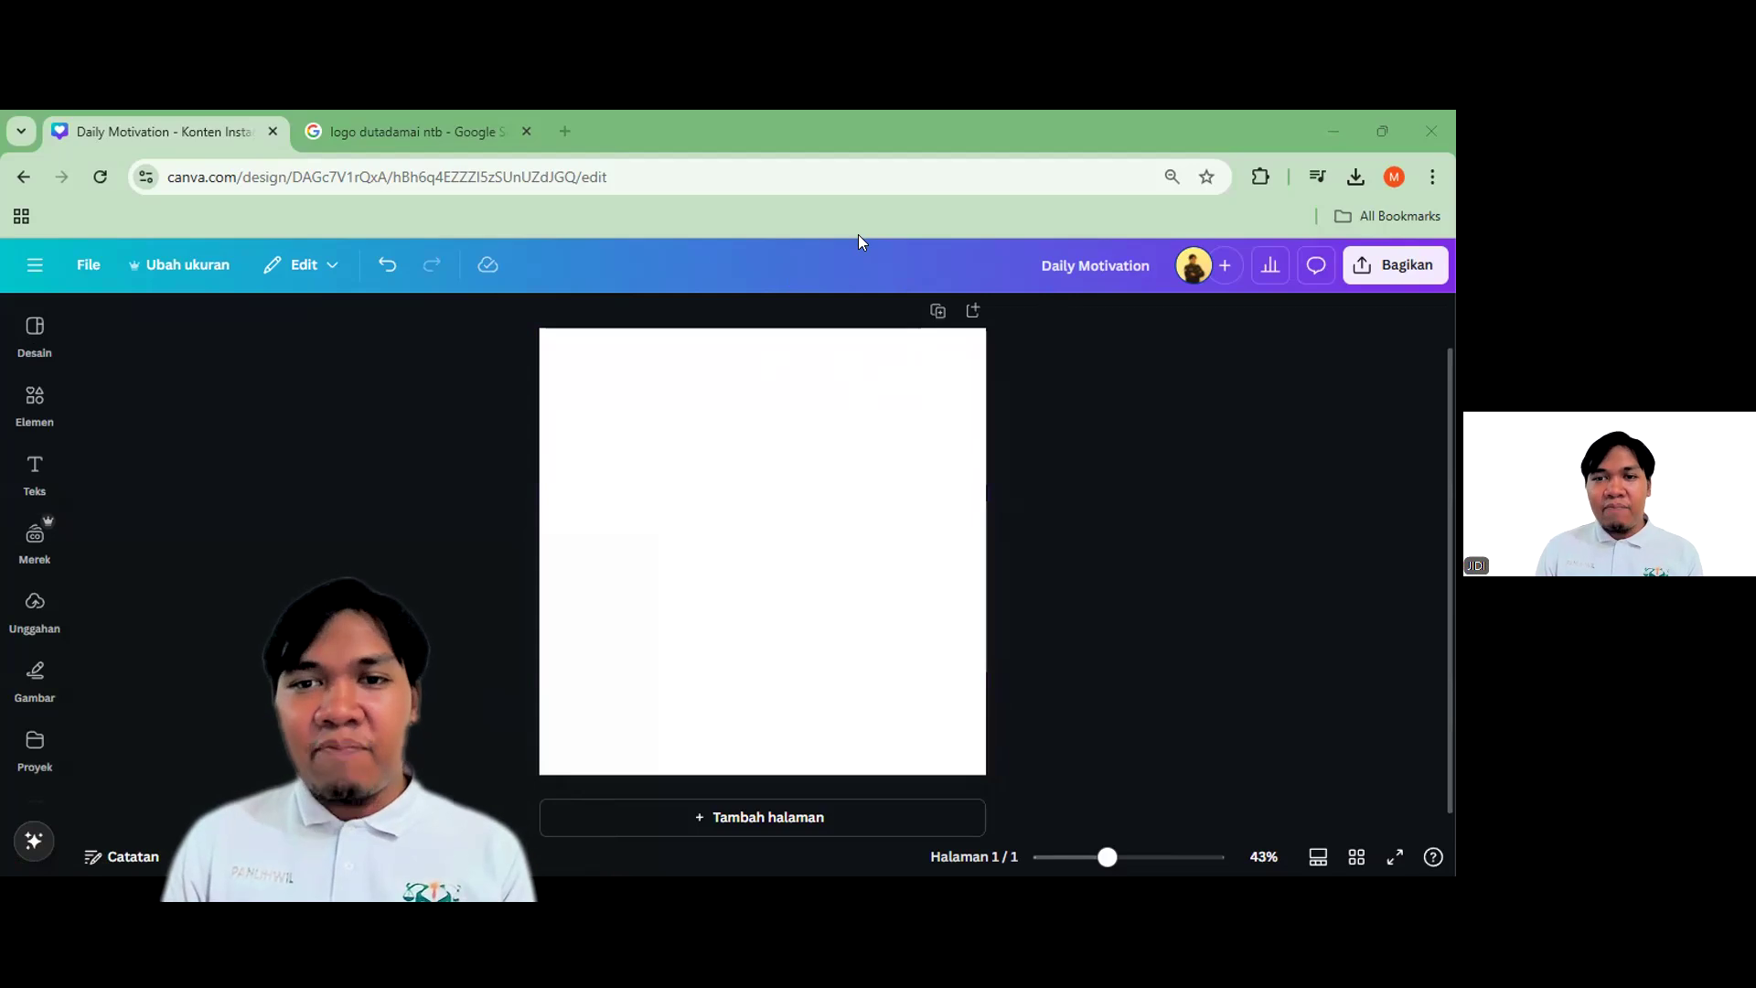
Add a default 'Tambahkan judul' heading from the Text panel and select it
left_click(38, 401)
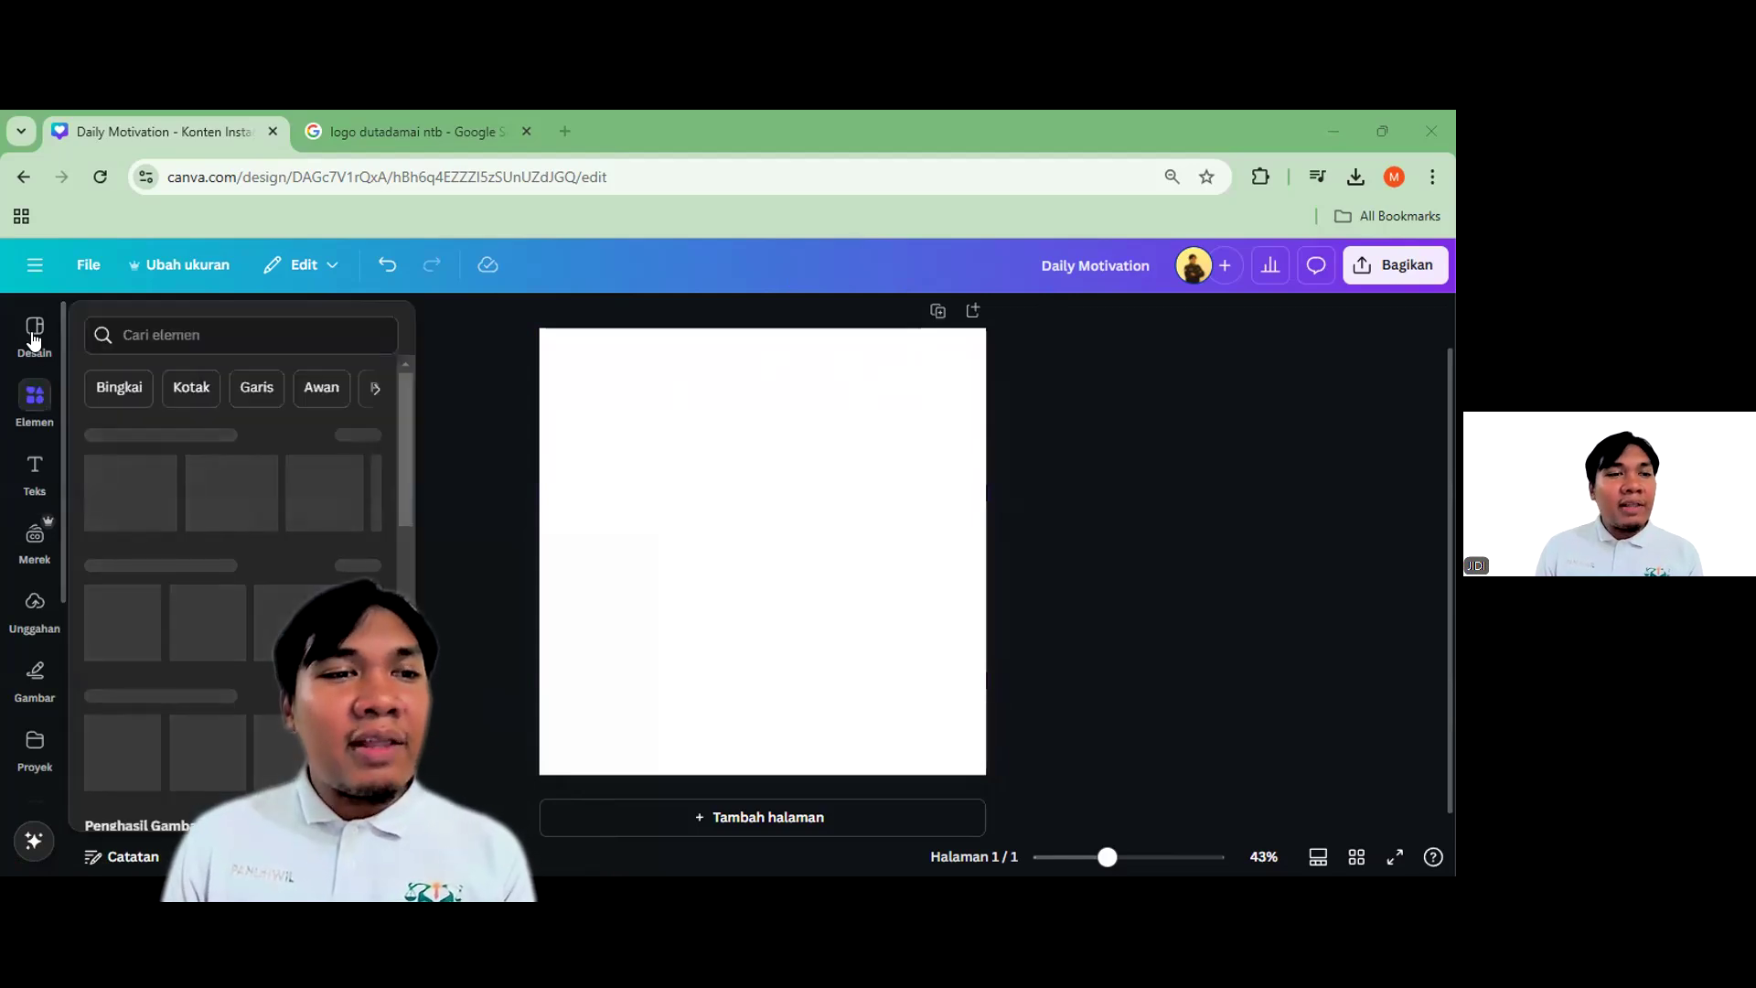
left_click(35, 471)
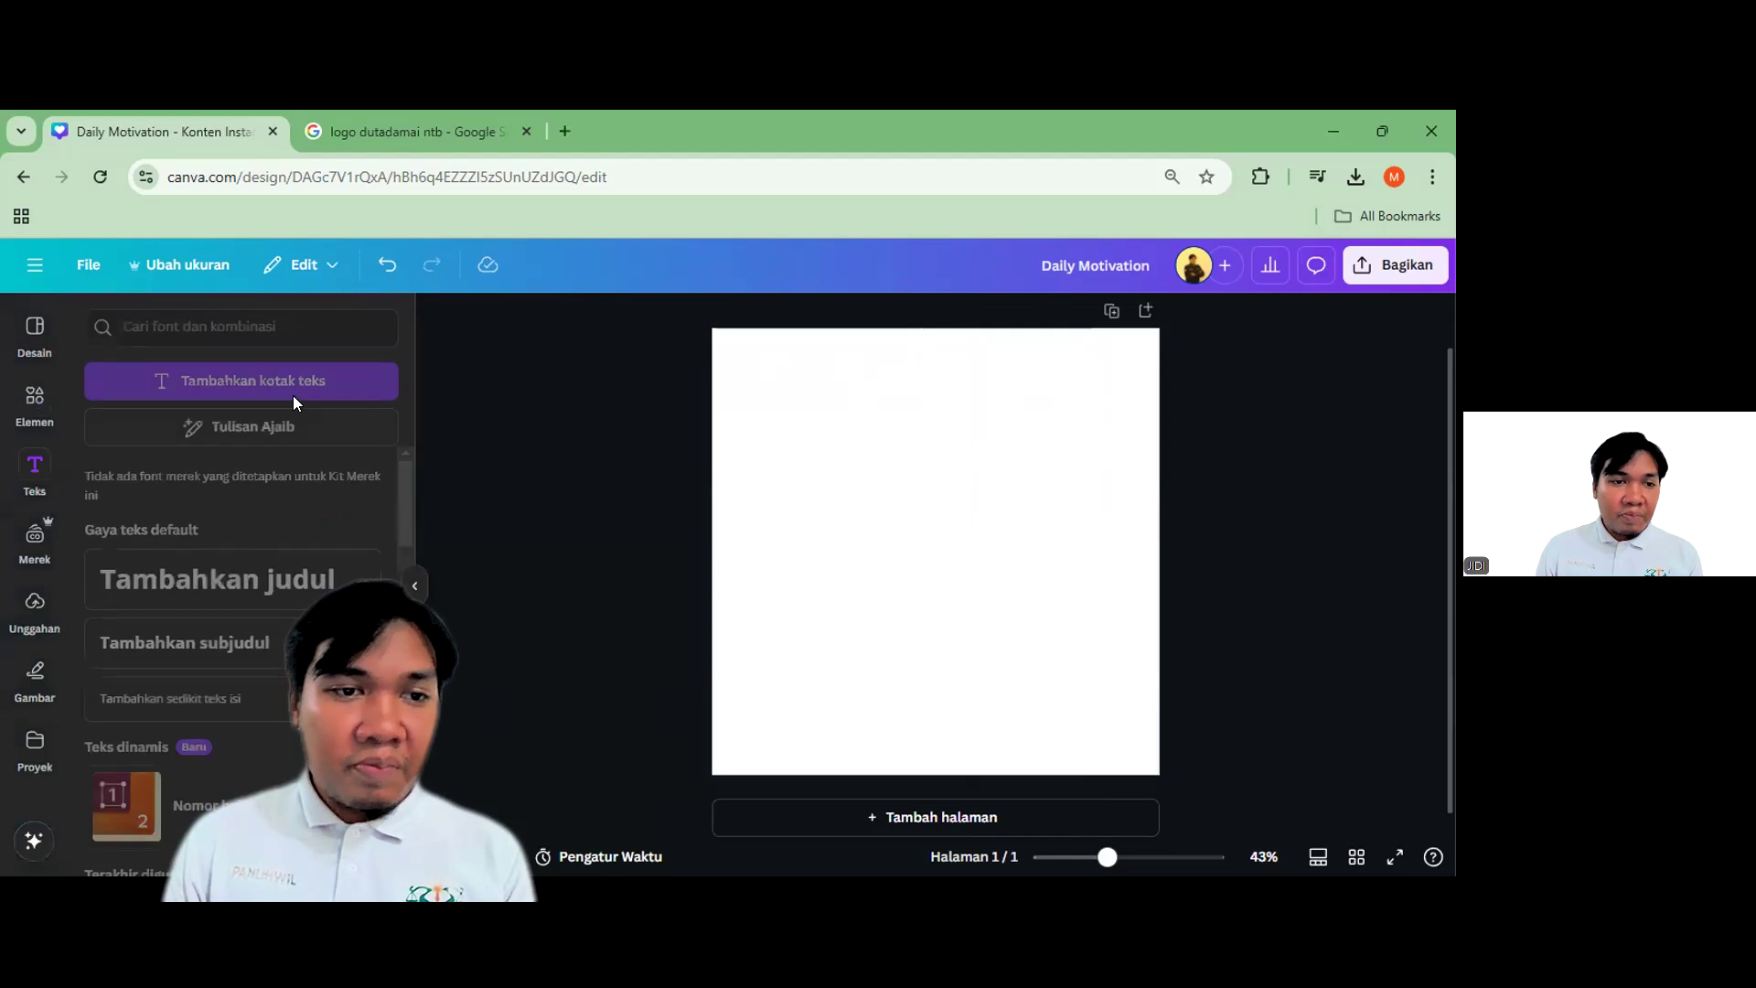
left_click(267, 585)
left_click(1332, 553)
left_click(1028, 546)
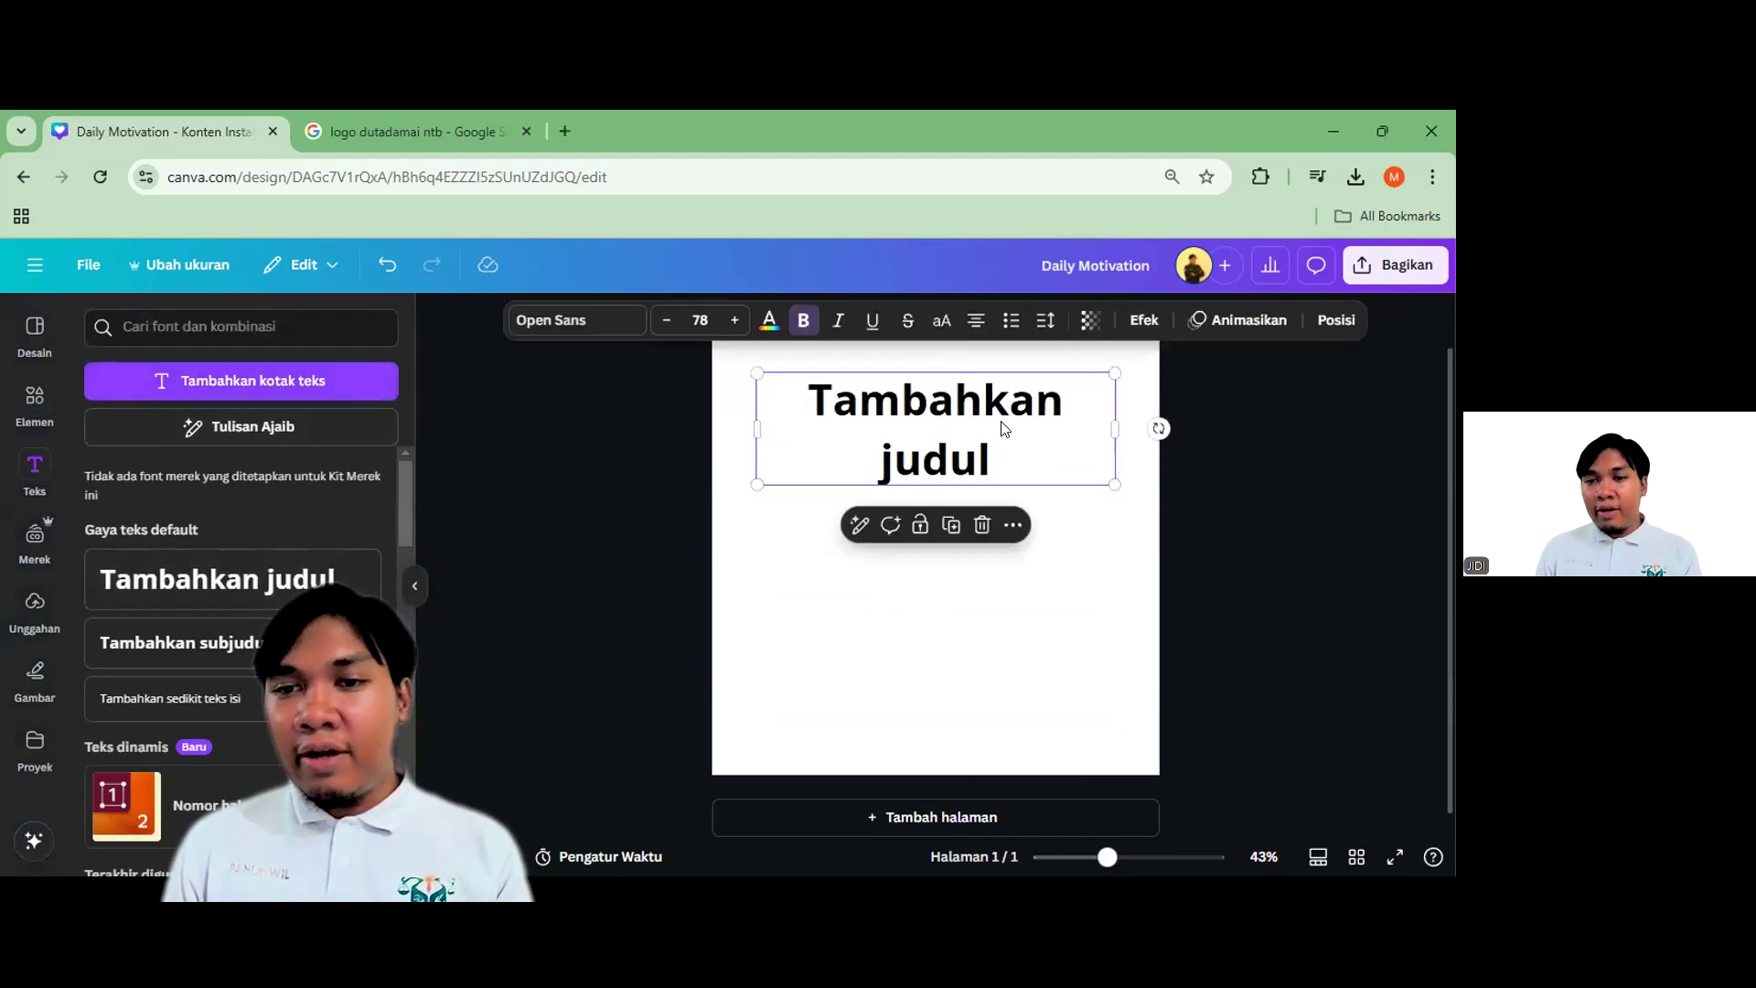
Search the font list for 'gilroy' and switch the heading from Open Sans to Gilroy Black
left_click(585, 320)
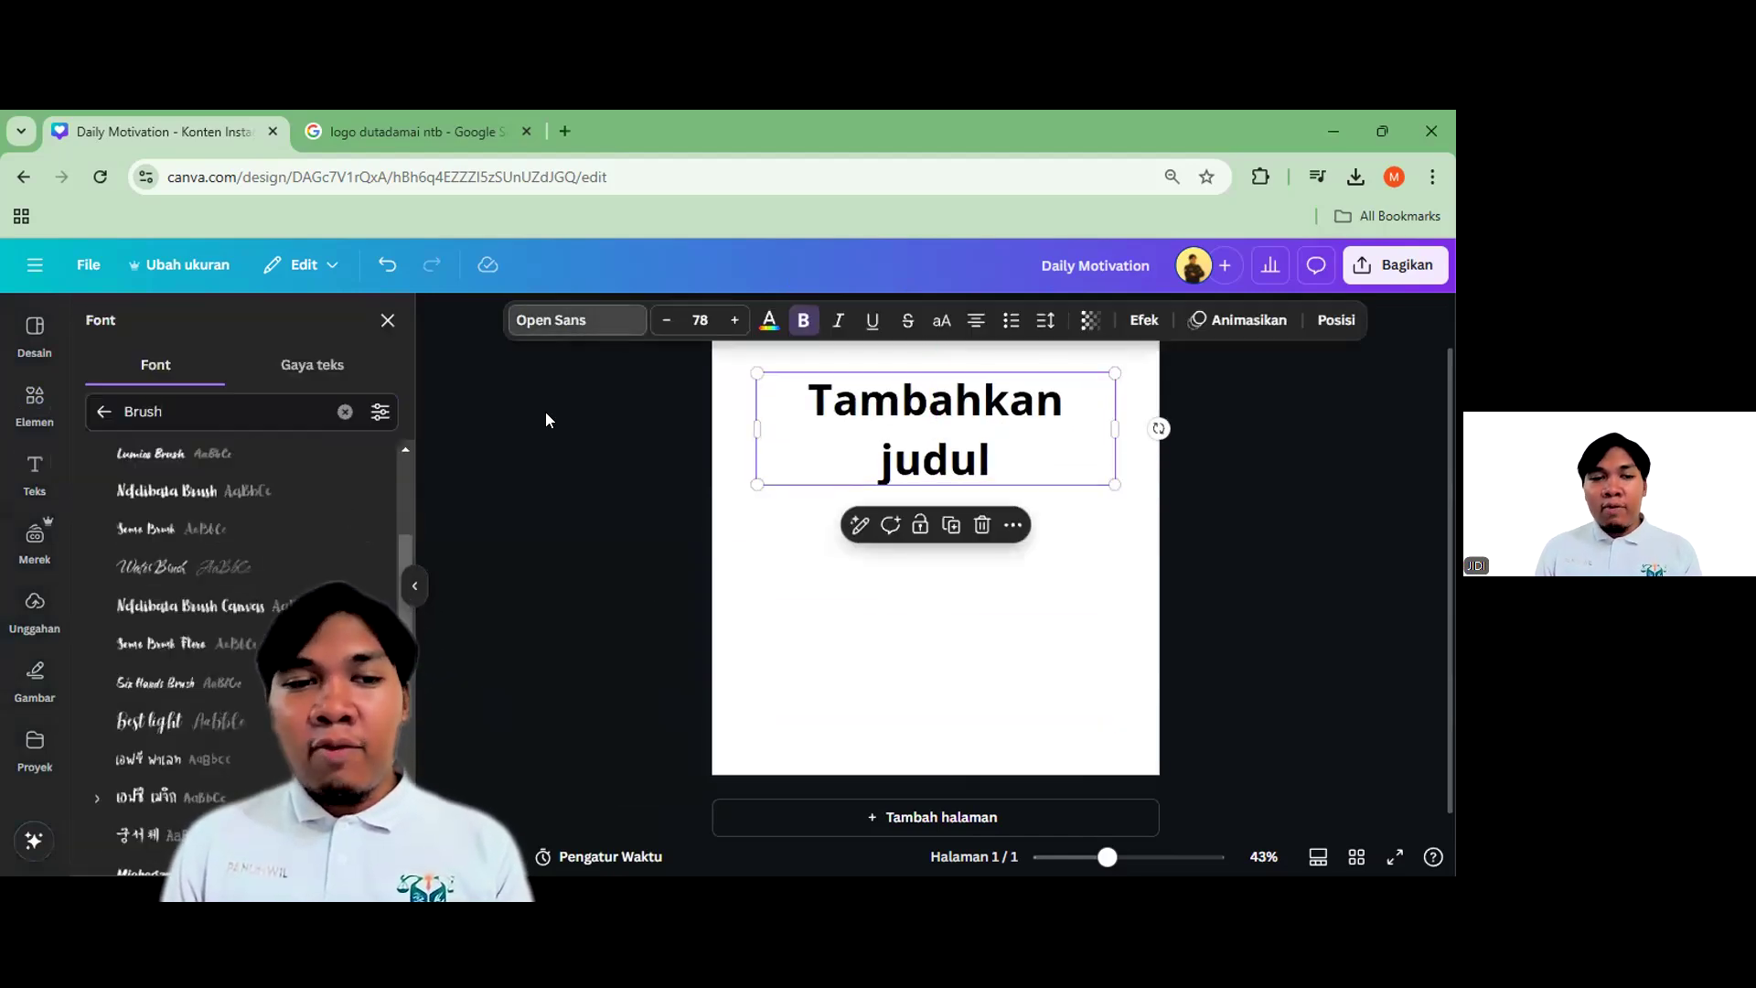
left_click(103, 412)
scroll(142, 672, "down", 5)
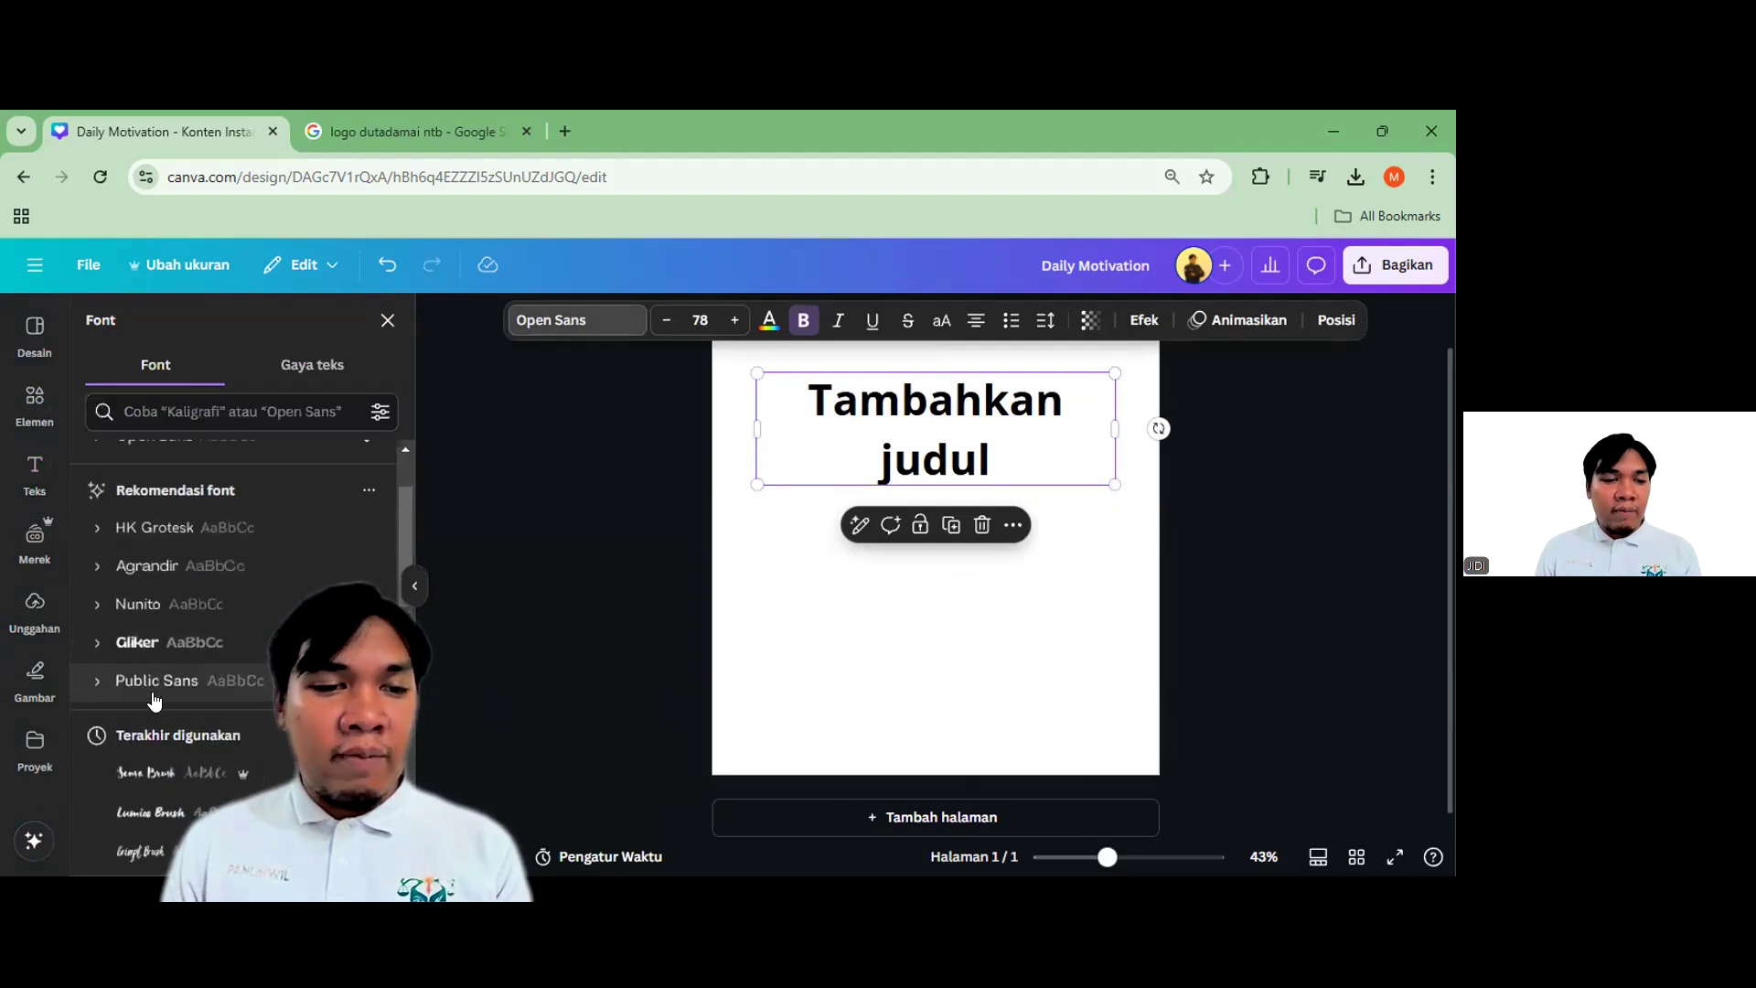
scroll(165, 677, "up", 5)
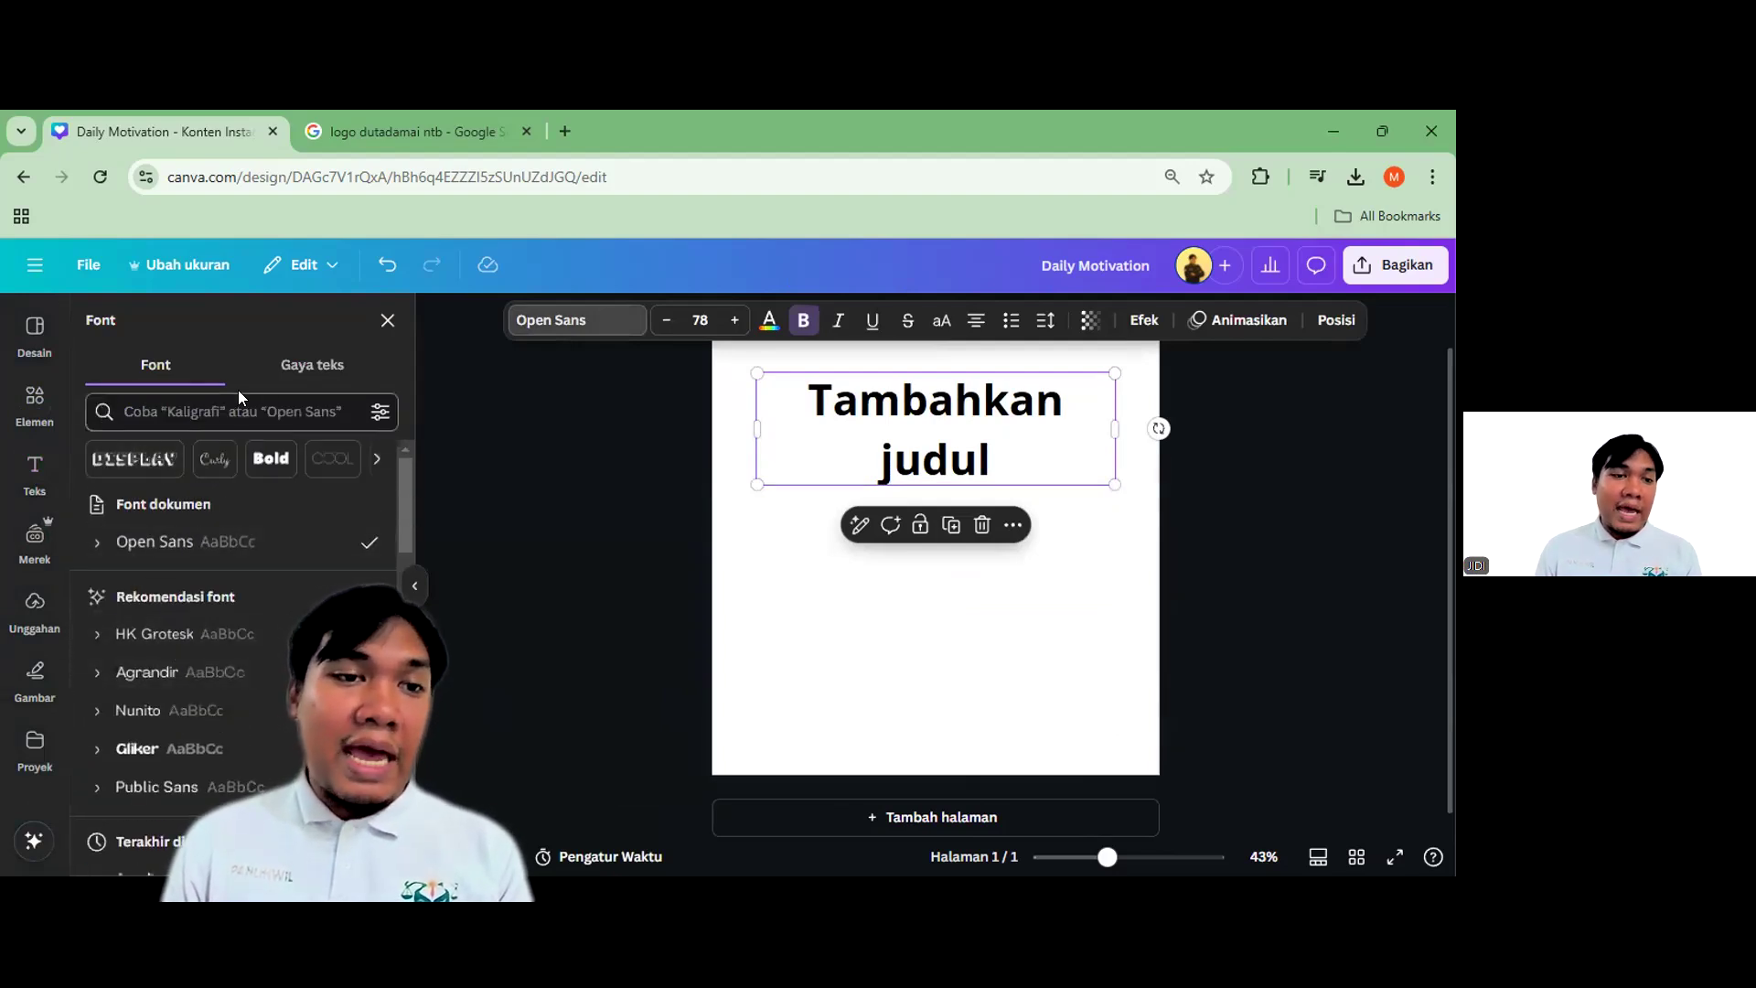
scroll(187, 704, "down", 1)
scroll(186, 700, "down", 5)
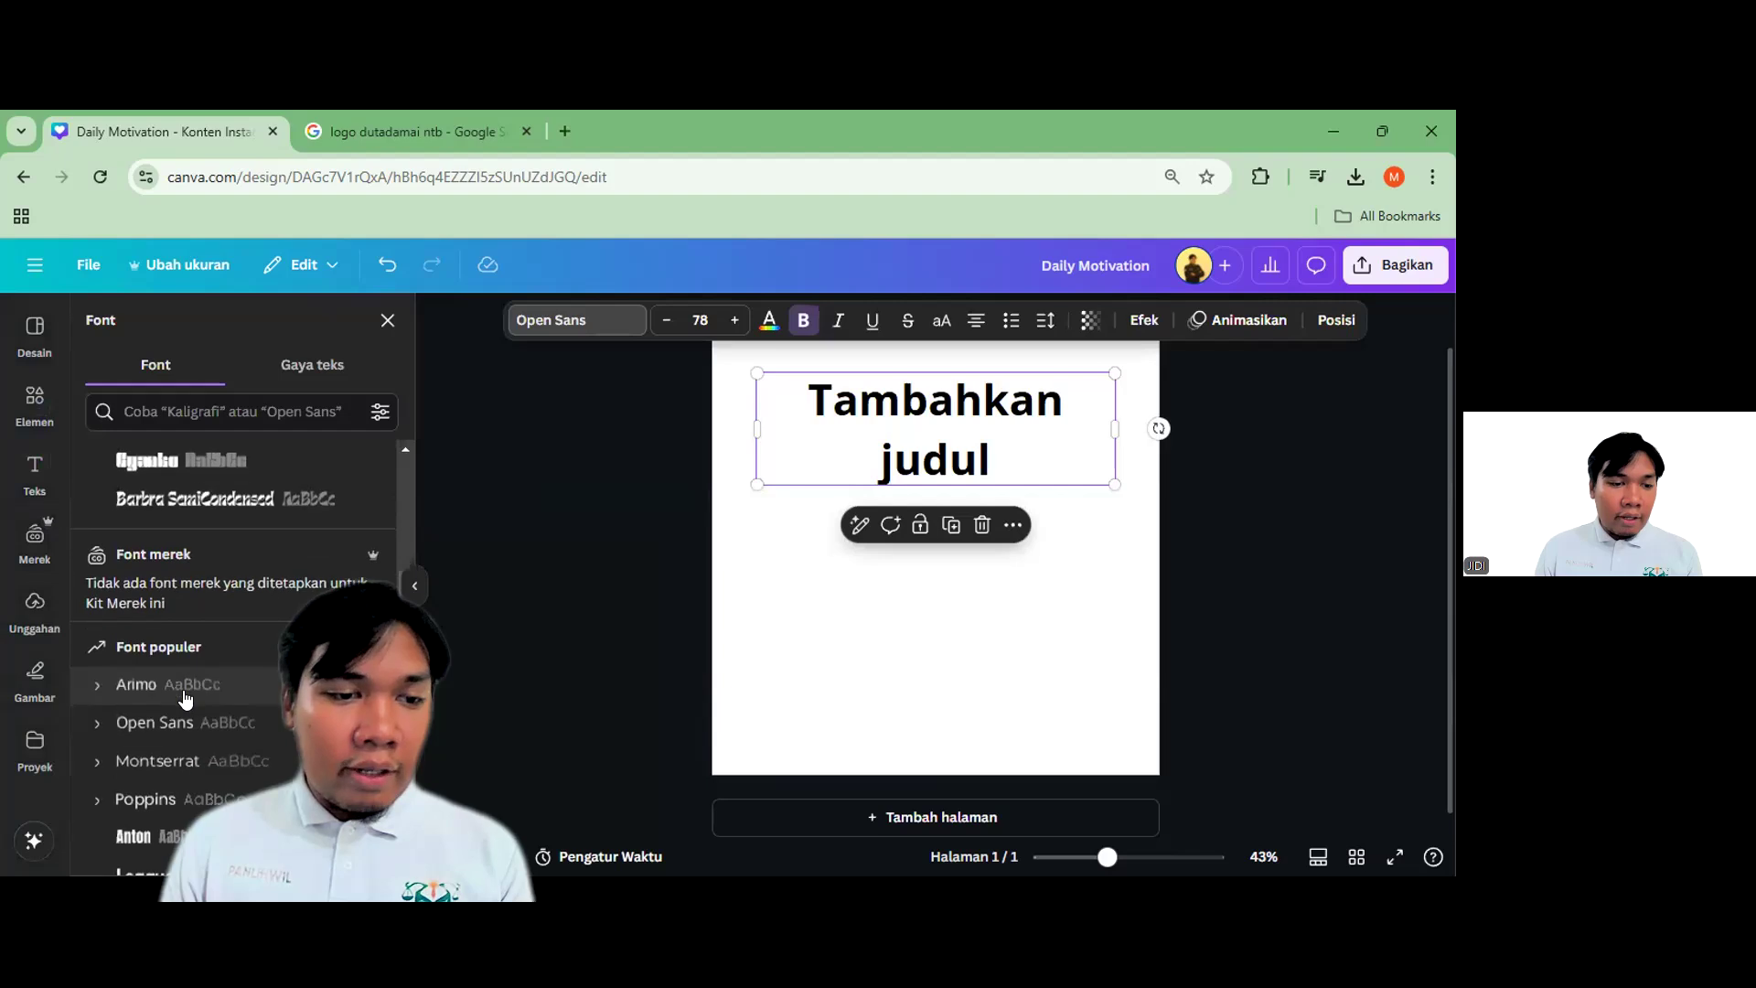
left_click(241, 419)
type("gilroy")
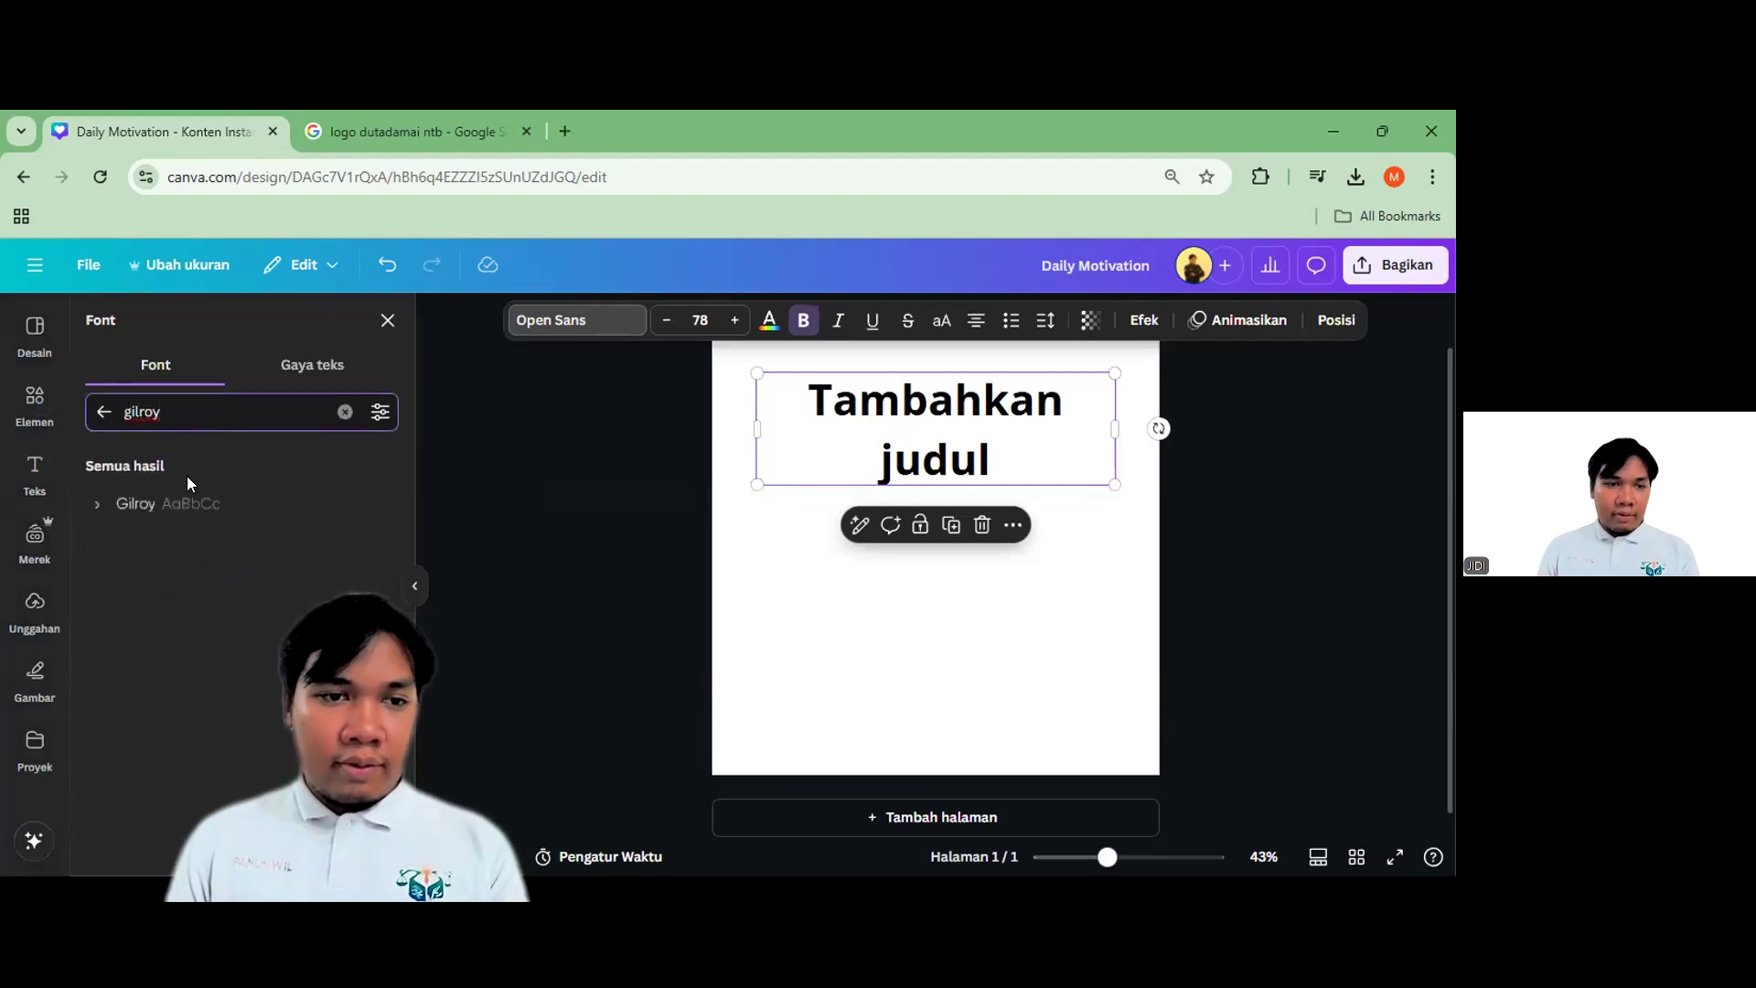
left_click(97, 504)
left_click(188, 657)
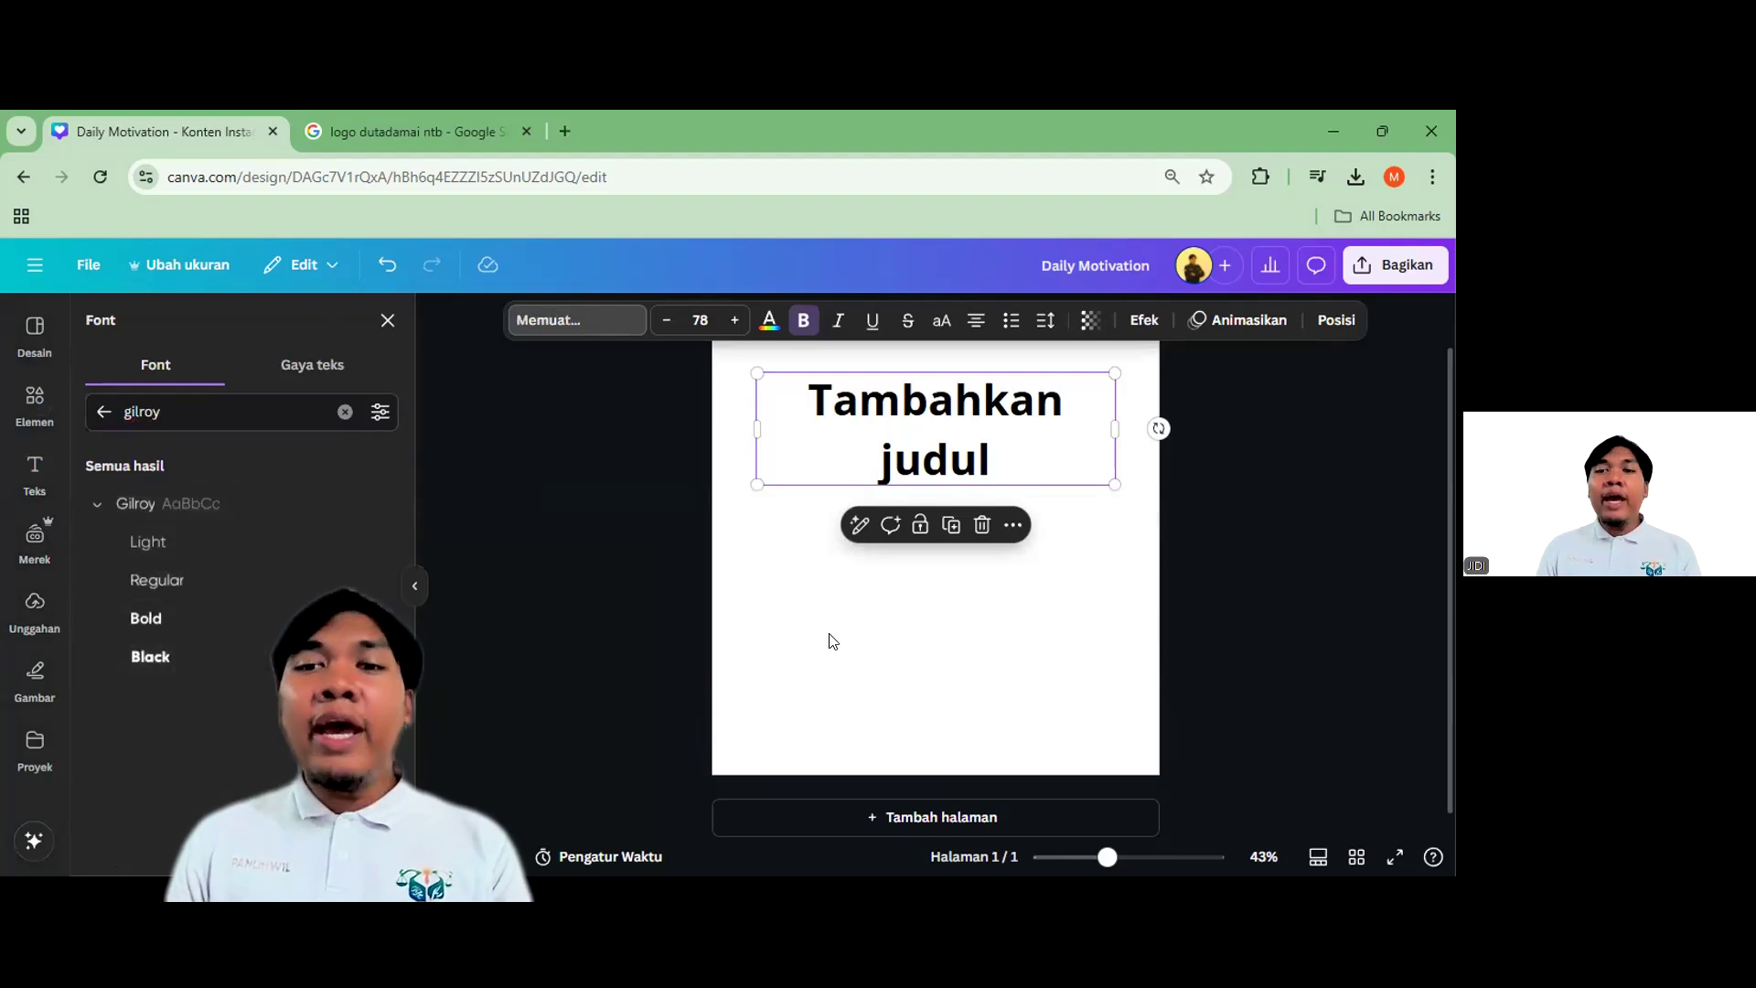
double_click(1001, 385)
Retype the heading as 'SELAMAT ULANG TAHUN' and shrink it to size 59.4 on one line
type("SELAMAT")
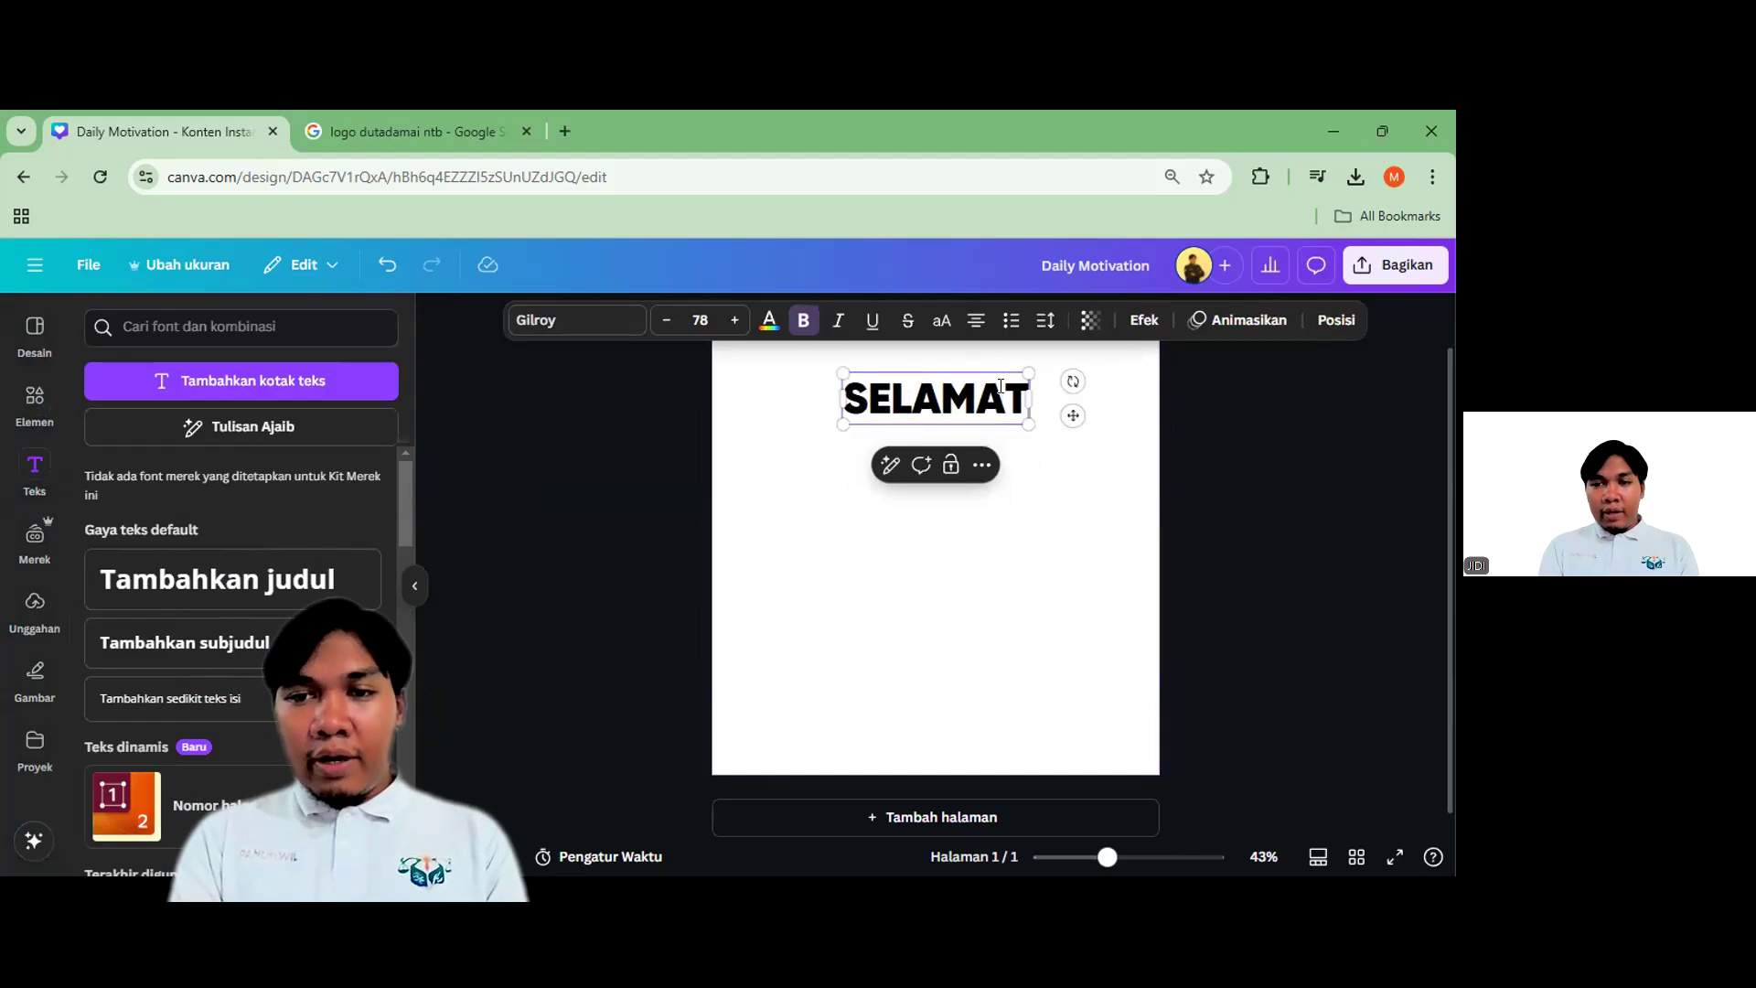
type(" ULANG TAHUN")
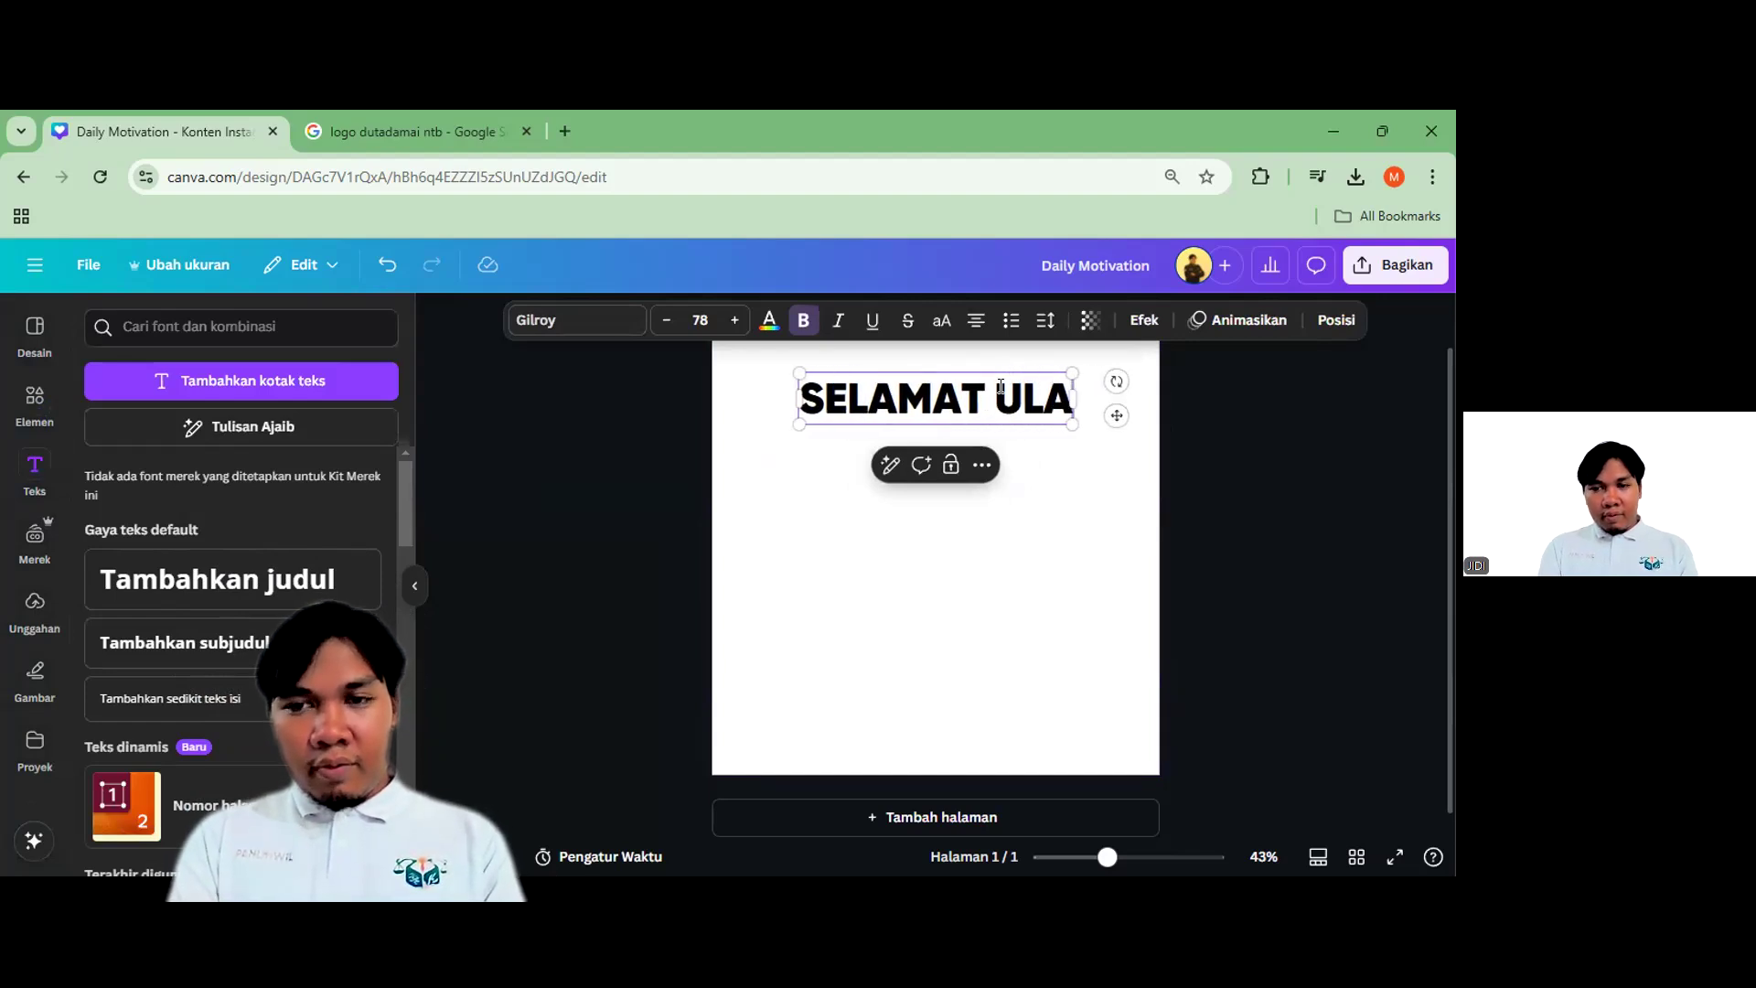
left_click(1206, 482)
left_click(1116, 457)
left_click_drag(1156, 484, 1133, 418)
left_click(1134, 415)
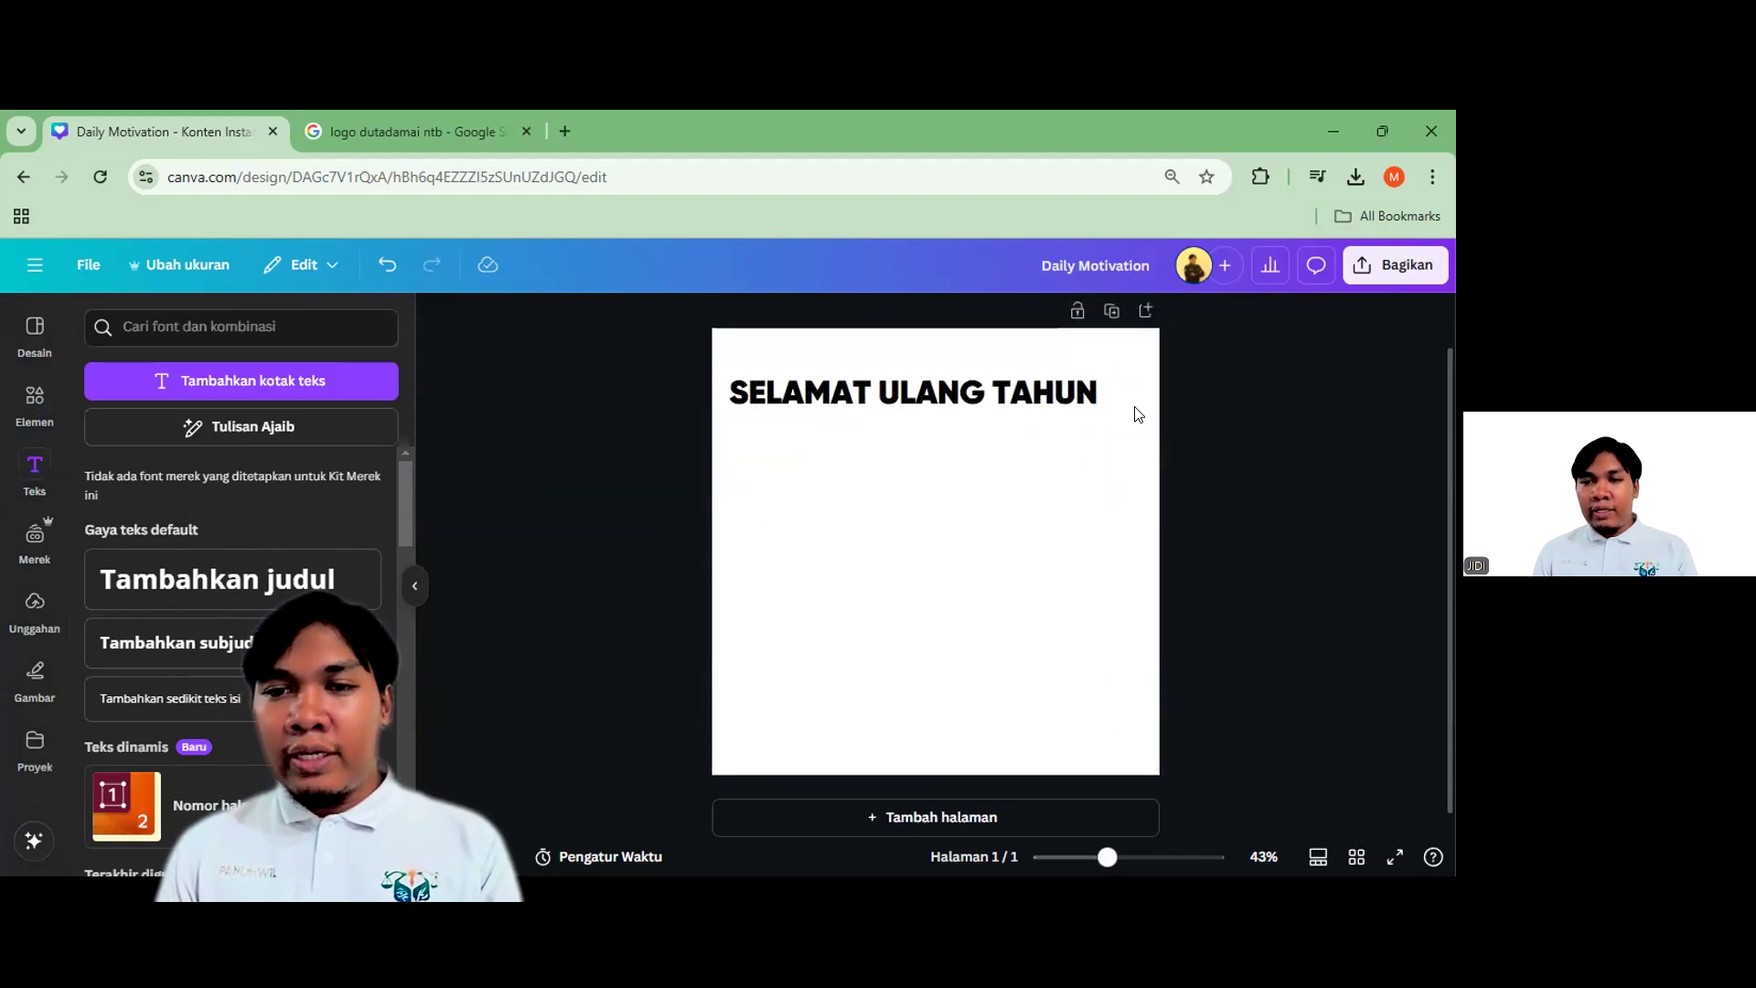
left_click(1107, 404)
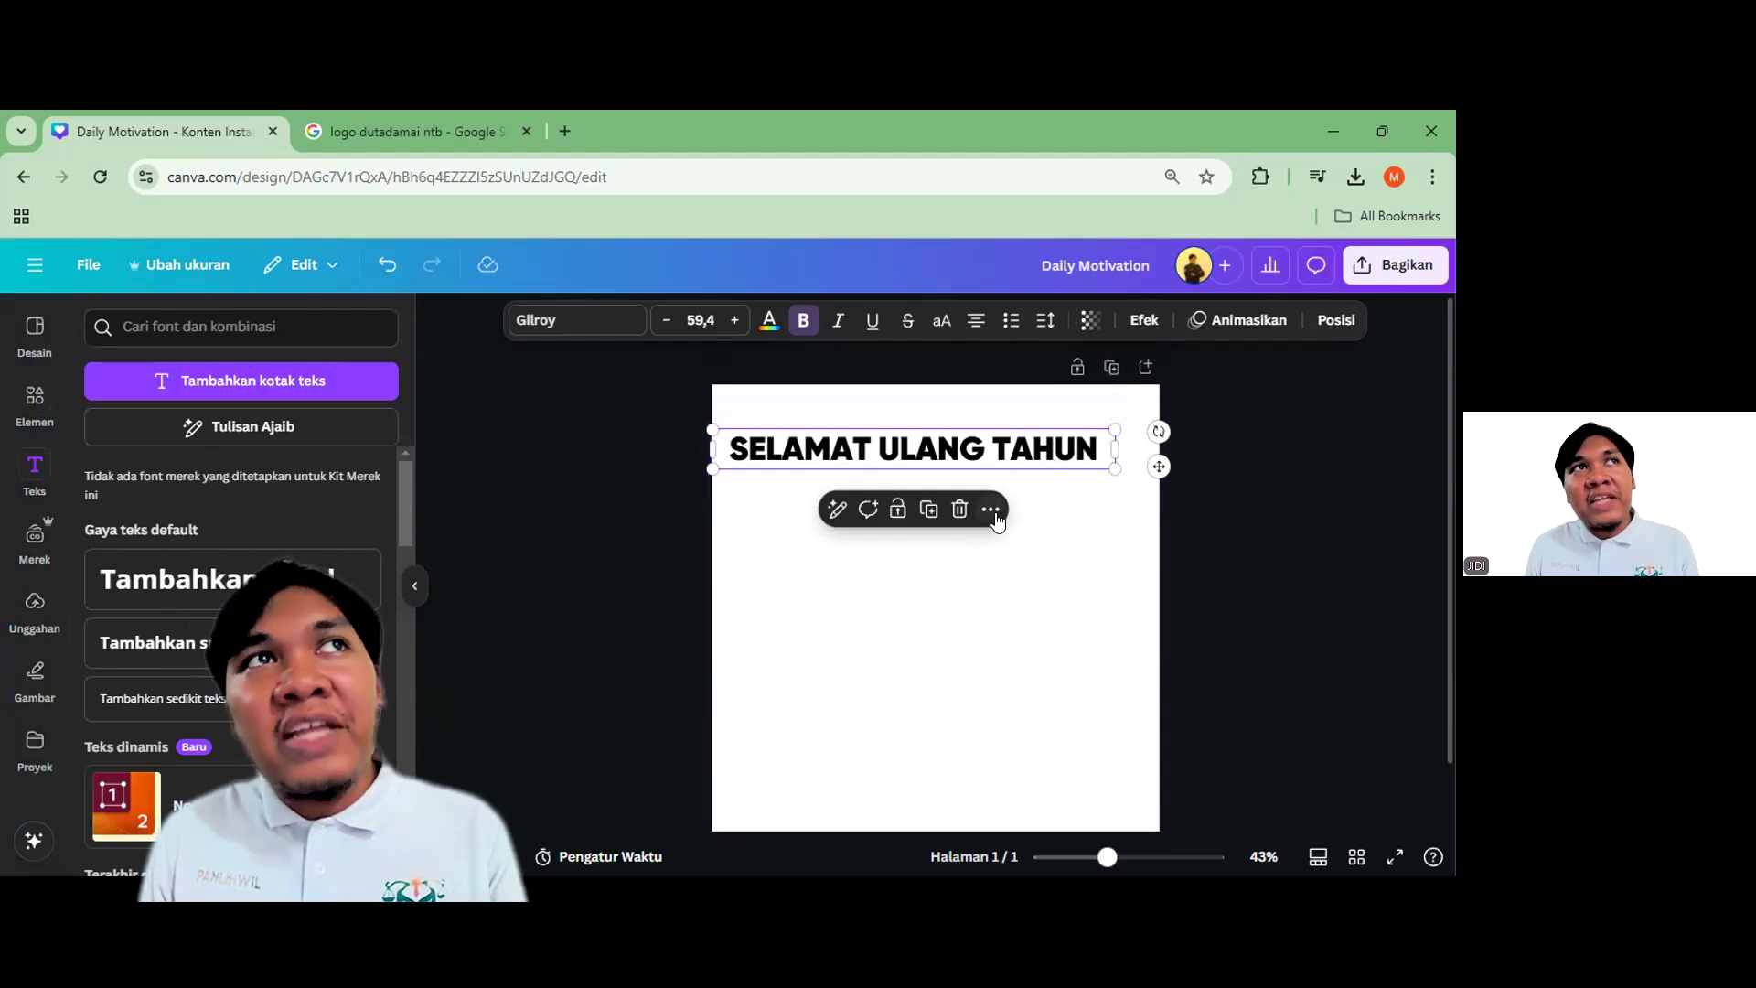
Centre the heading horizontally on the page with Position > Centre
left_click(1336, 319)
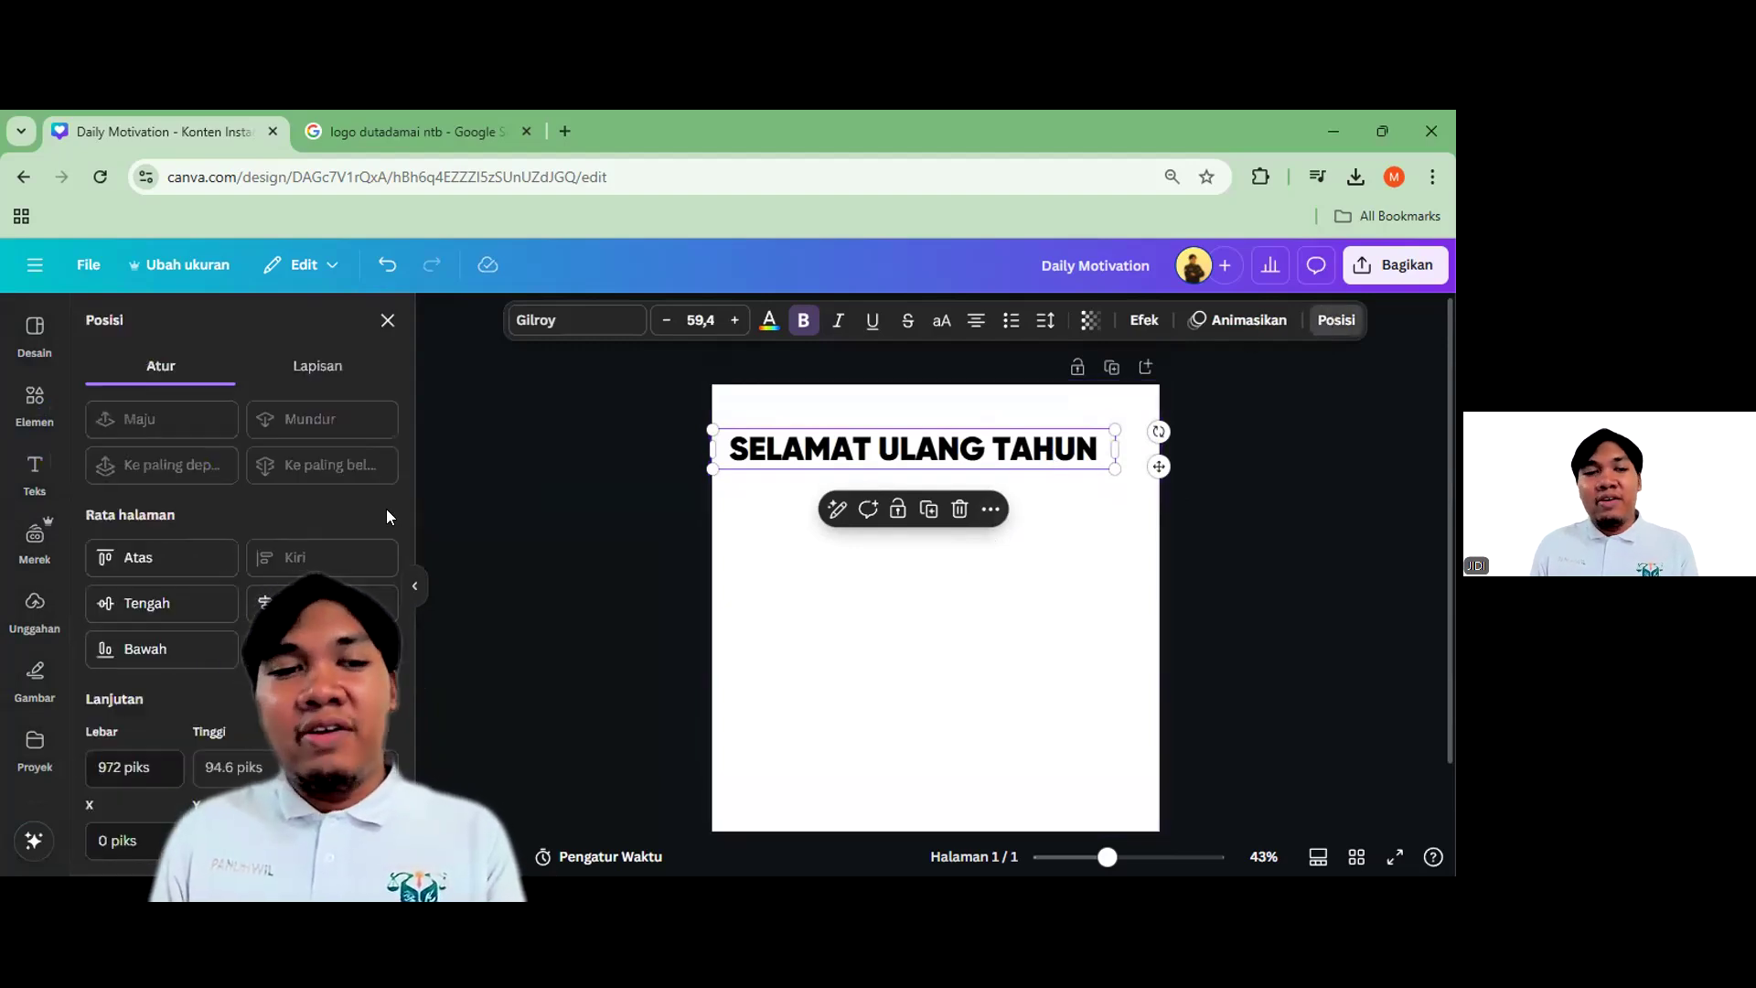
left_click(265, 603)
left_click(1247, 620)
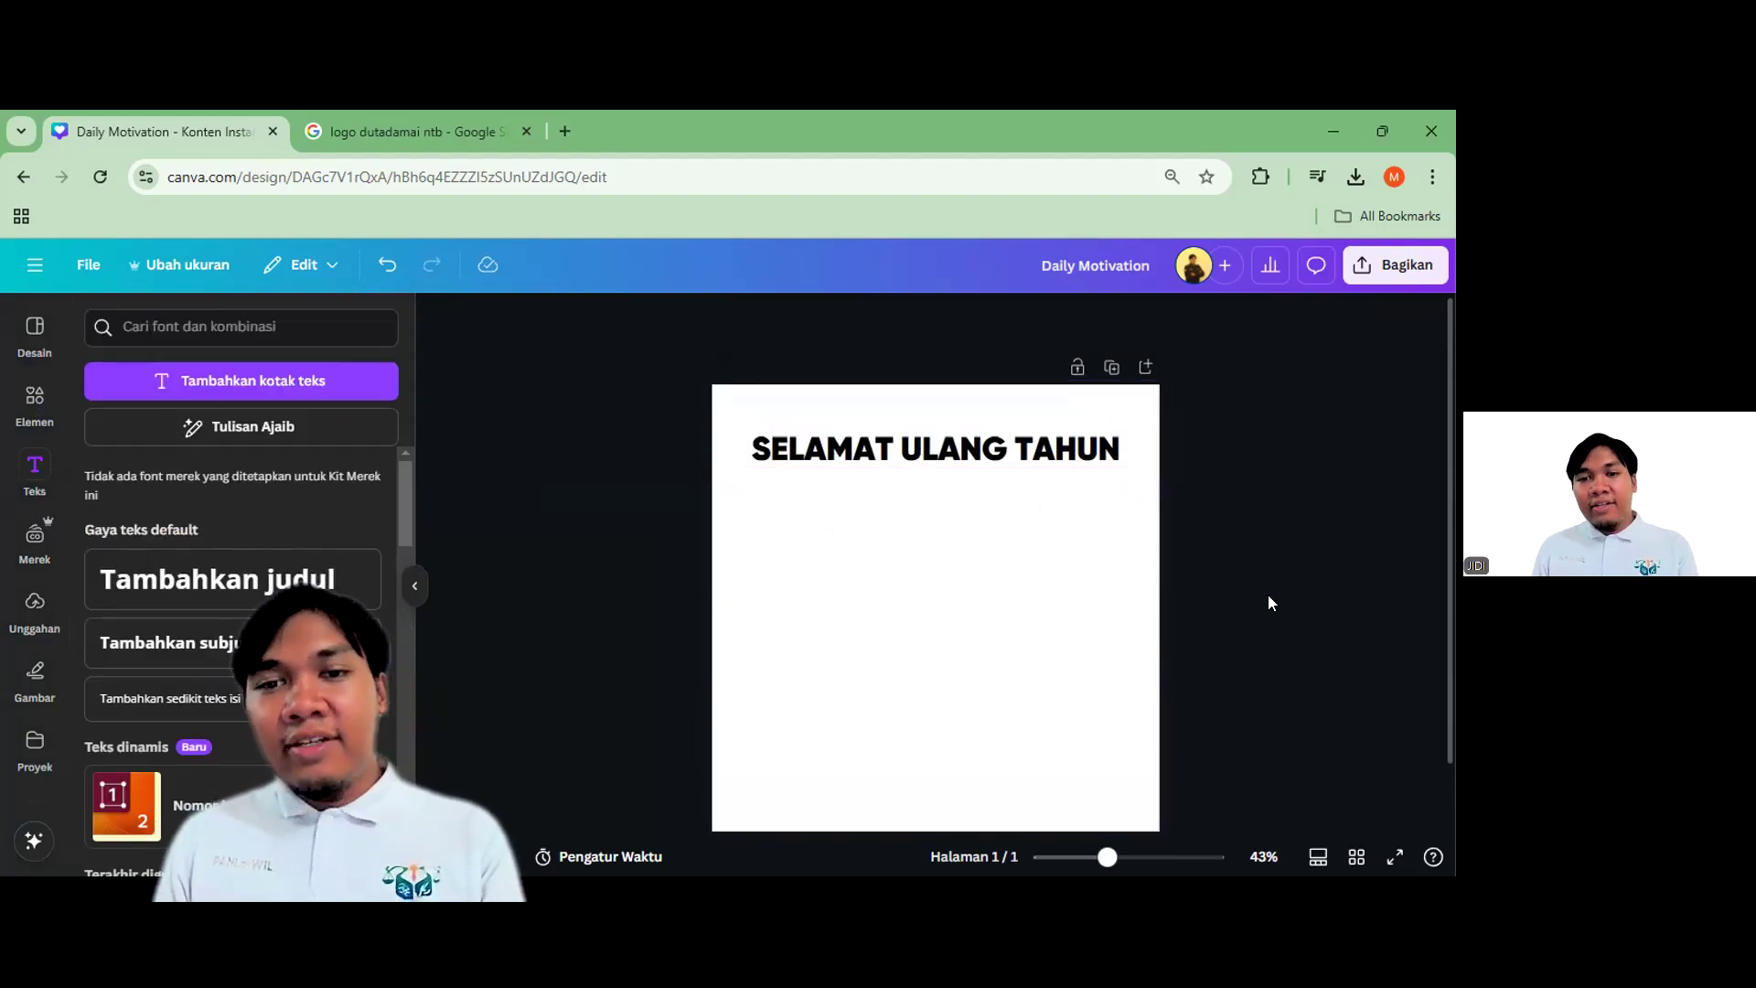
left_click(1063, 466)
Duplicate the heading just below, replace its text with the person's name, and unbold it
scroll(1063, 475, "up", 1)
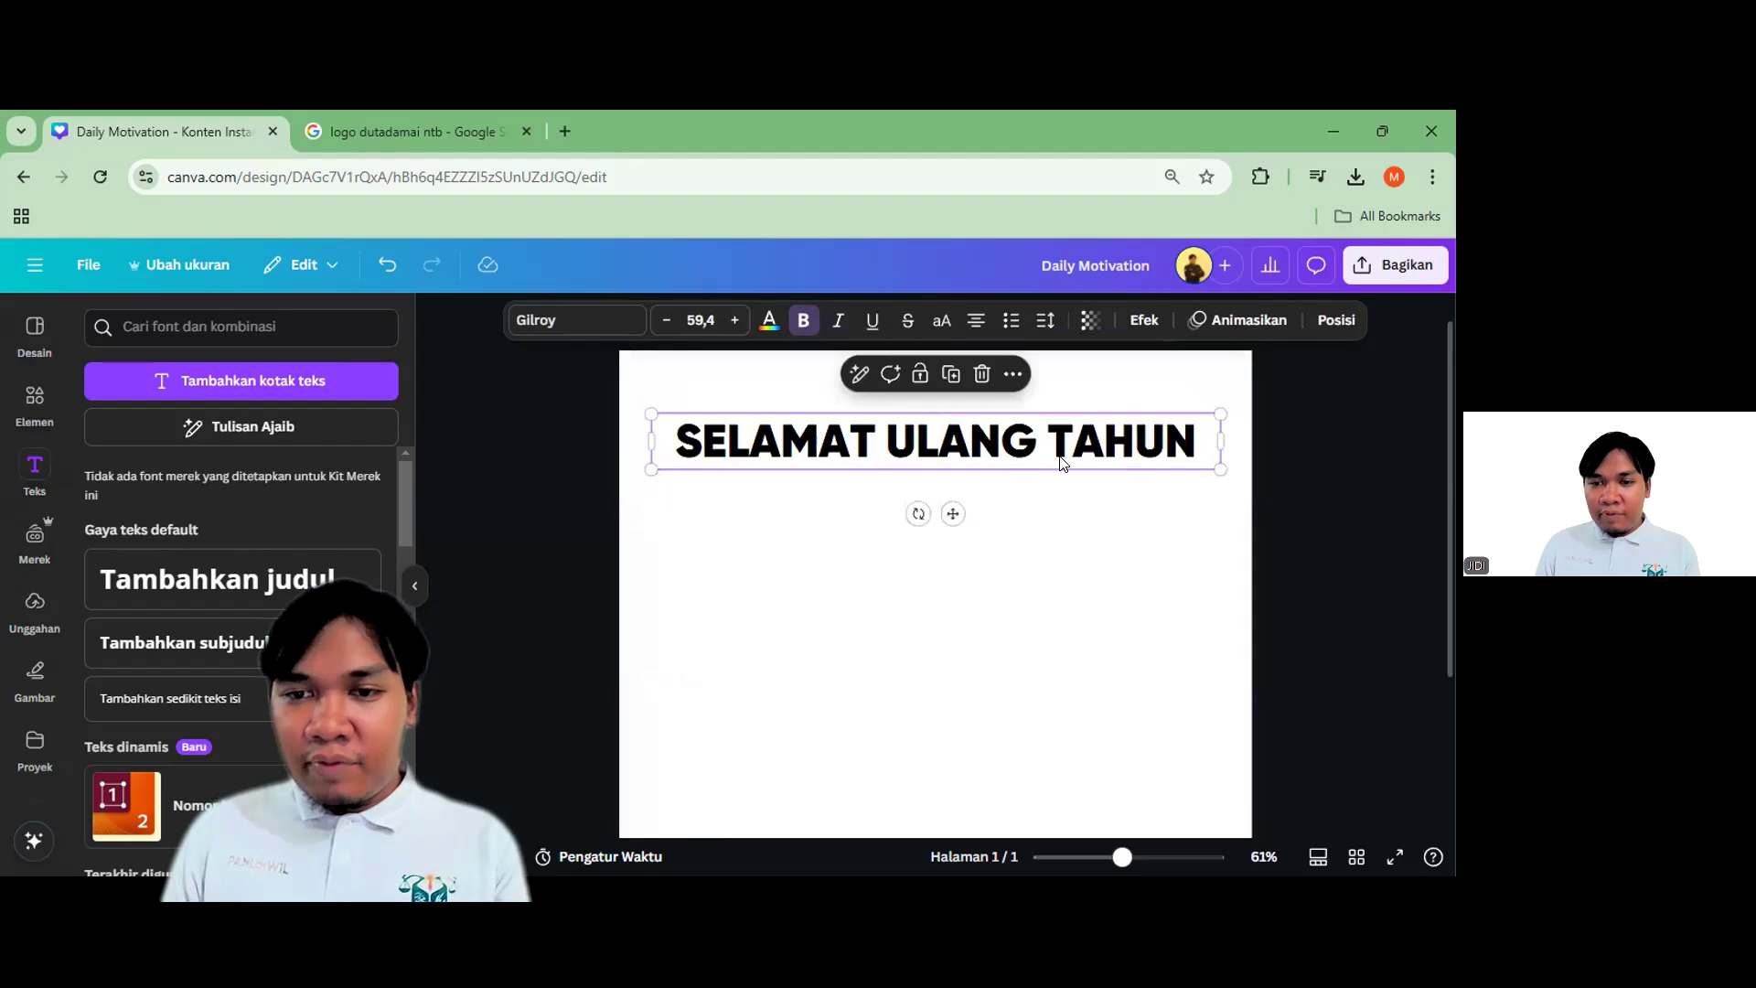
key("ctrl+d")
left_click_drag(1061, 456, 1062, 501)
double_click(1060, 499)
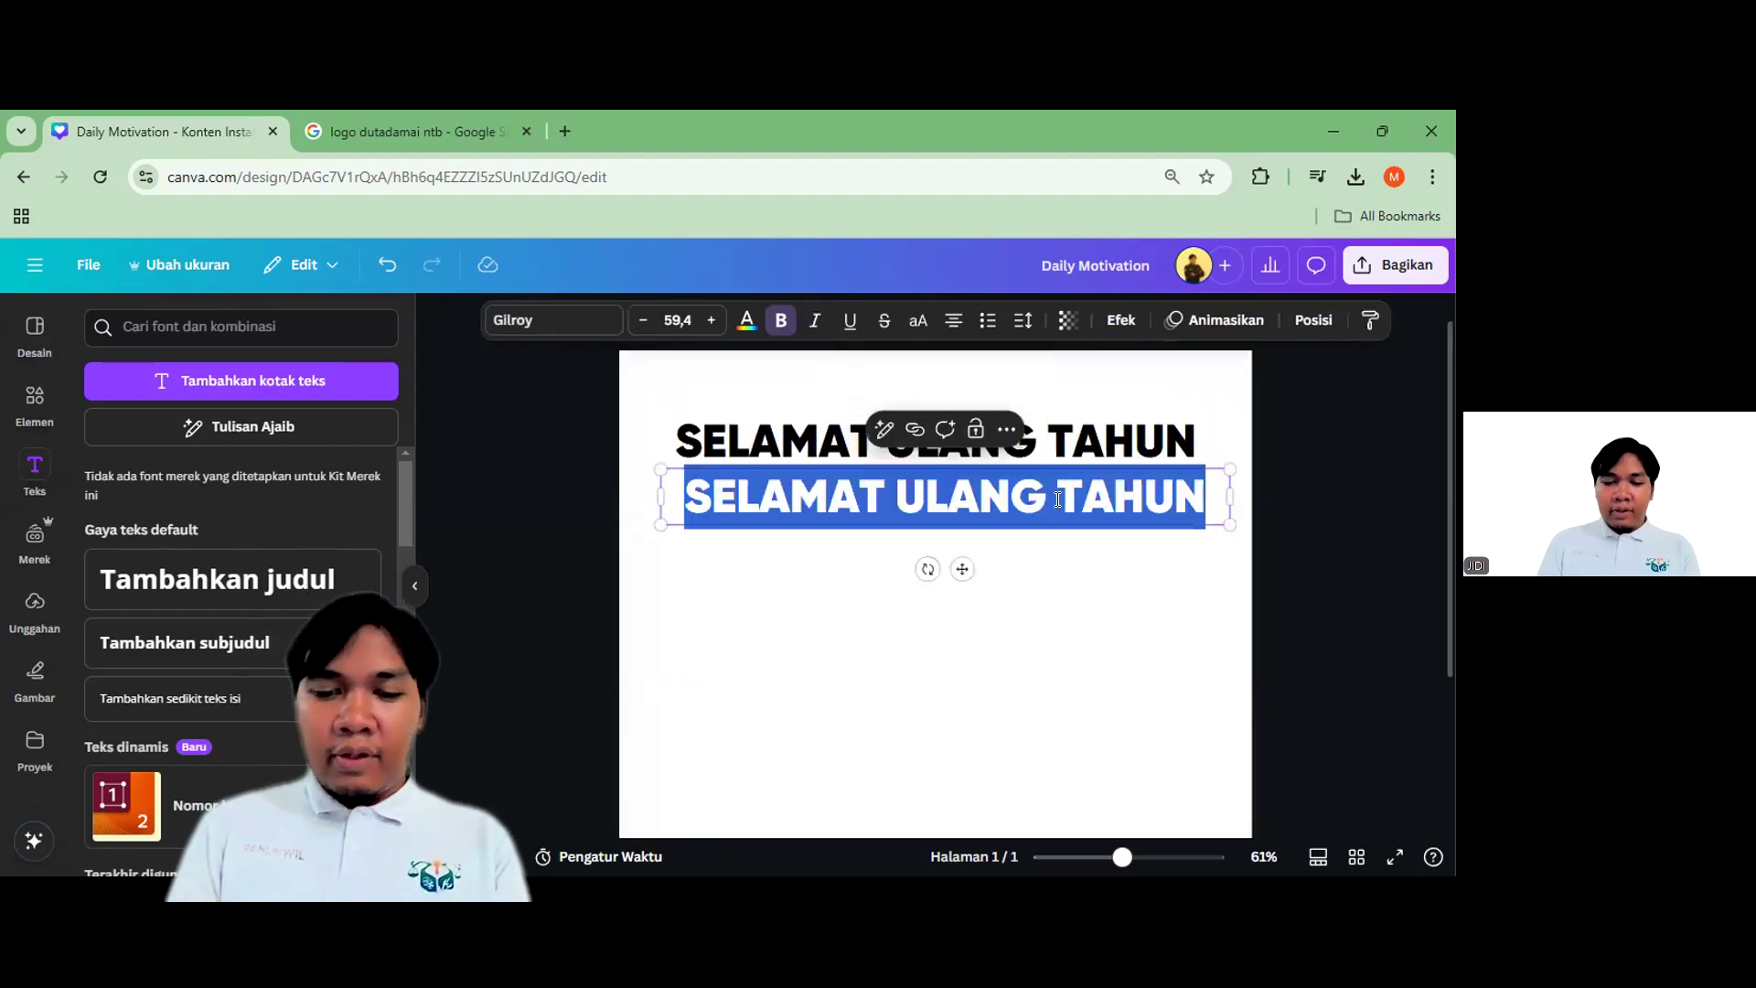
key("BackSpace")
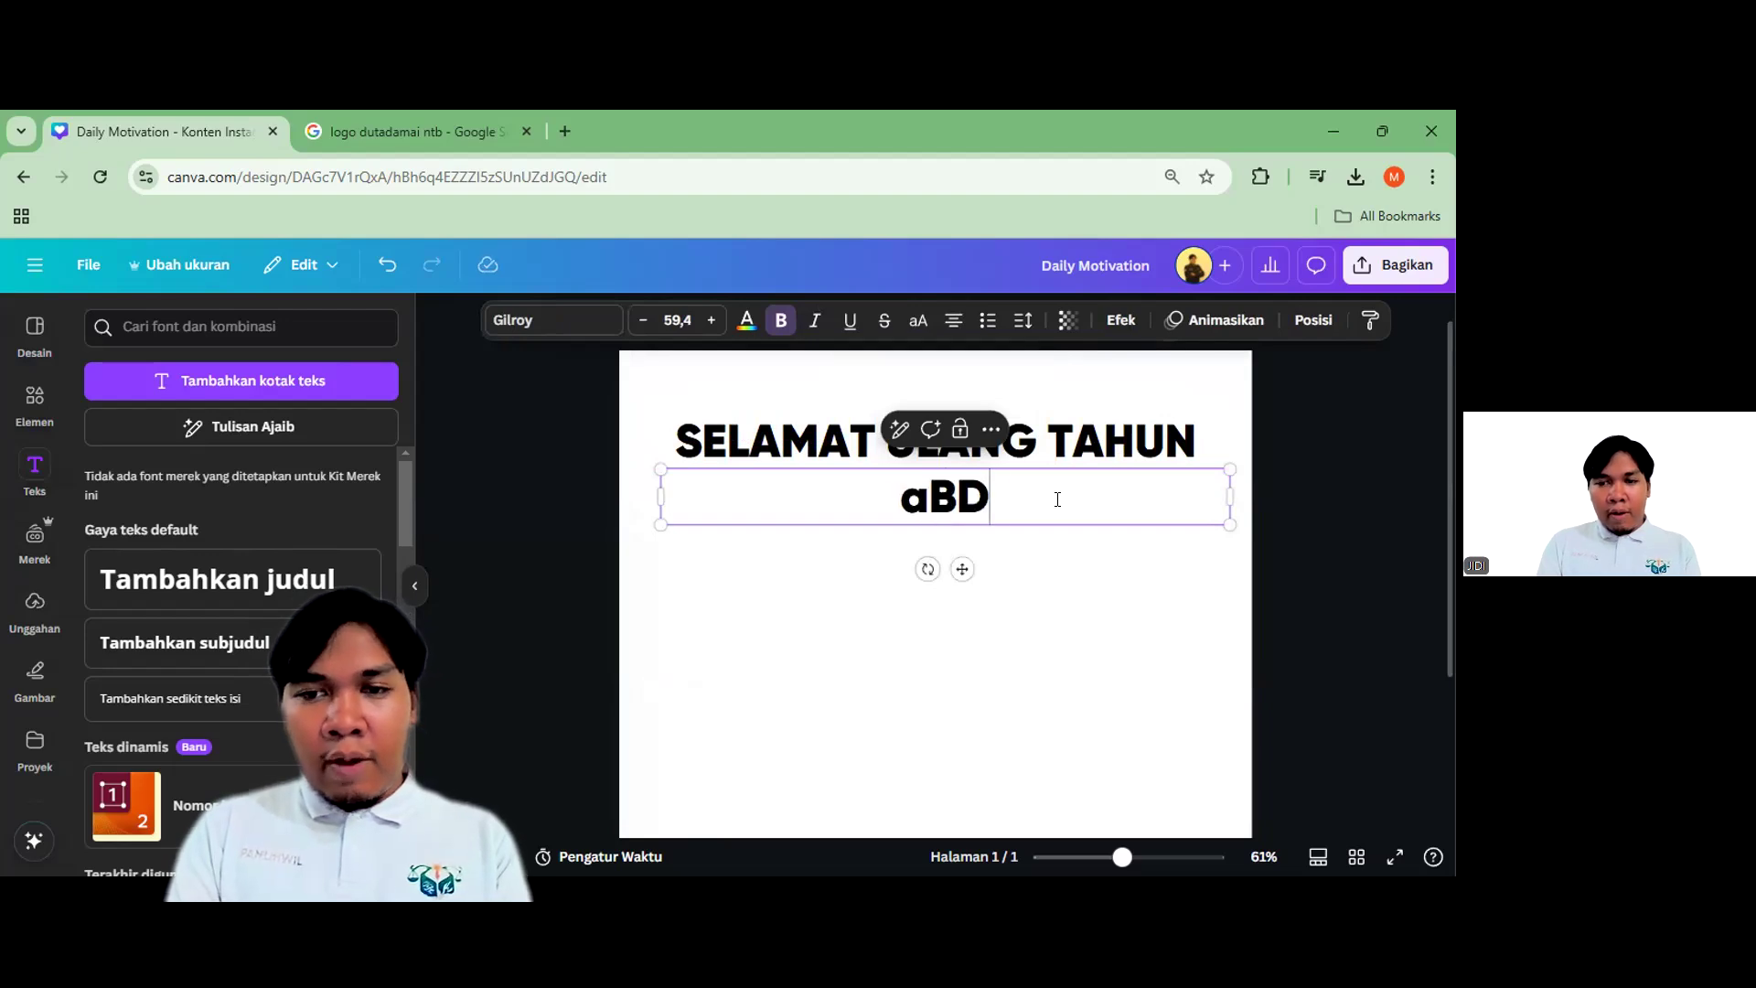
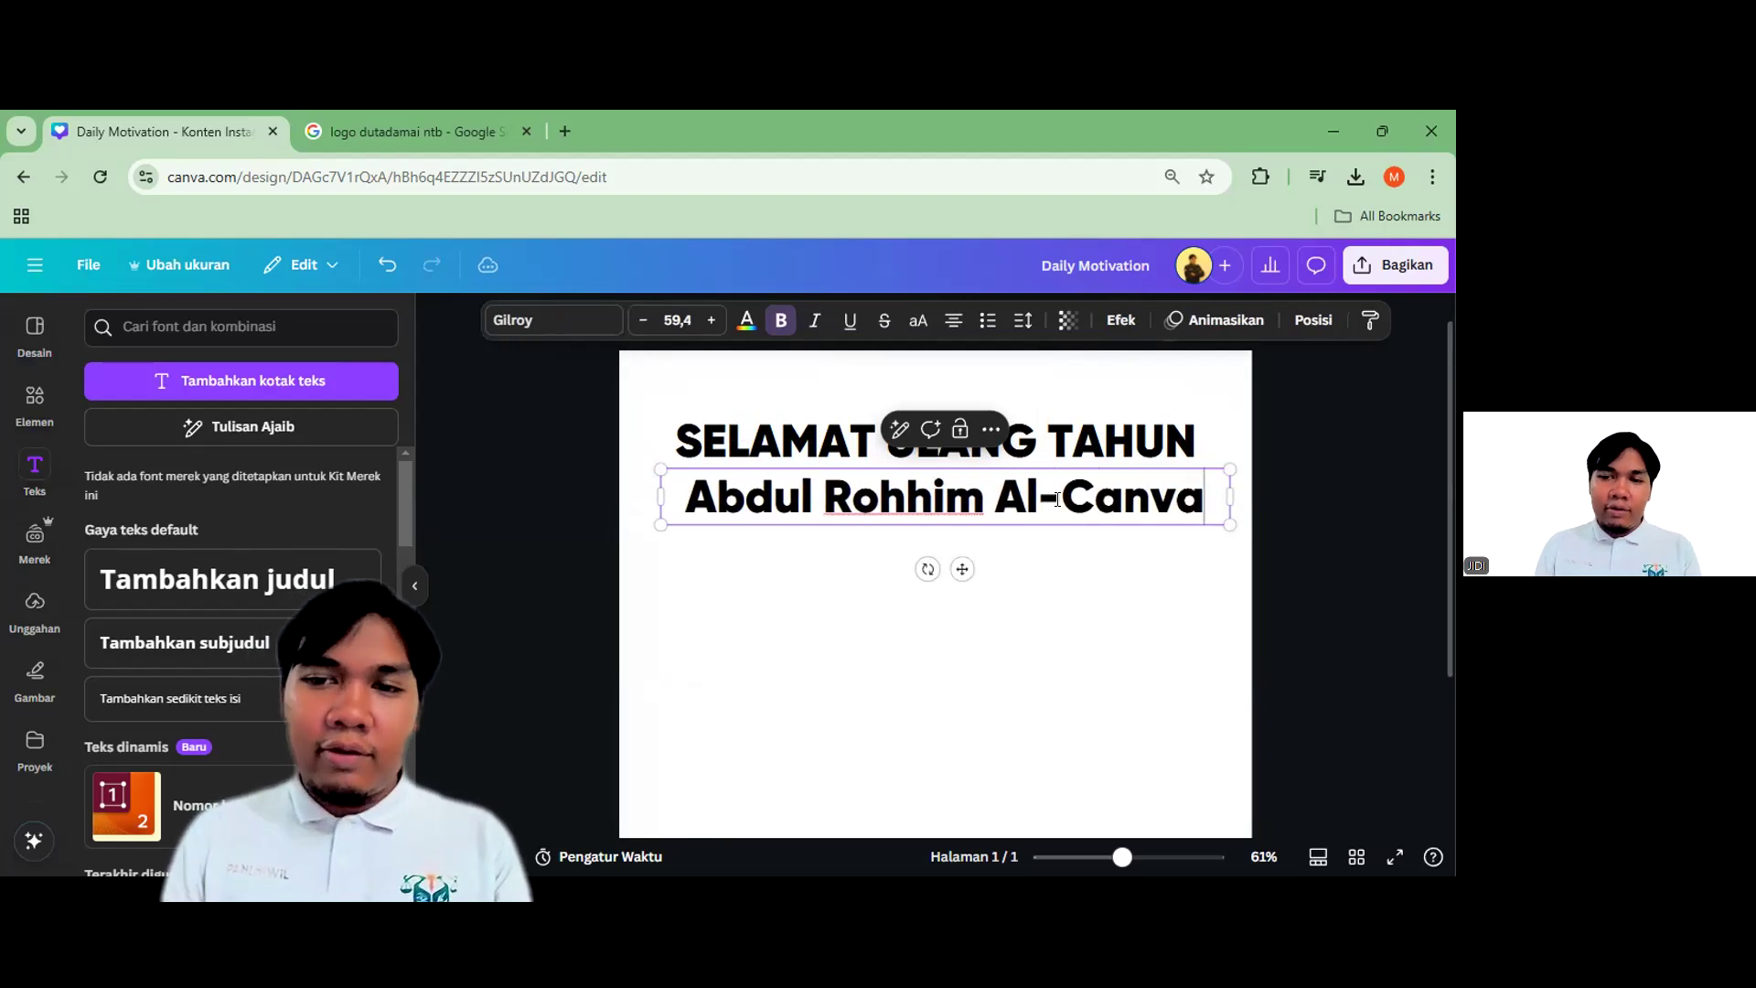
left_click(1085, 541)
left_click(930, 504)
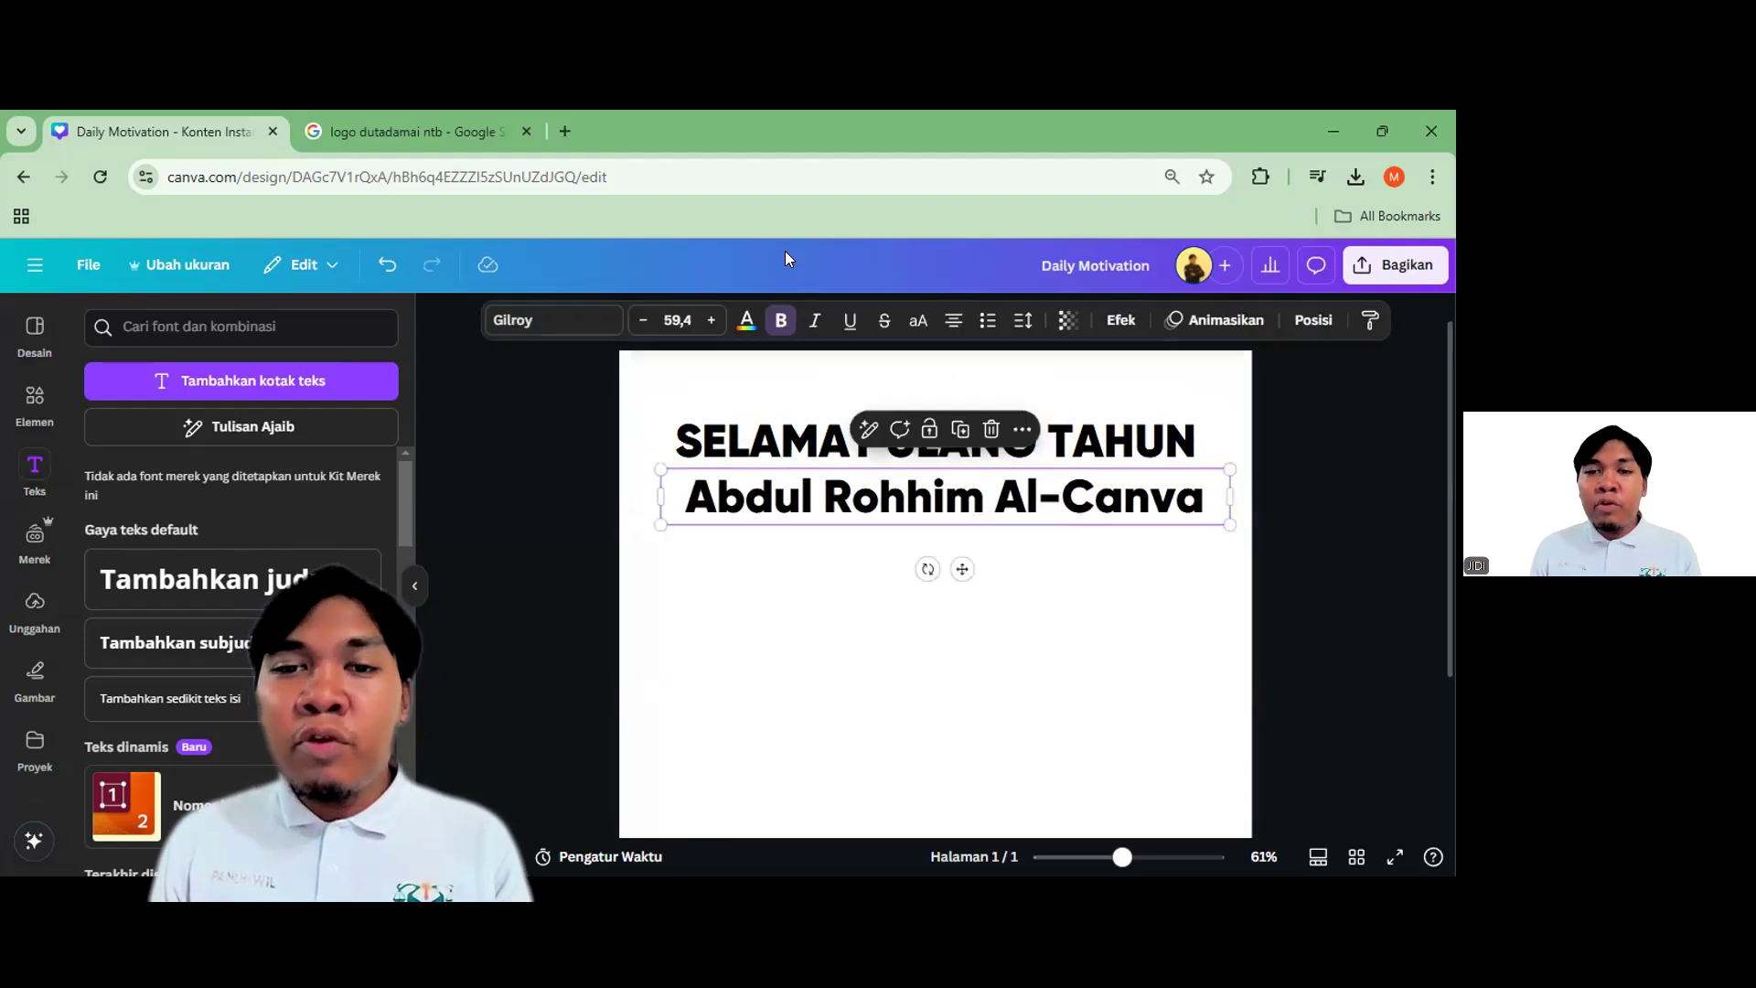
left_click(779, 320)
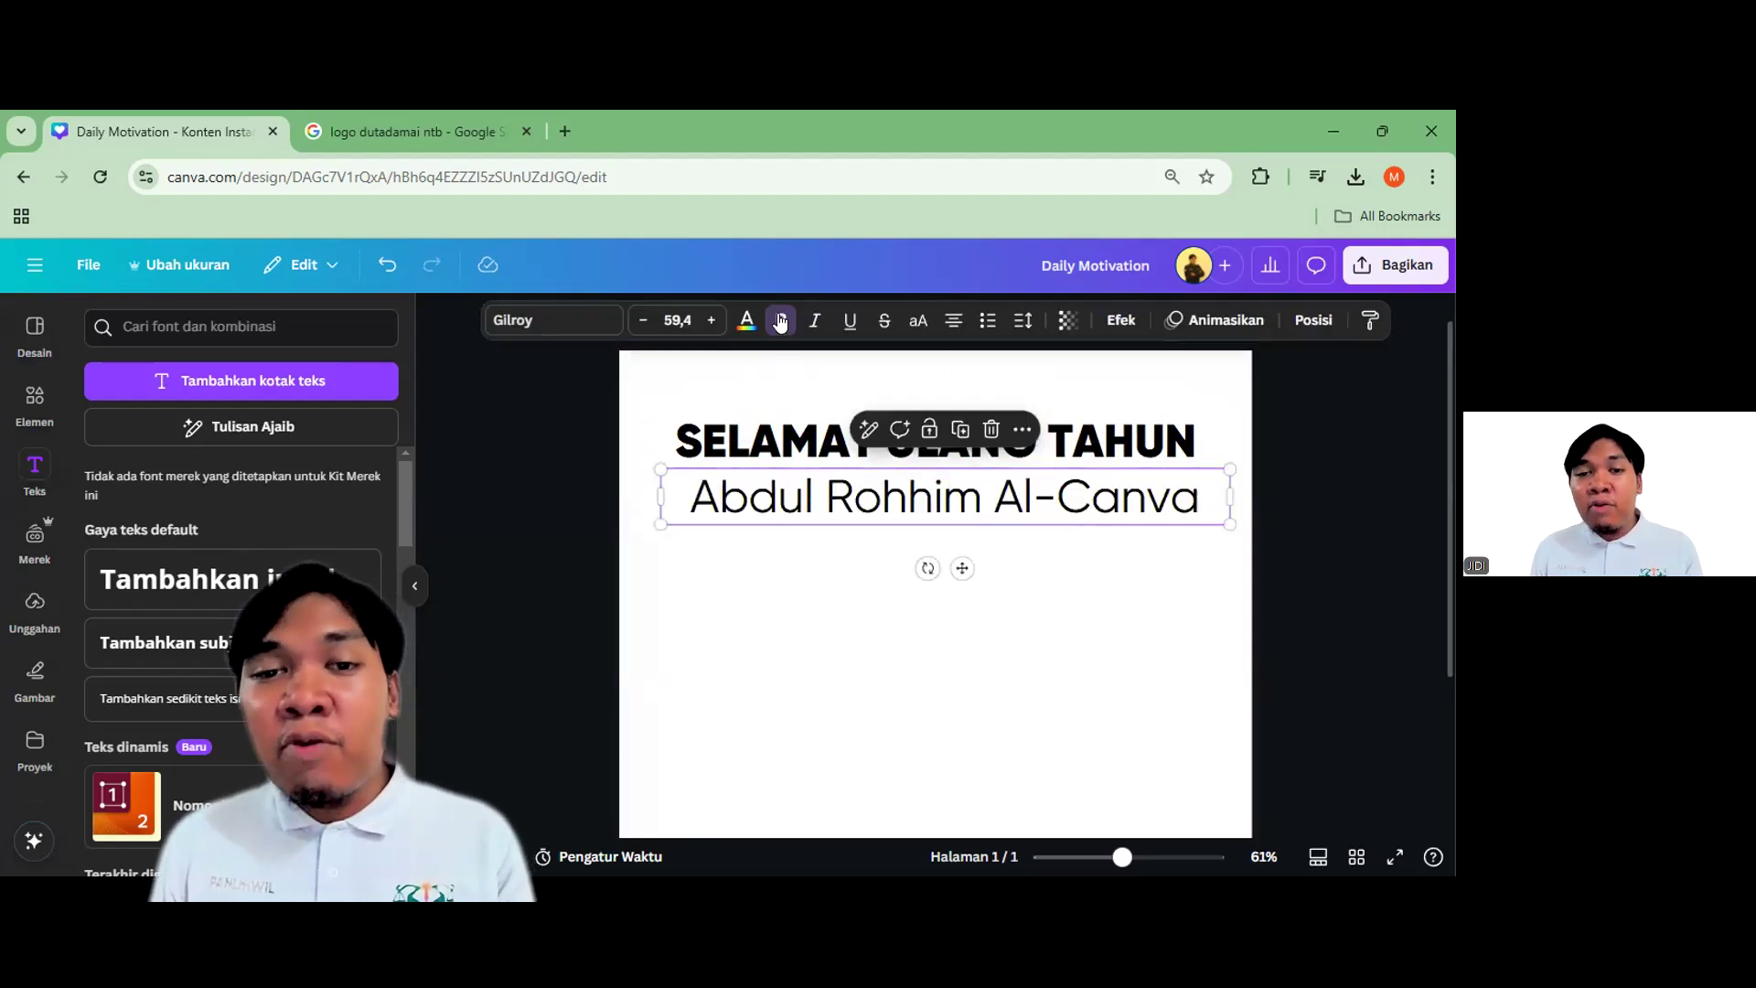
left_click(1175, 529)
left_click(928, 501)
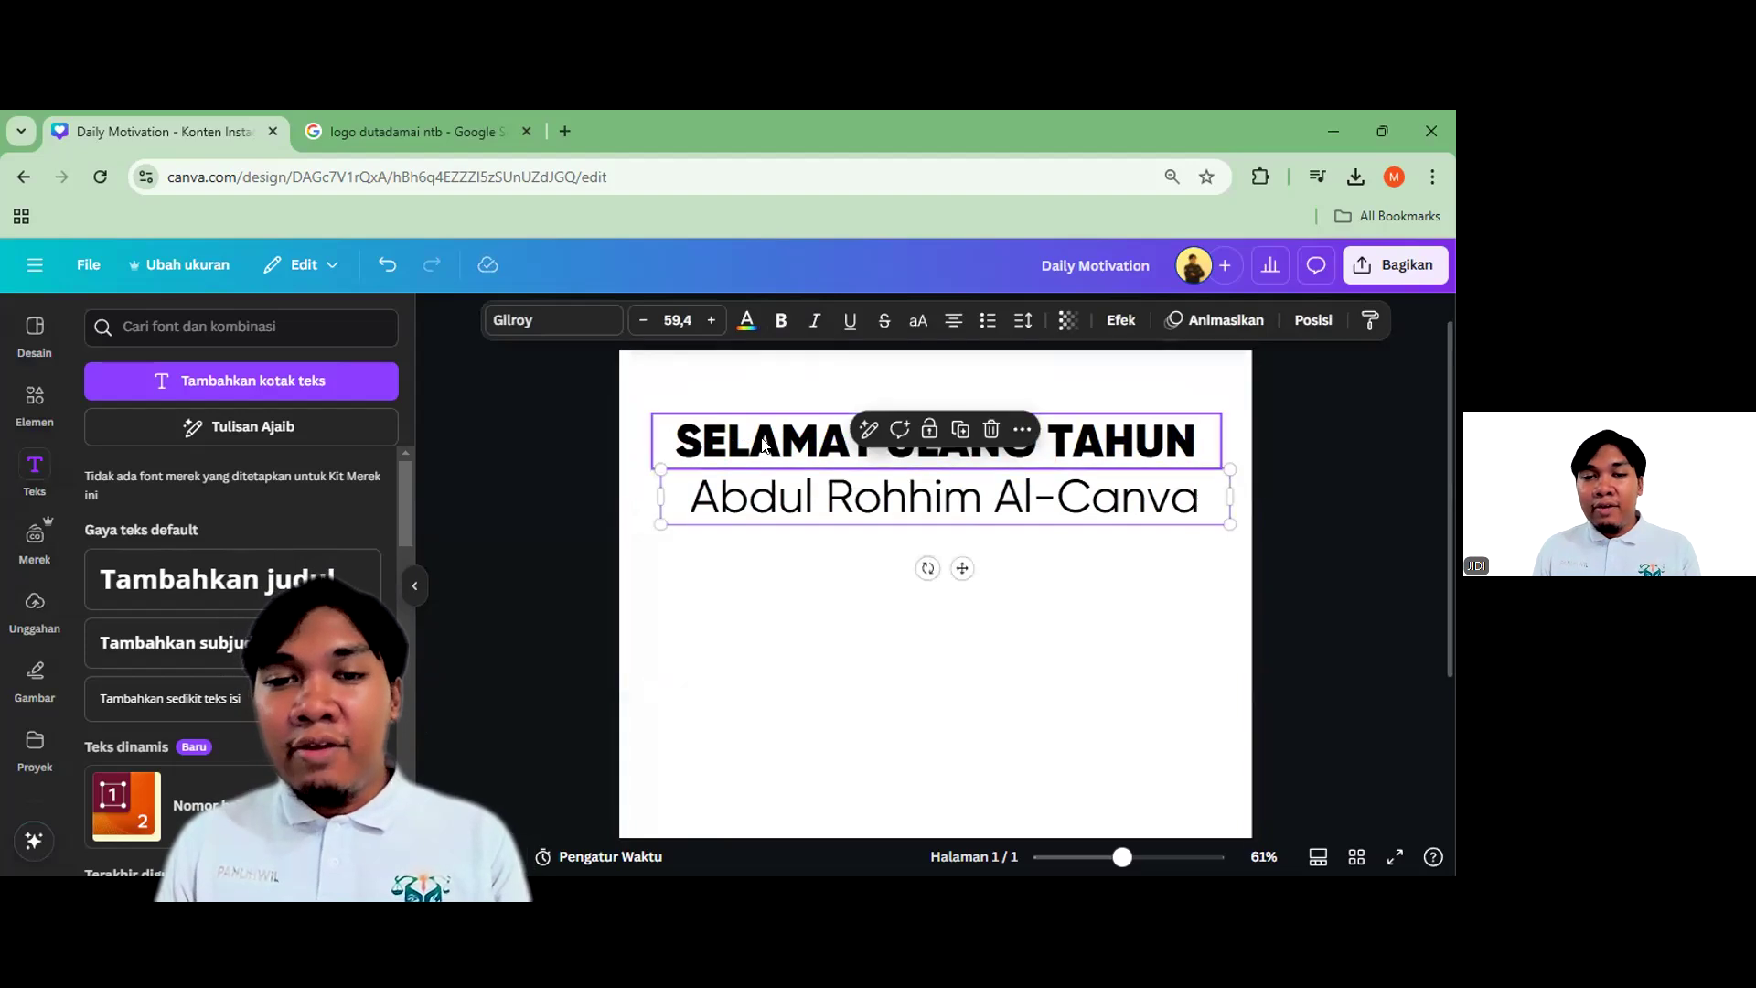
Set the SELAMAT ULANG TAHUN heading to font size 48
left_click(914, 442)
left_click(678, 318)
scroll(685, 540, "down", 5)
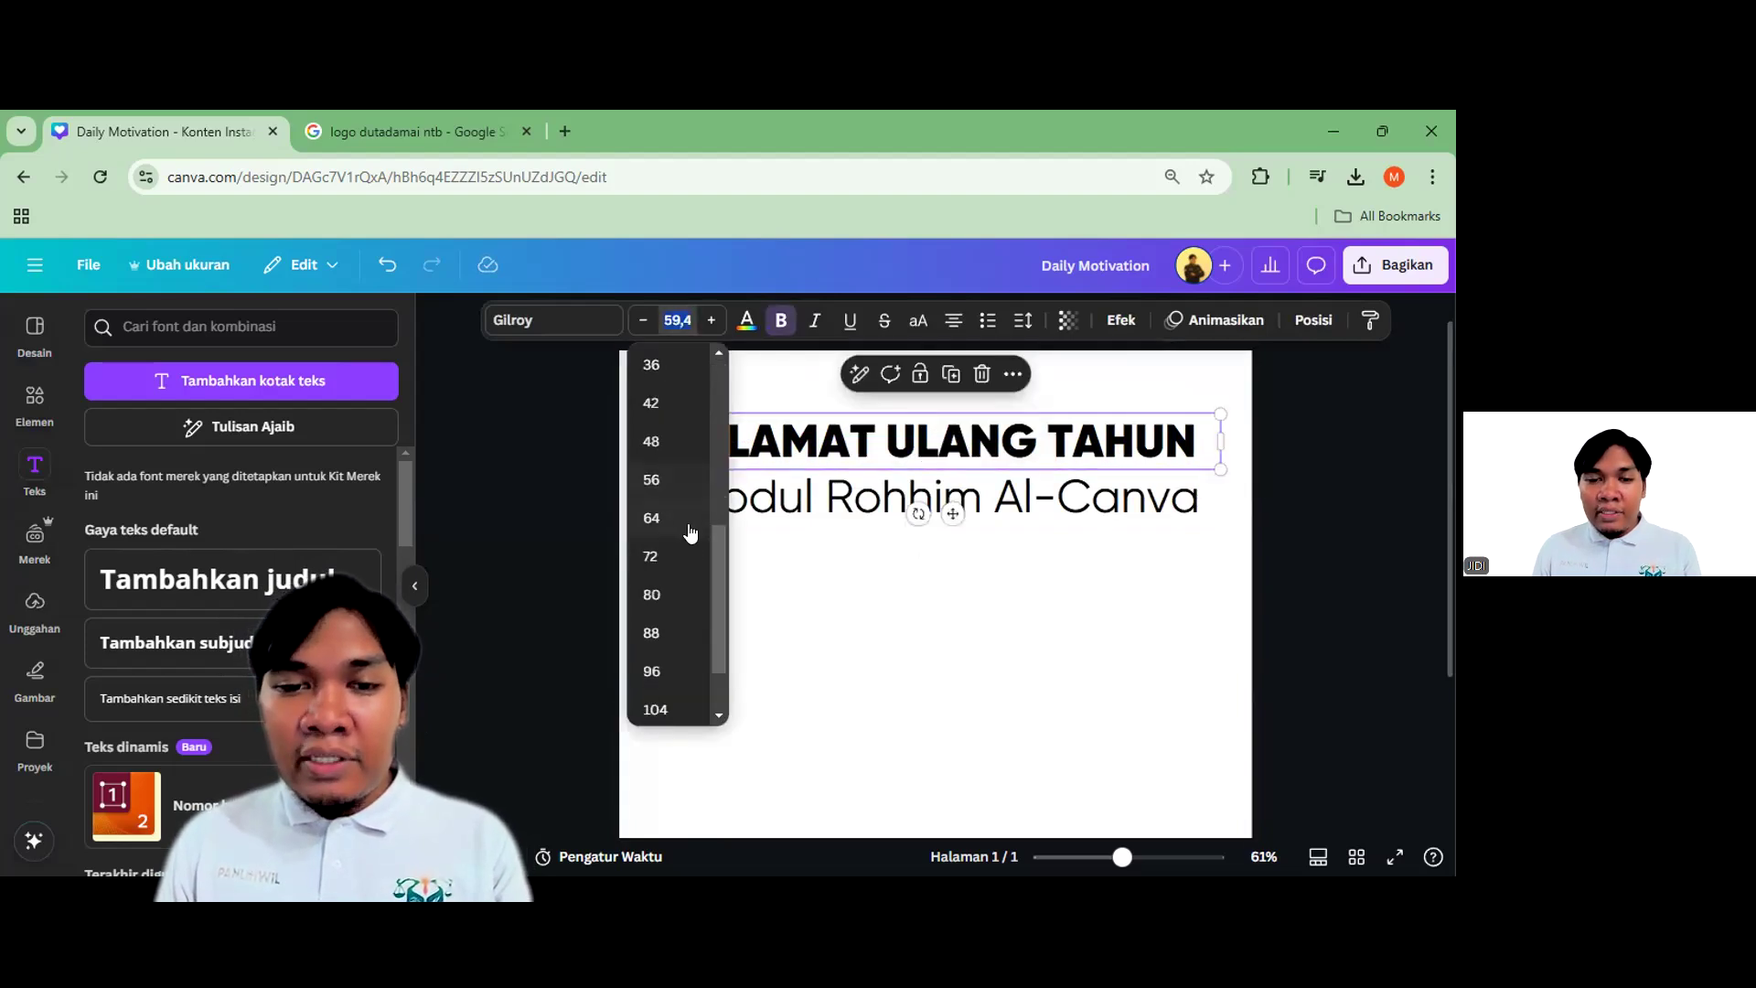
left_click_drag(718, 580, 715, 508)
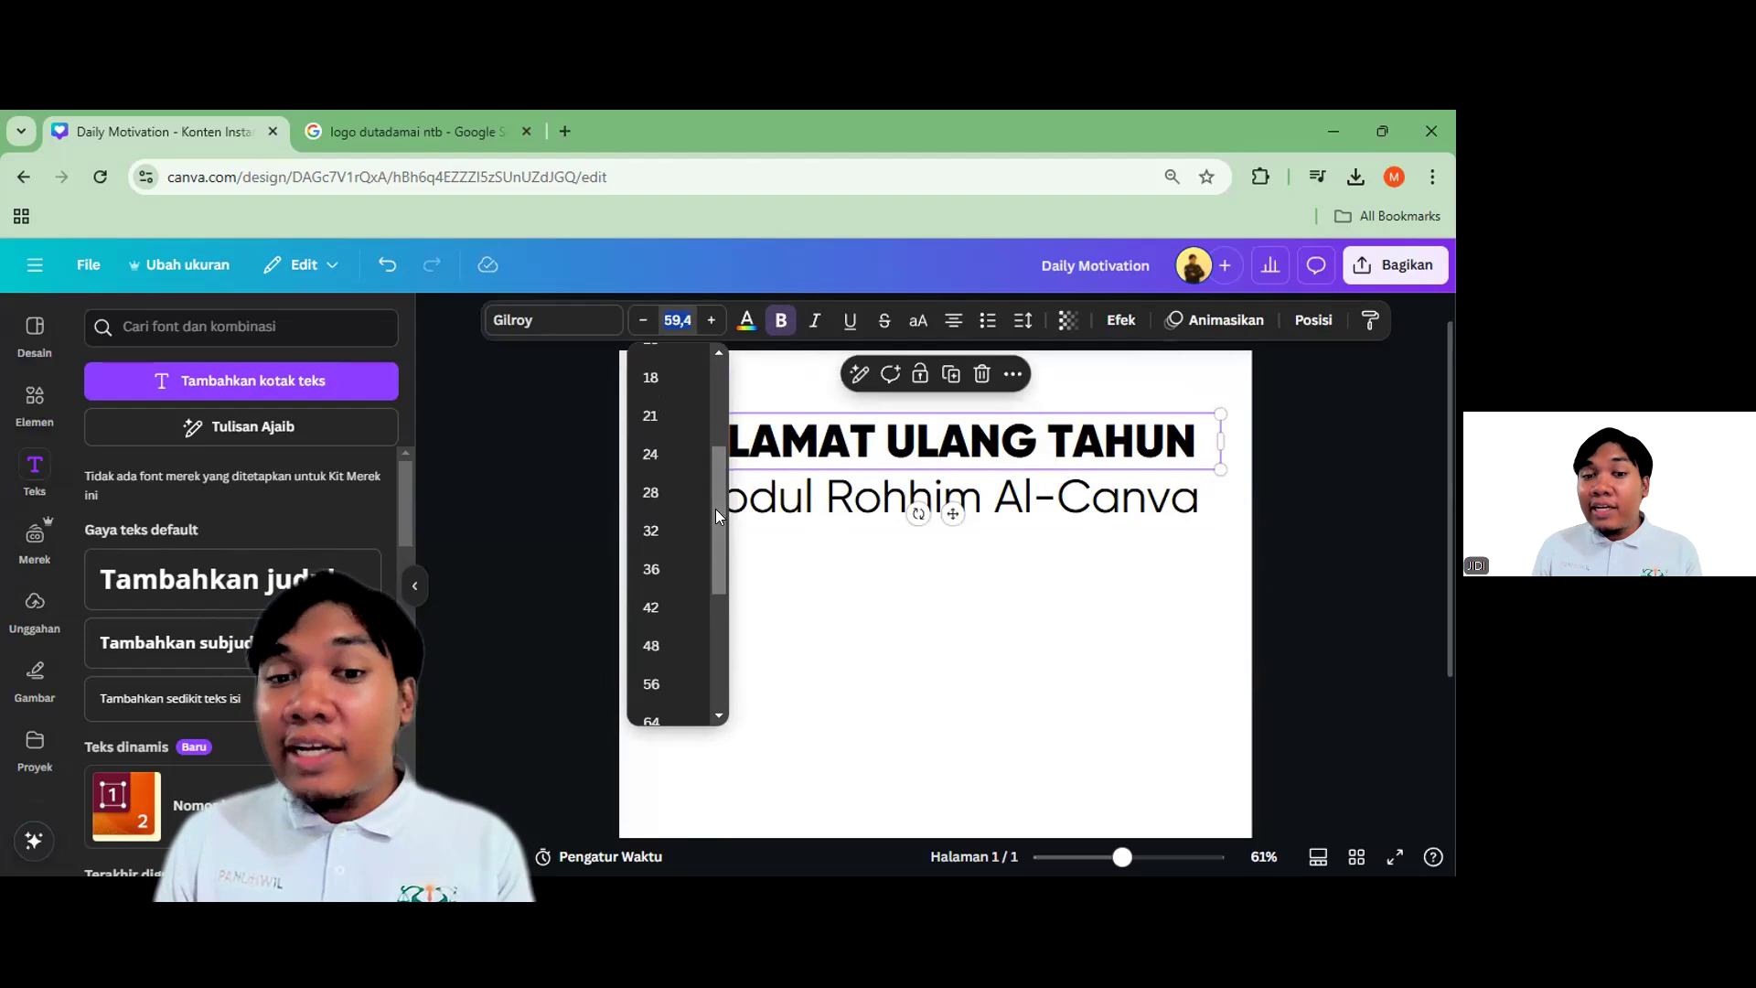
left_click(684, 647)
Set the name line beneath the heading to font size 32
left_click(933, 501)
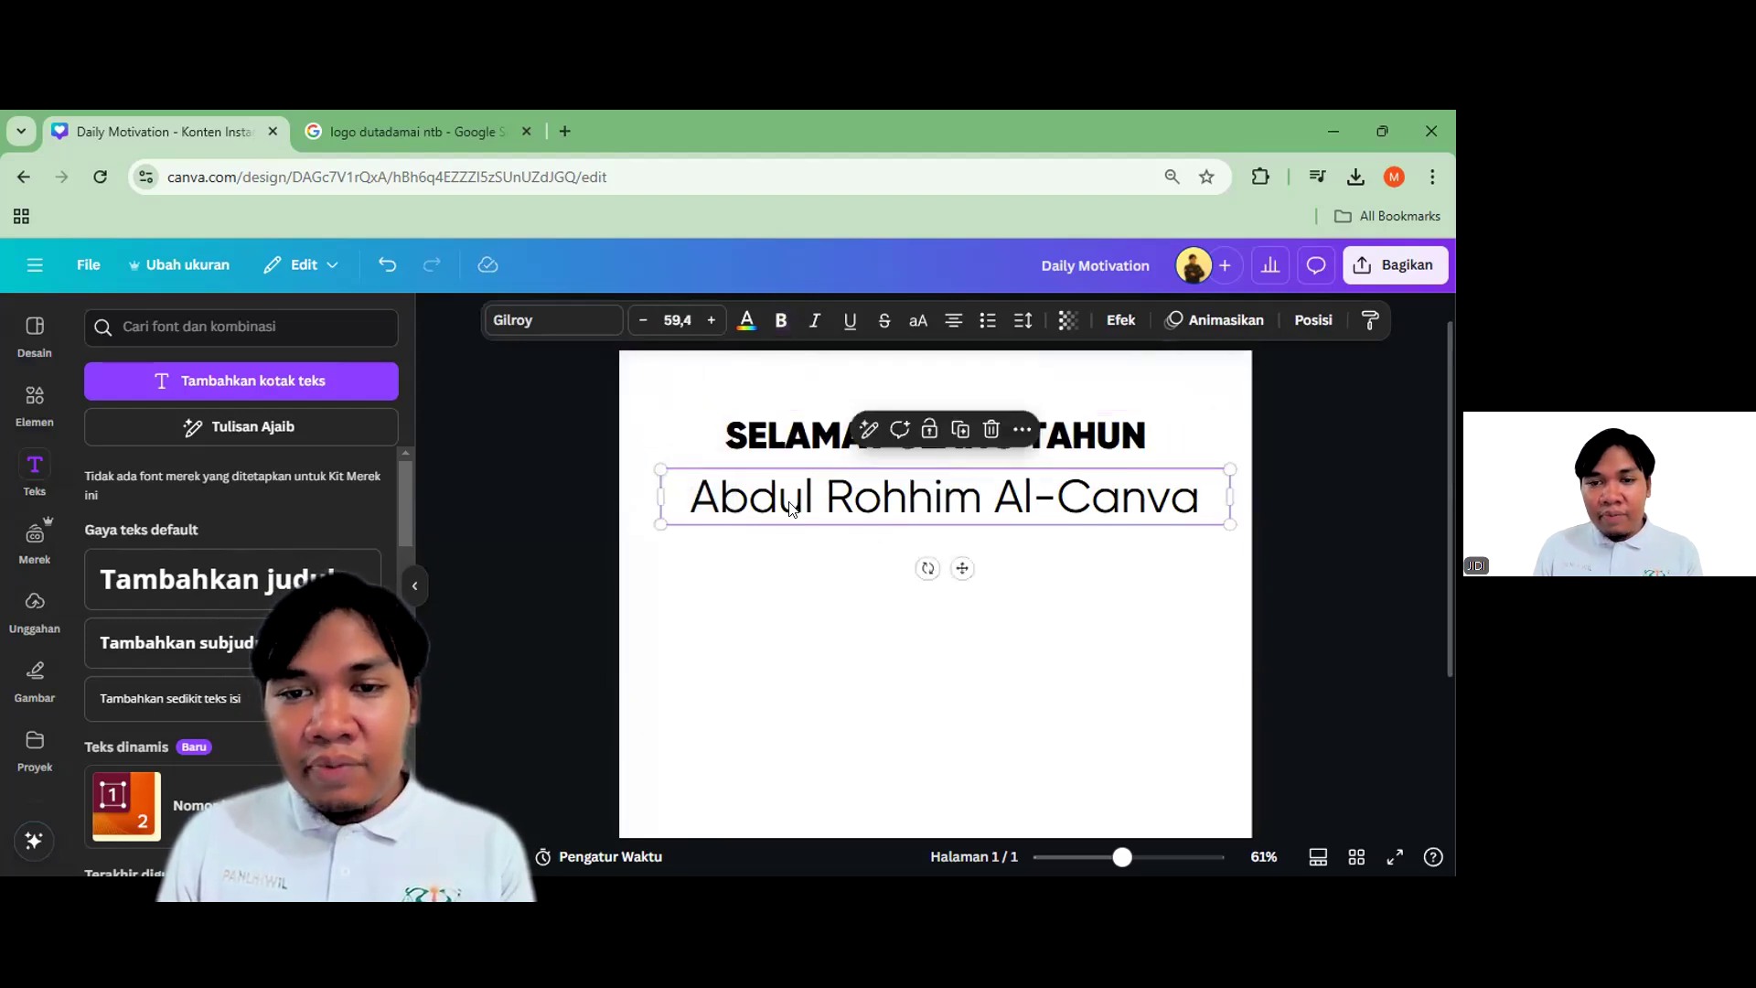
left_click(677, 320)
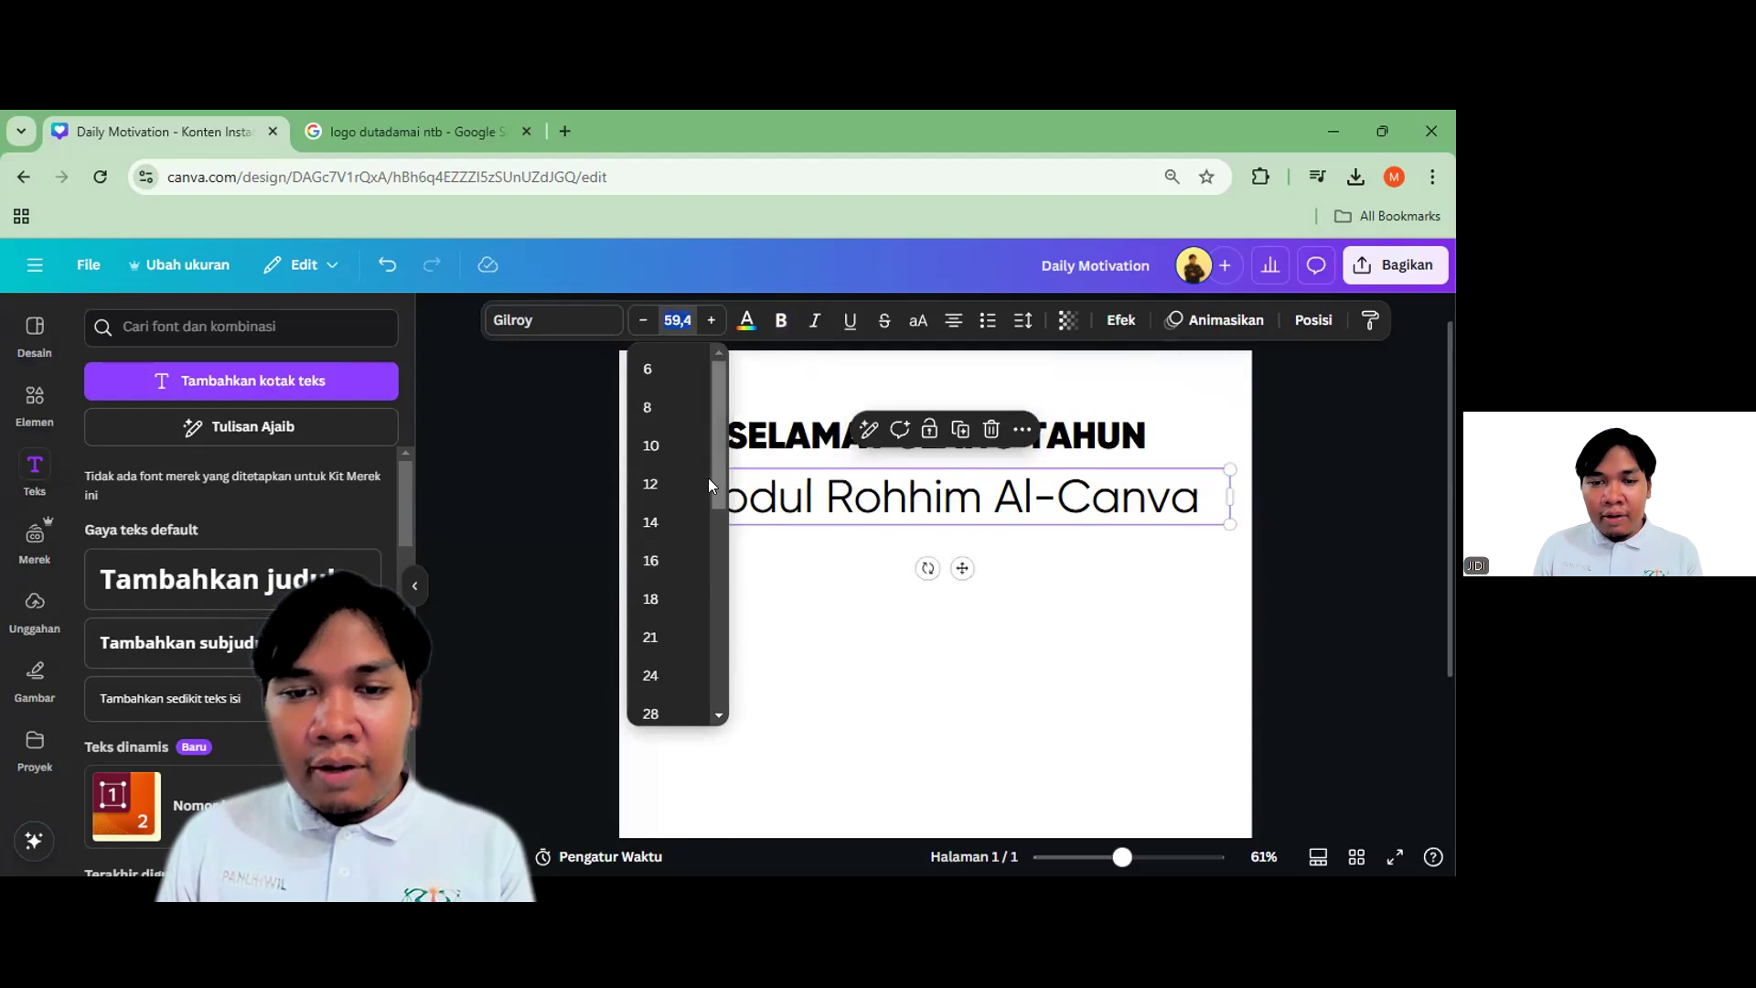
left_click_drag(718, 567, 719, 573)
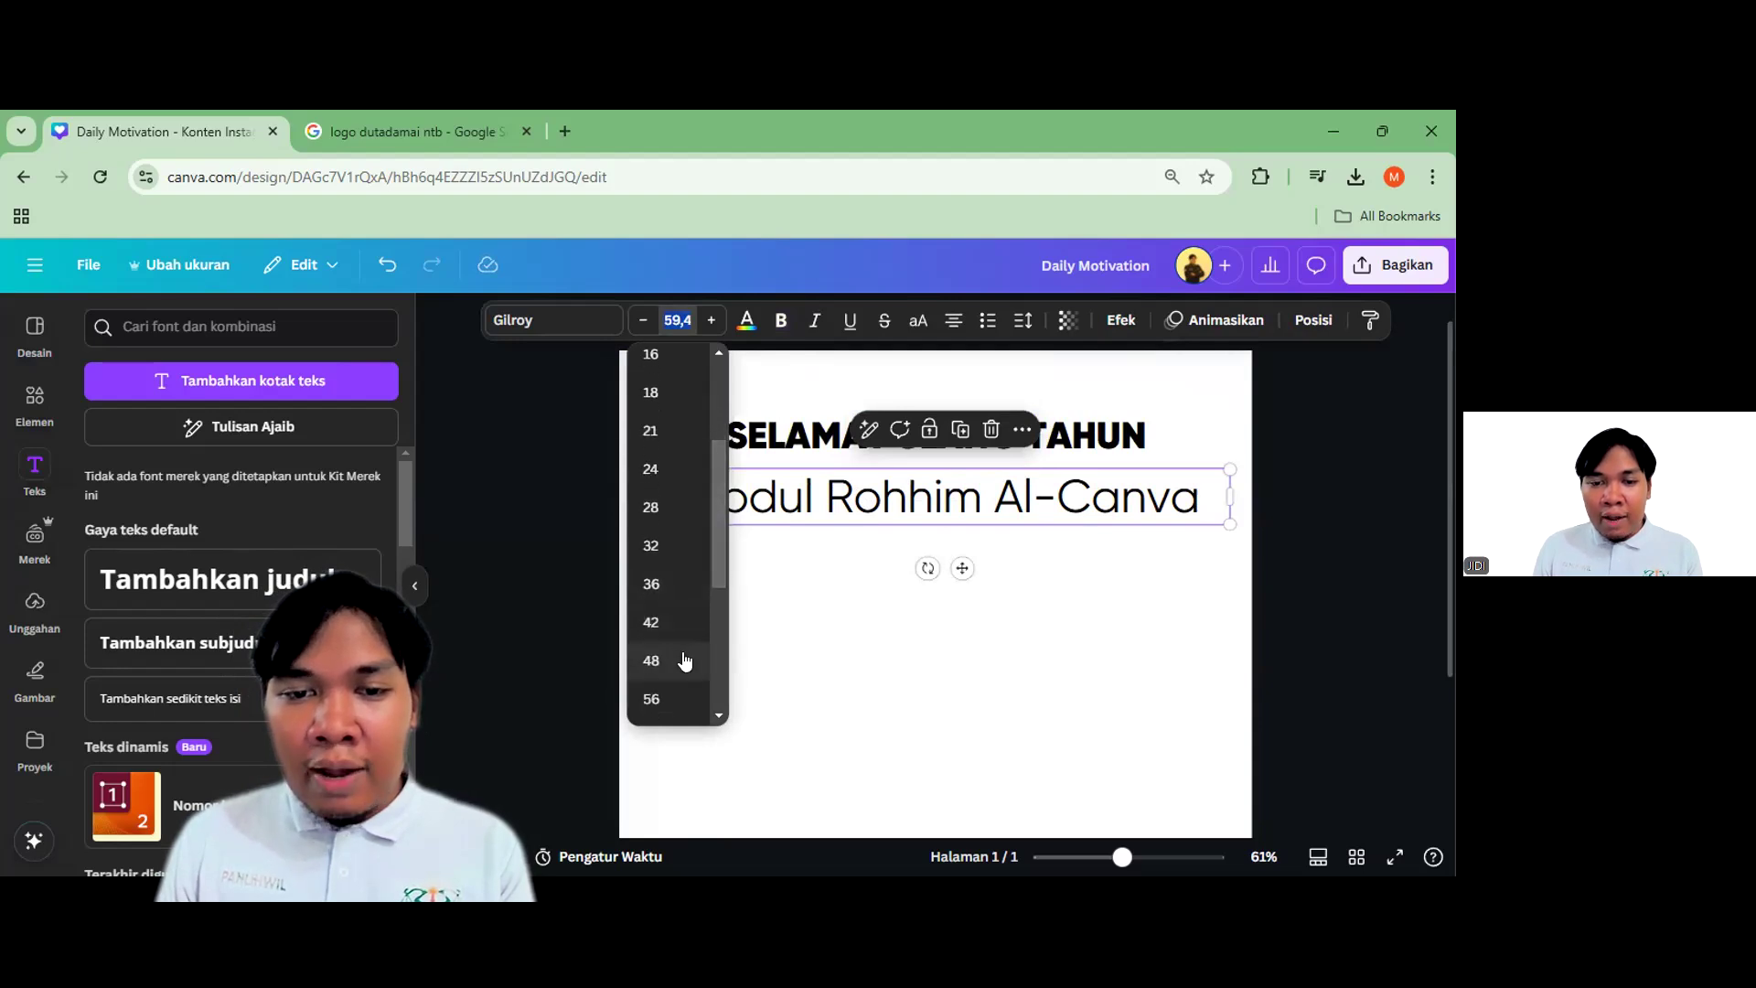
left_click(652, 549)
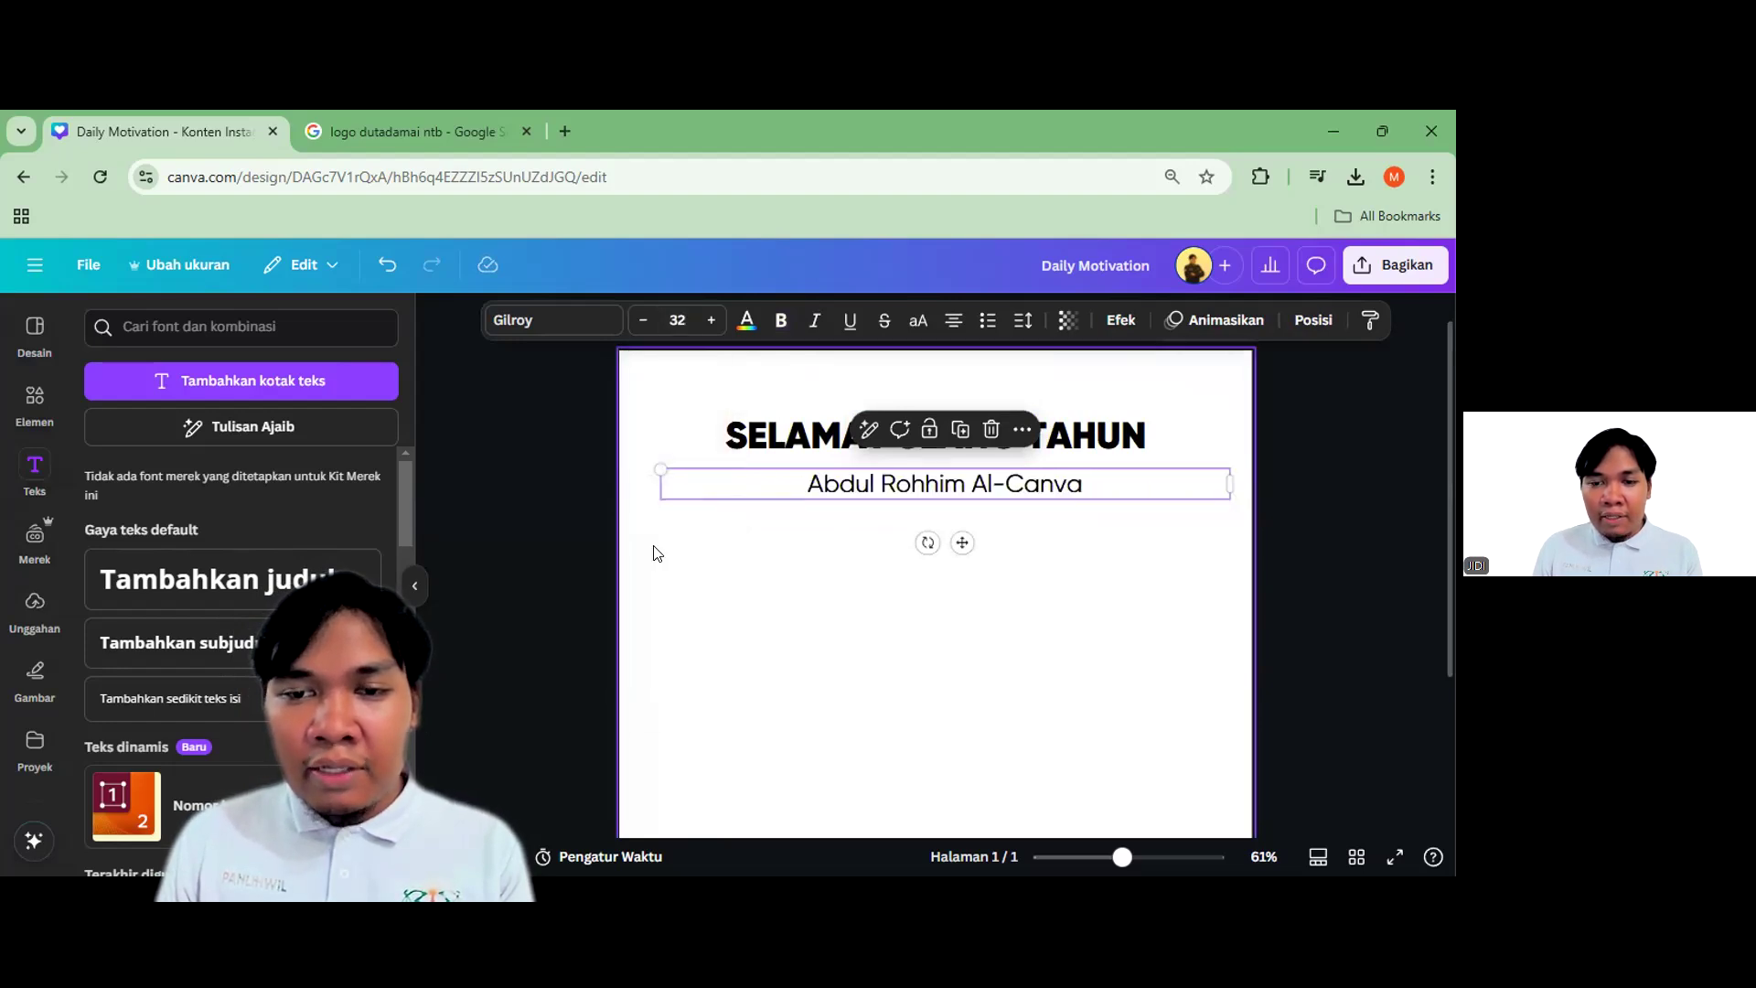
left_click(650, 549)
left_click(968, 487)
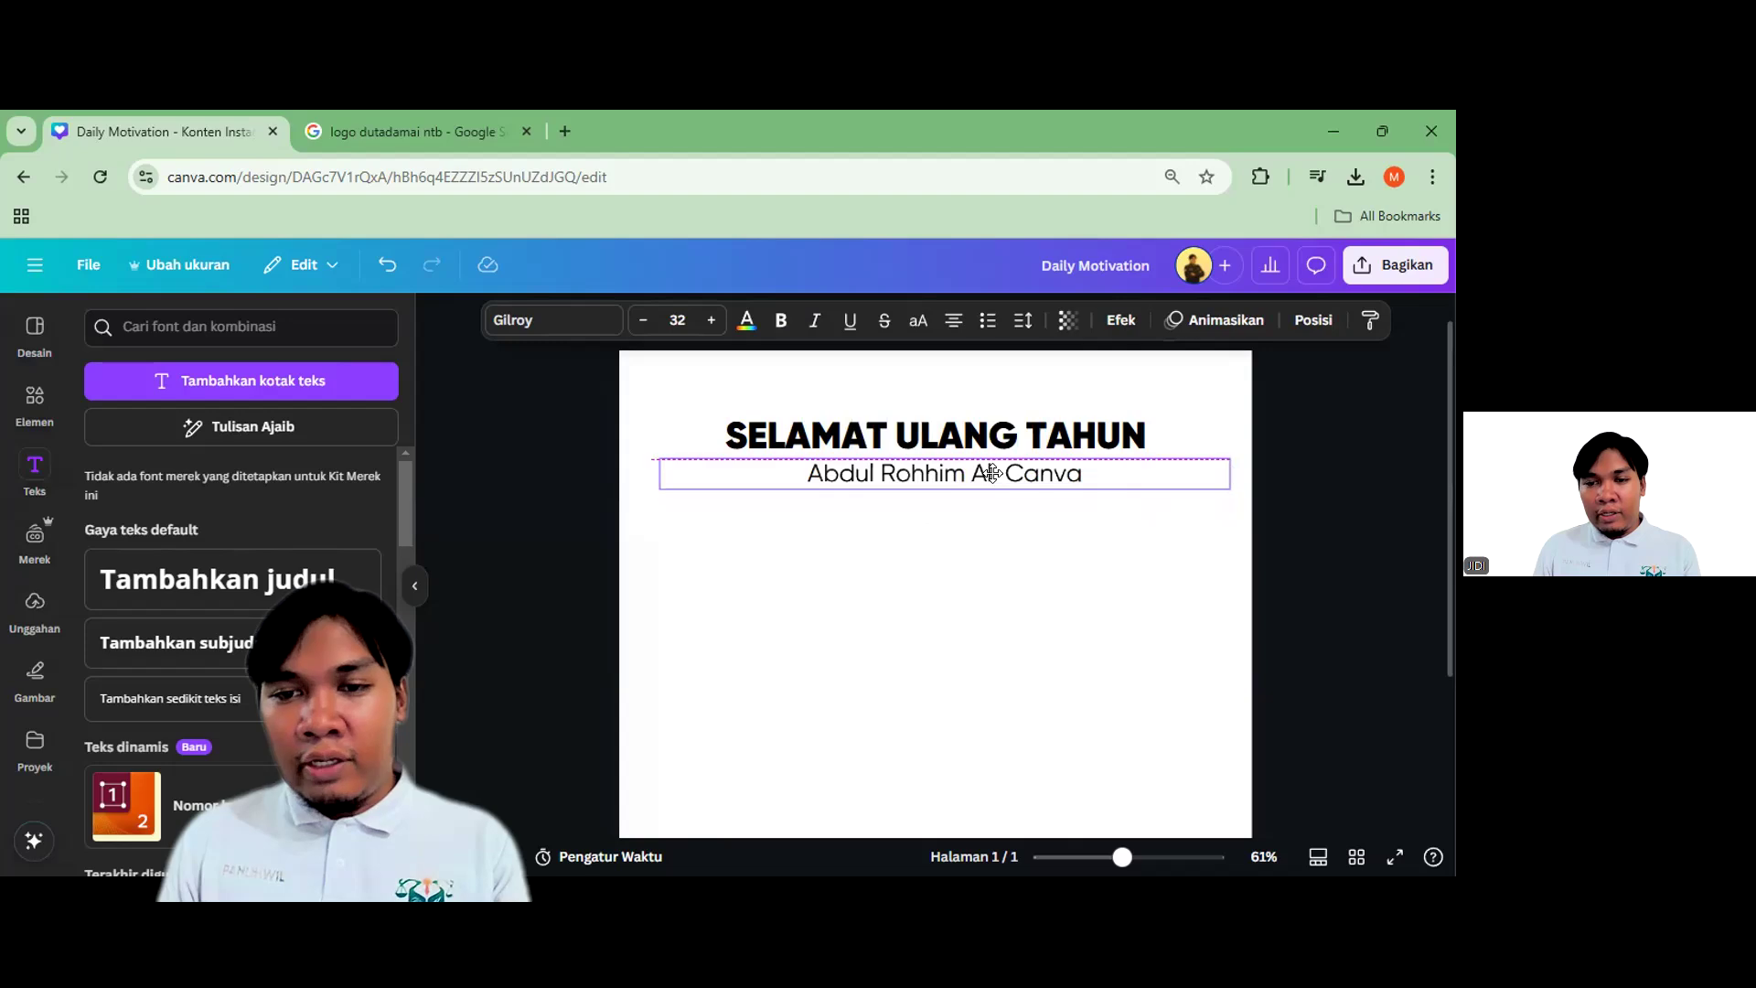
left_click(948, 525)
scroll(741, 479, "down", 2)
left_click(1205, 615)
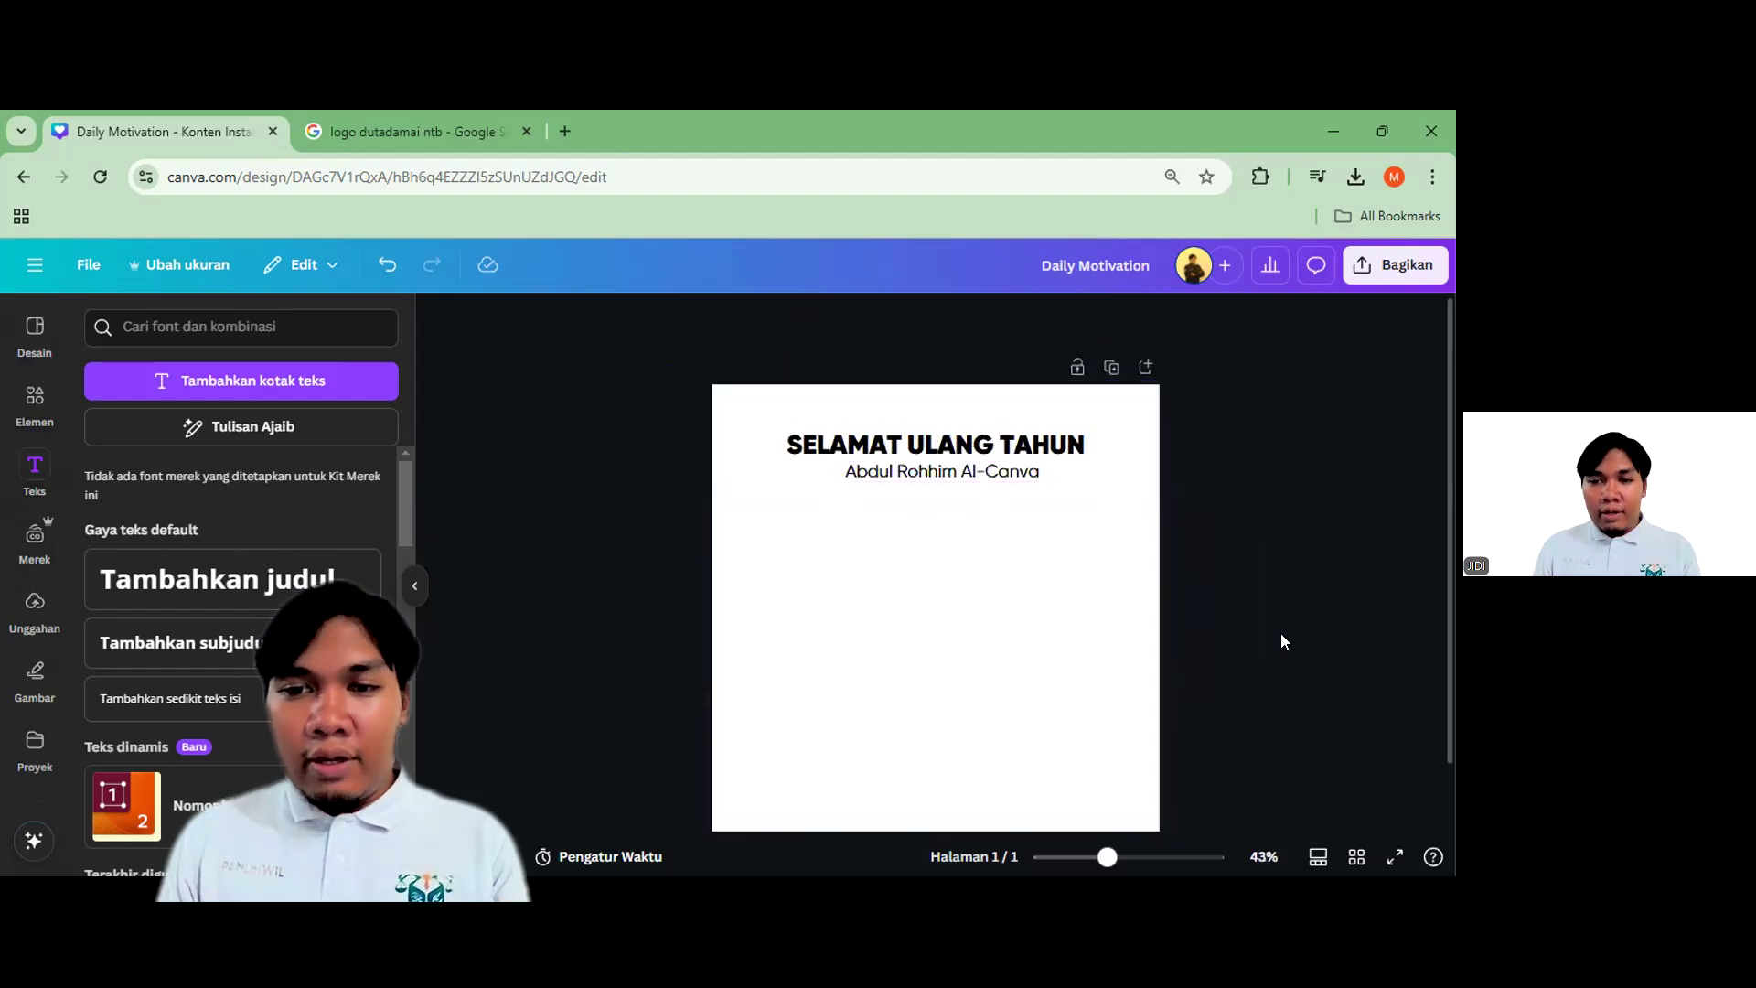
left_click(1017, 472)
Duplicate the name line and retype the copy as “Semoga Kaya dan Sehat”
scroll(1021, 485, "up", 3)
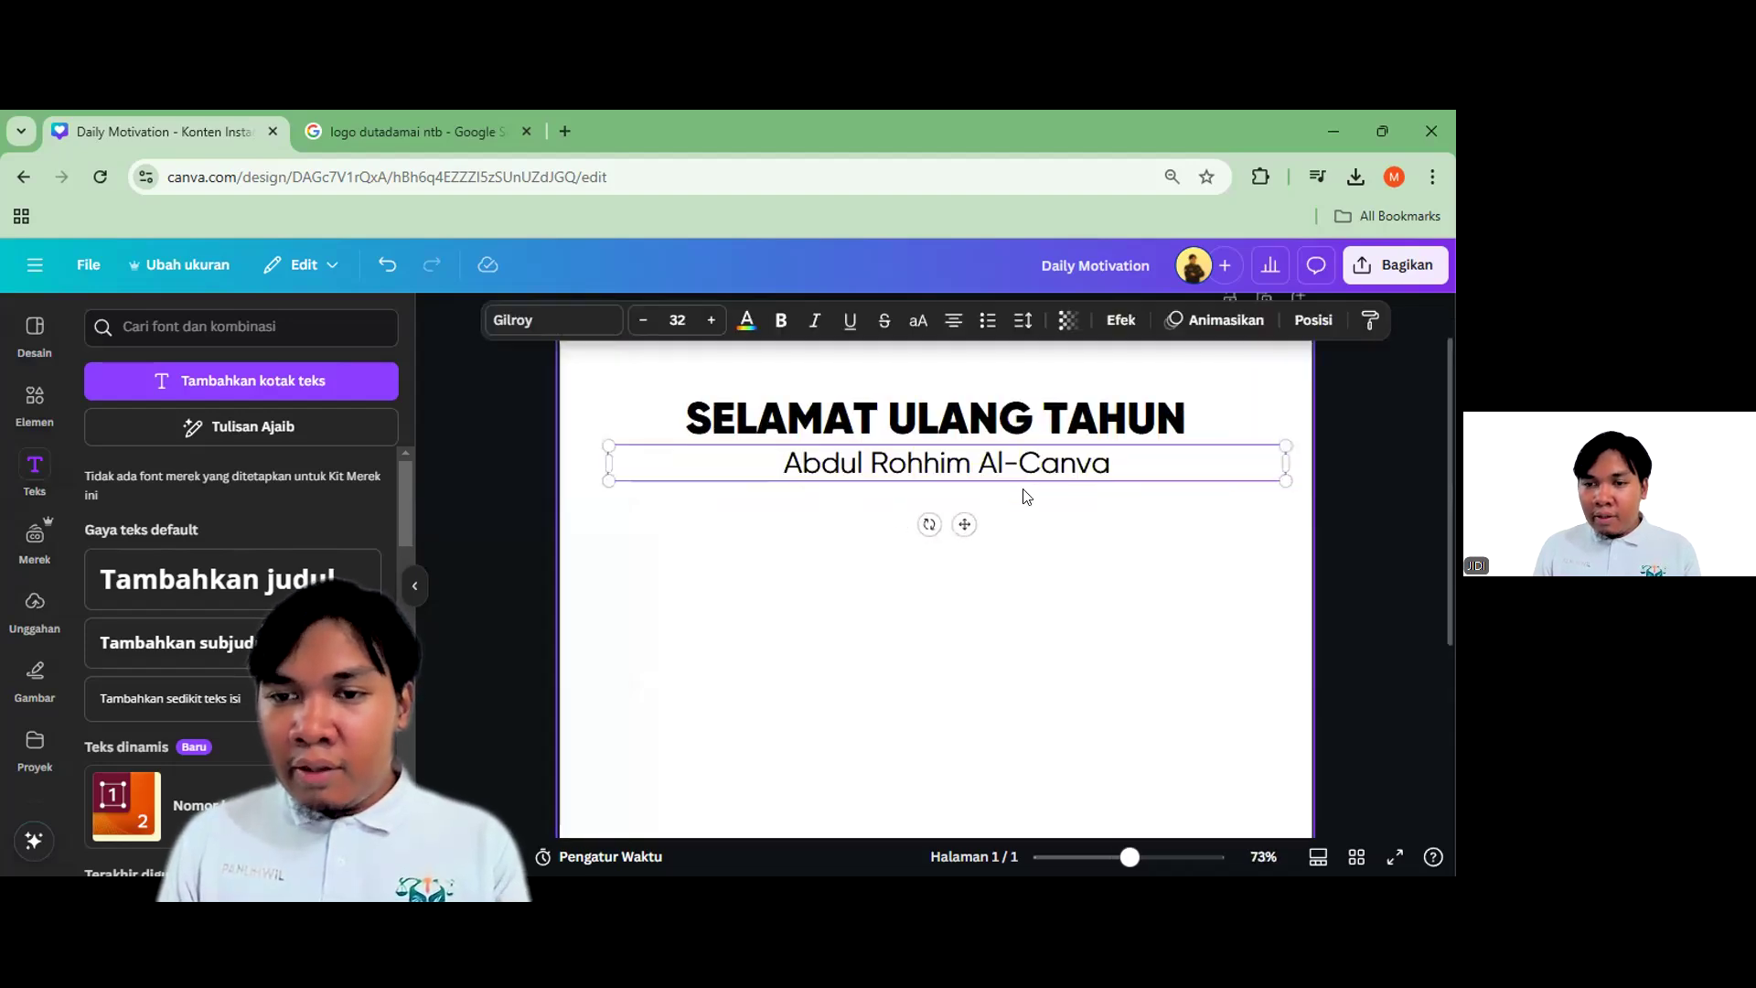
key("ctrl+d")
double_click(1001, 506)
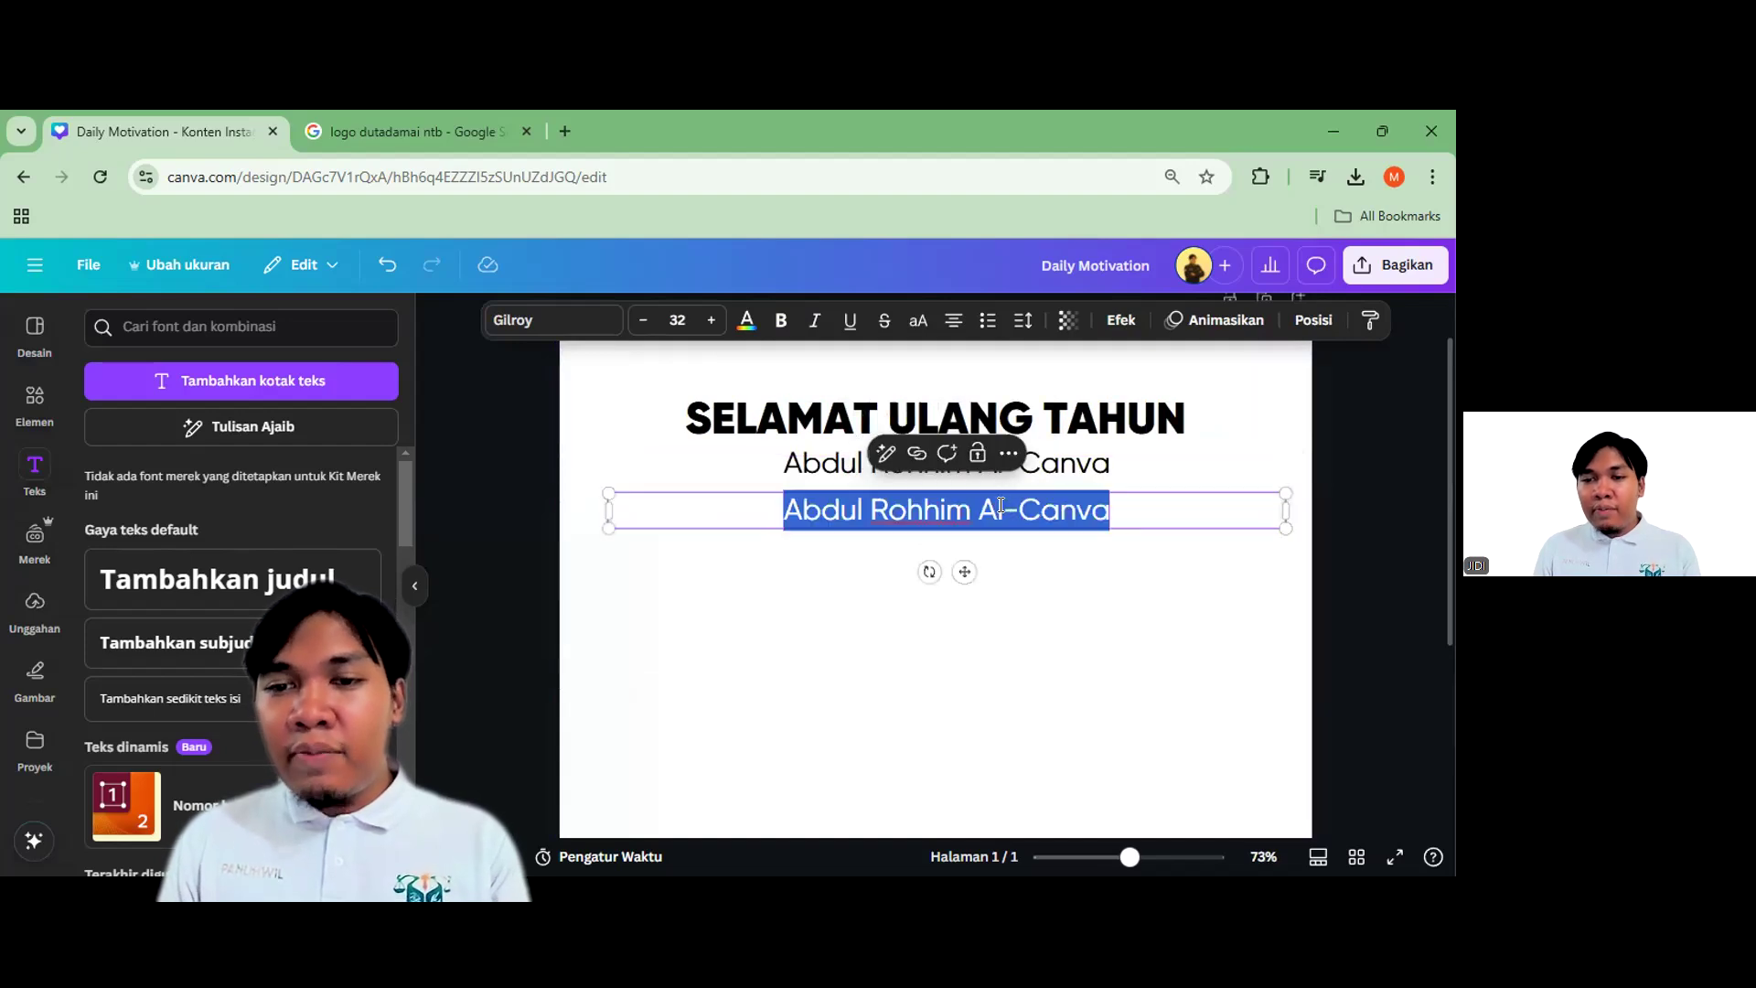
type("\"S")
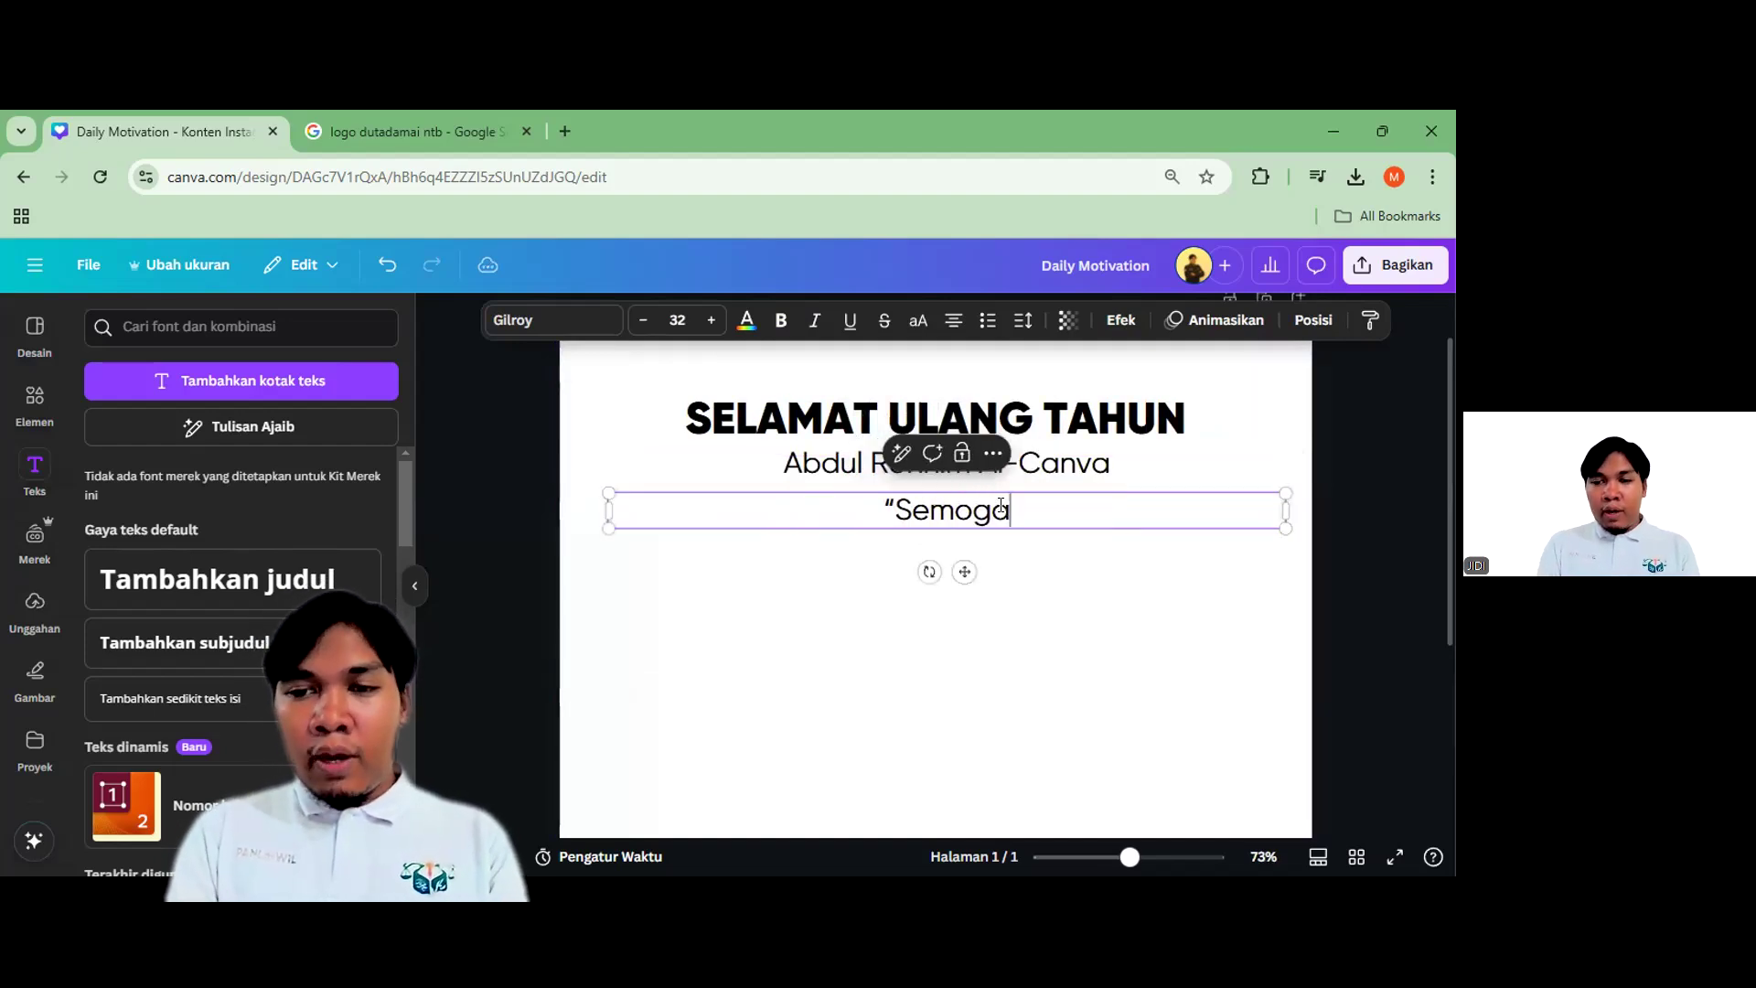
type("emoga Kaya")
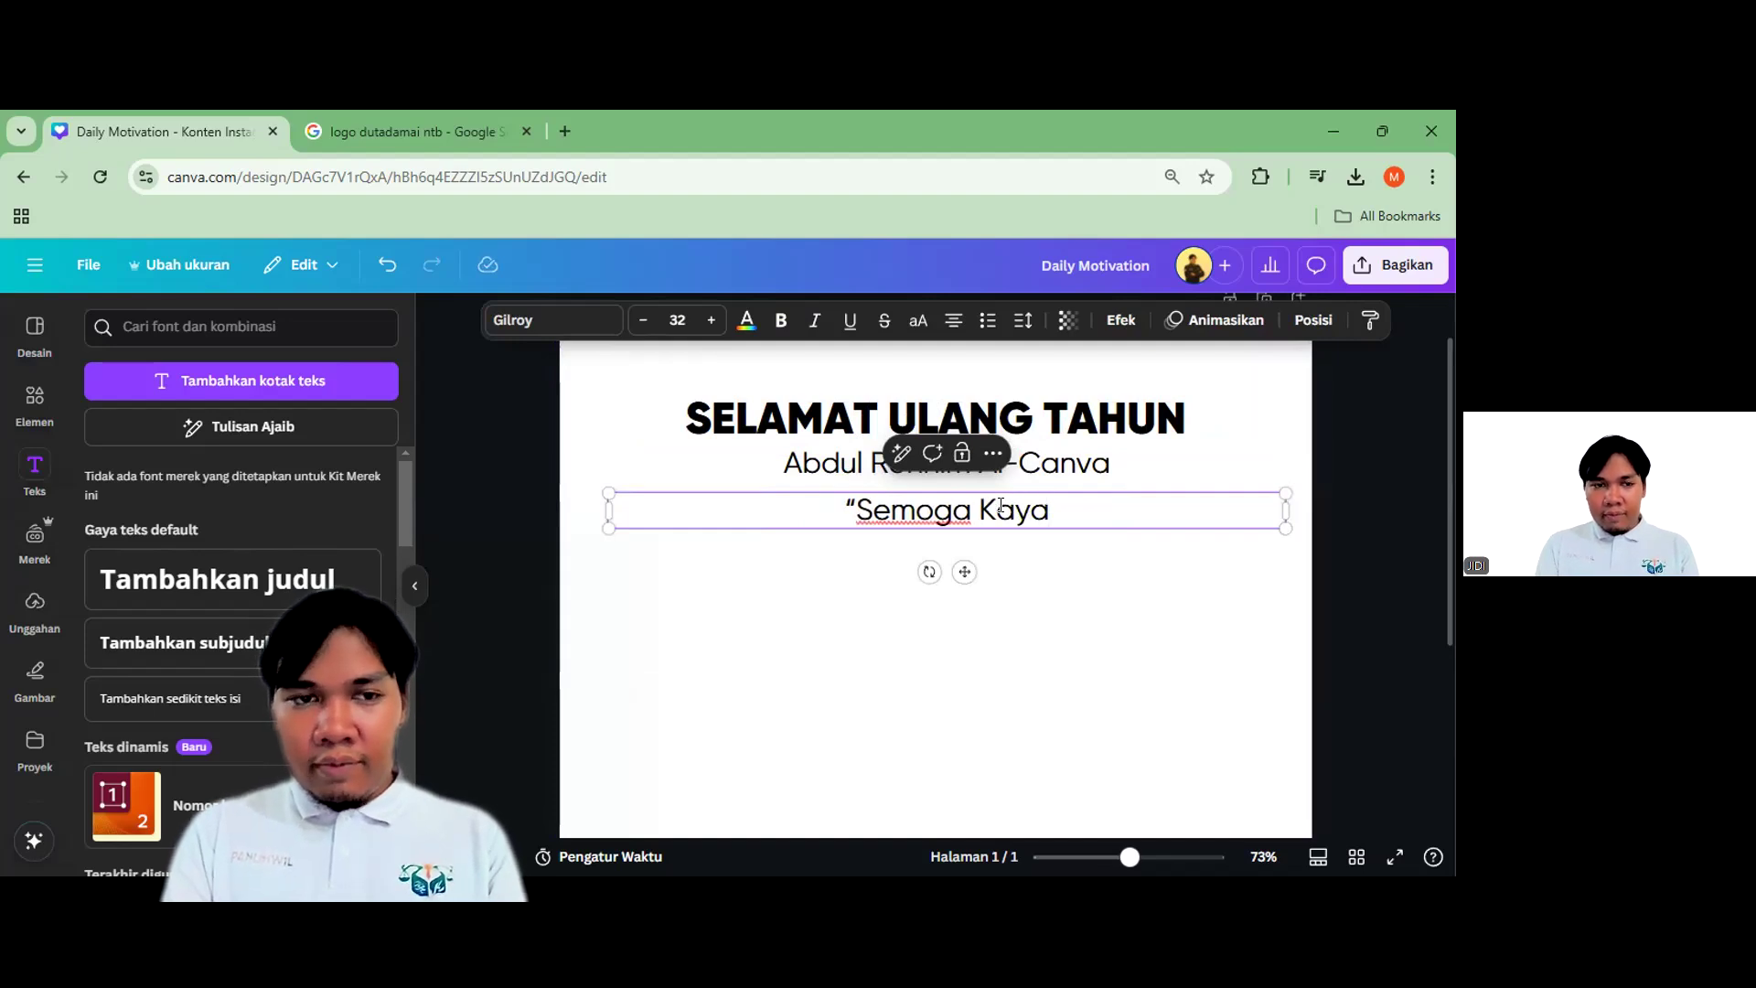
type(" dan S")
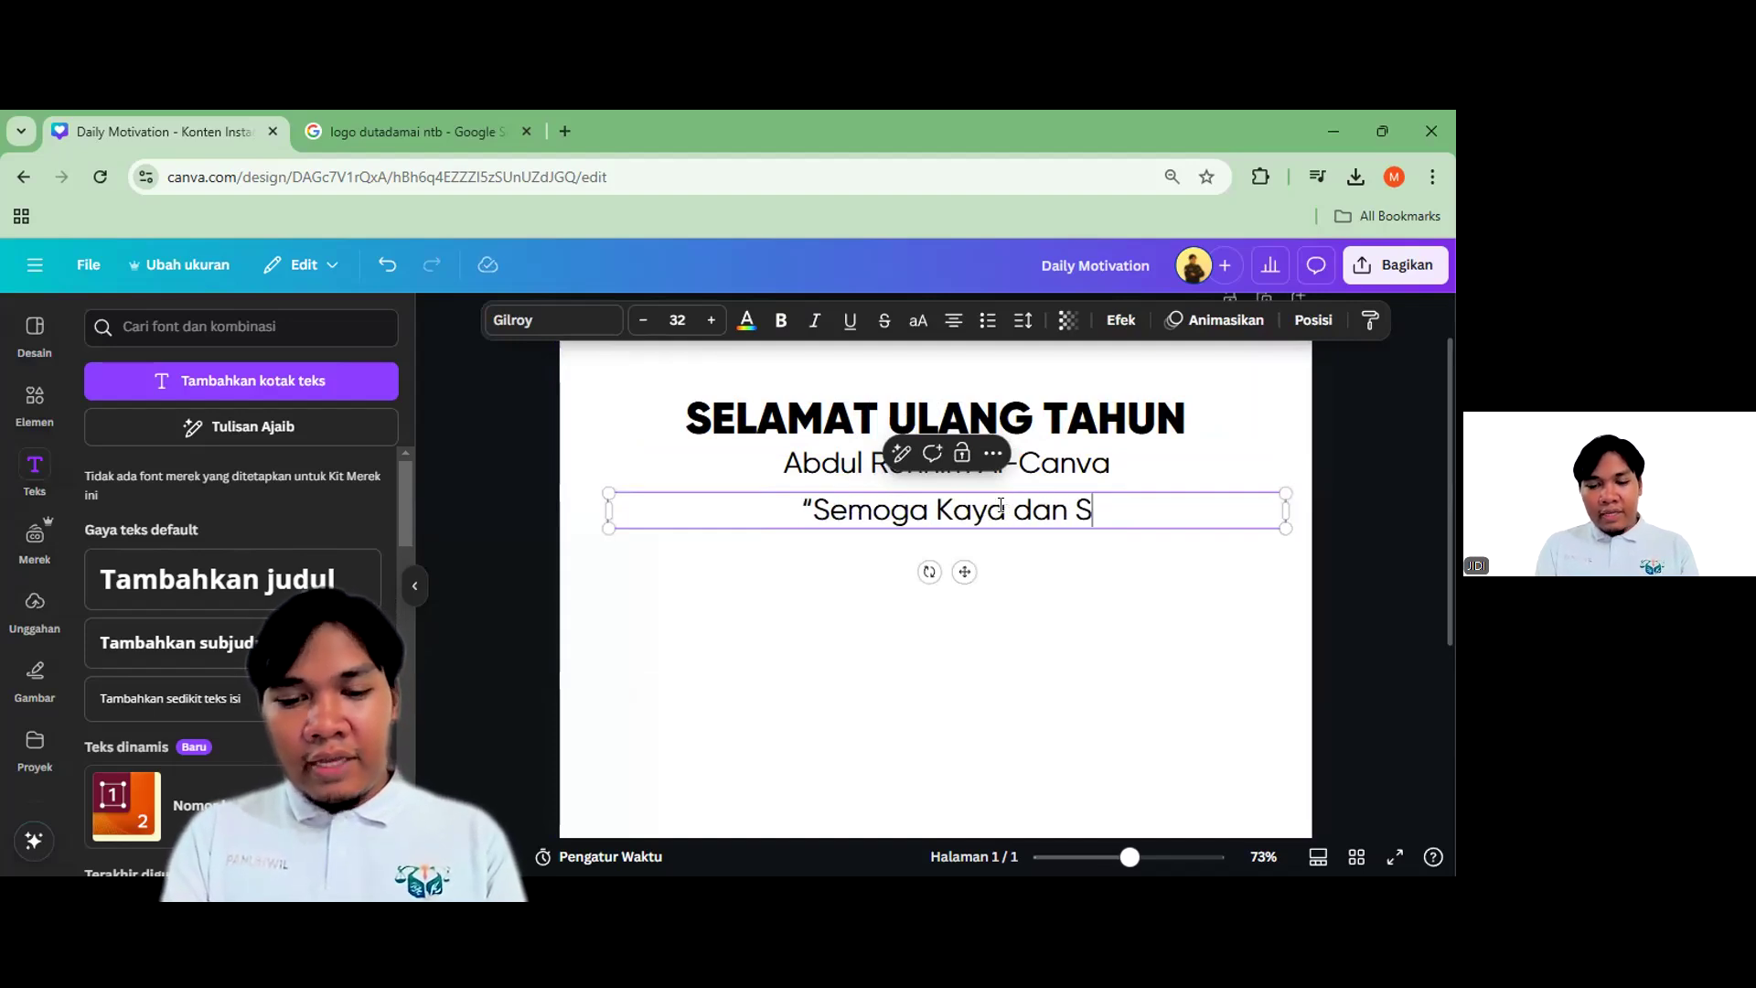
type("ehat\"")
key("Escape")
Make the wish italic at size 24 and move it up just under the name
left_click(815, 320)
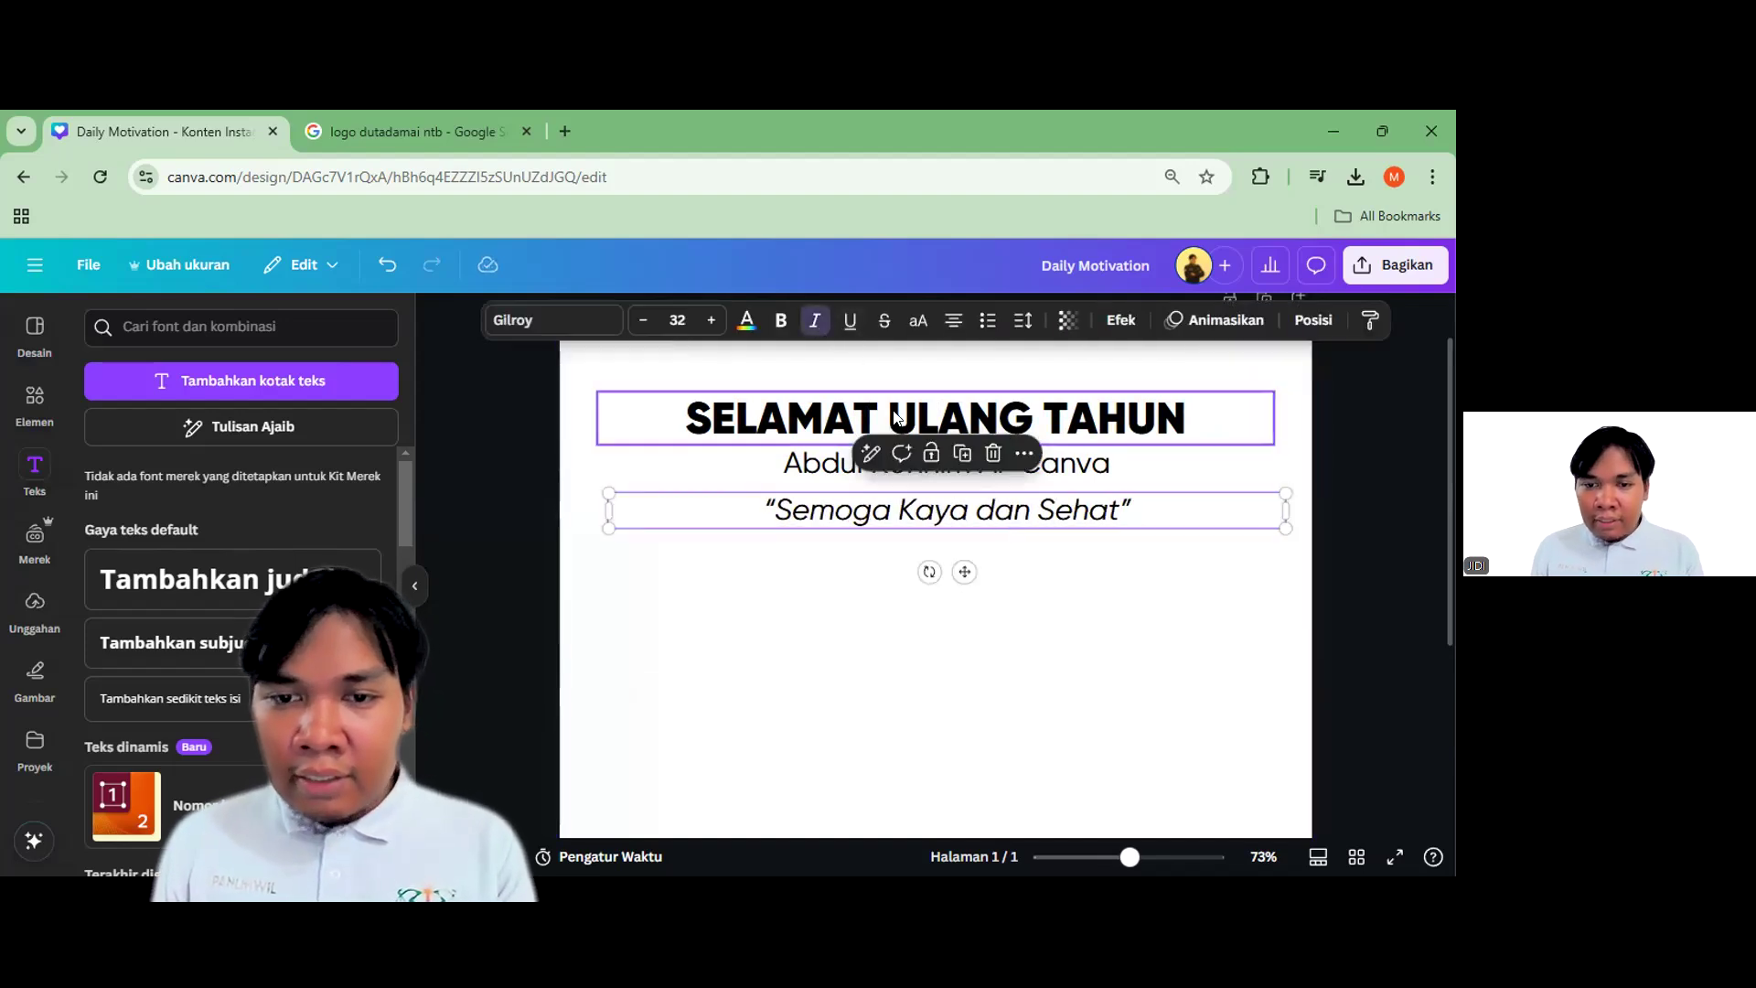
left_click(677, 320)
left_click(677, 497)
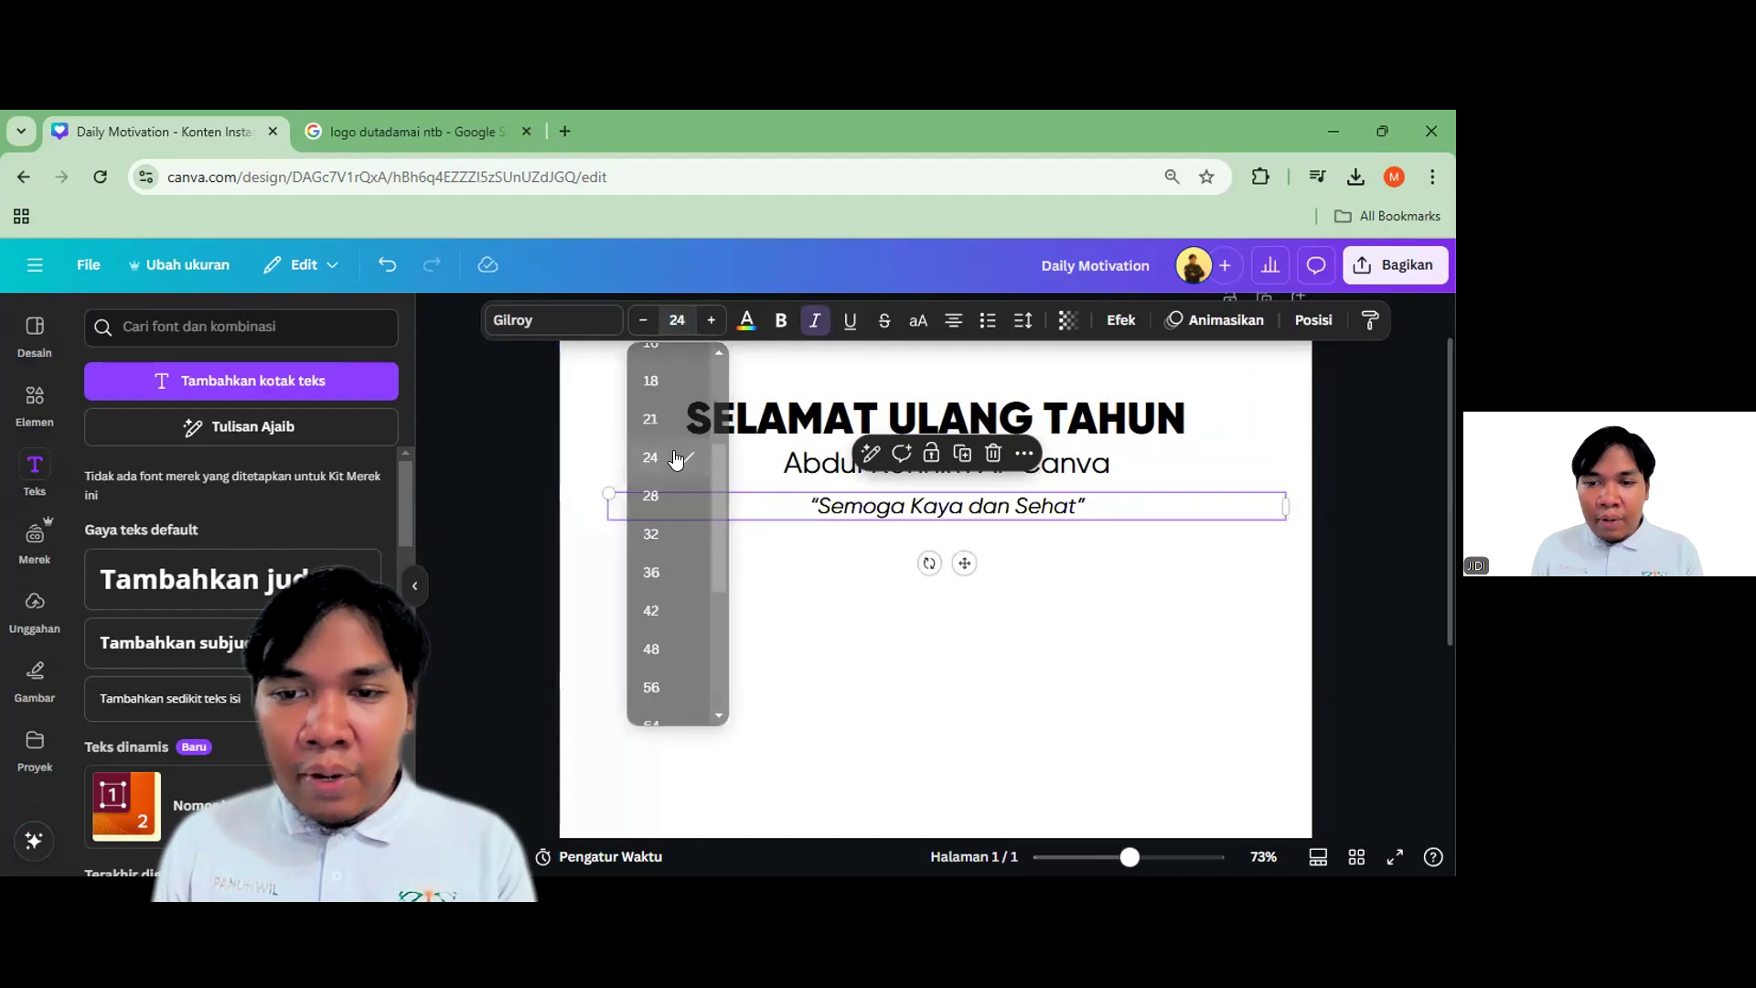
left_click(1013, 548)
left_click(1013, 514)
left_click_drag(1013, 514, 1012, 499)
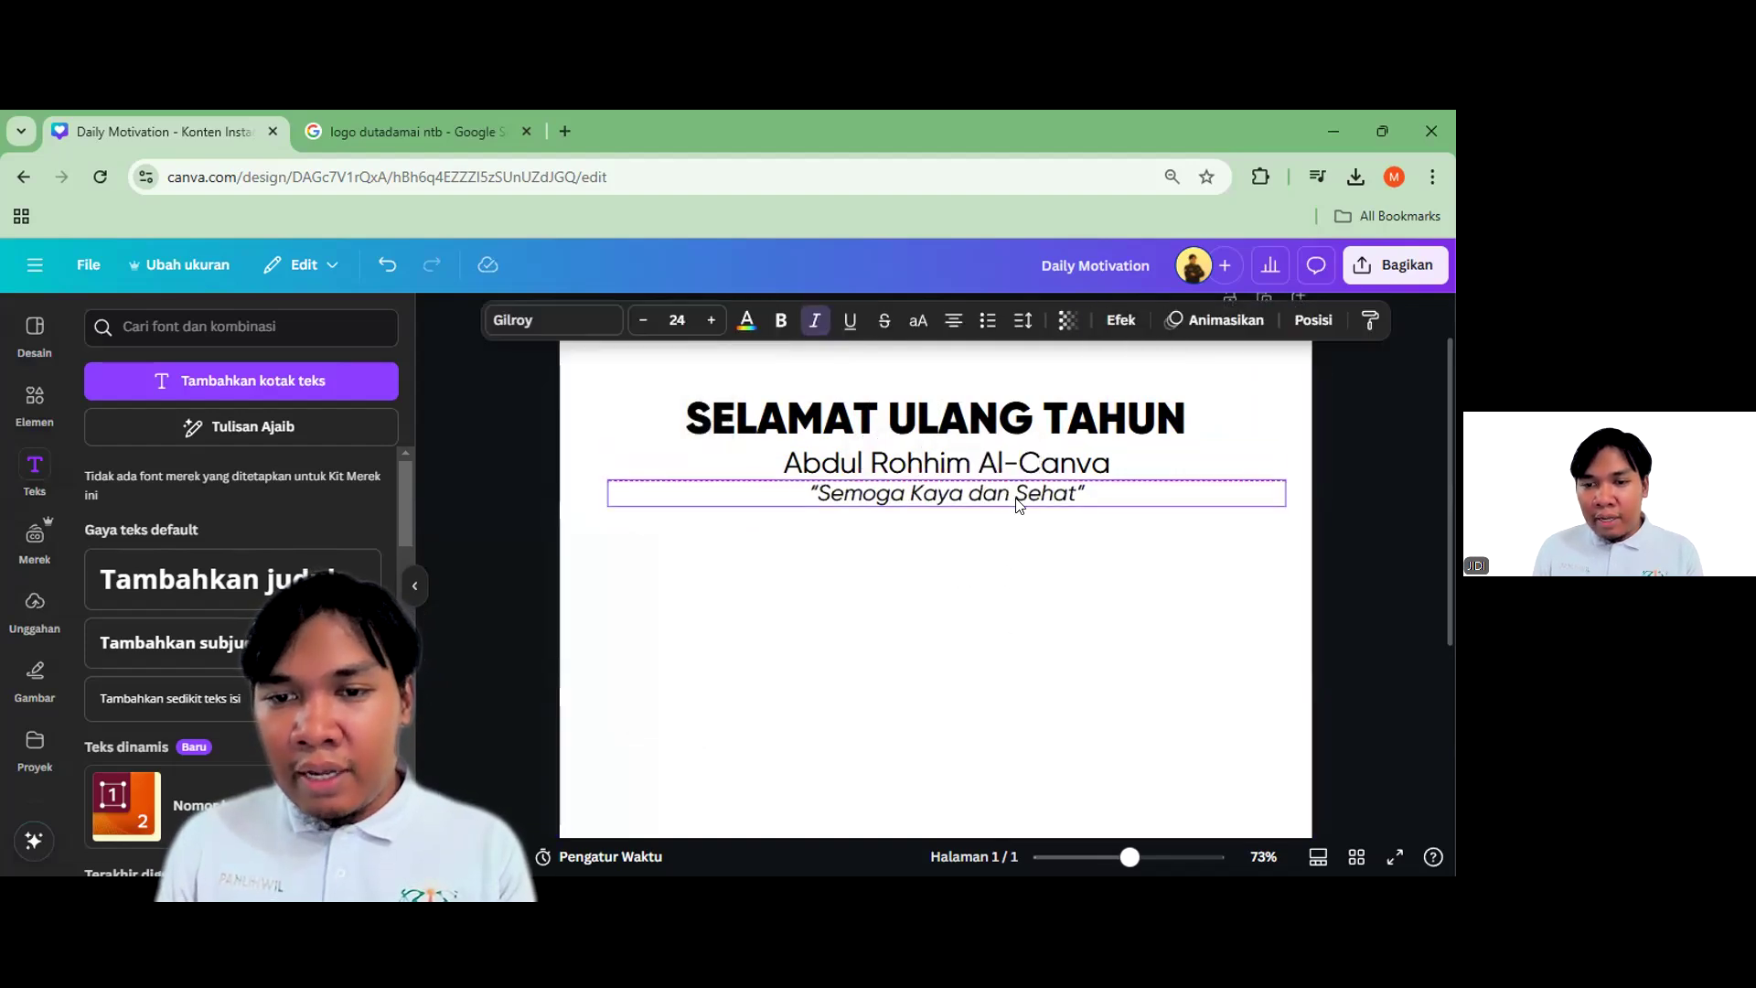
key("Escape")
scroll(1166, 544, "down", 3)
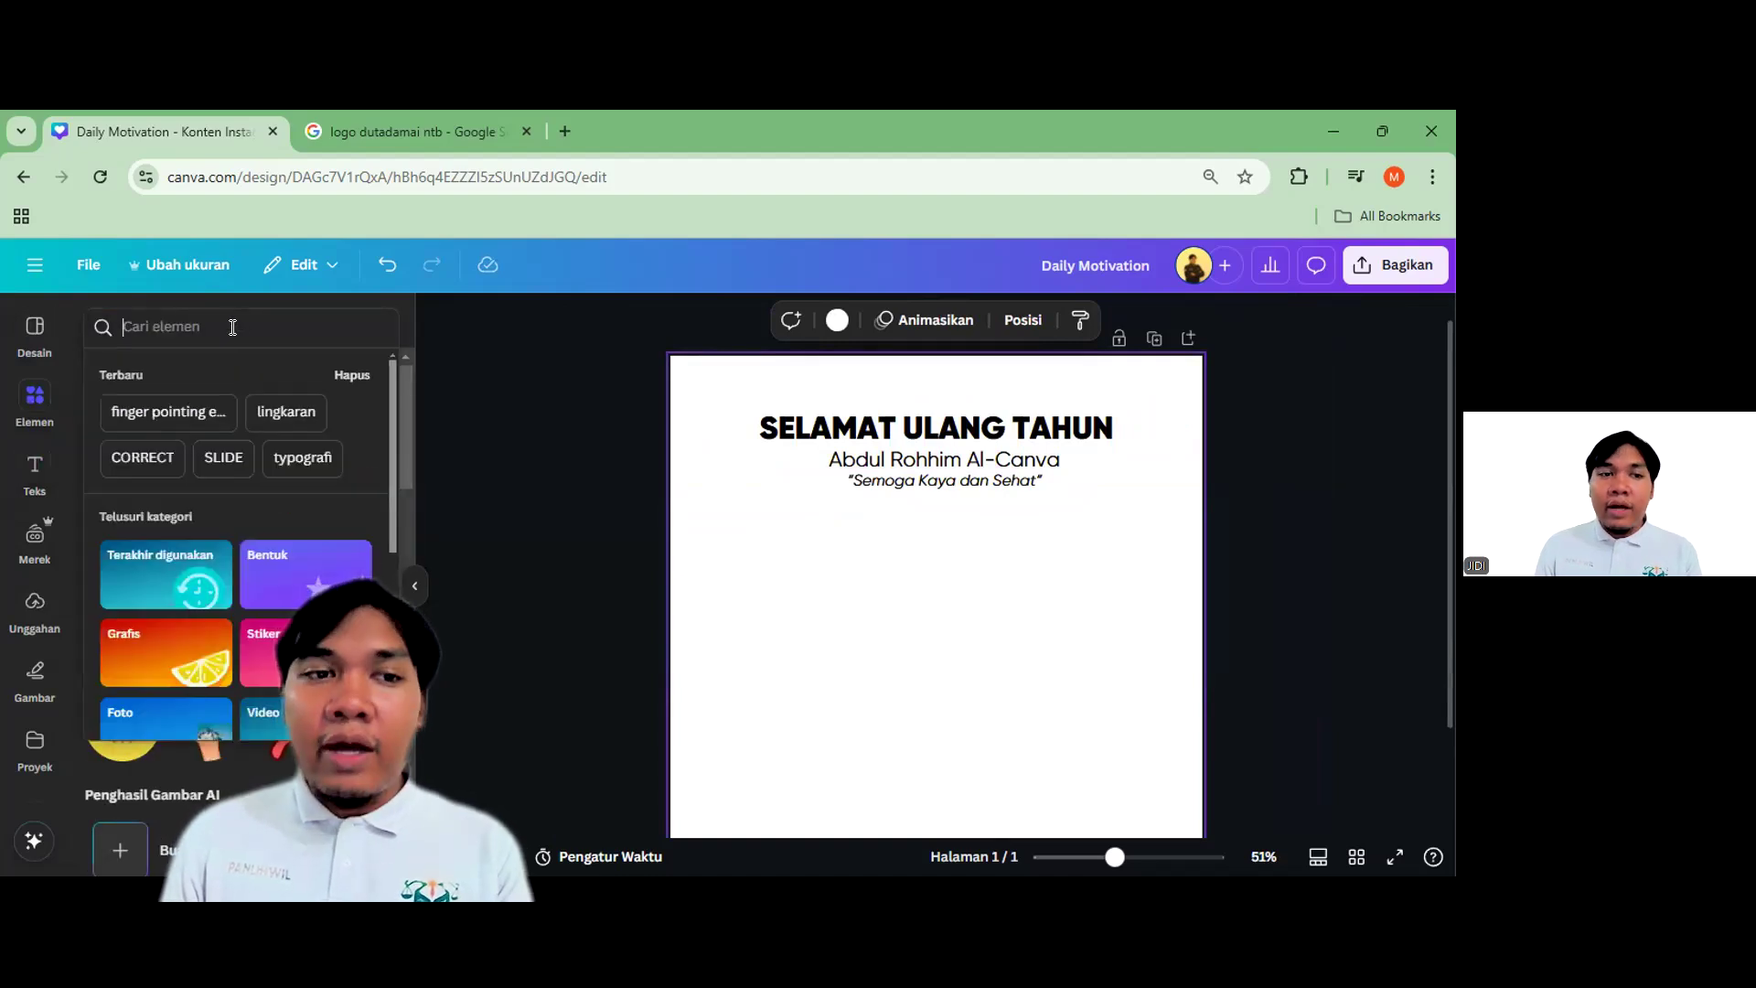
Search Elements for 'foto cowo', add the man-in-suit photo and remove its background
type("foto cowo")
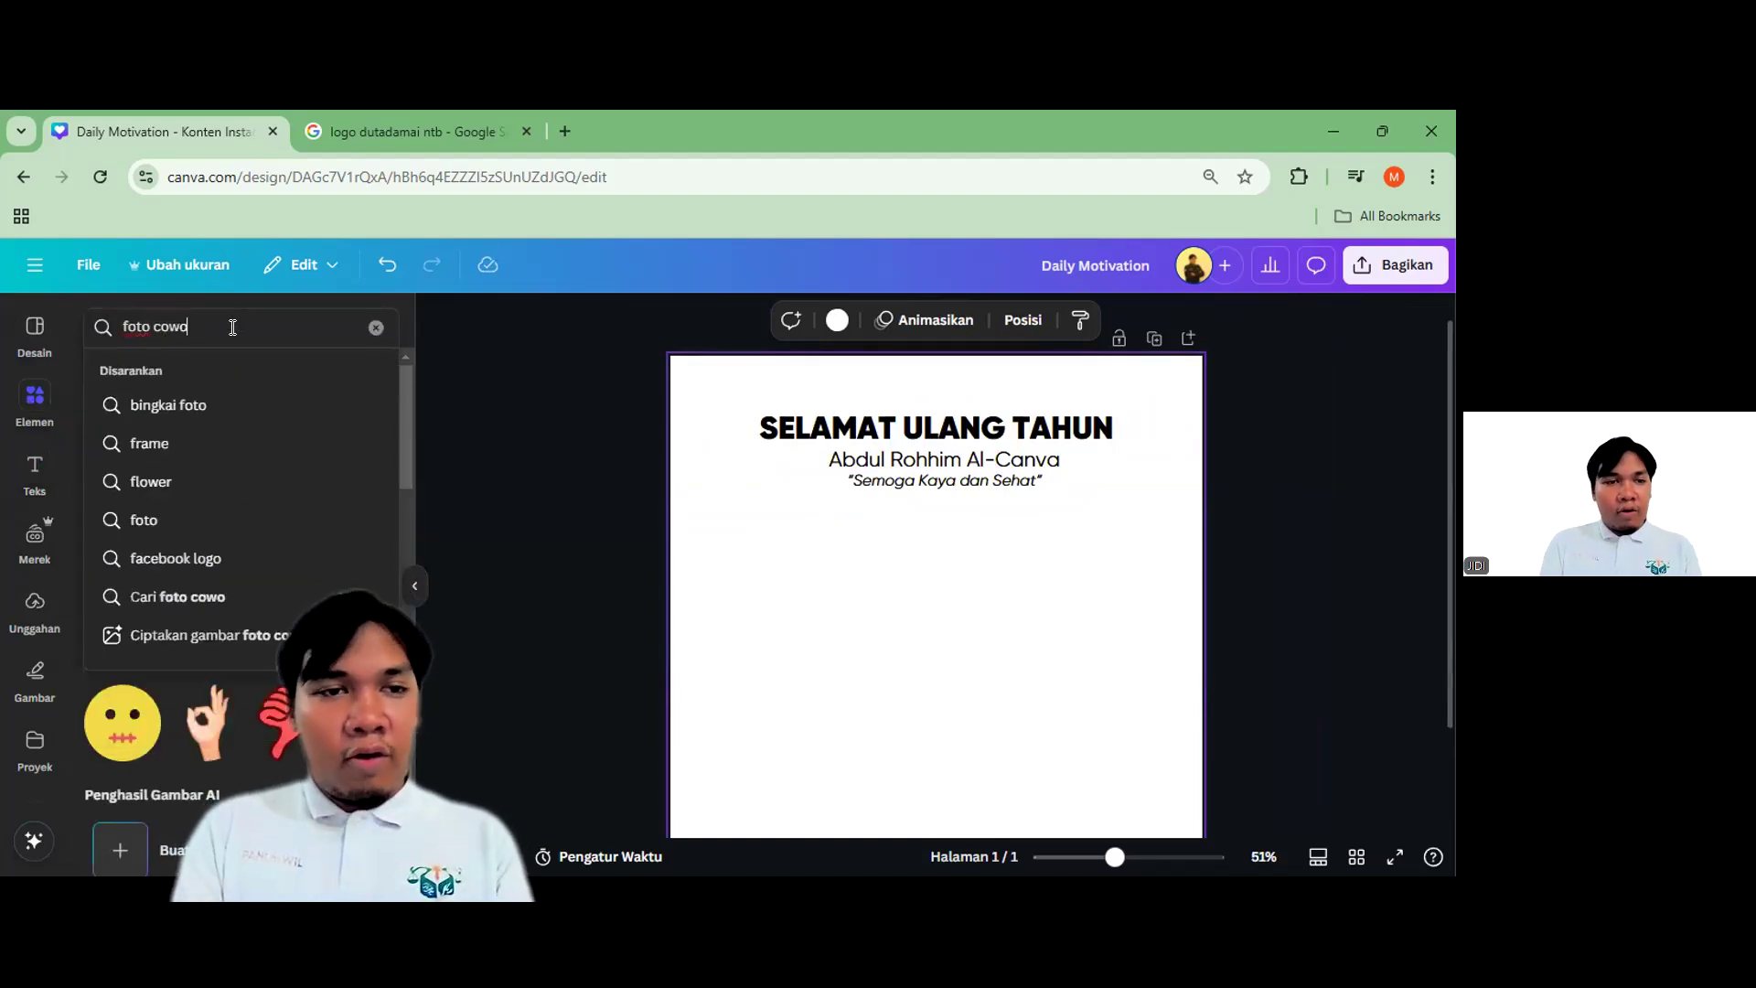
key("Return")
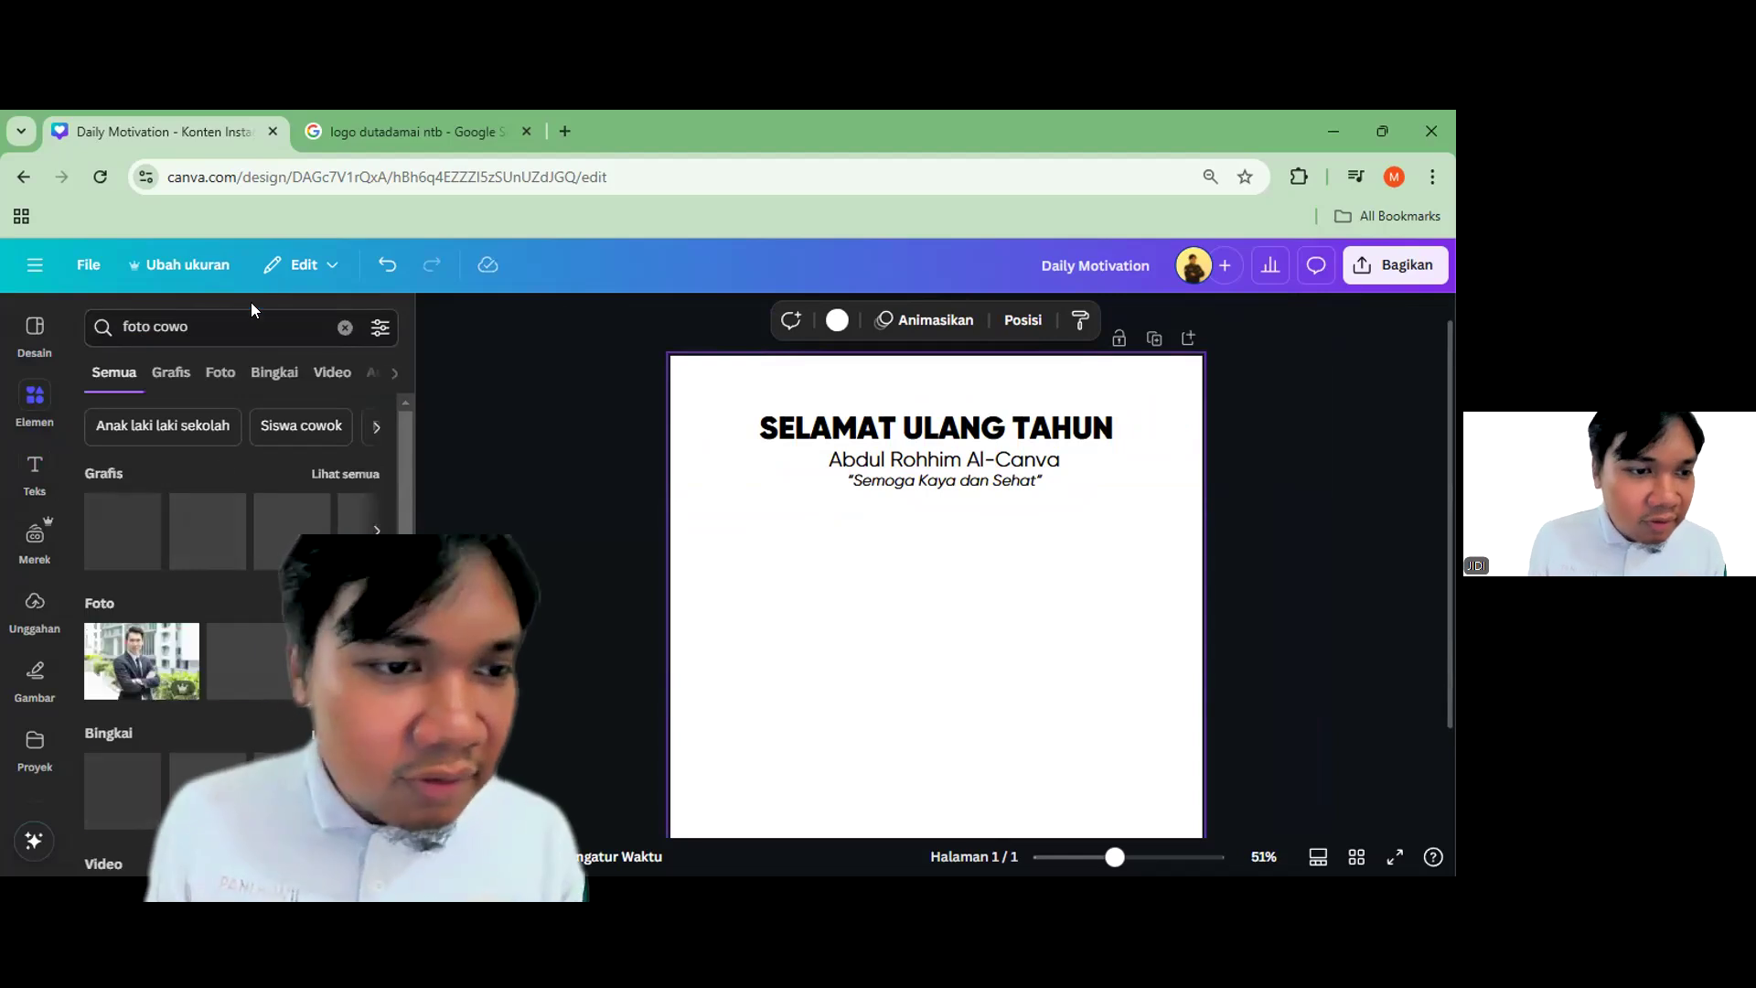
left_click(142, 660)
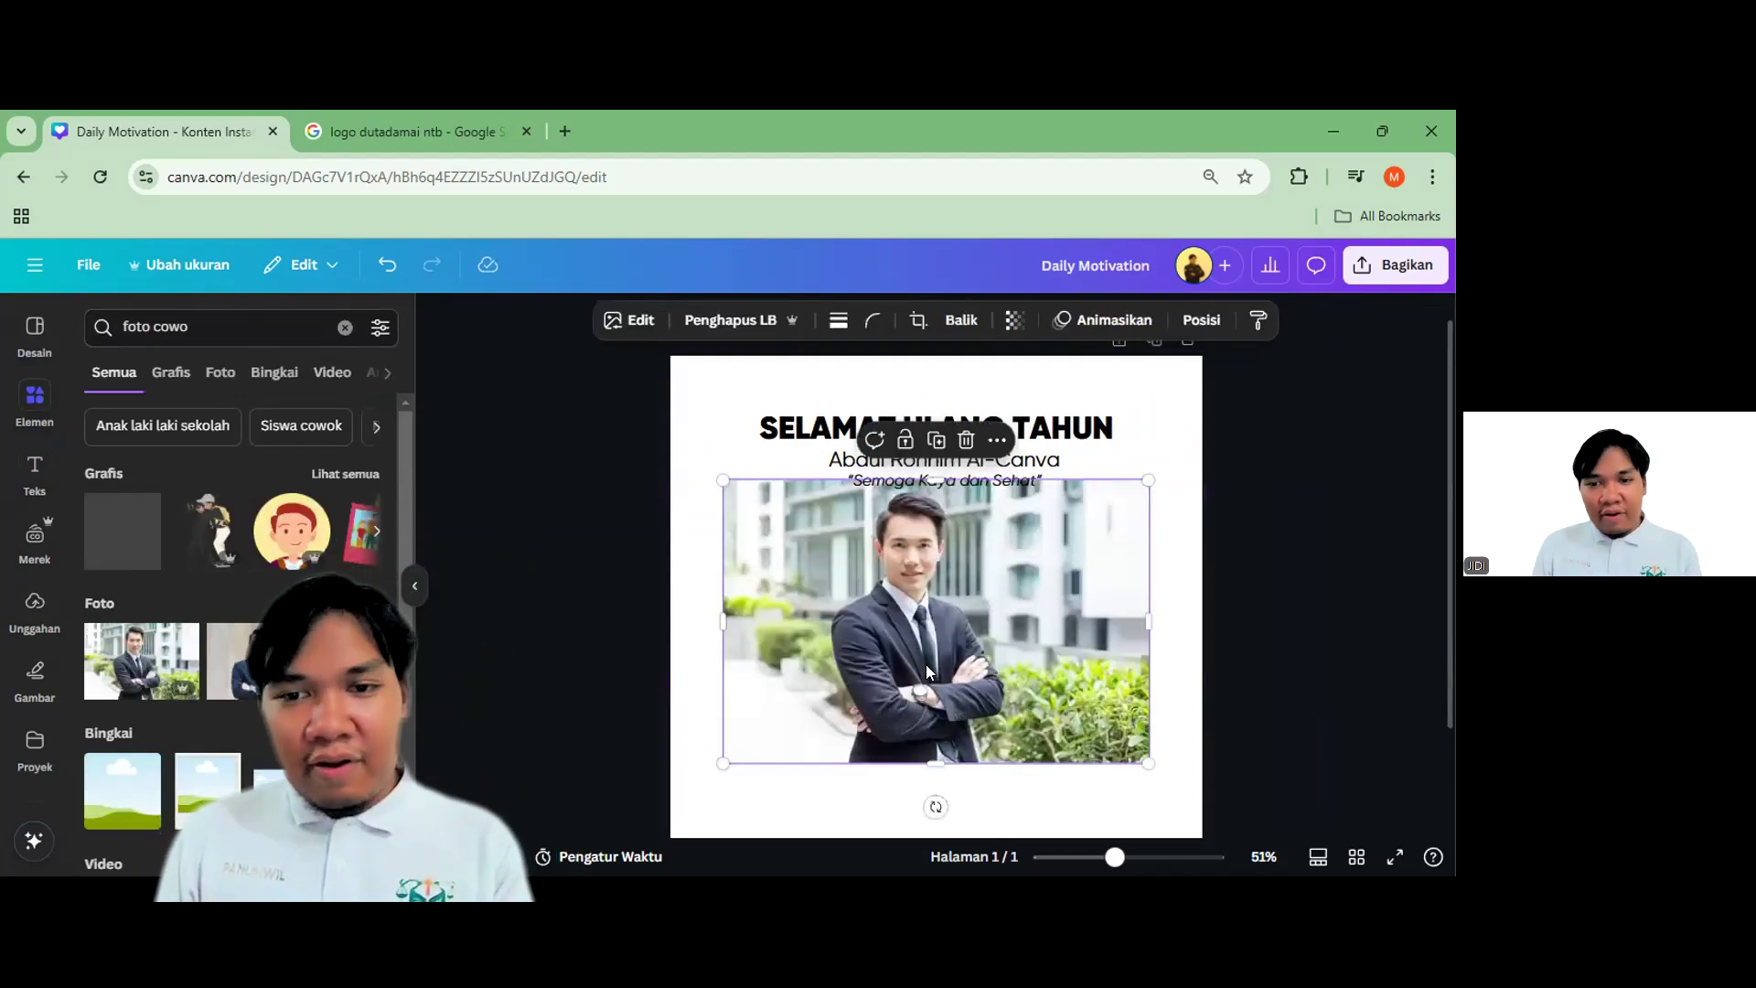
left_click_drag(940, 636, 968, 656)
scroll(930, 593, "down", 1)
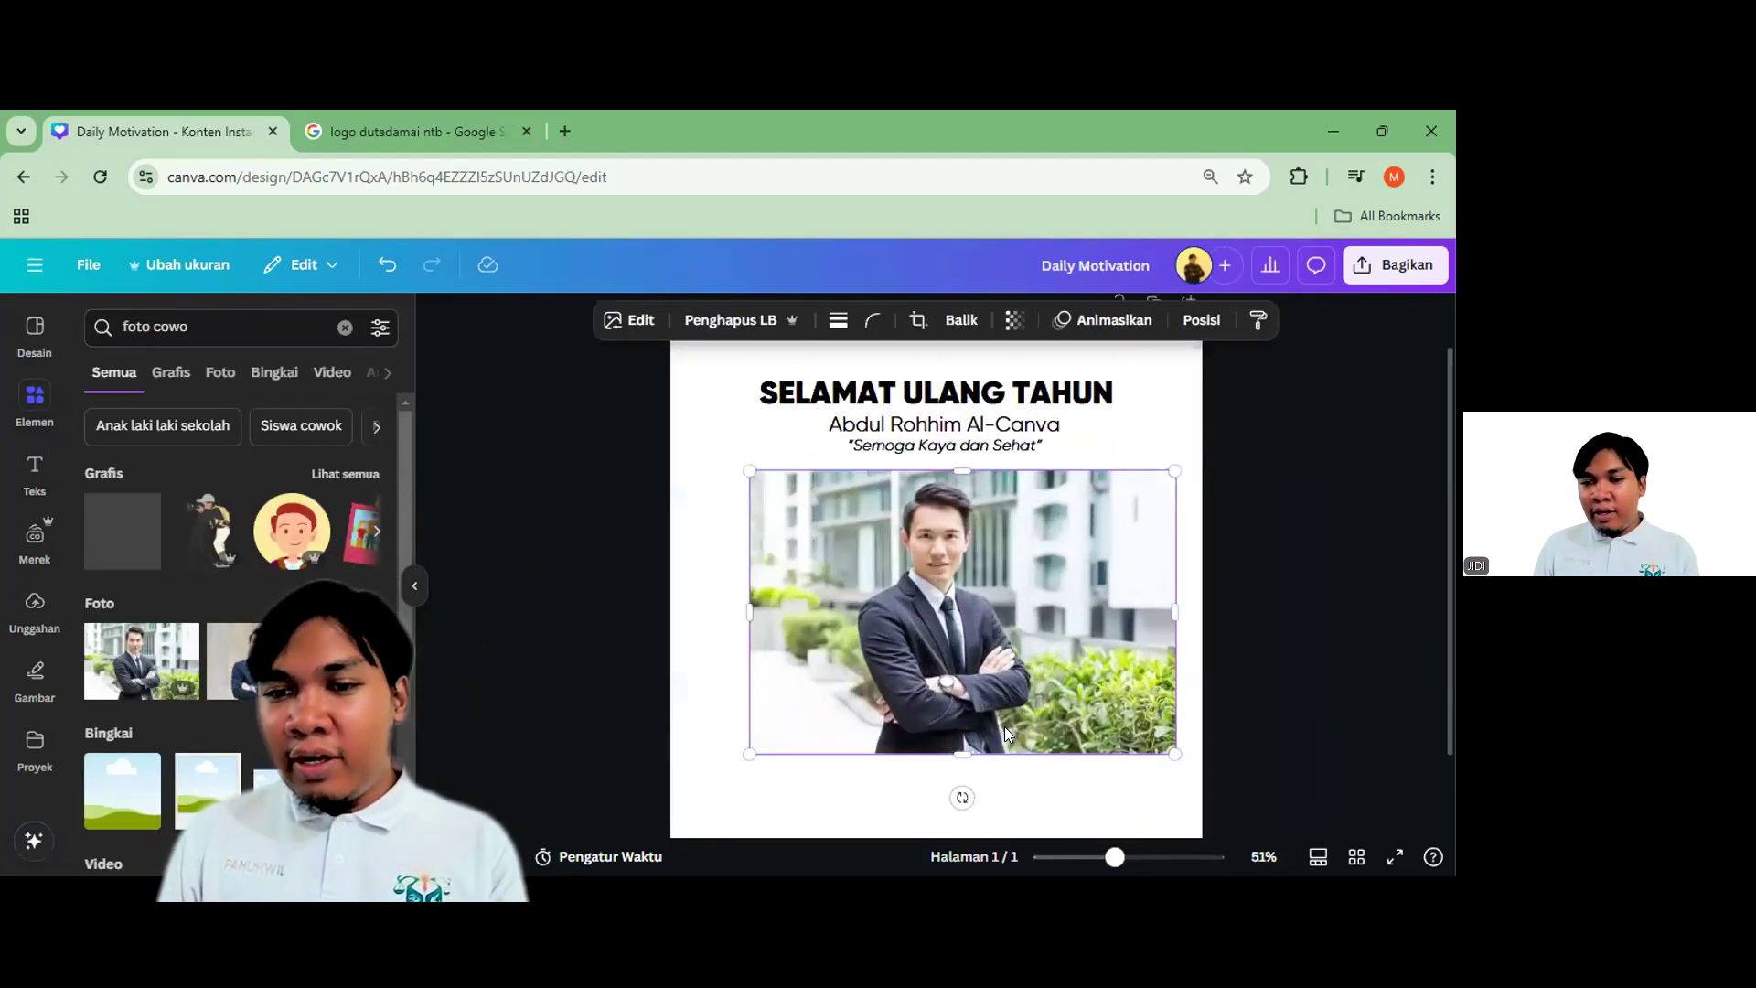
left_click(760, 322)
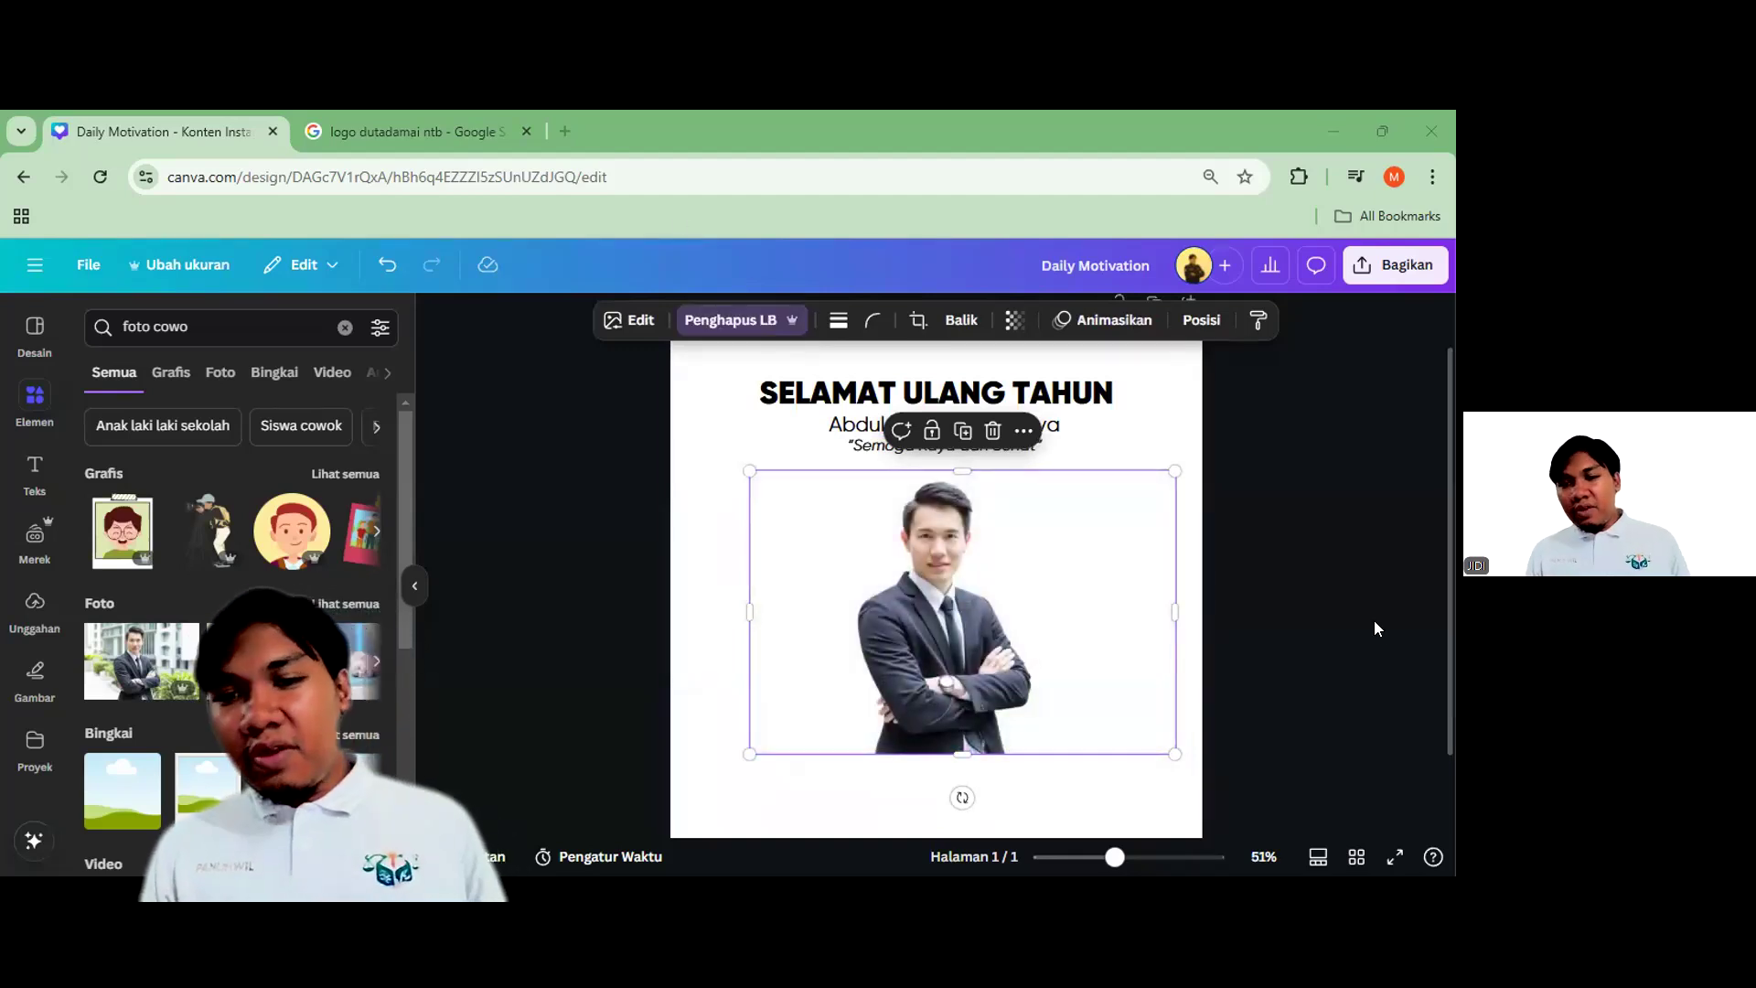
Crop the portrait's sides, move it below the wish and enlarge it from its corner
left_click(1266, 663)
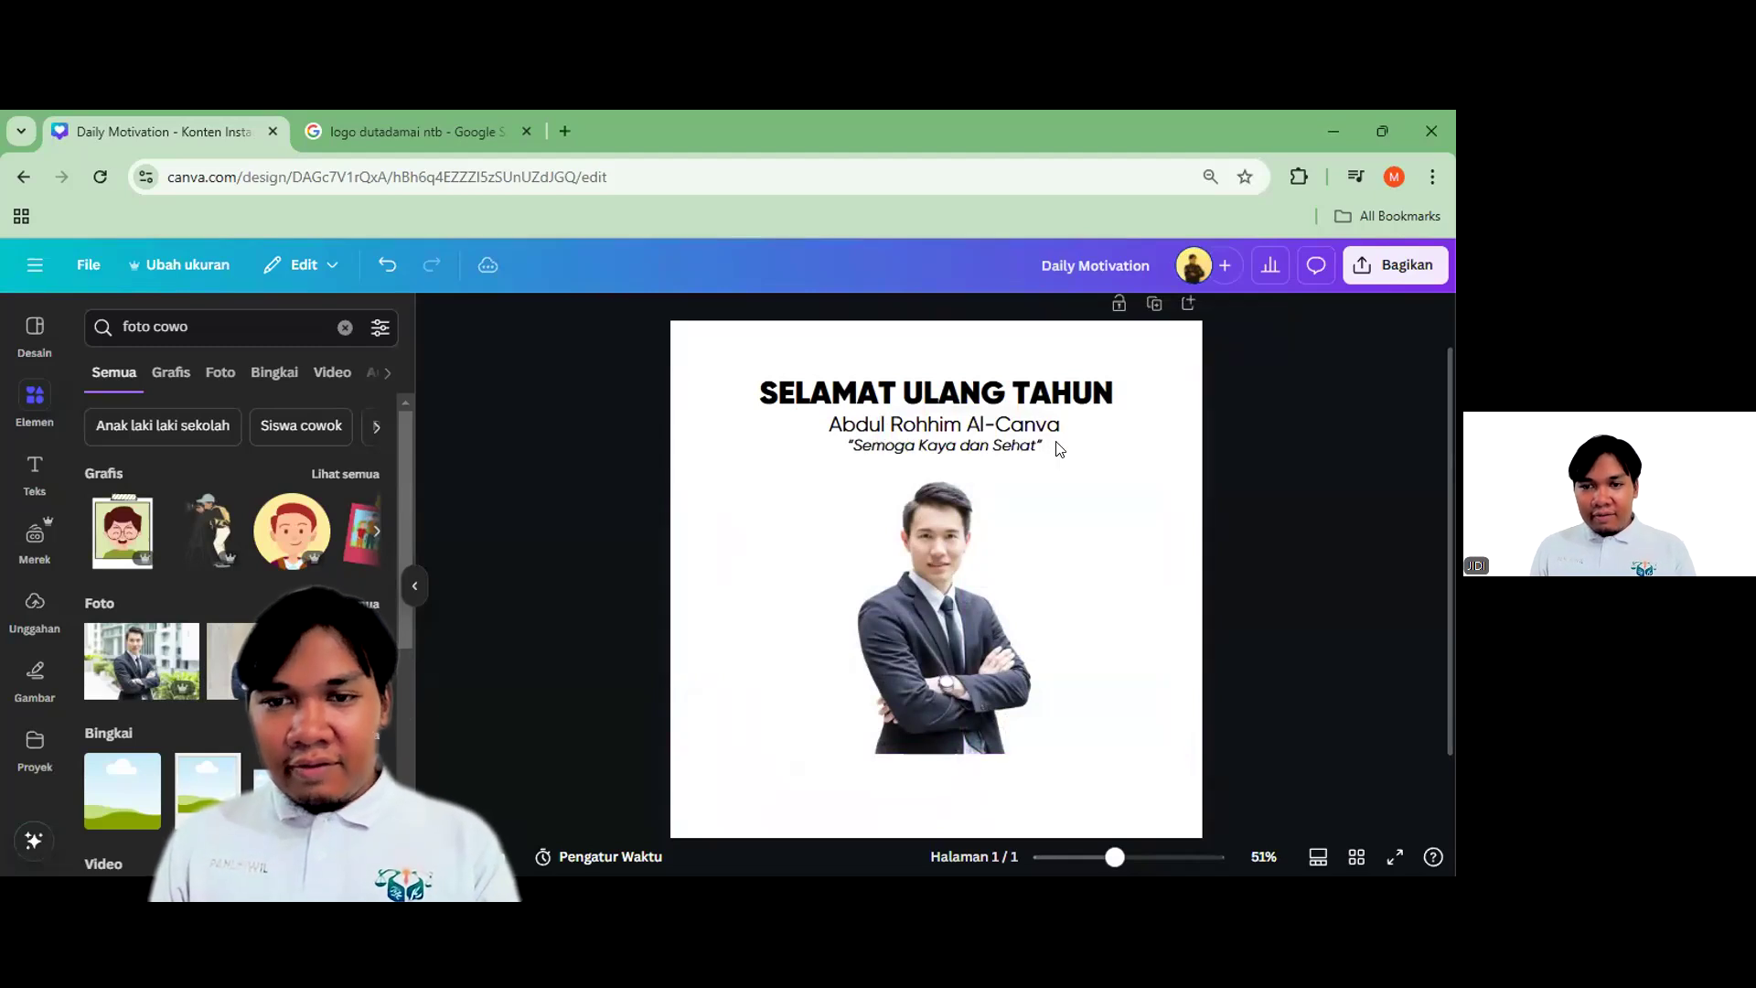
left_click(1052, 613)
left_click_drag(1071, 612, 1051, 612)
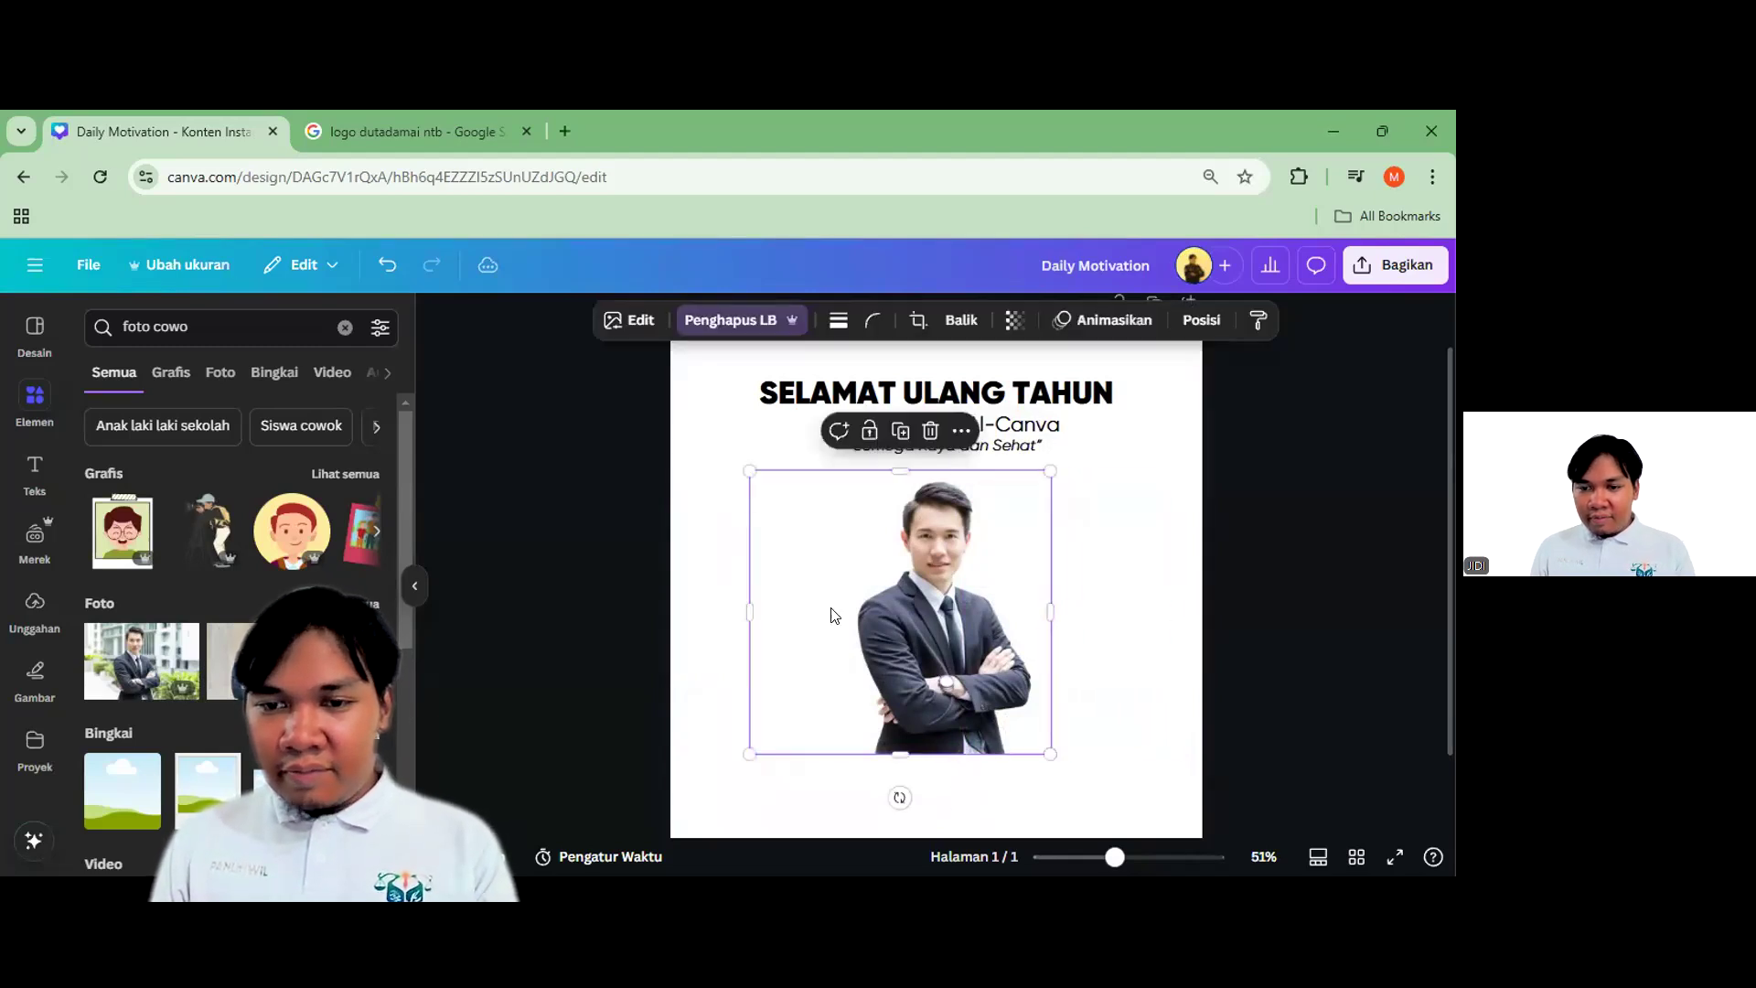
left_click_drag(748, 612, 784, 616)
left_click_drag(893, 613, 855, 701)
left_click_drag(960, 668, 948, 668)
left_click_drag(1045, 556, 1094, 479)
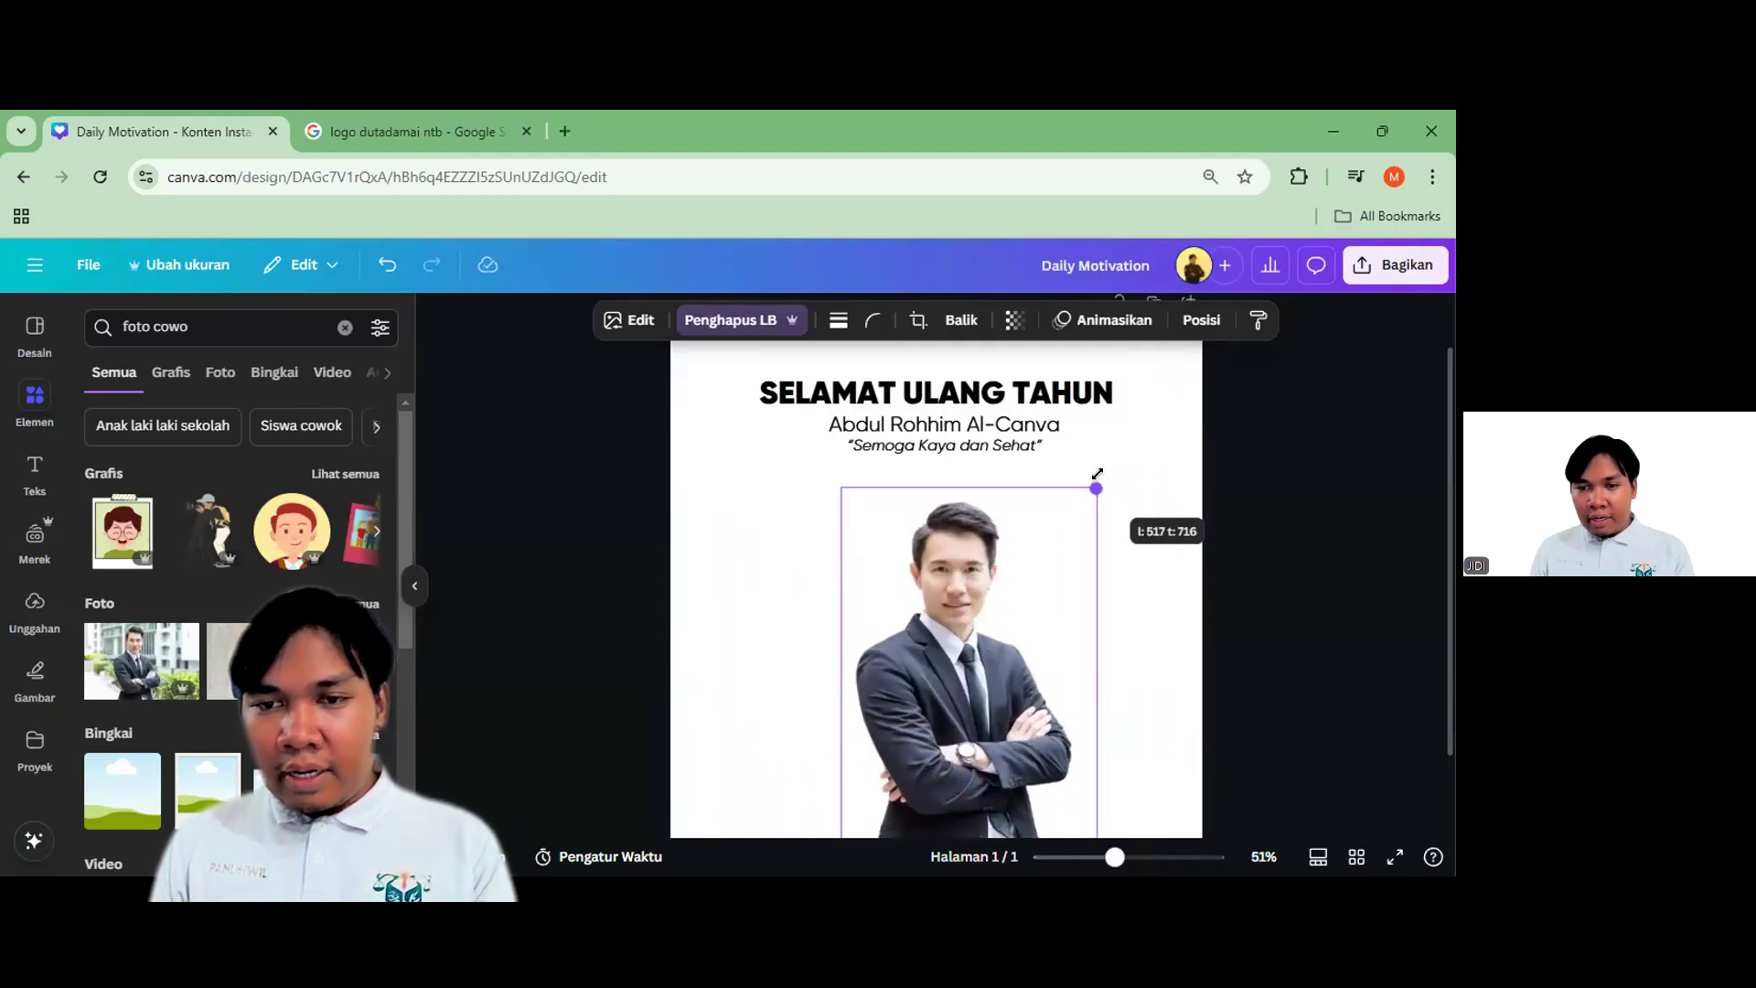
left_click_drag(977, 641, 961, 642)
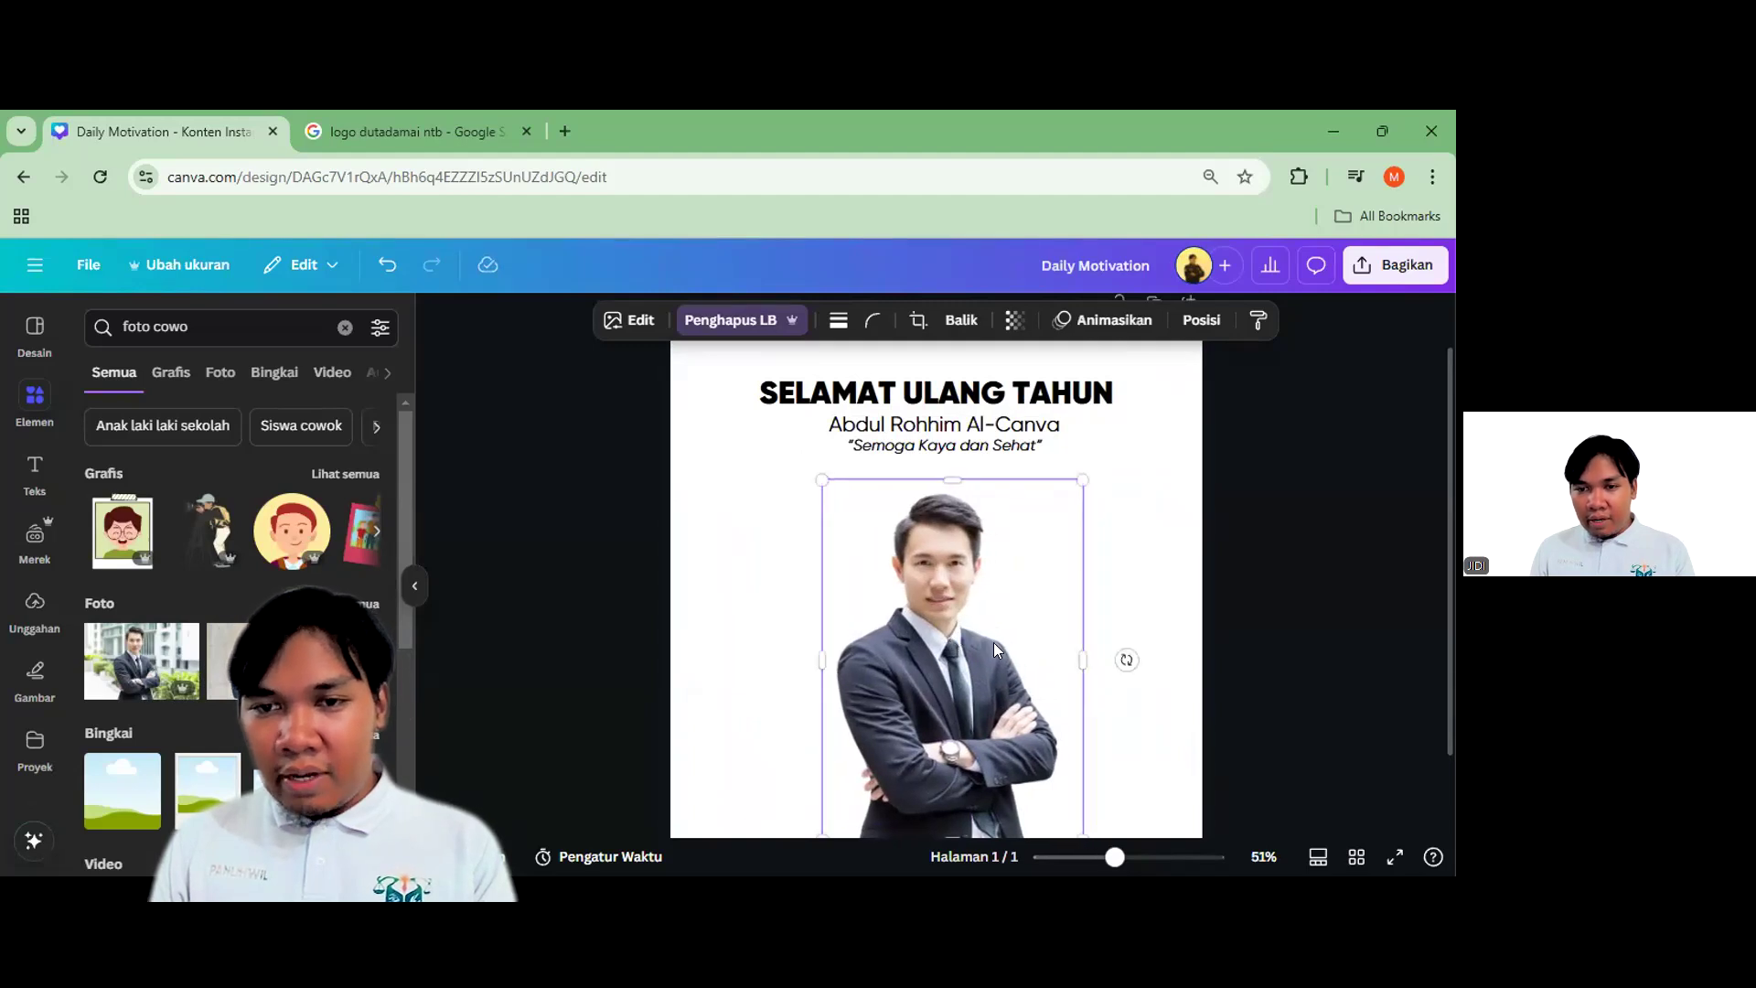
left_click(1066, 510)
Nudge the italic wish line left into alignment with the name line
left_click(1052, 395)
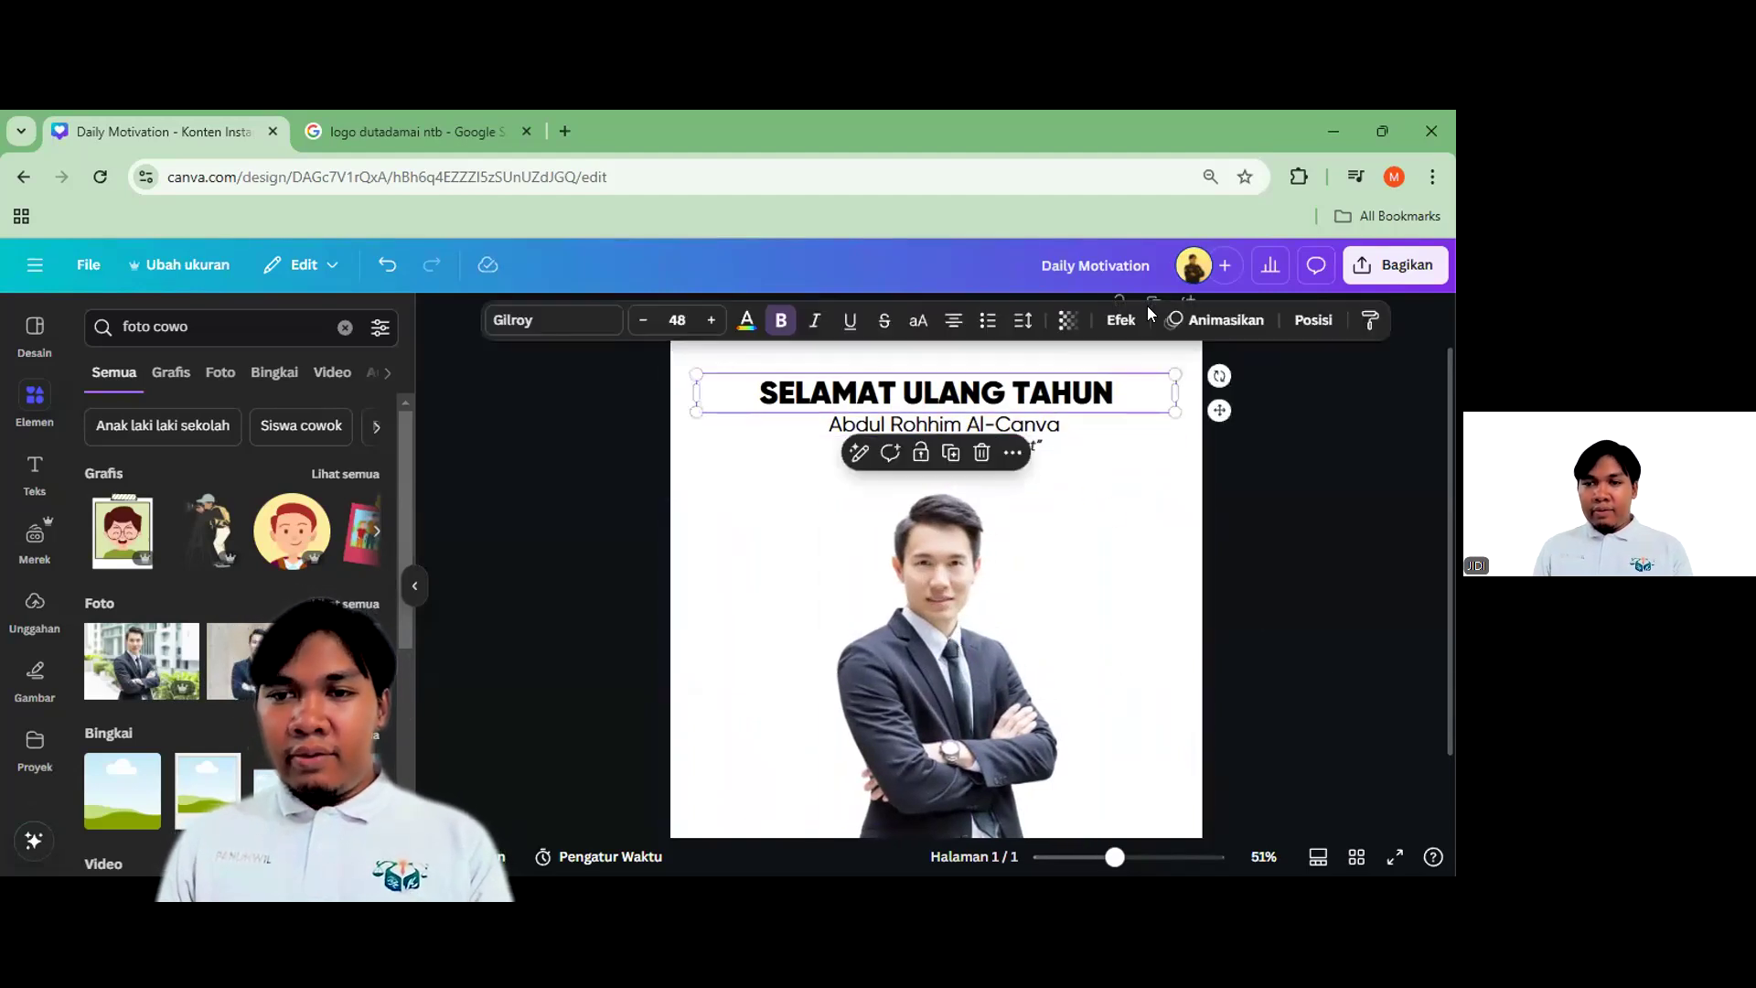
left_click(1314, 319)
left_click(1029, 428)
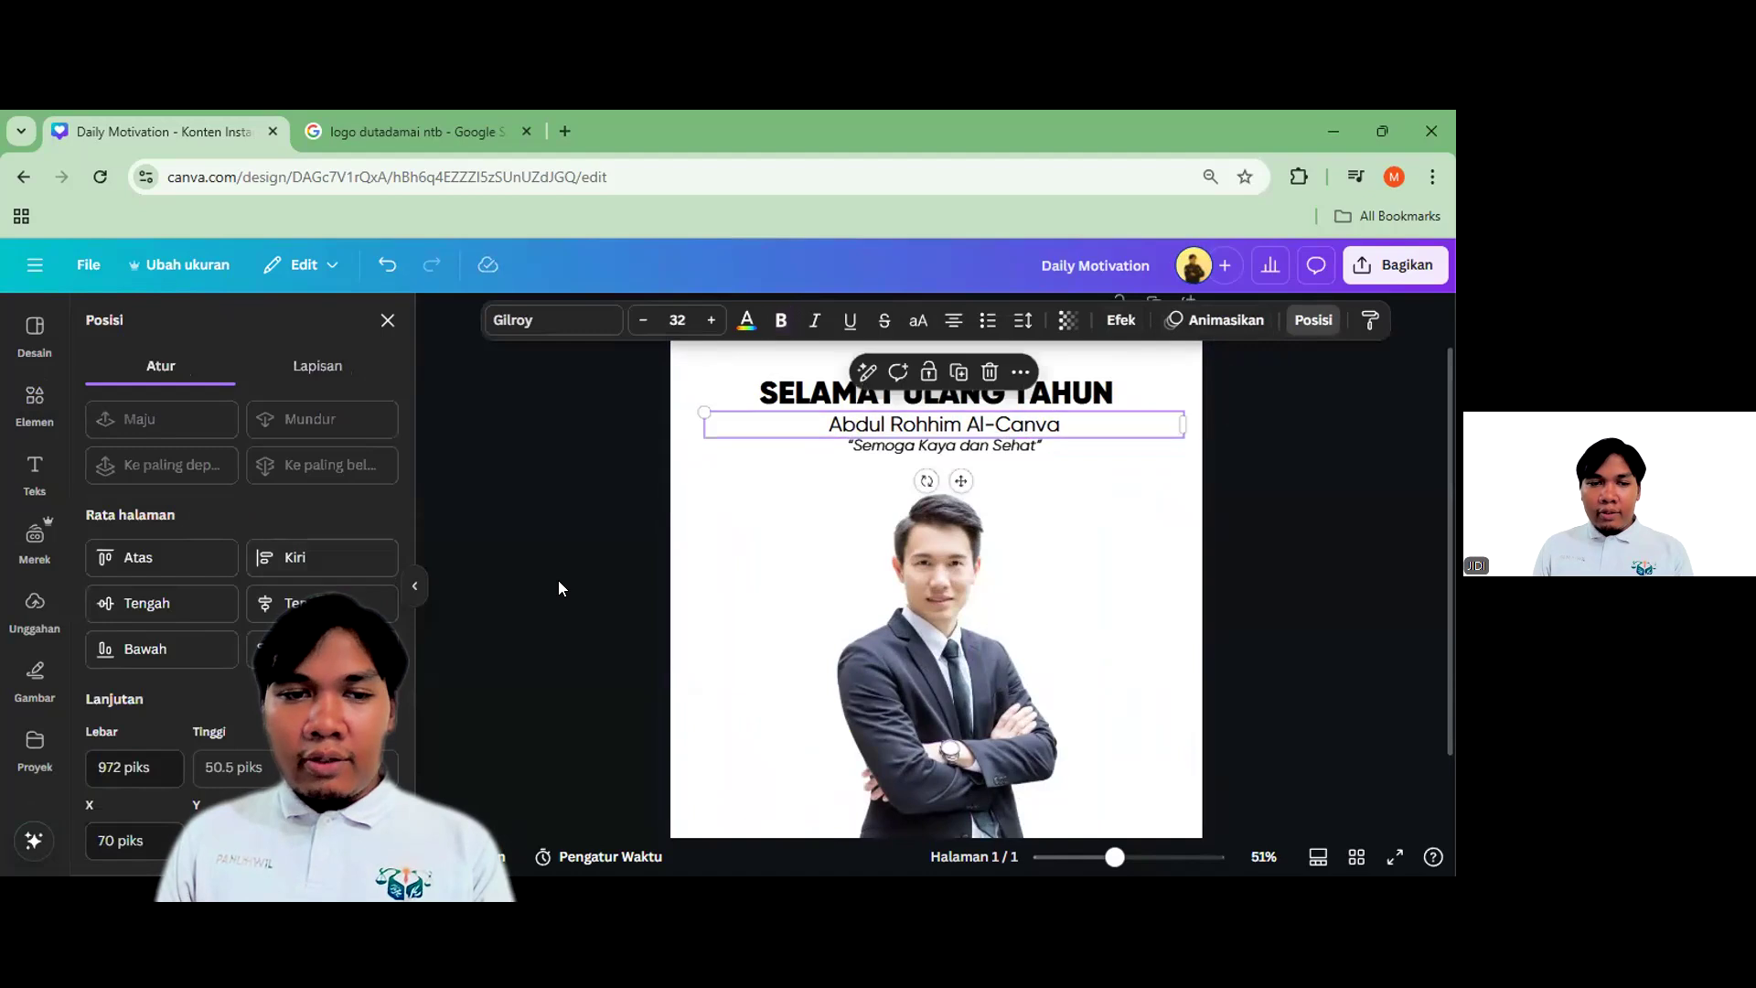
left_click(878, 462)
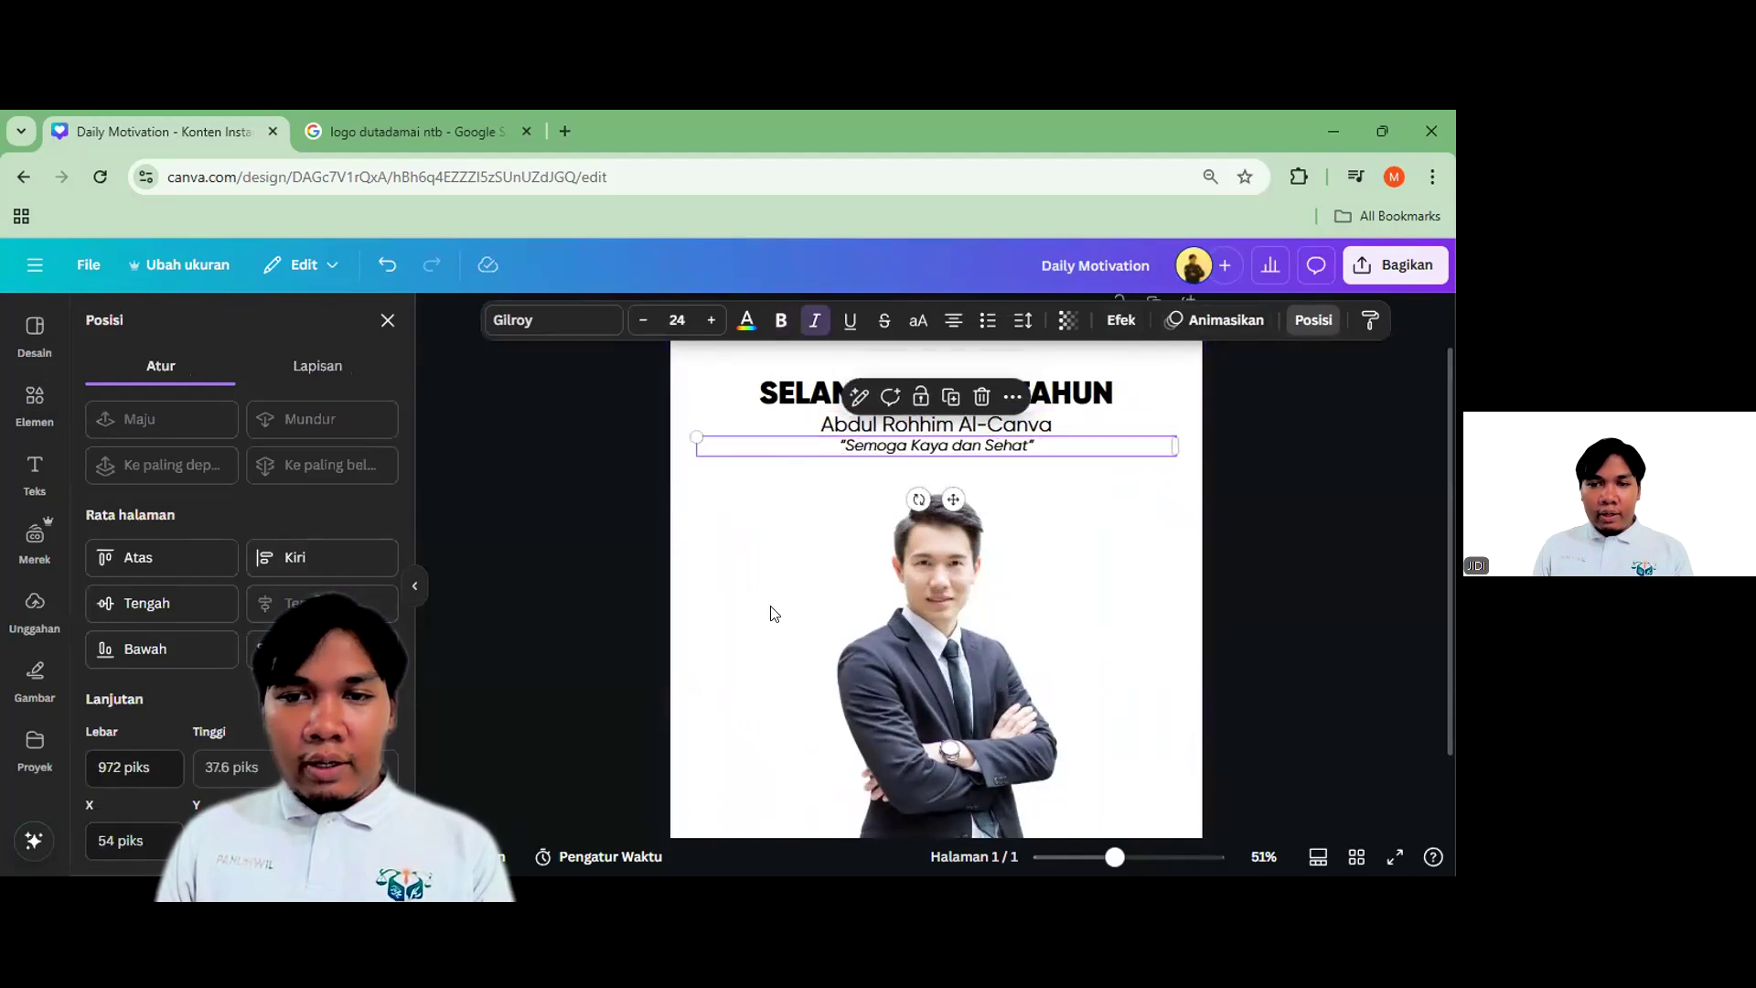
left_click_drag(878, 462, 870, 462)
scroll(935, 421, "up", 3)
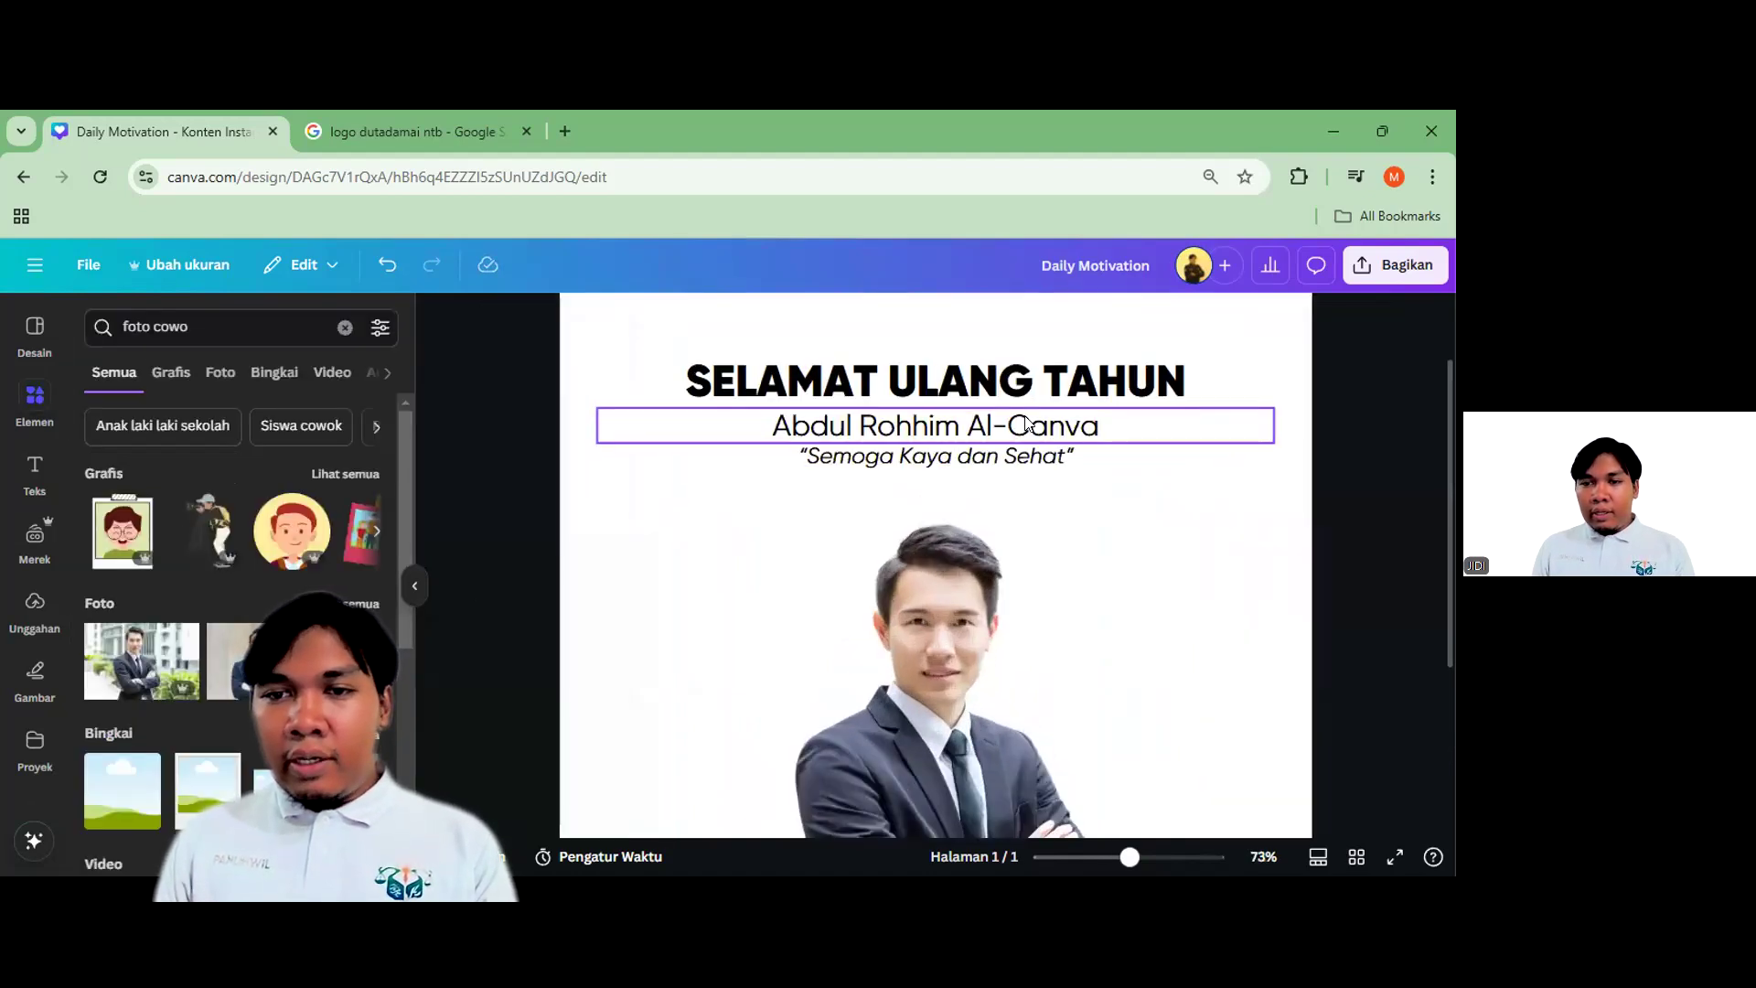
Enlarge the SELAMAT ULANG TAHUN heading to font size 56
left_click(837, 377)
left_click(677, 320)
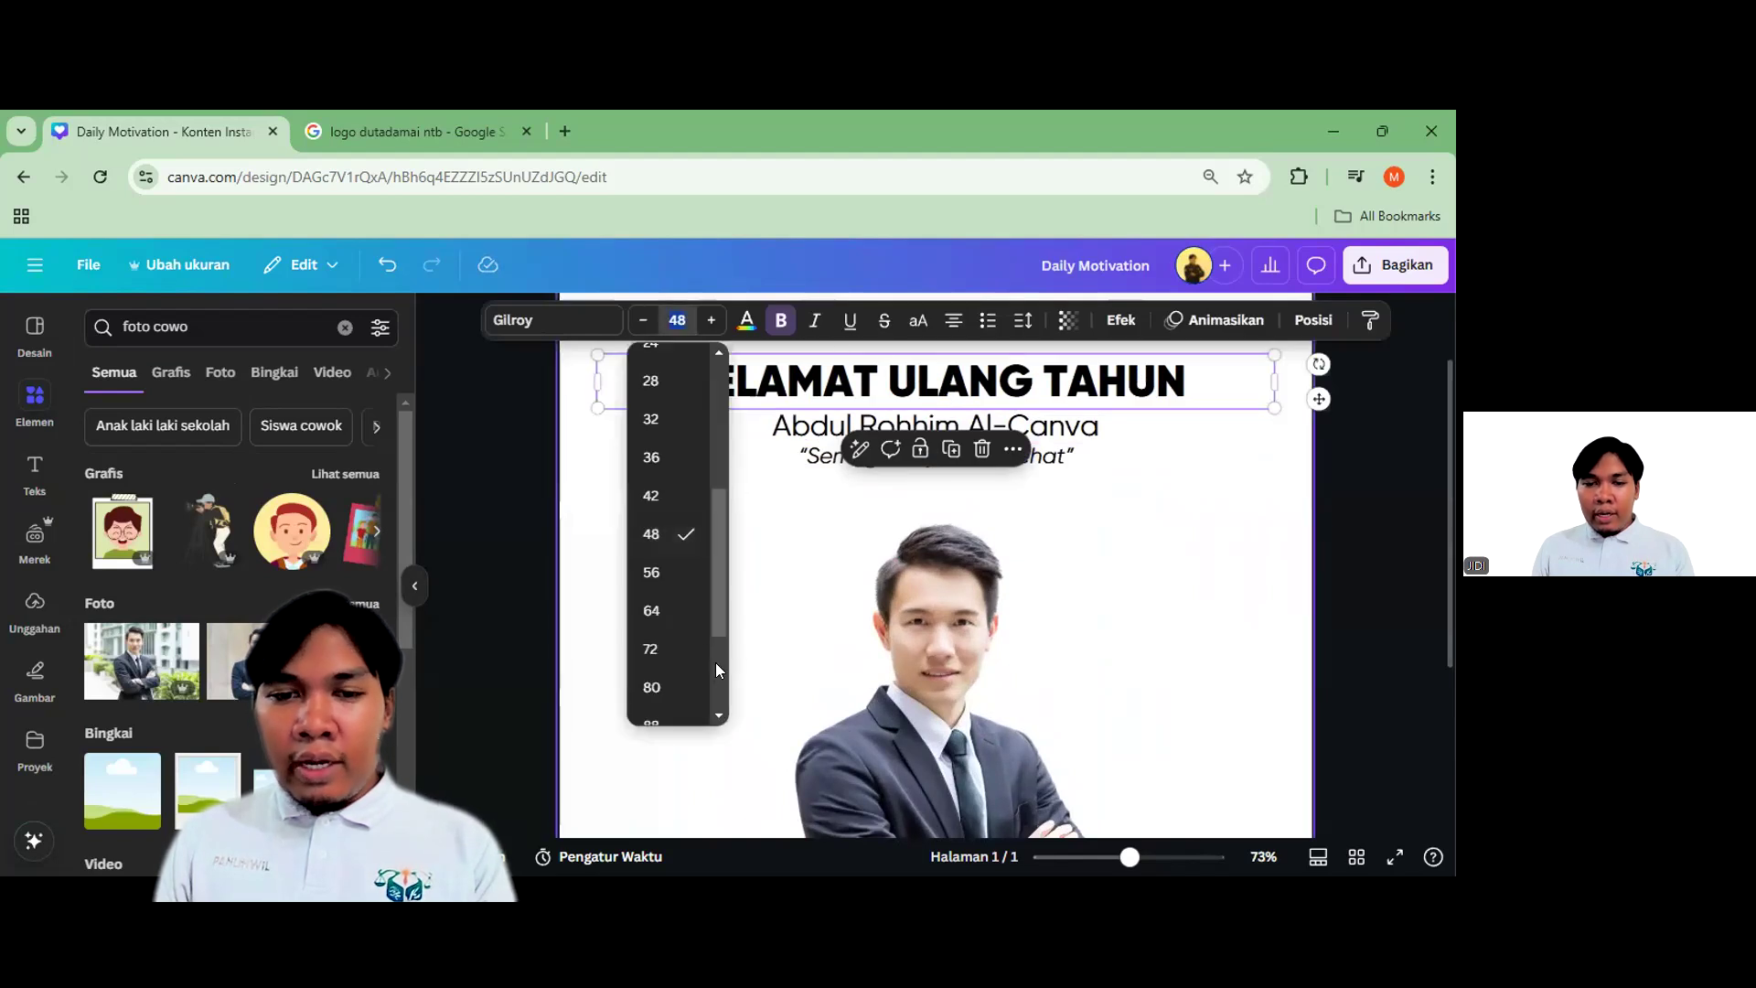
left_click(676, 573)
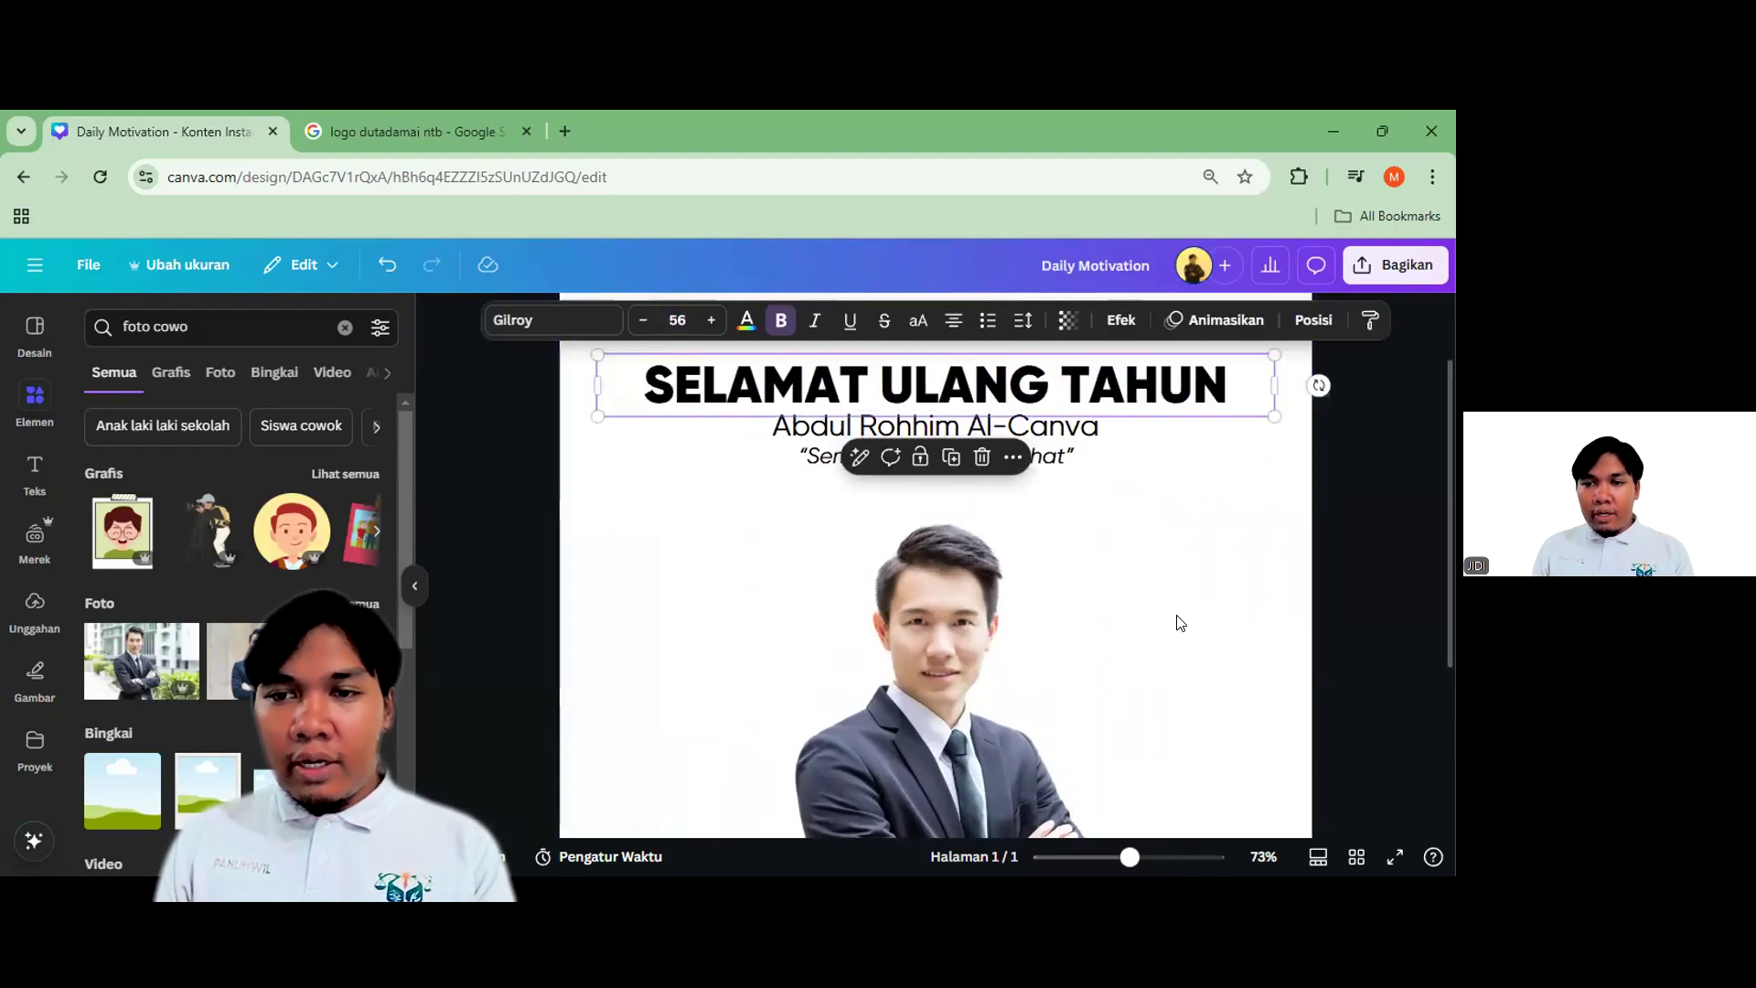
scroll(1176, 619, "up", 1)
Shift the name line slightly down so it sits evenly below the larger heading
left_click(1052, 516)
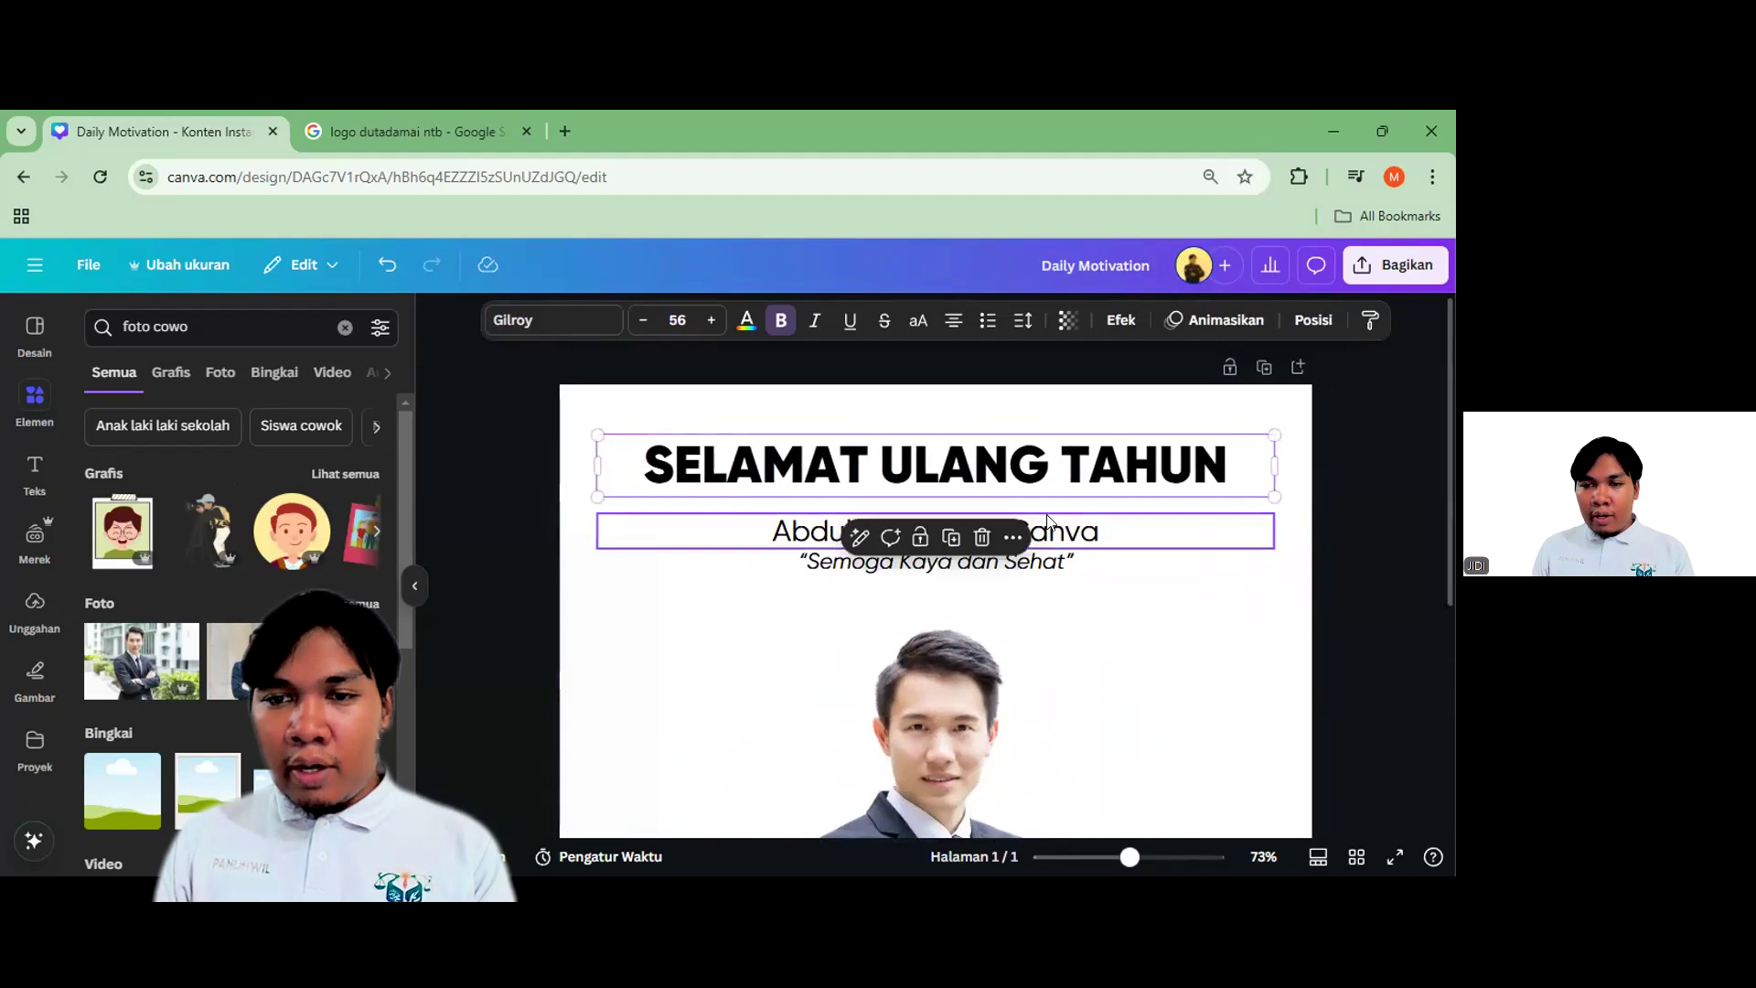
left_click_drag(1054, 514, 1054, 521)
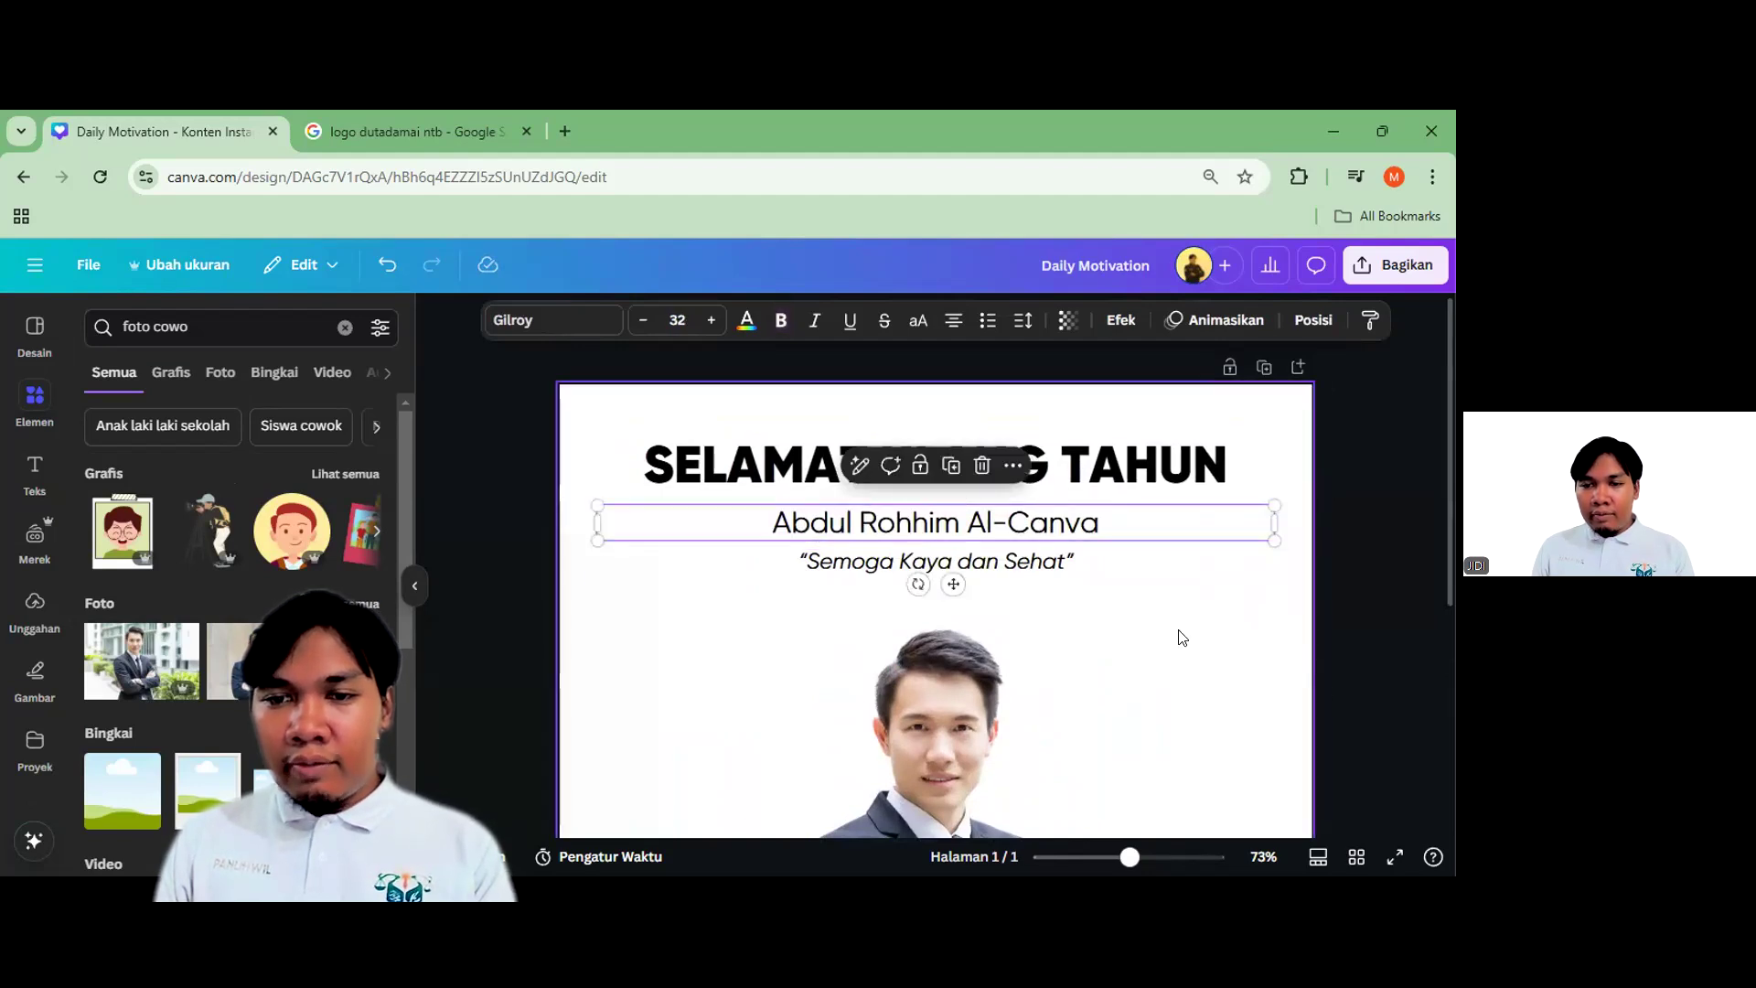
left_click(1129, 628)
scroll(698, 518, "down", 3)
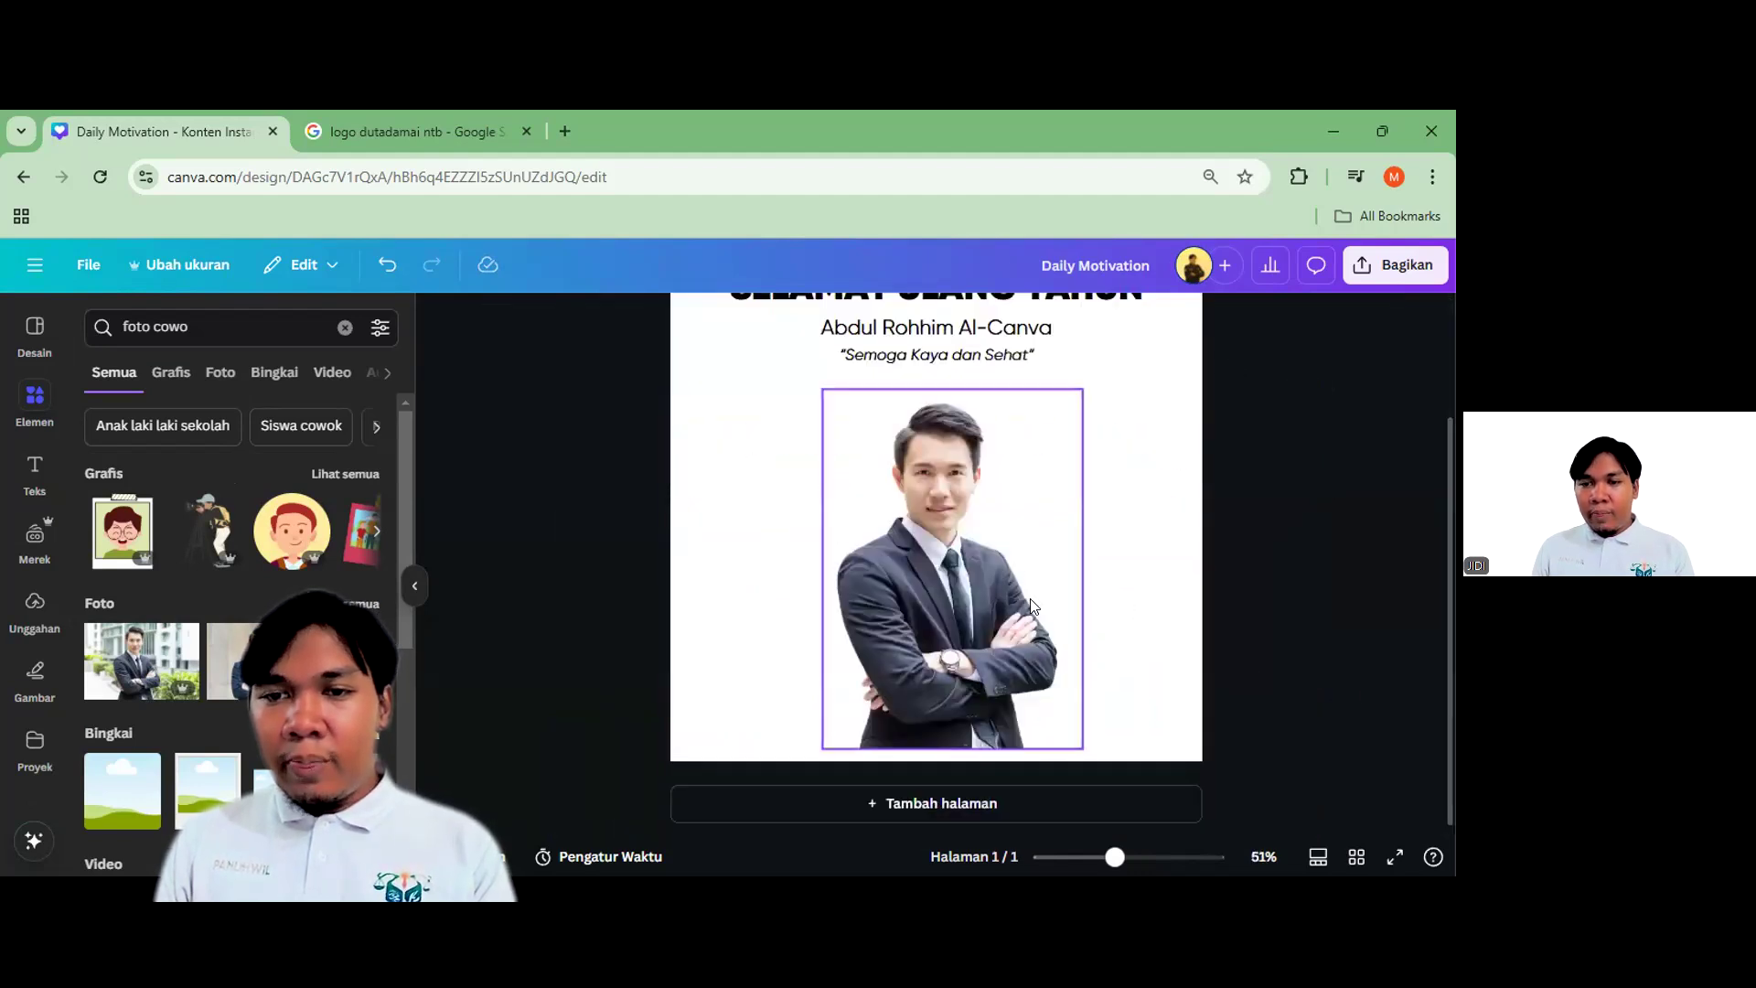
left_click(951, 577)
left_click(1331, 737)
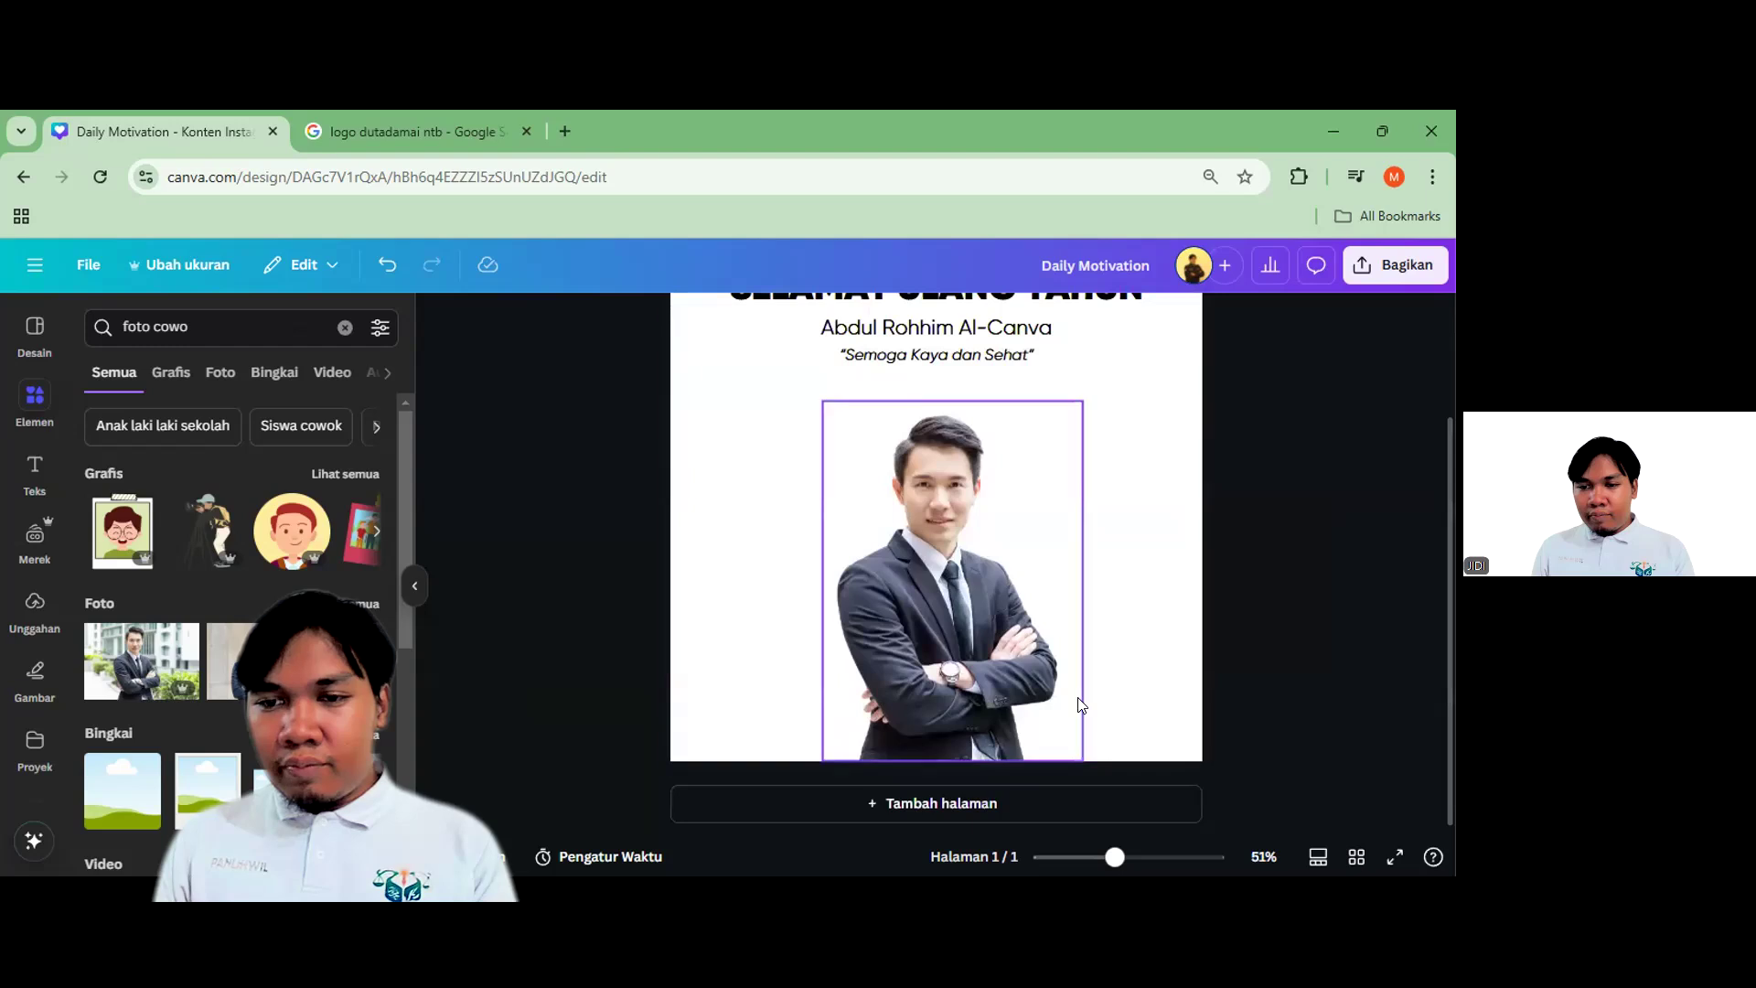
scroll(1272, 622, "down", 3)
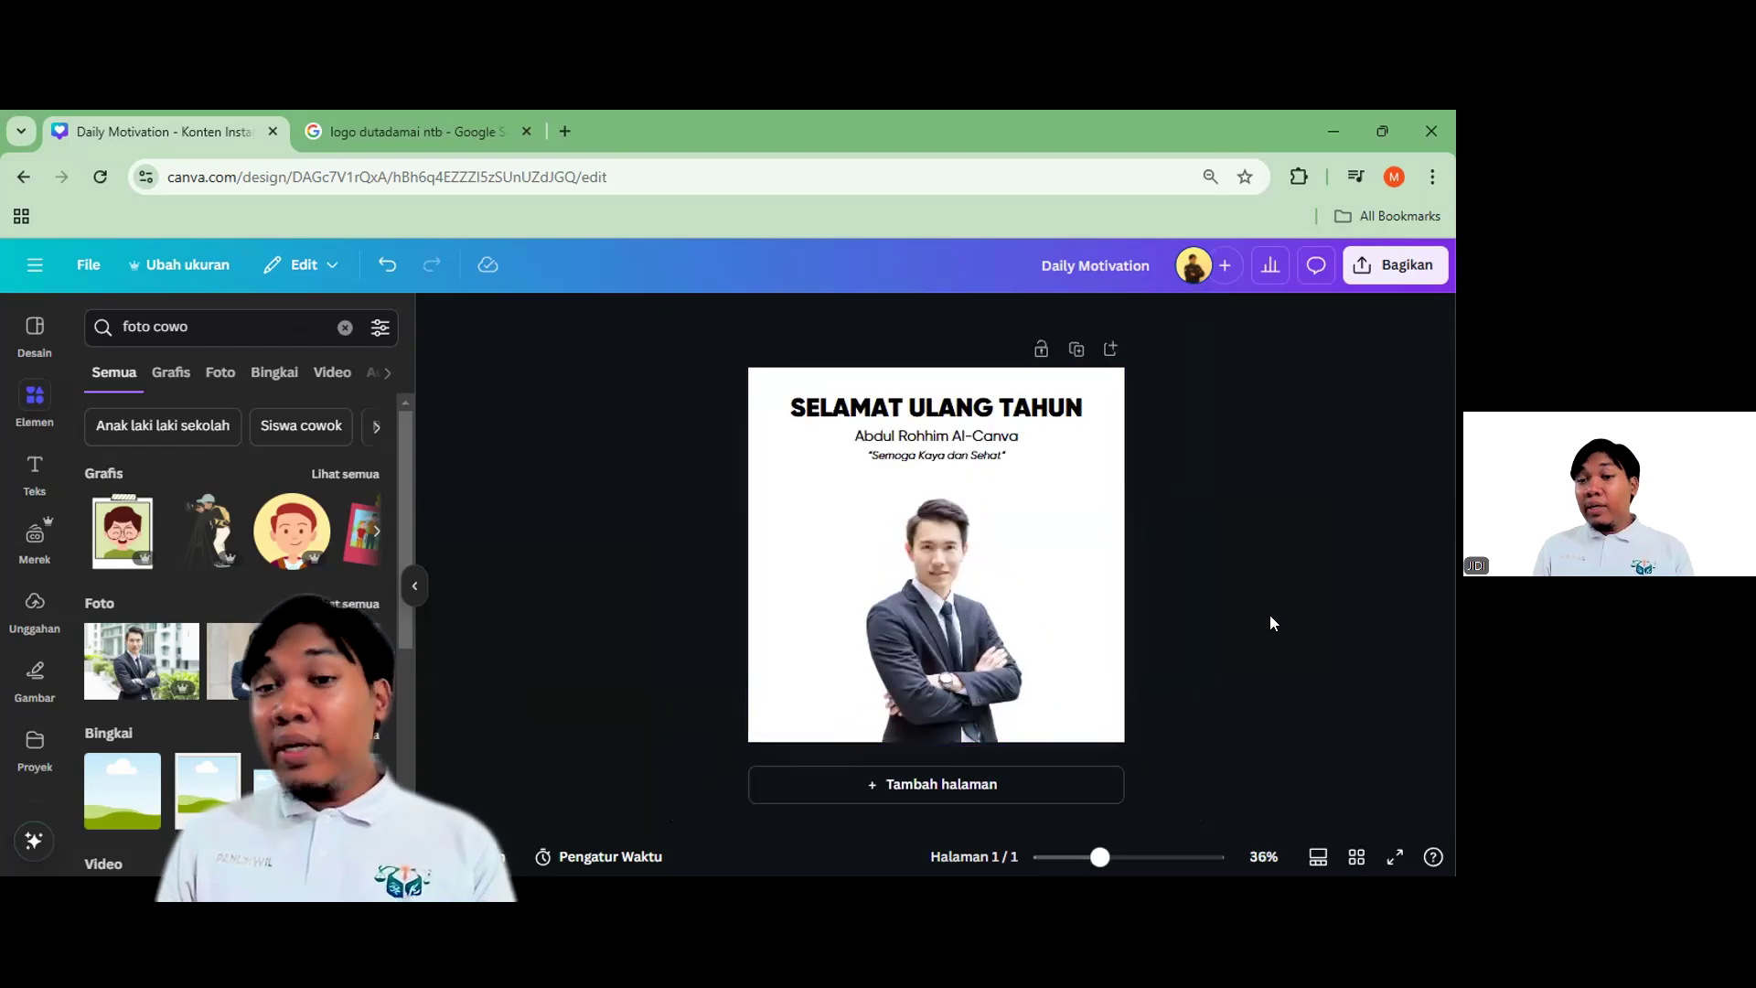
scroll(1269, 615, "up", 2)
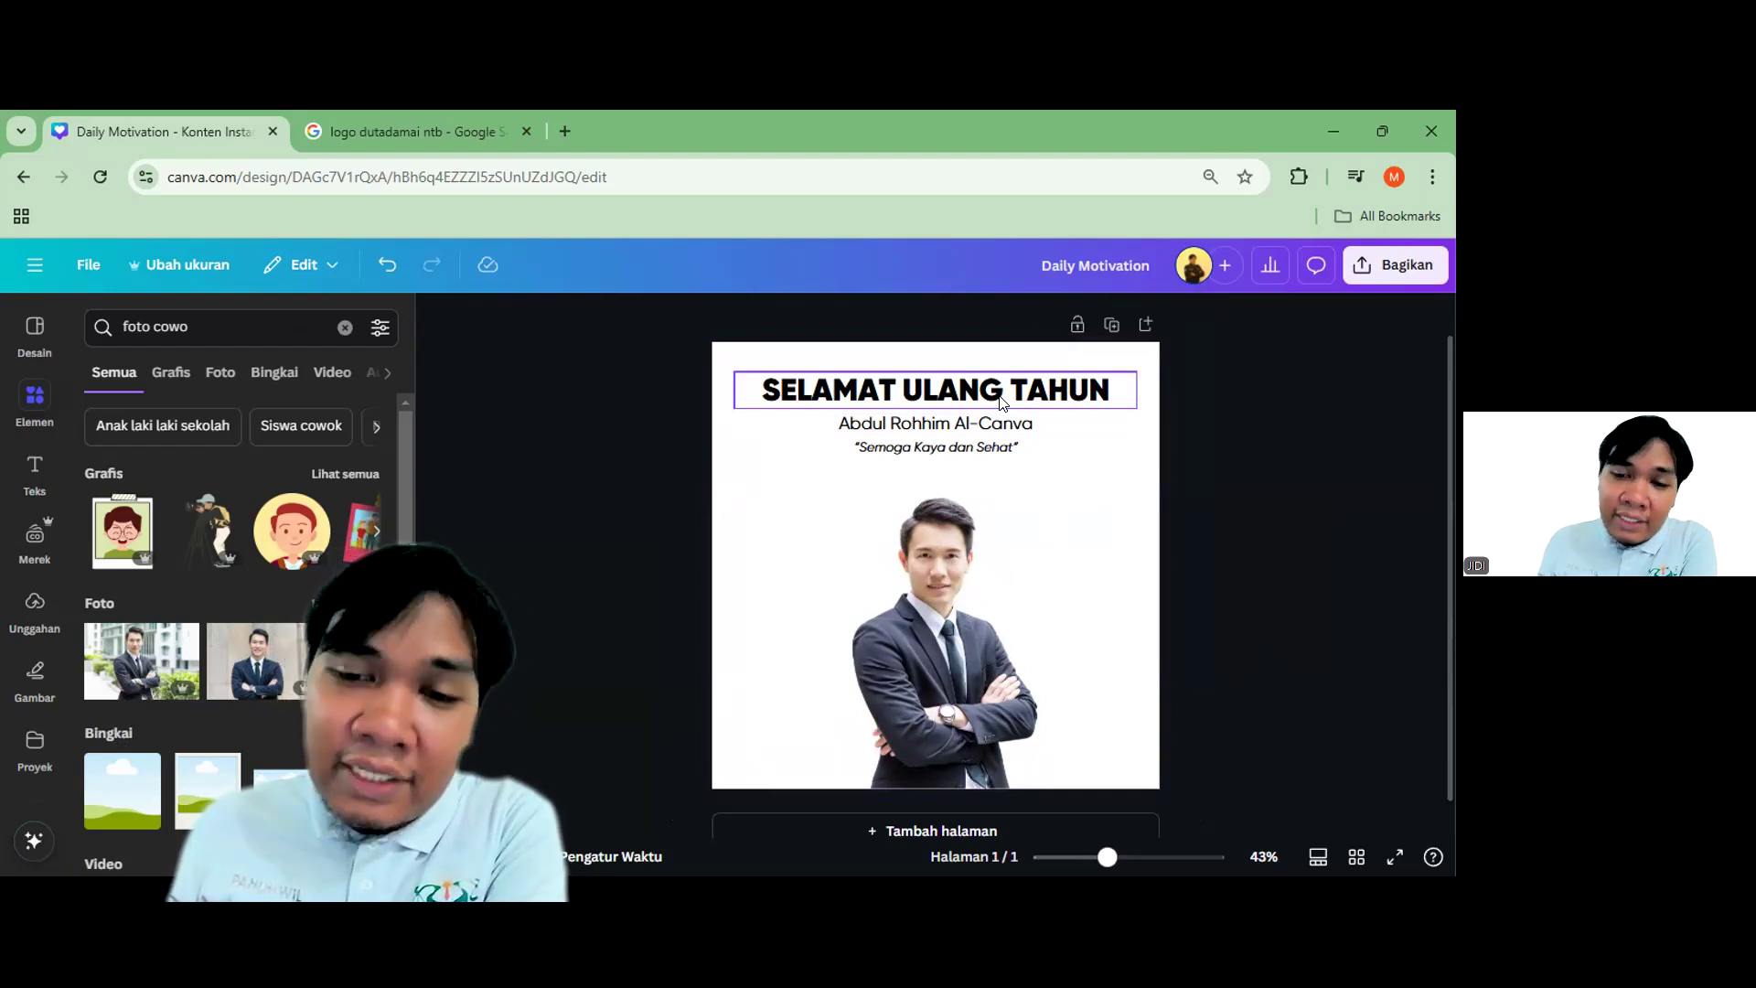
Drag the name text box's left edge inward until the box hugs the name
left_click(933, 378)
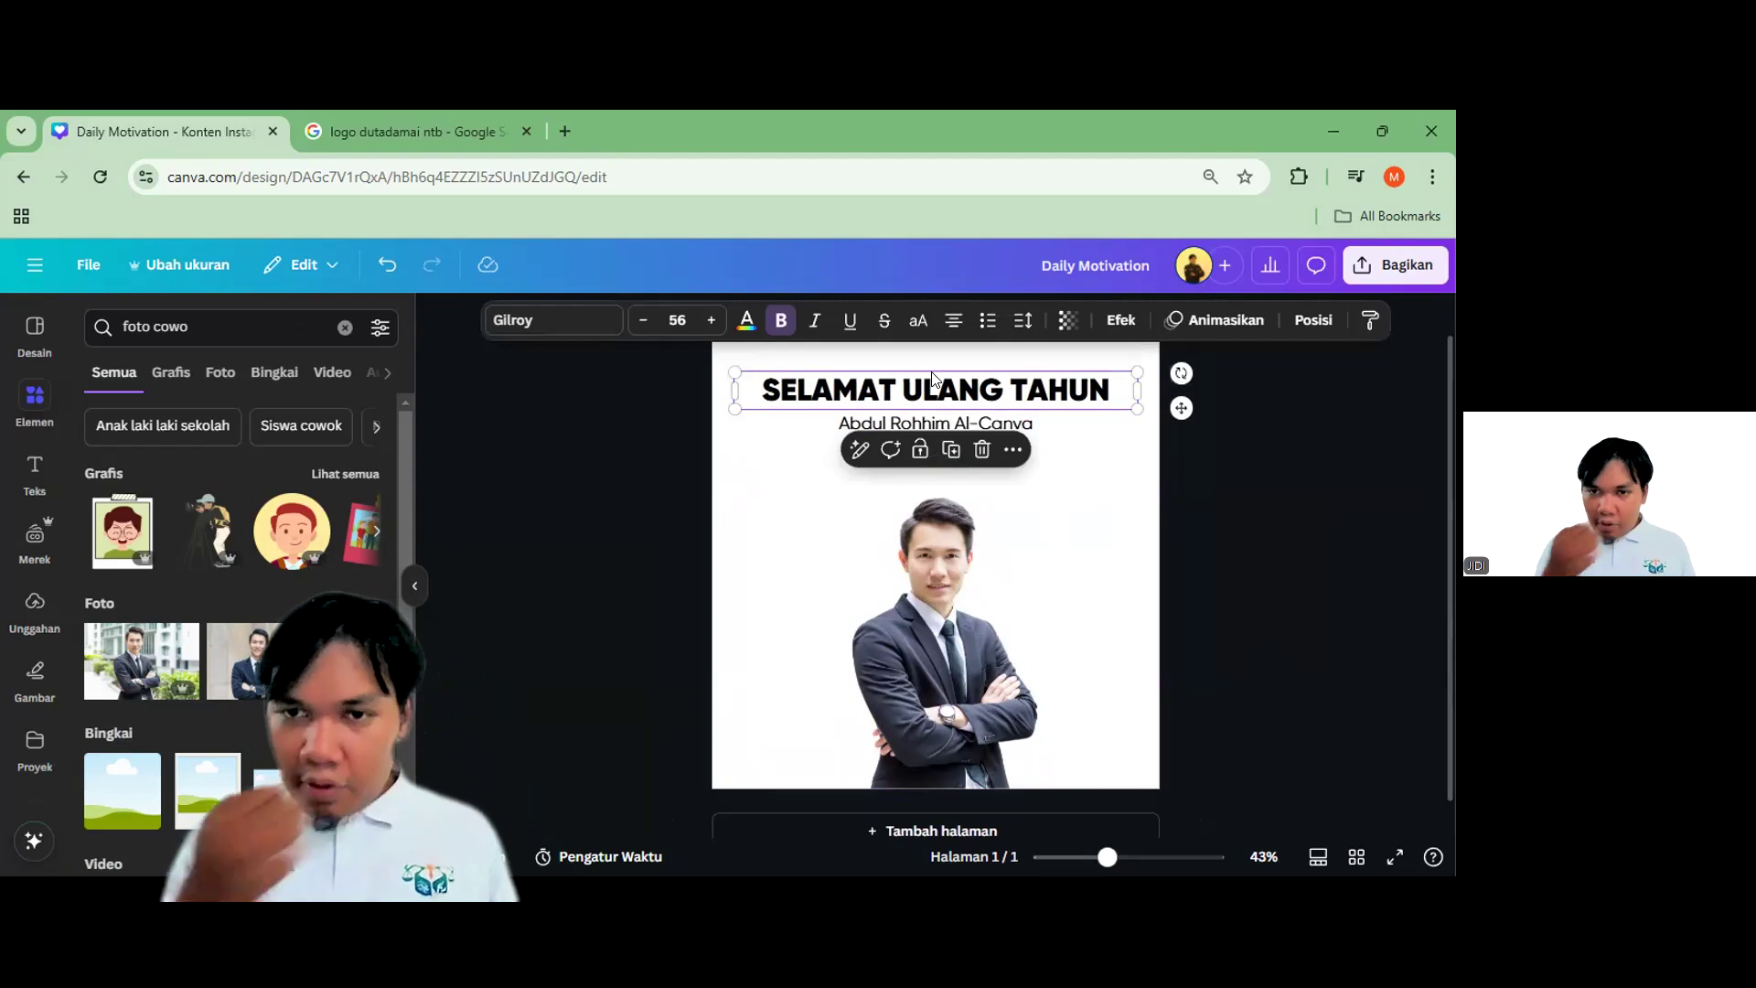
left_click(962, 424)
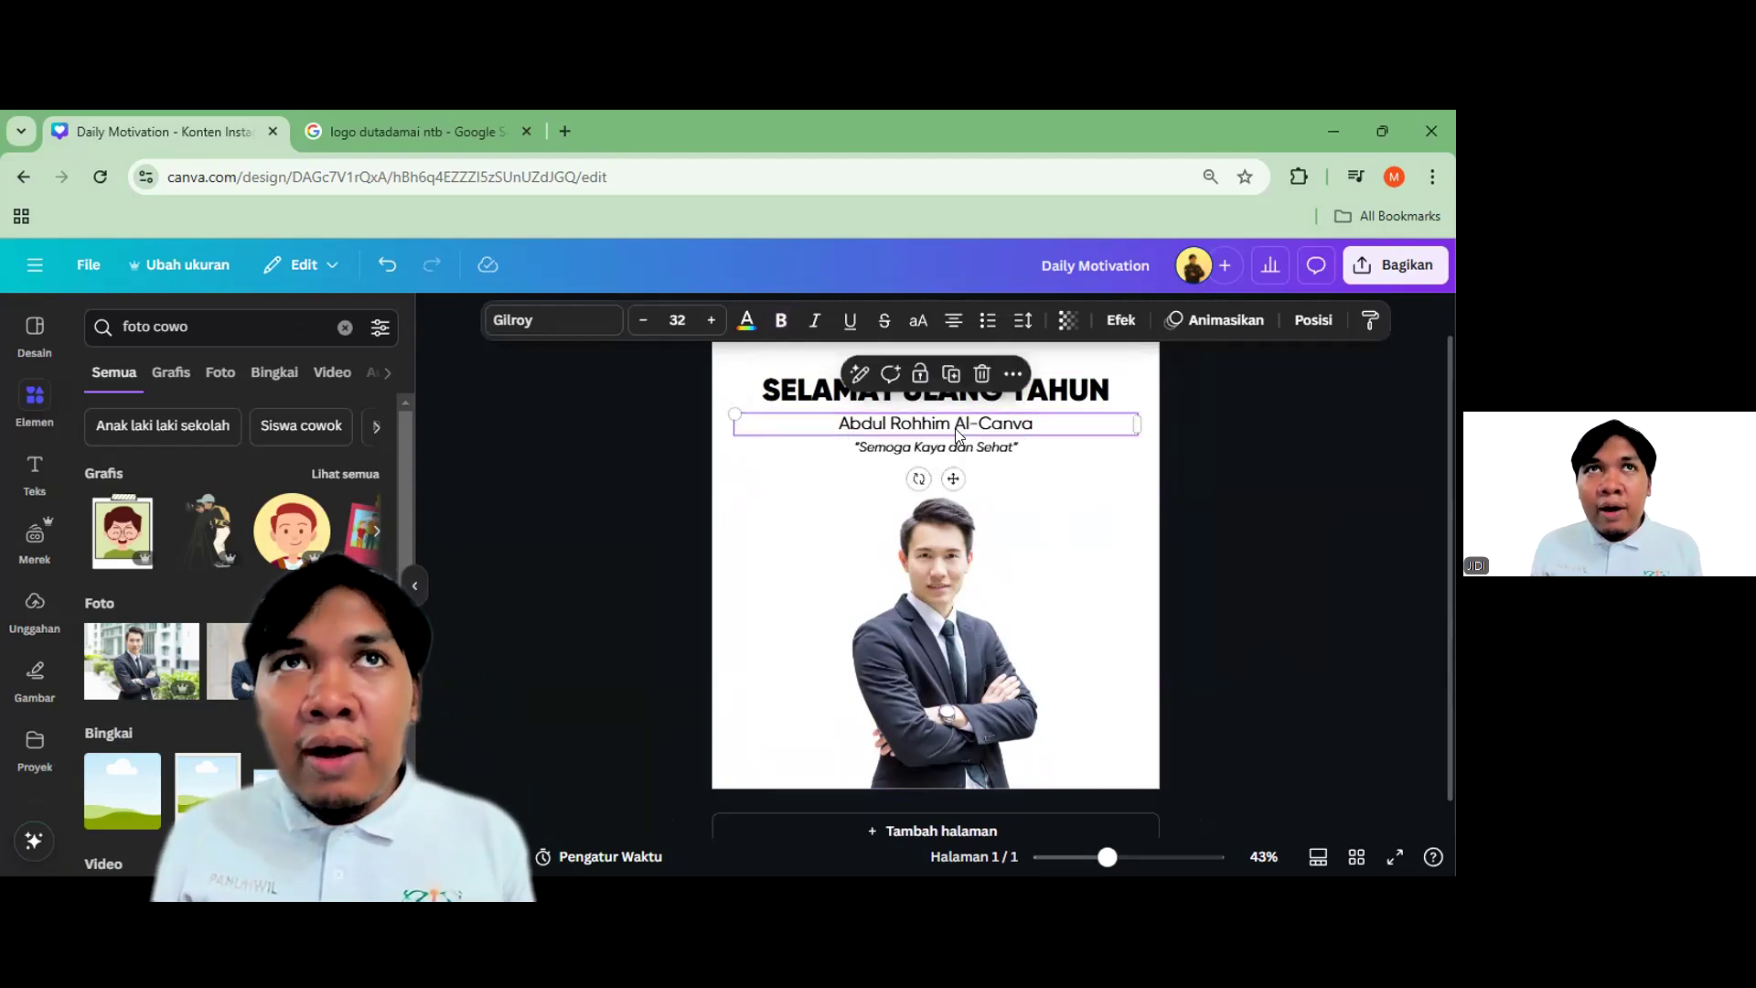
scroll(960, 444, "up", 3)
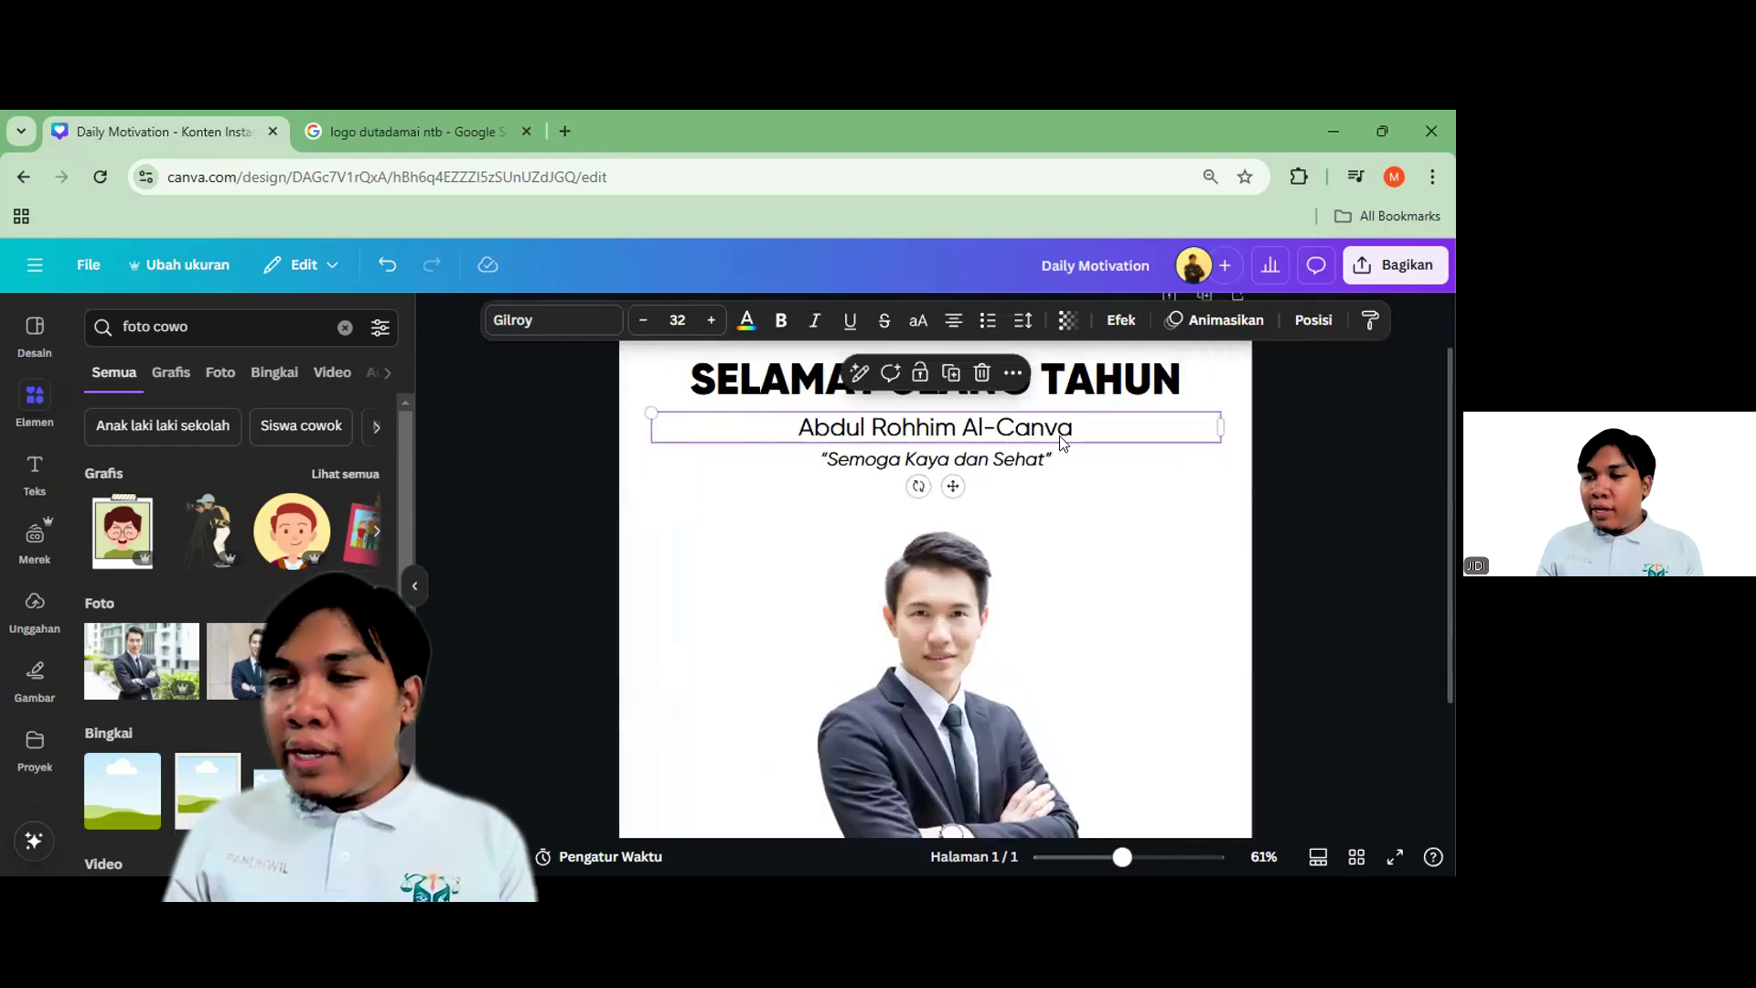
scroll(798, 442, "up", 2)
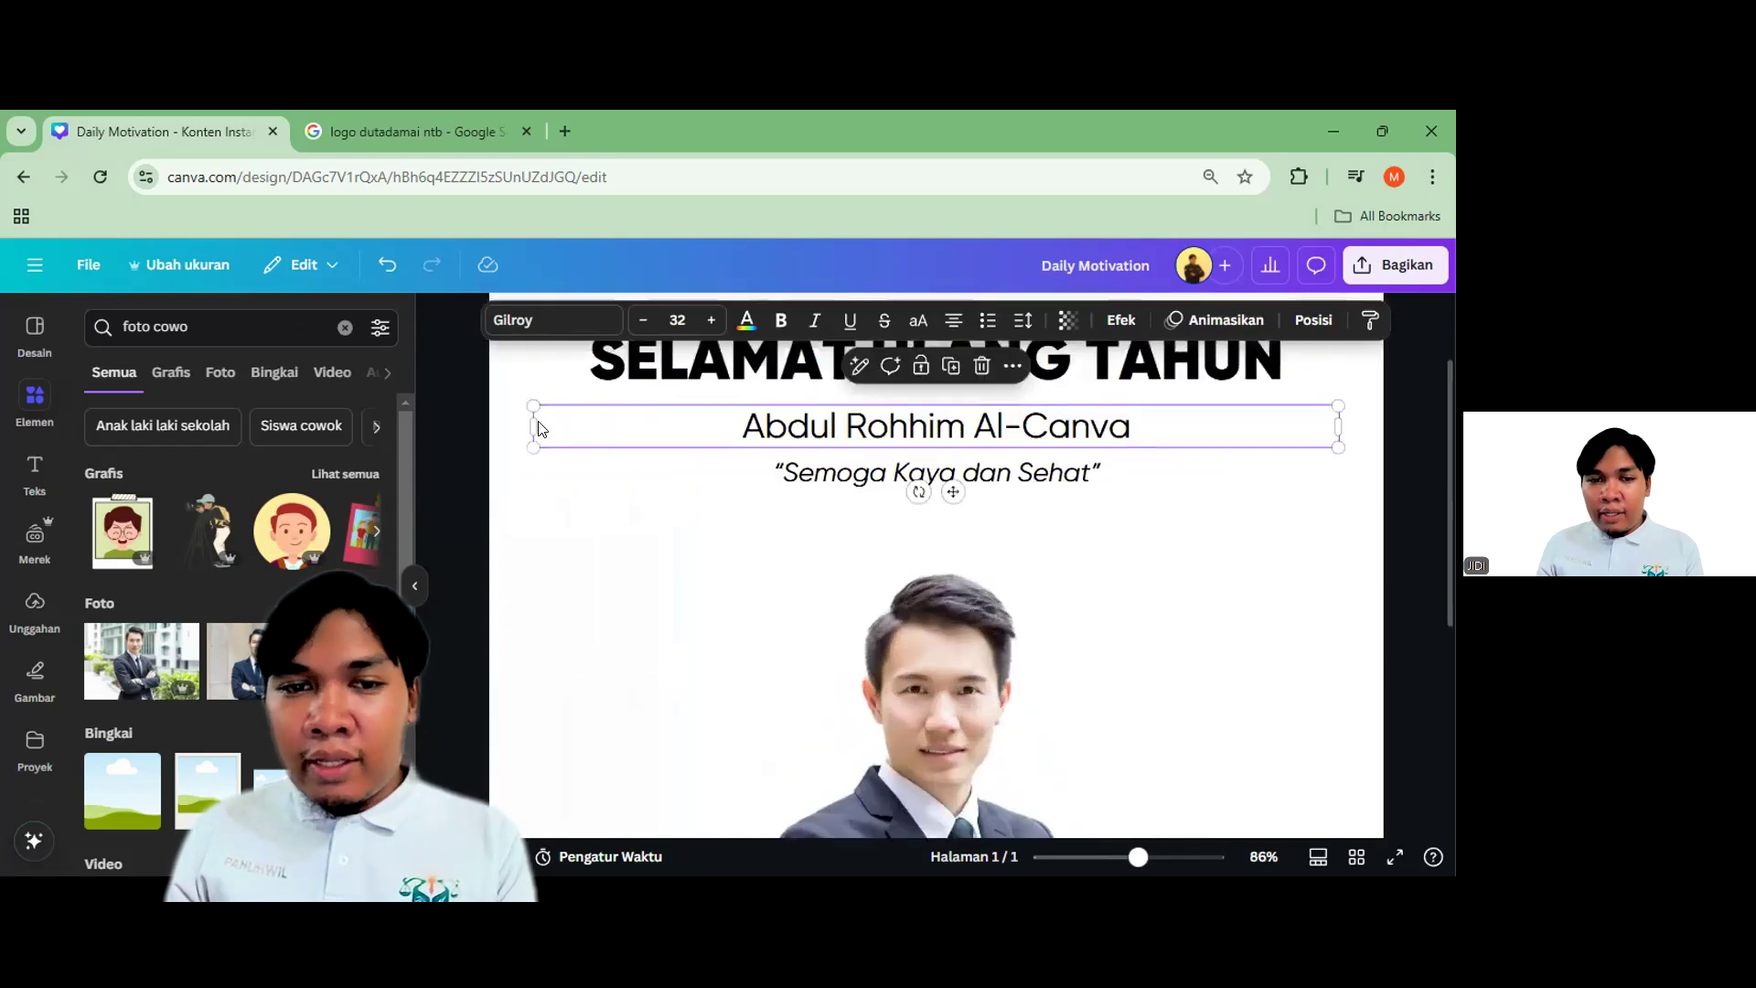
left_click_drag(575, 431, 722, 429)
left_click(741, 513)
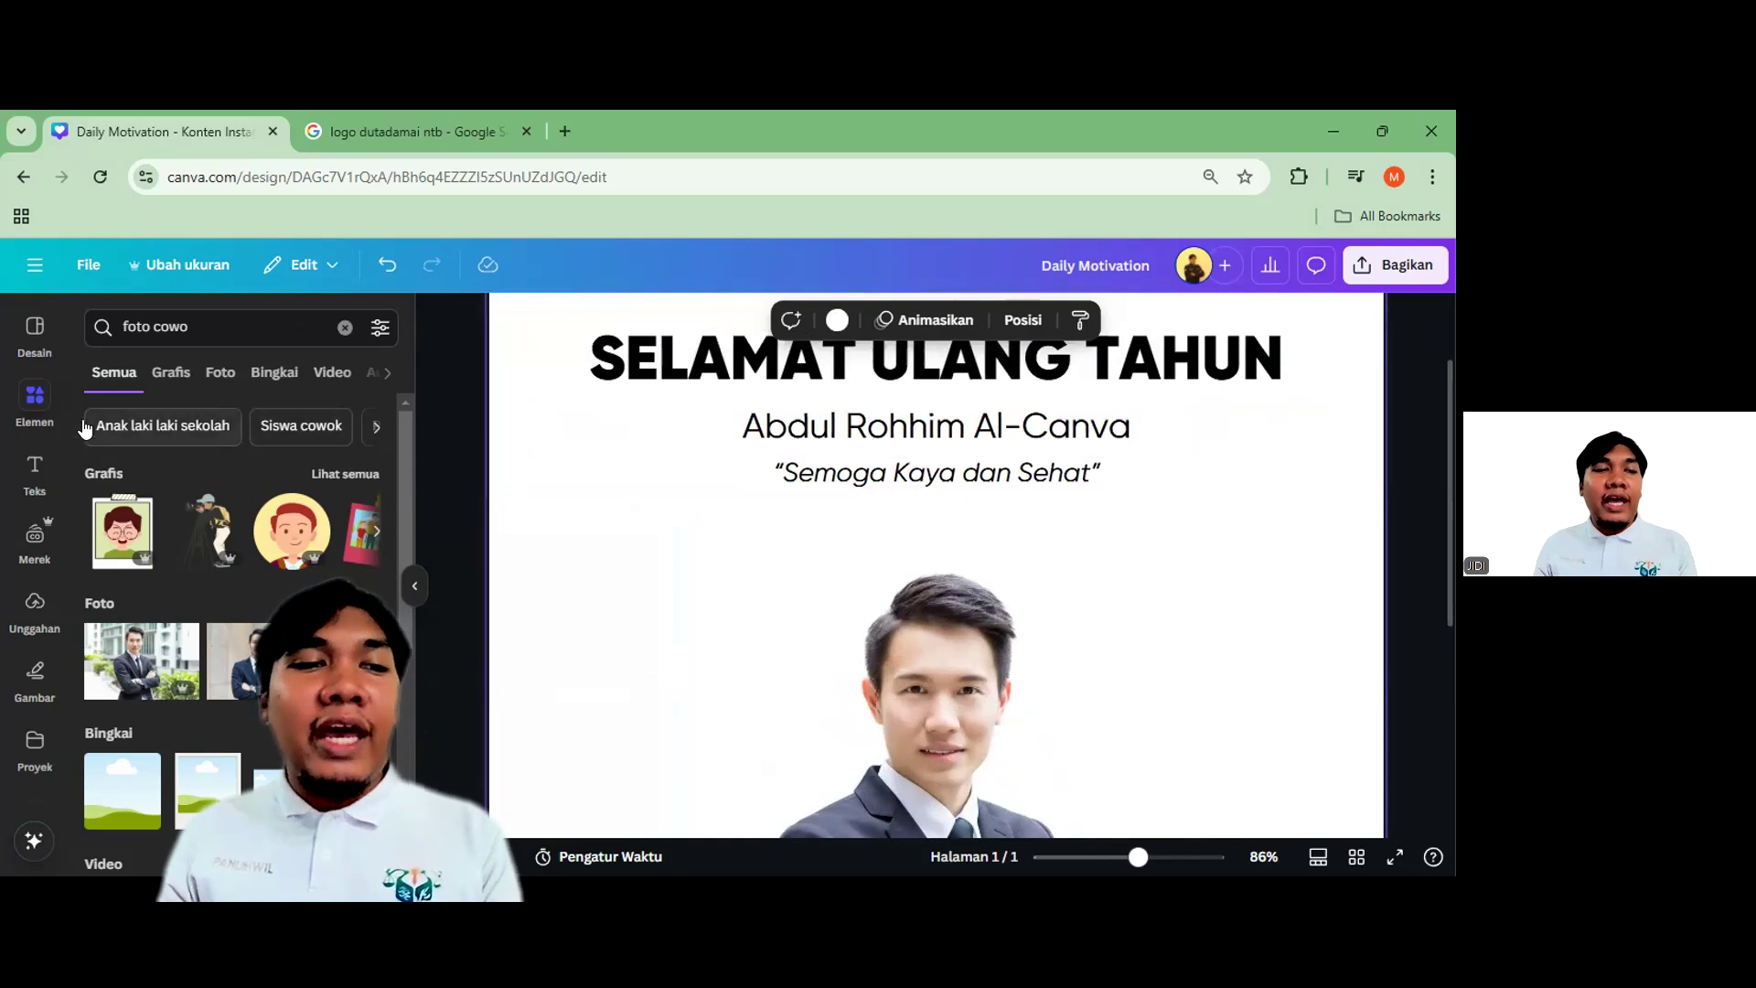
left_click(36, 402)
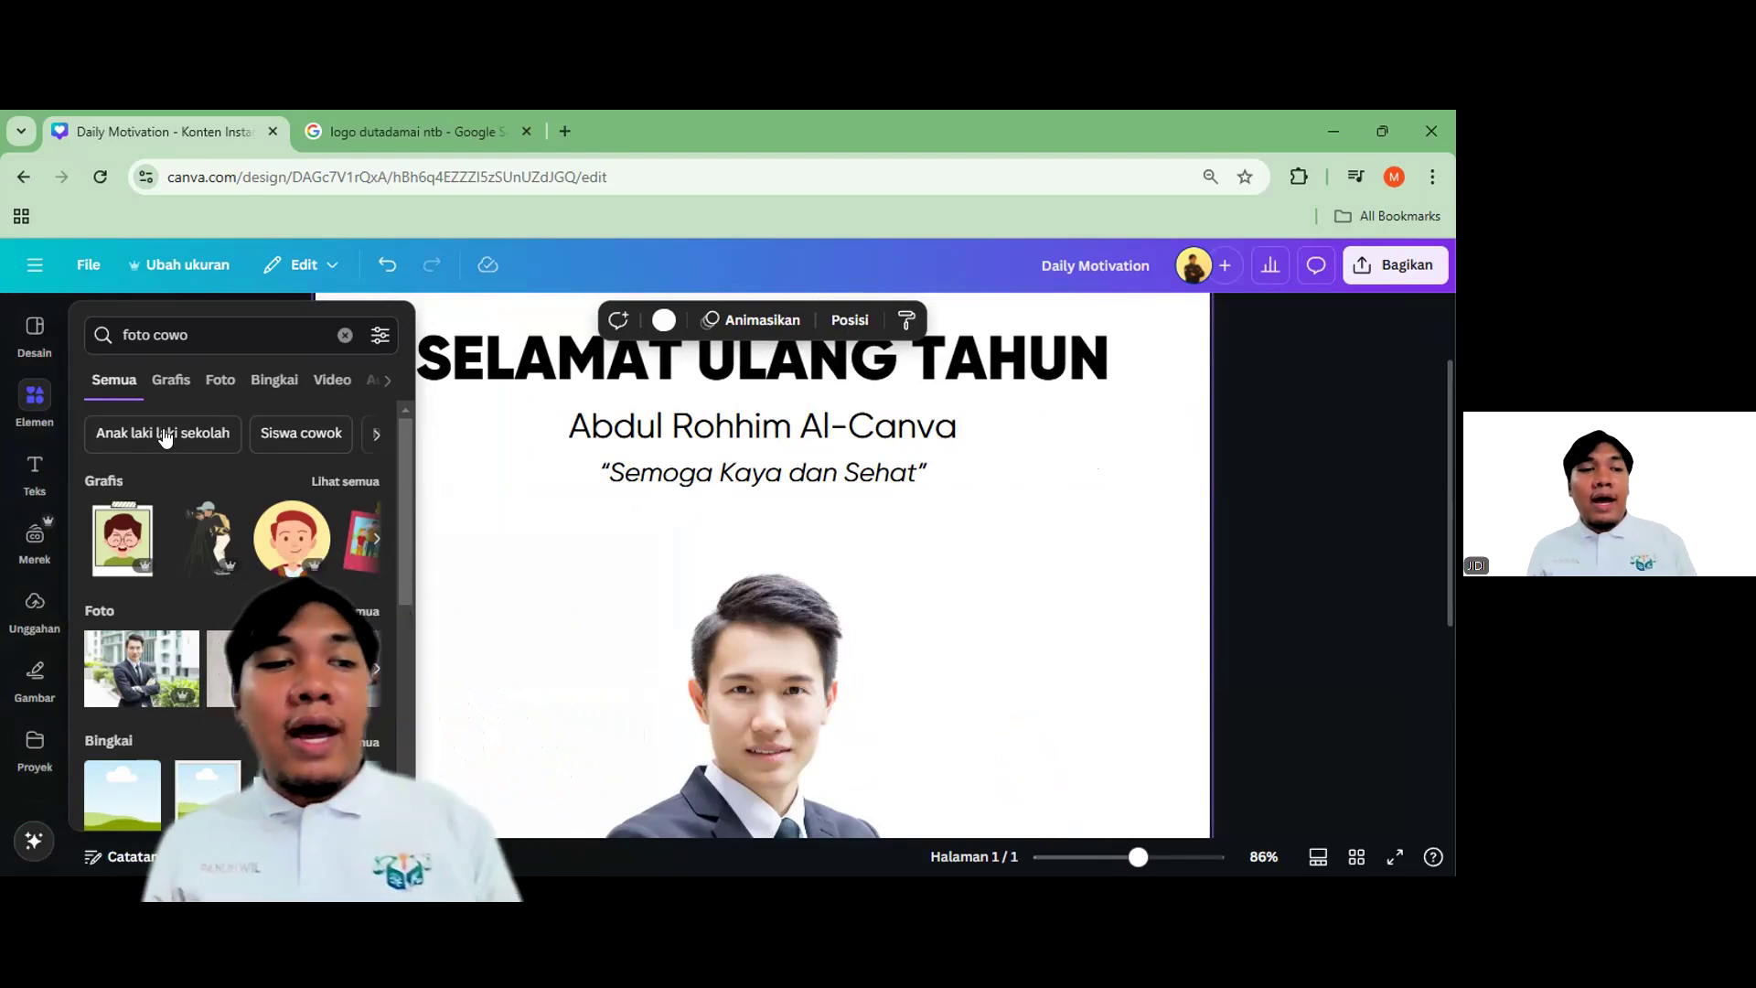
left_click(586, 427)
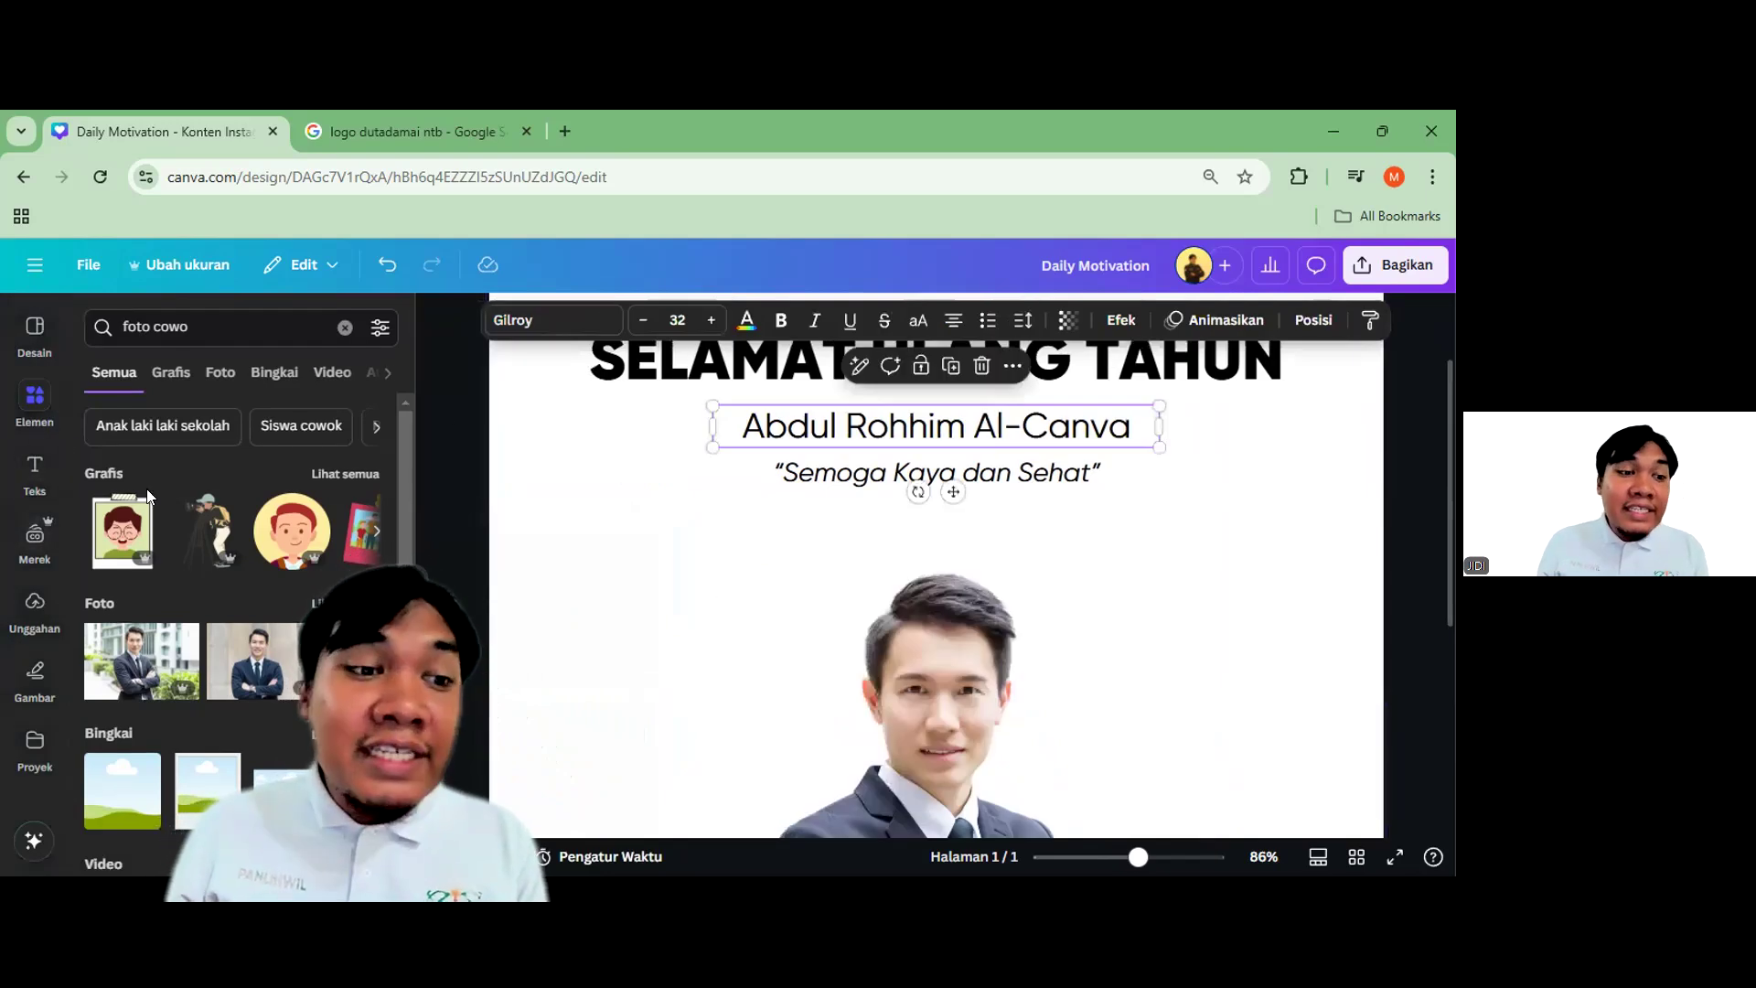
Add a rounded square shape behind the name line and colour it dark grey
left_click(344, 327)
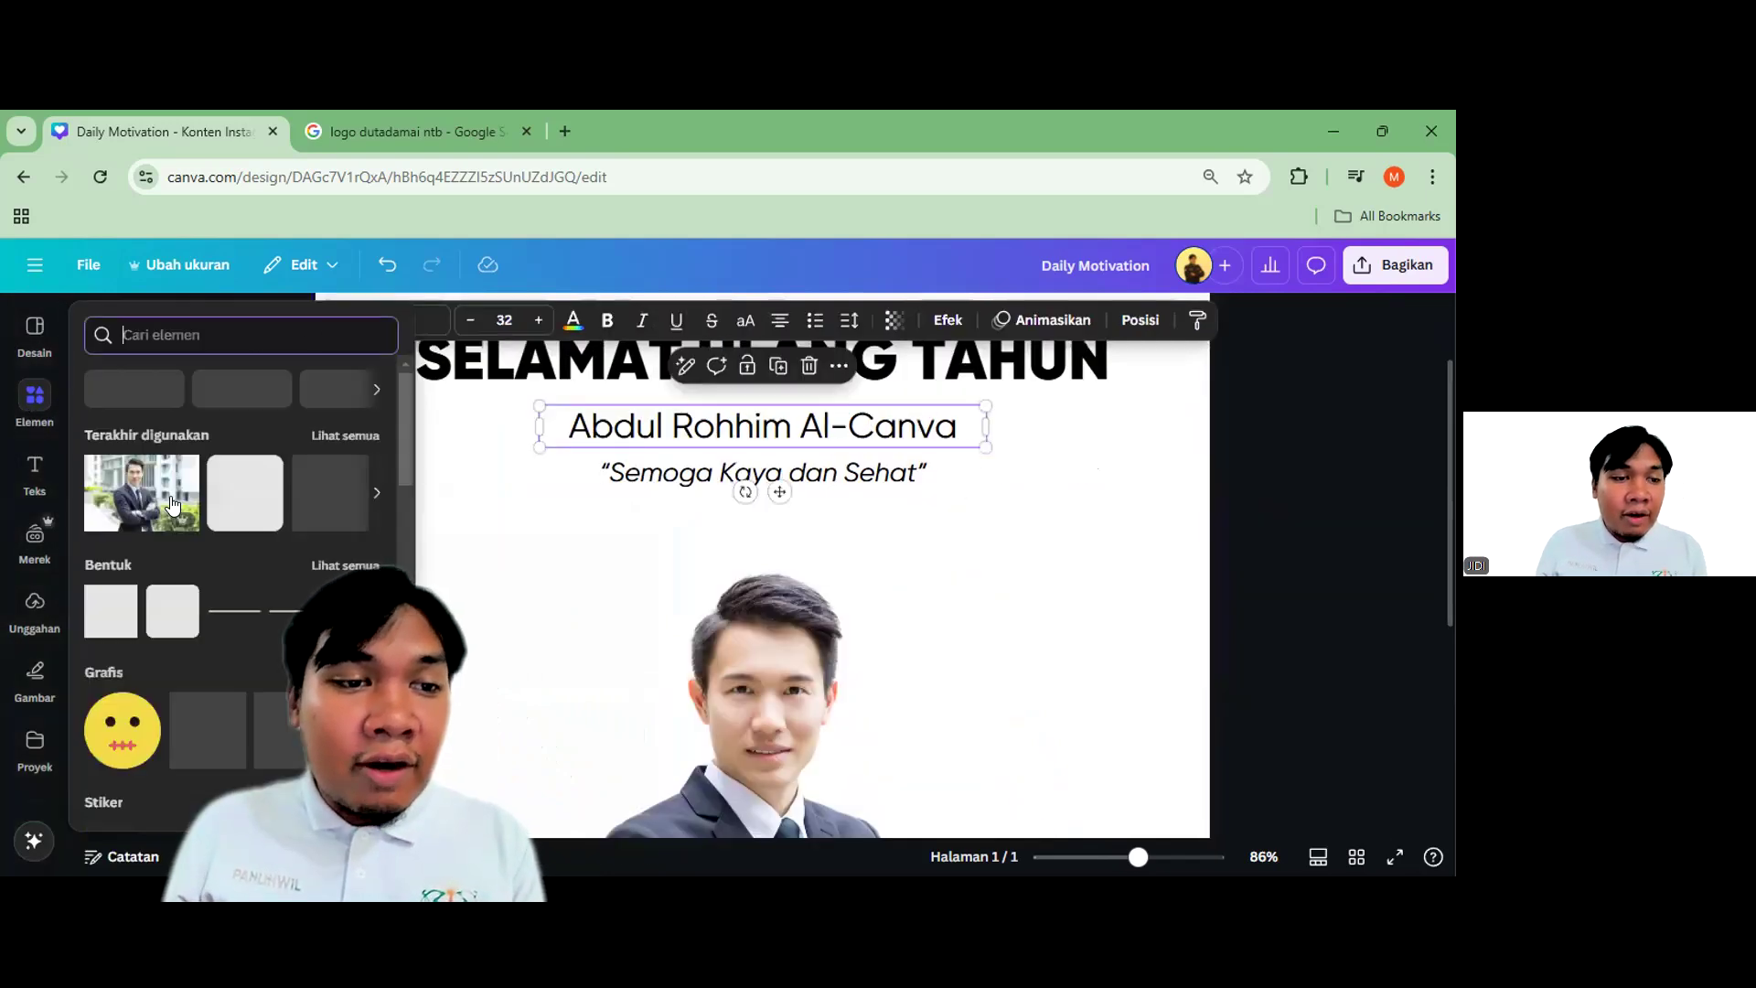
left_click(172, 611)
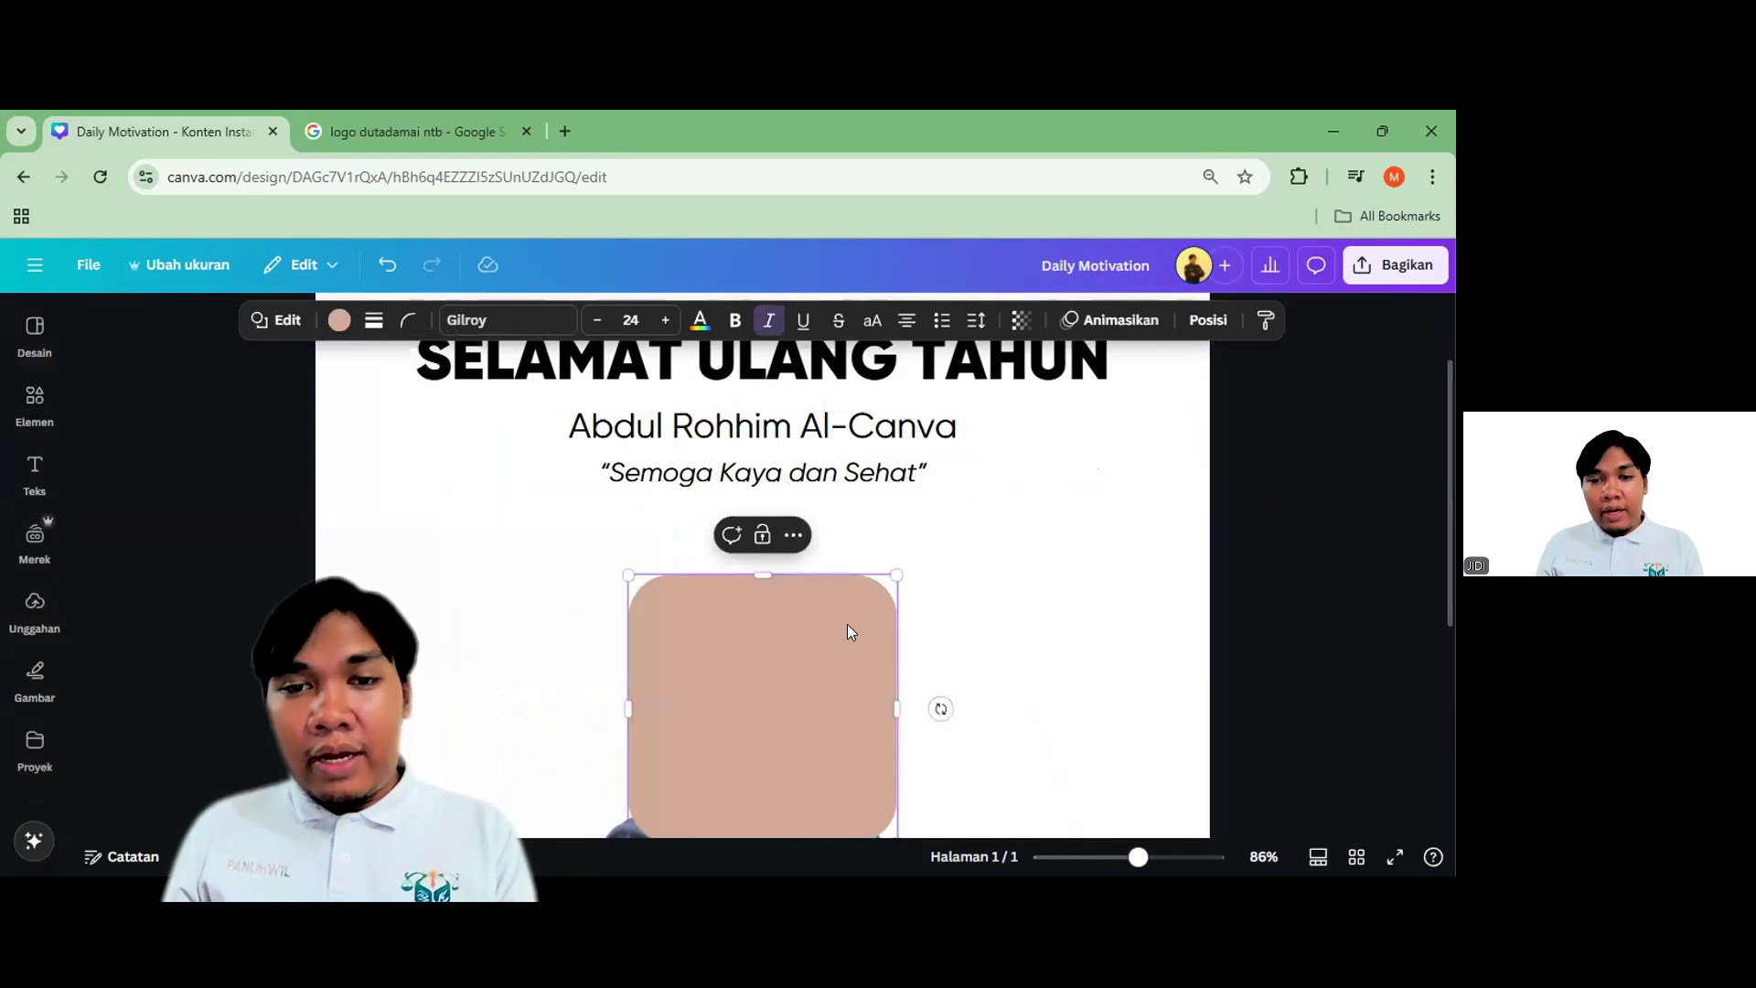
left_click_drag(854, 633, 885, 495)
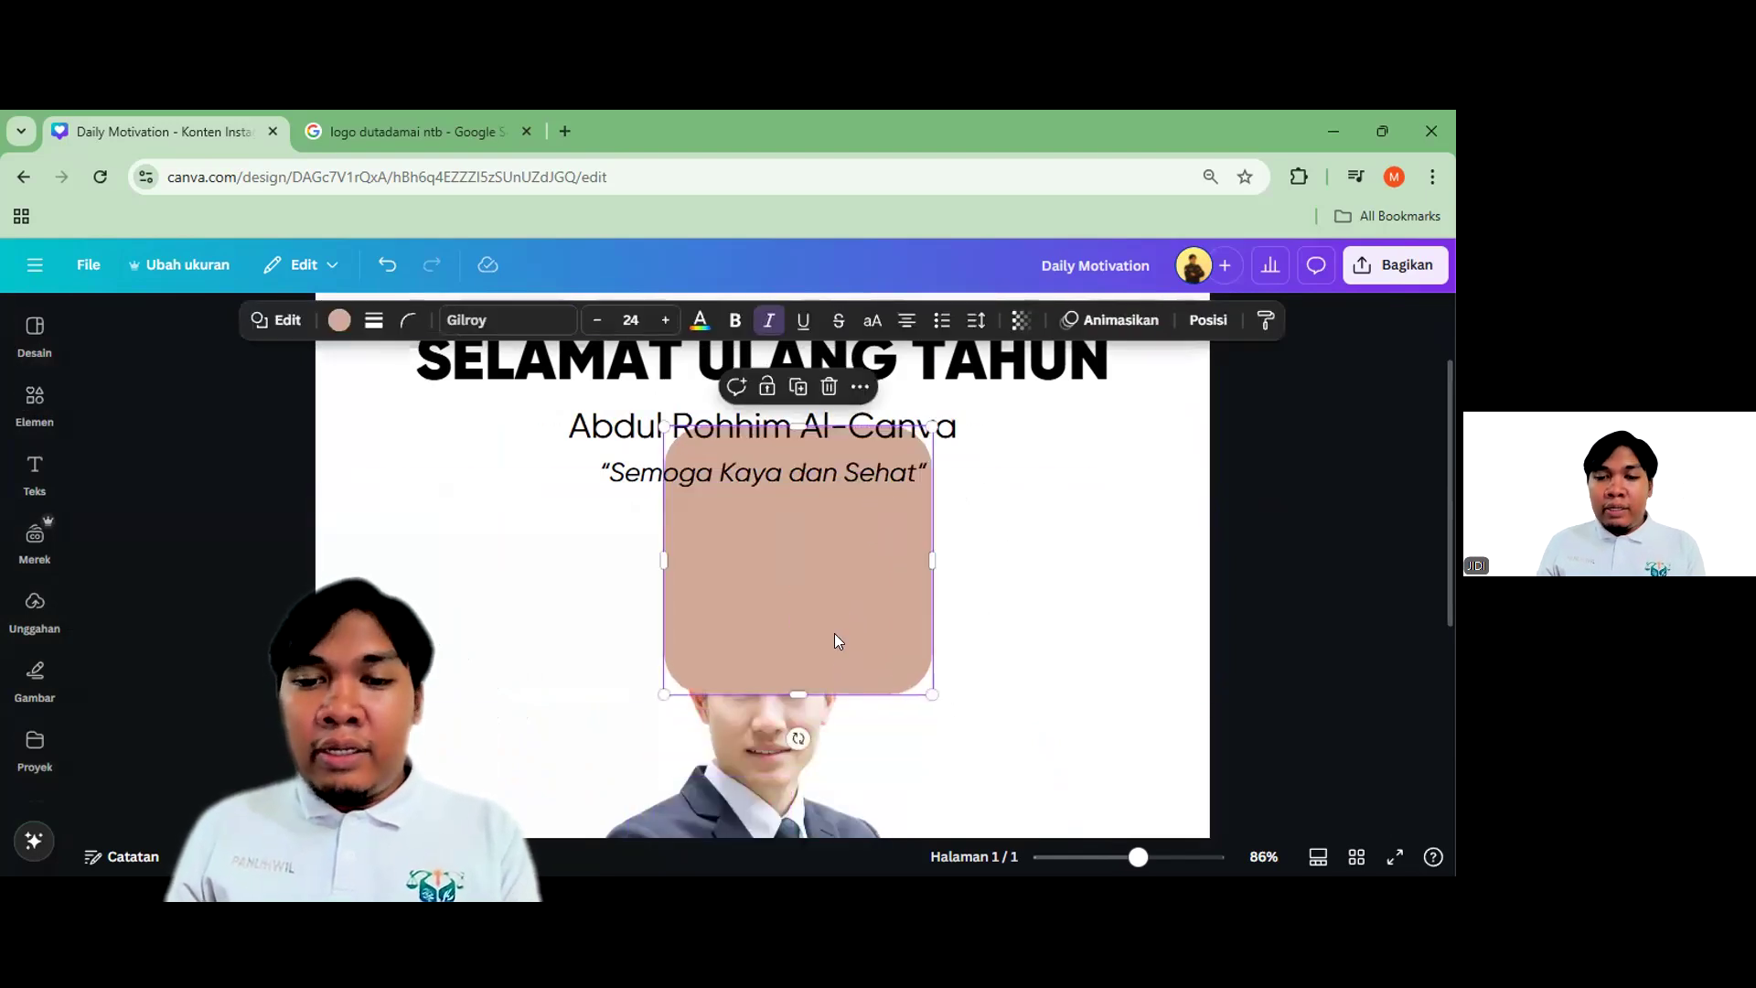
left_click_drag(798, 688, 684, 398)
left_click(339, 319)
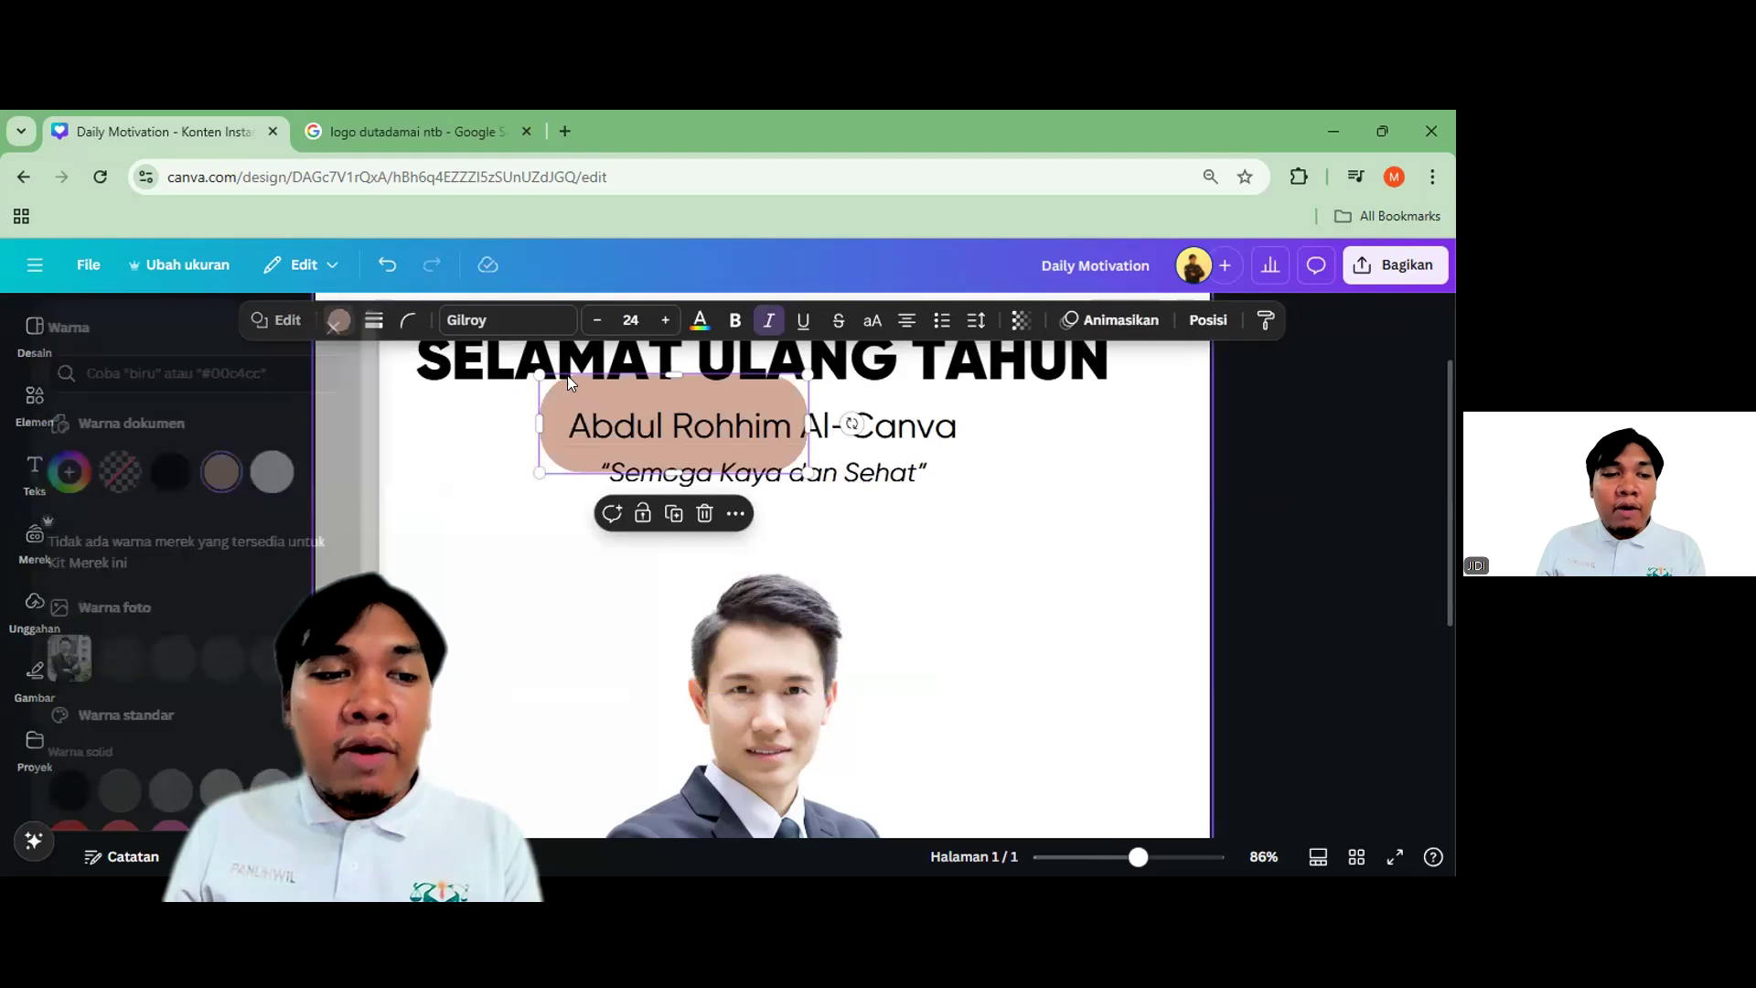
scroll(256, 512, "down", 3)
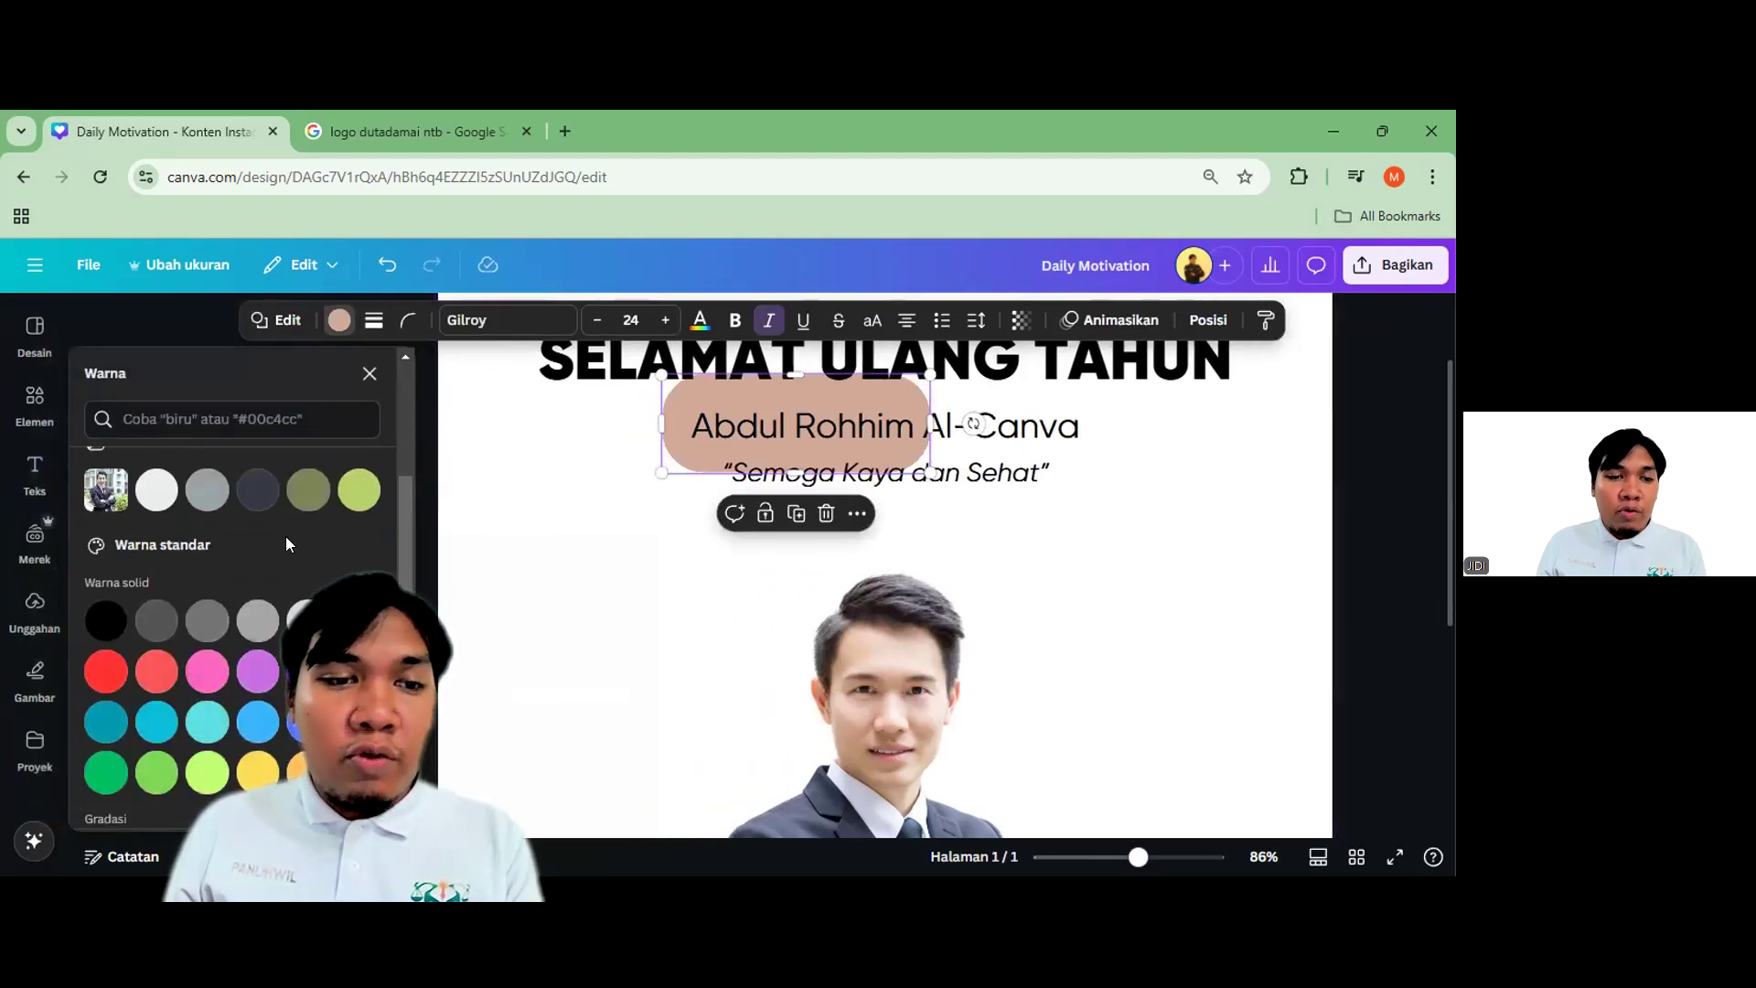
left_click(255, 503)
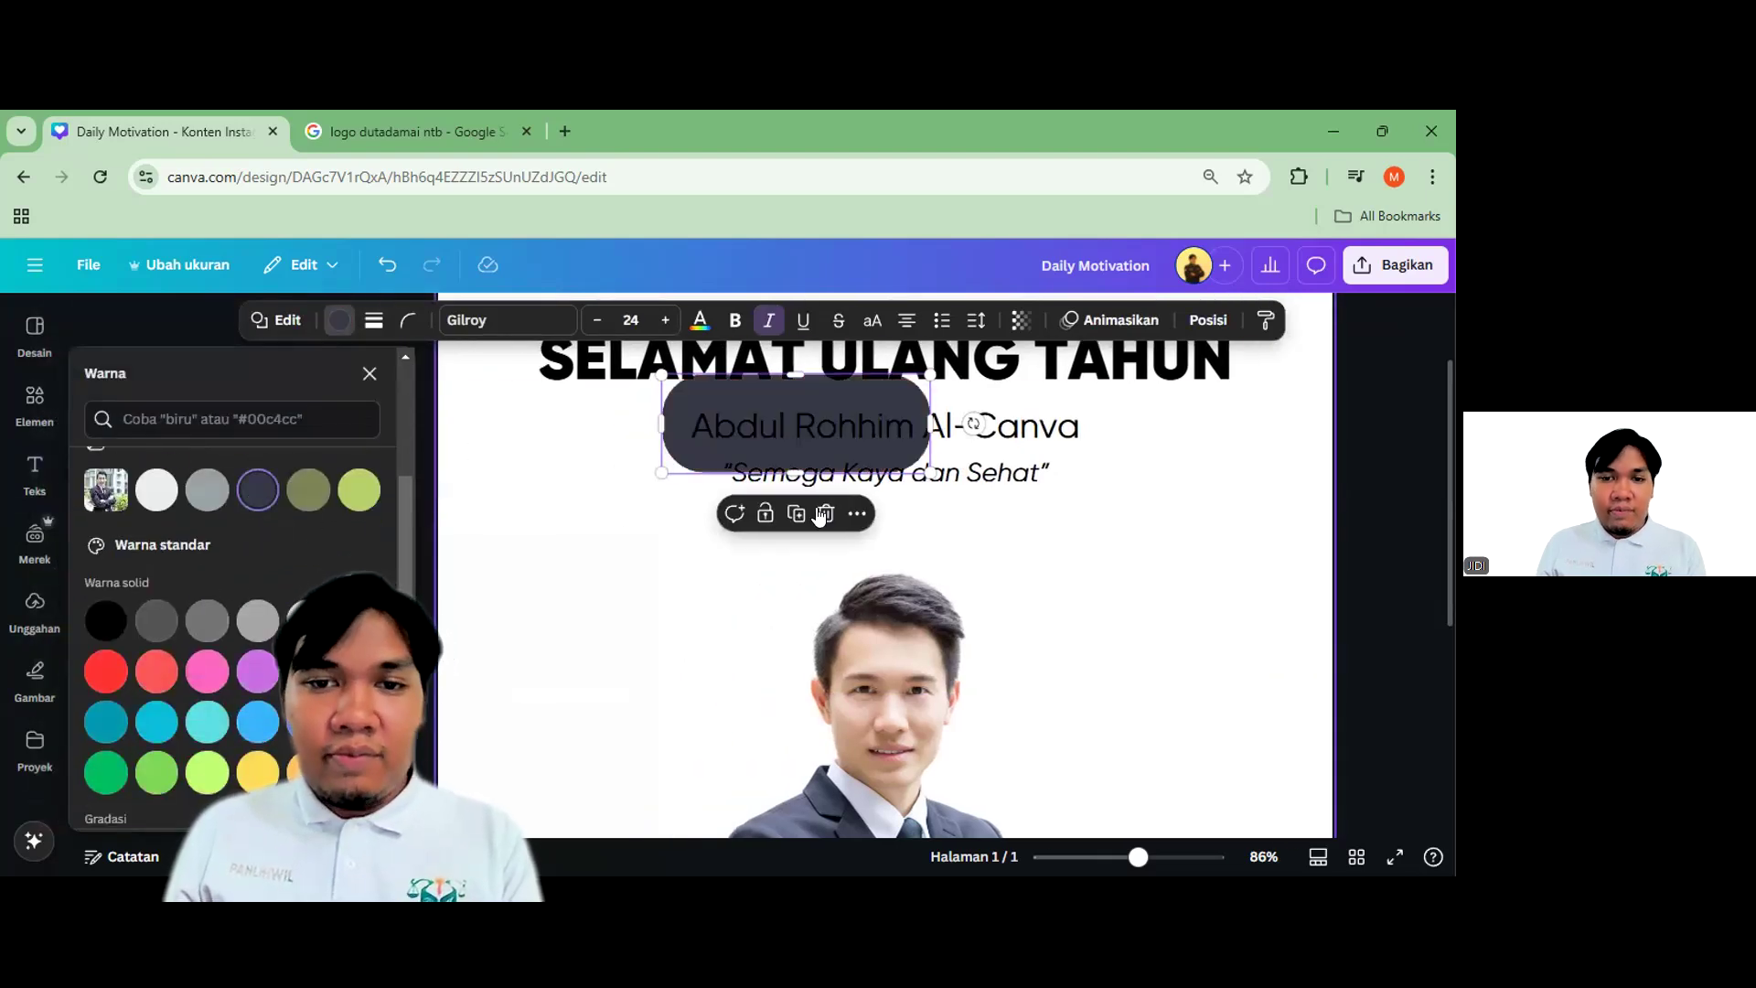
scroll(870, 389, "up", 2)
scroll(871, 382, "up", 3)
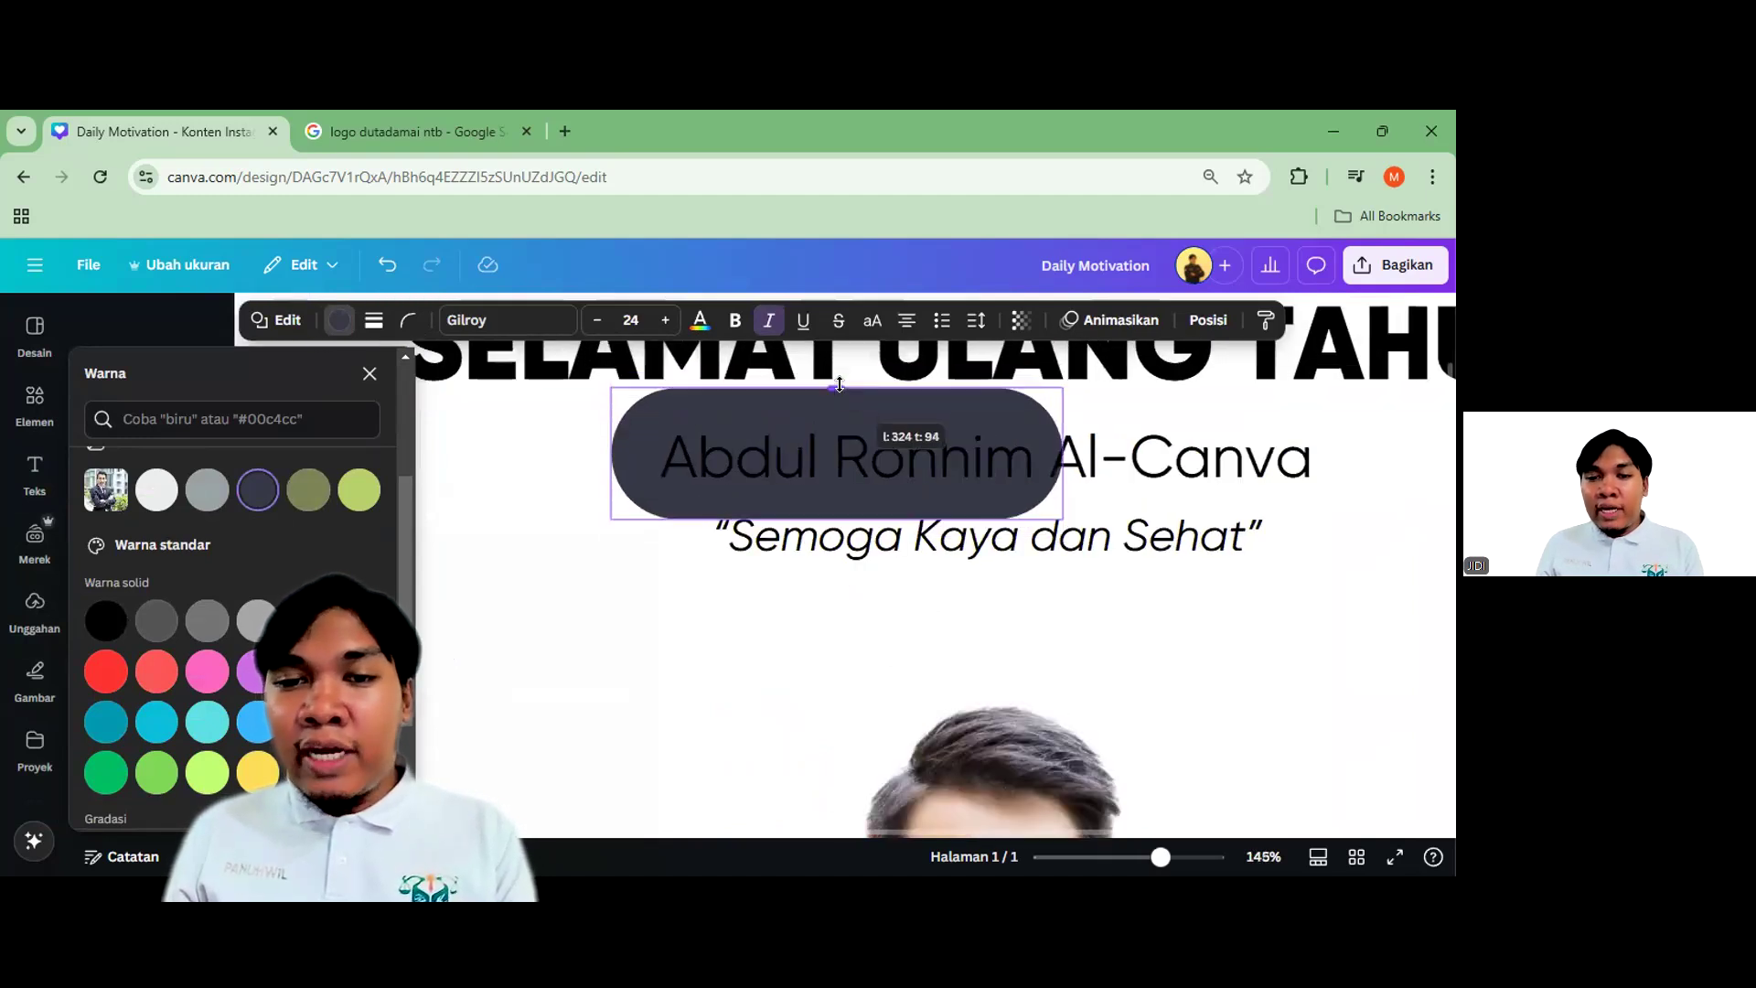
Reduce the dark label's corner rounding
left_click(408, 319)
left_click_drag(381, 399, 333, 399)
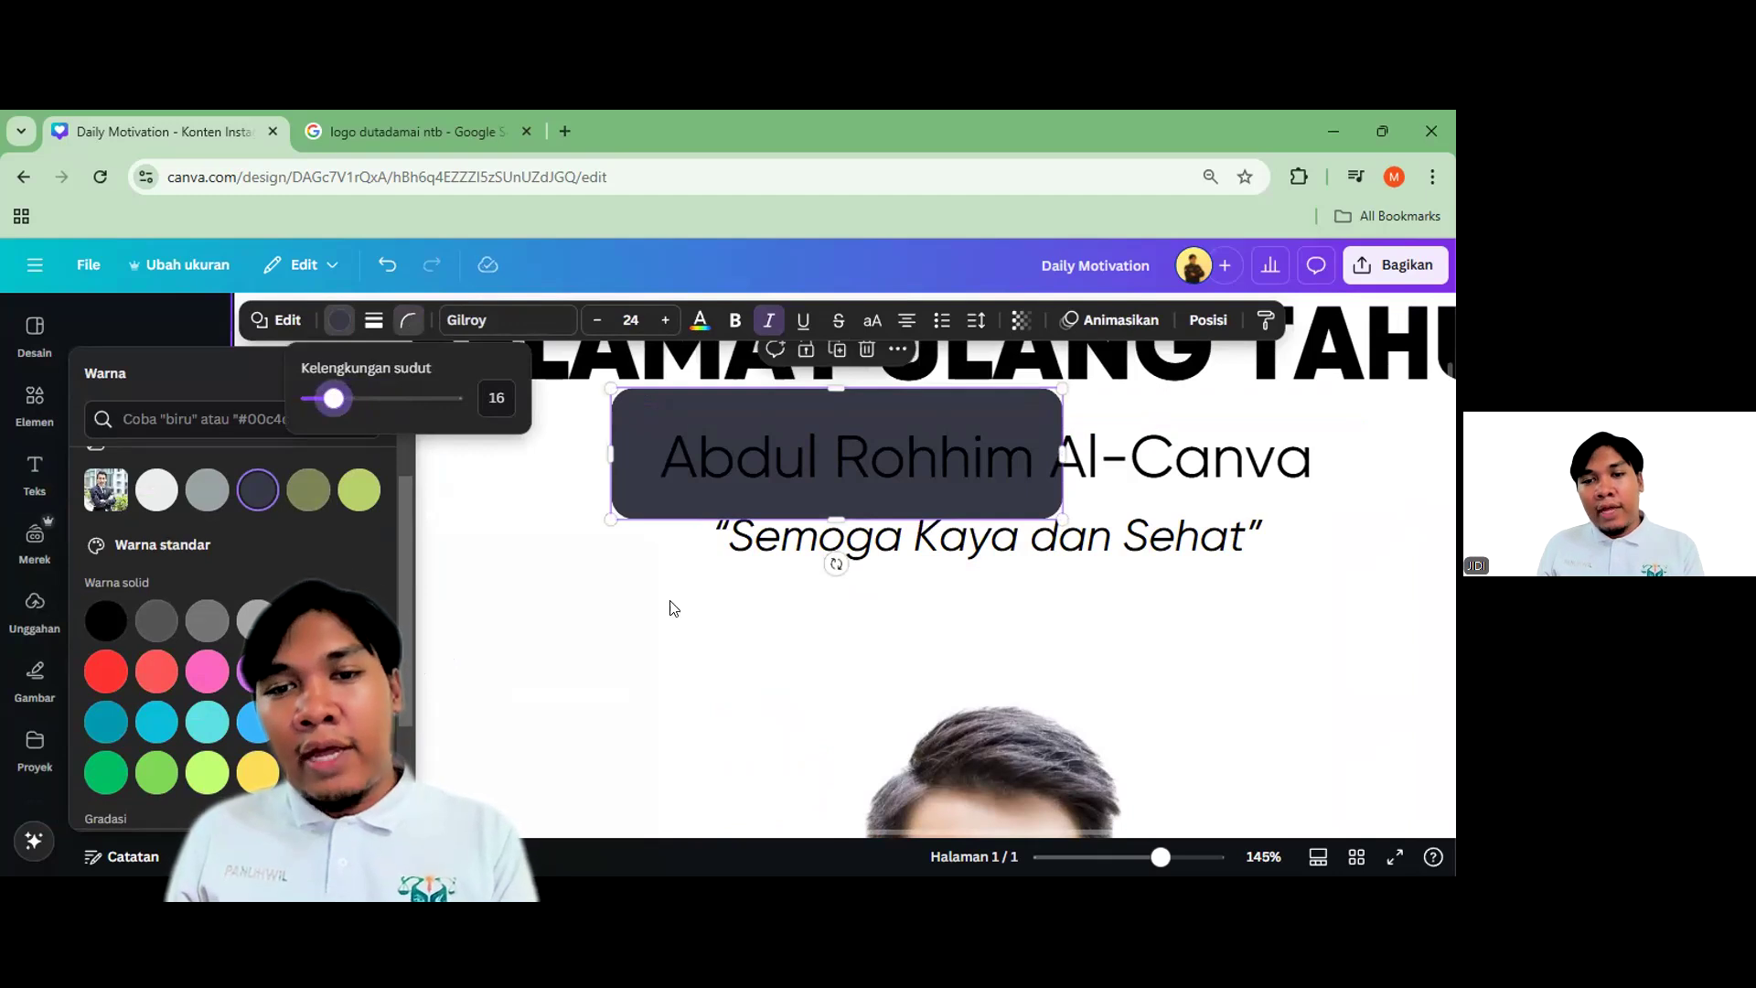
left_click(436, 506)
scroll(436, 506, "down", 3)
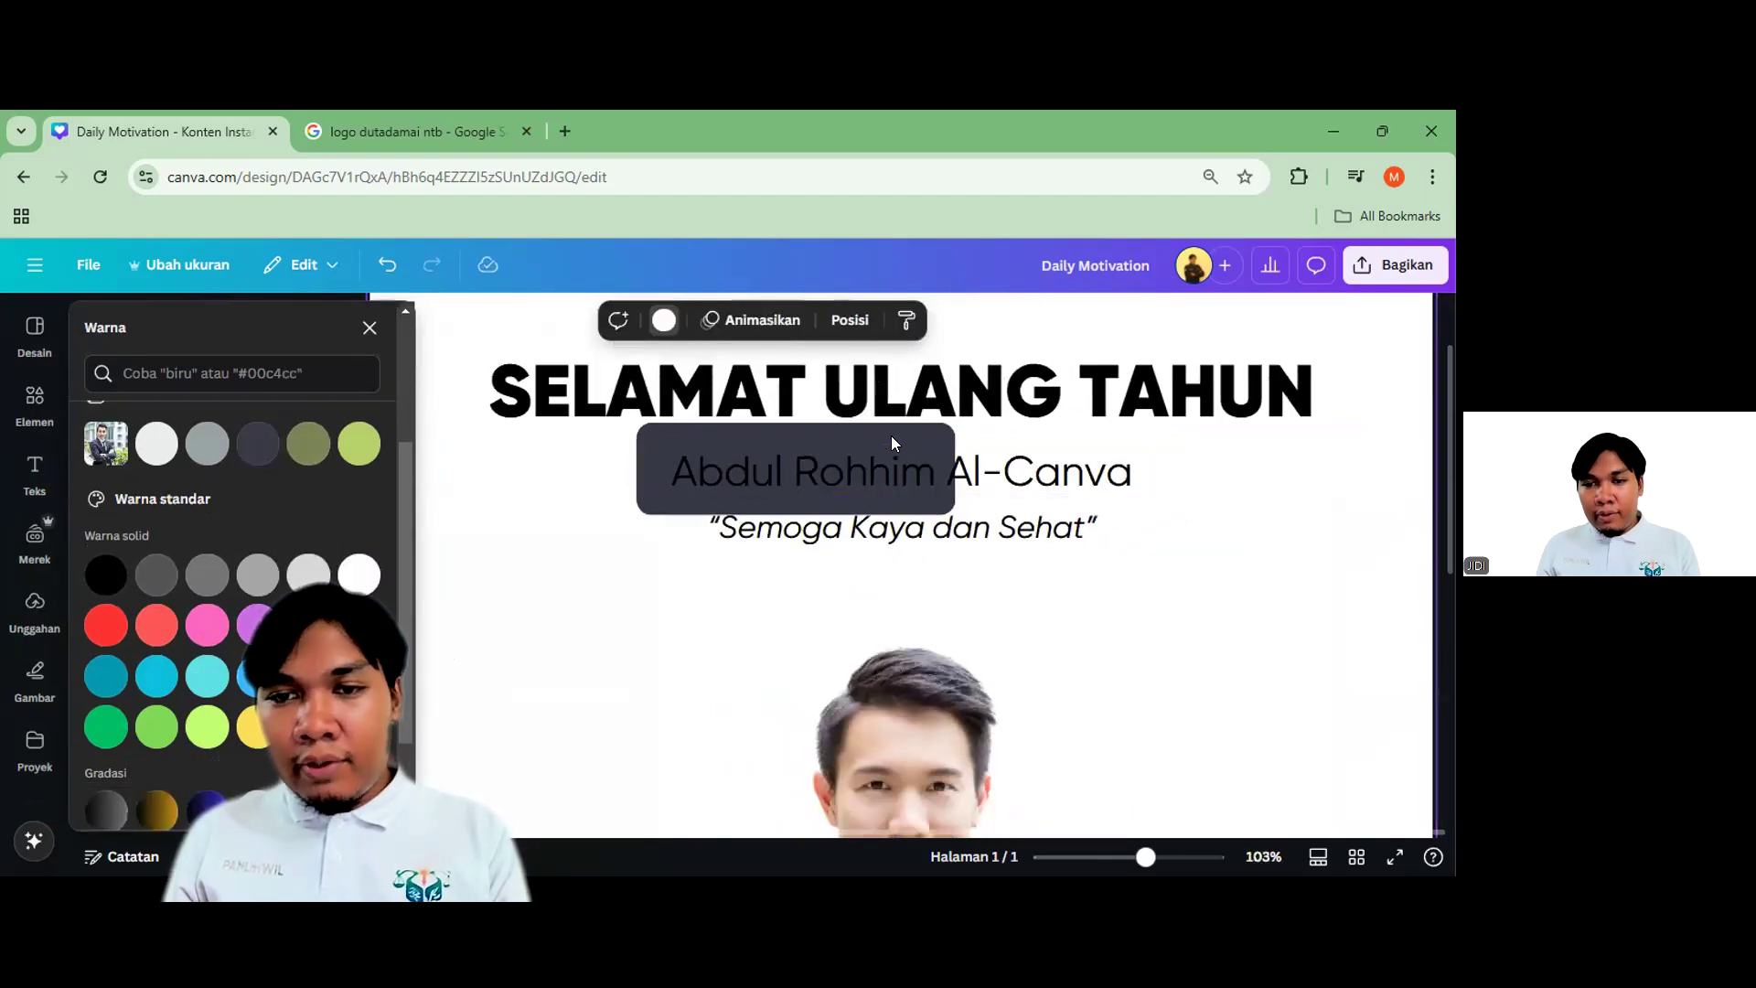
left_click(677, 529)
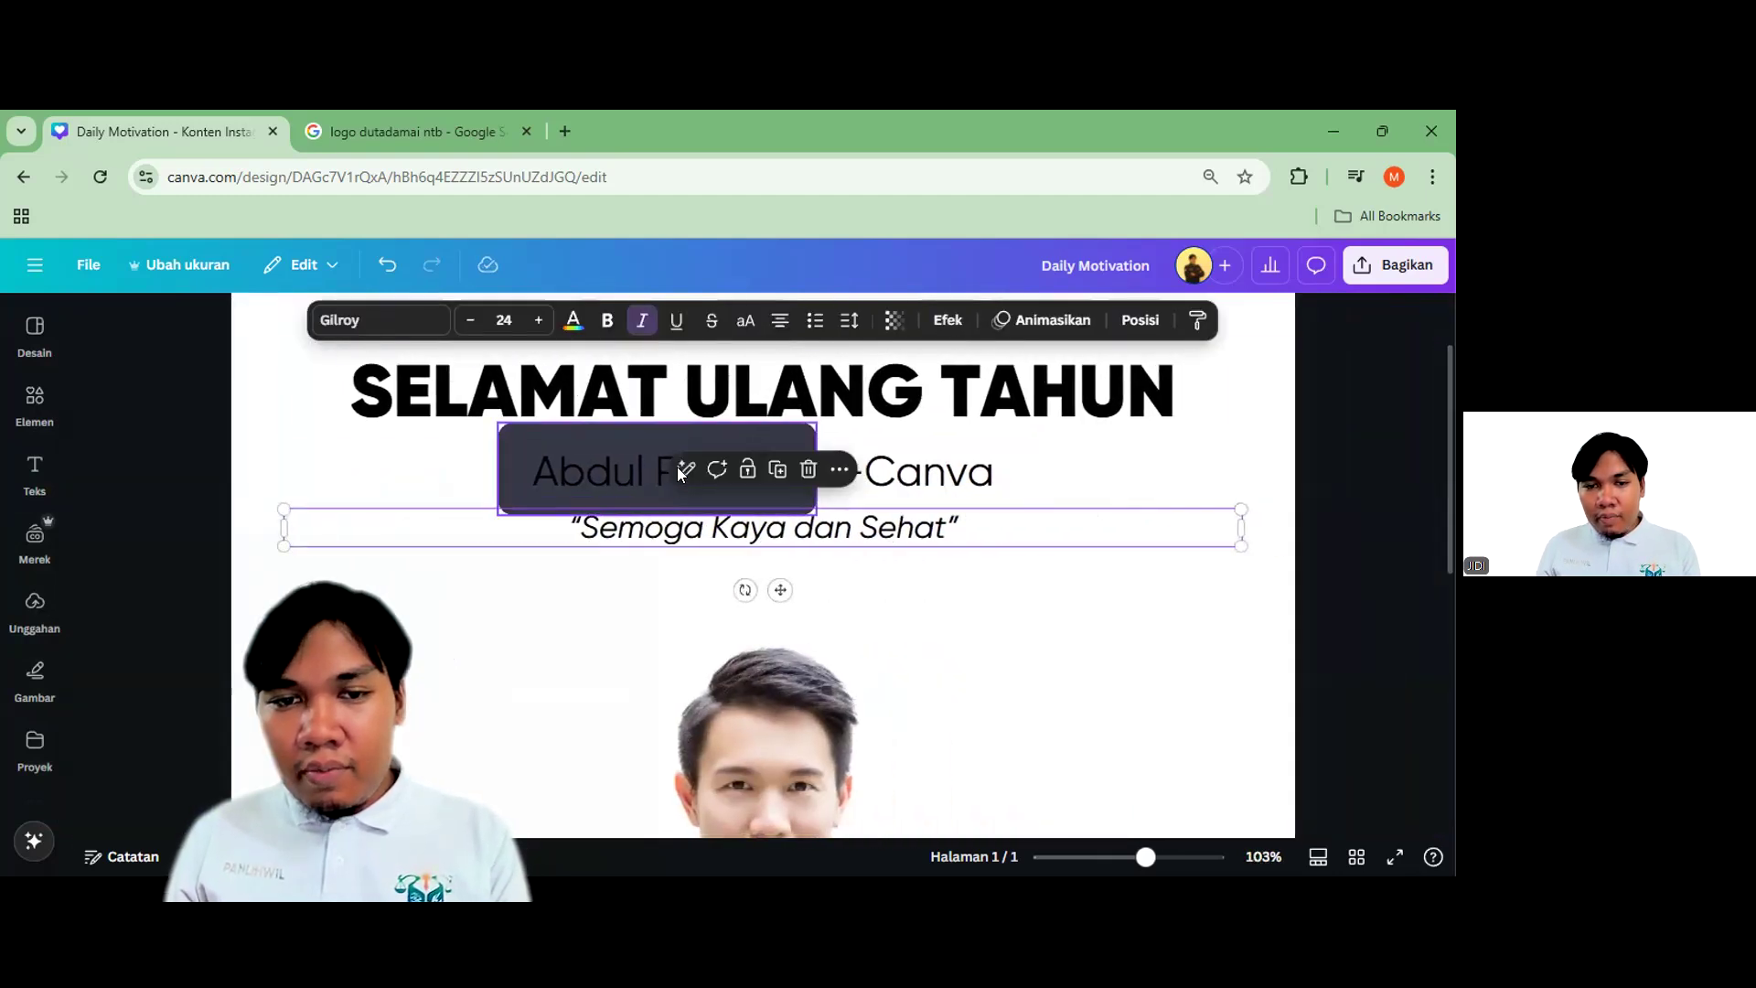
Stretch the dark label right to cover the full name, then trim its left side to fit
left_click(796, 474)
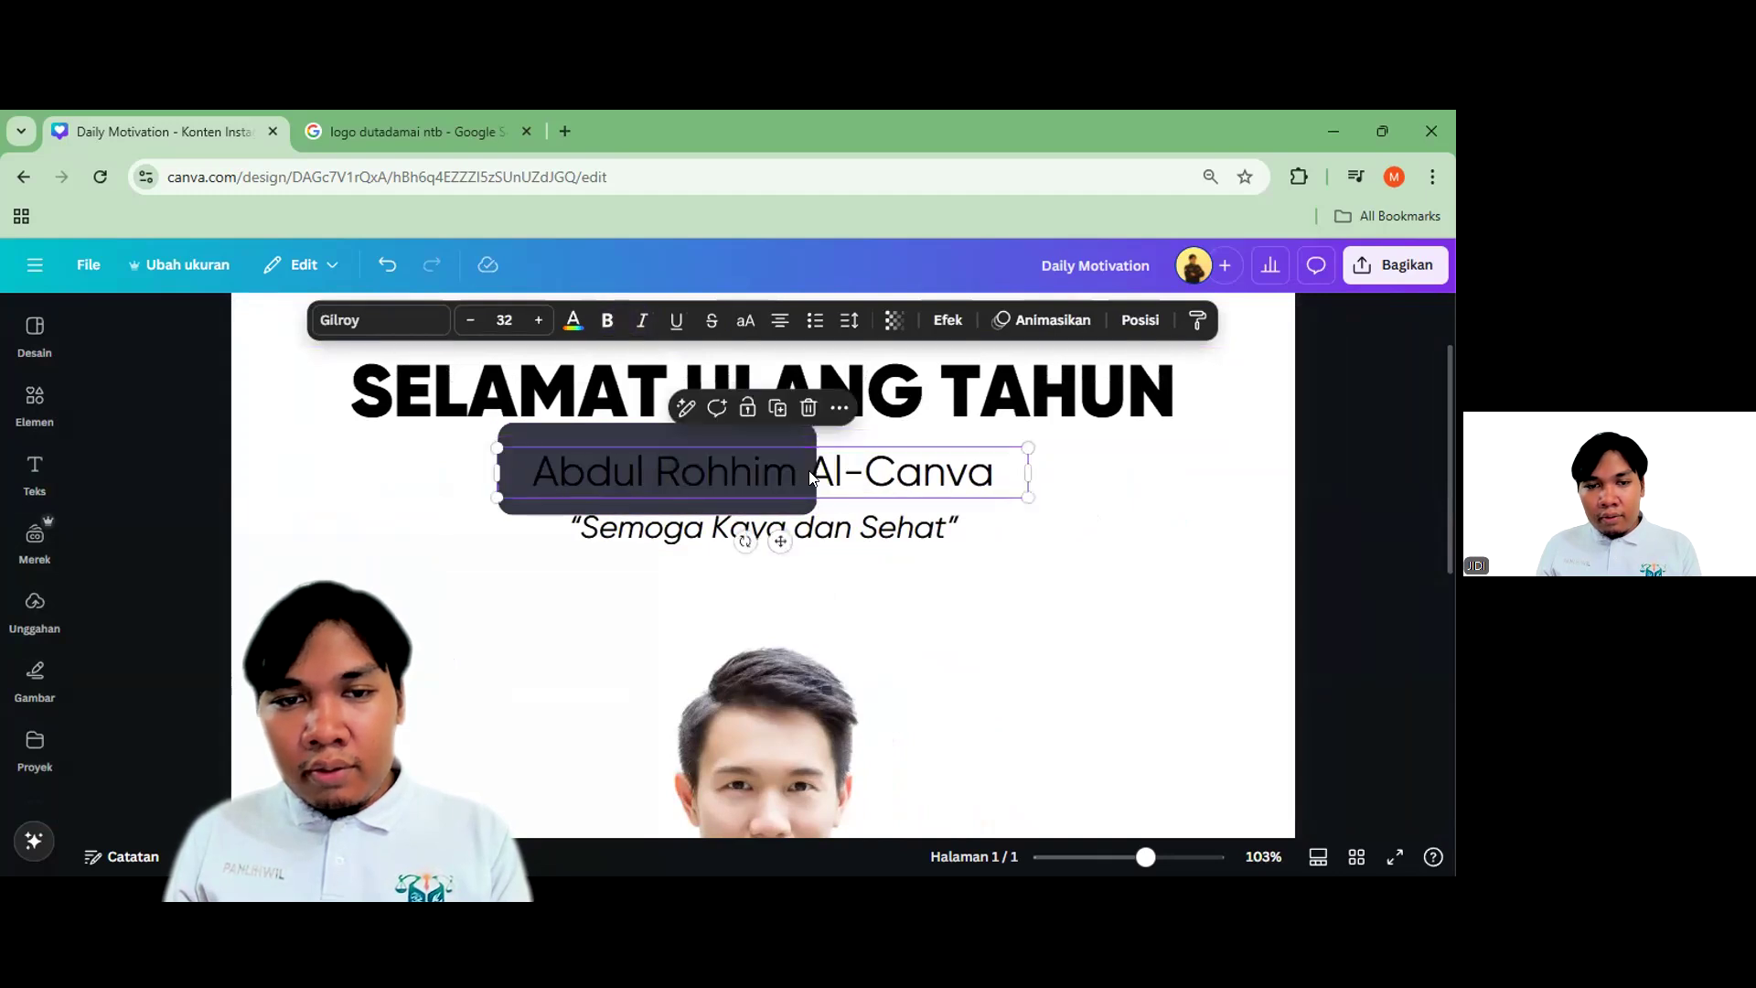
left_click_drag(817, 470, 1029, 470)
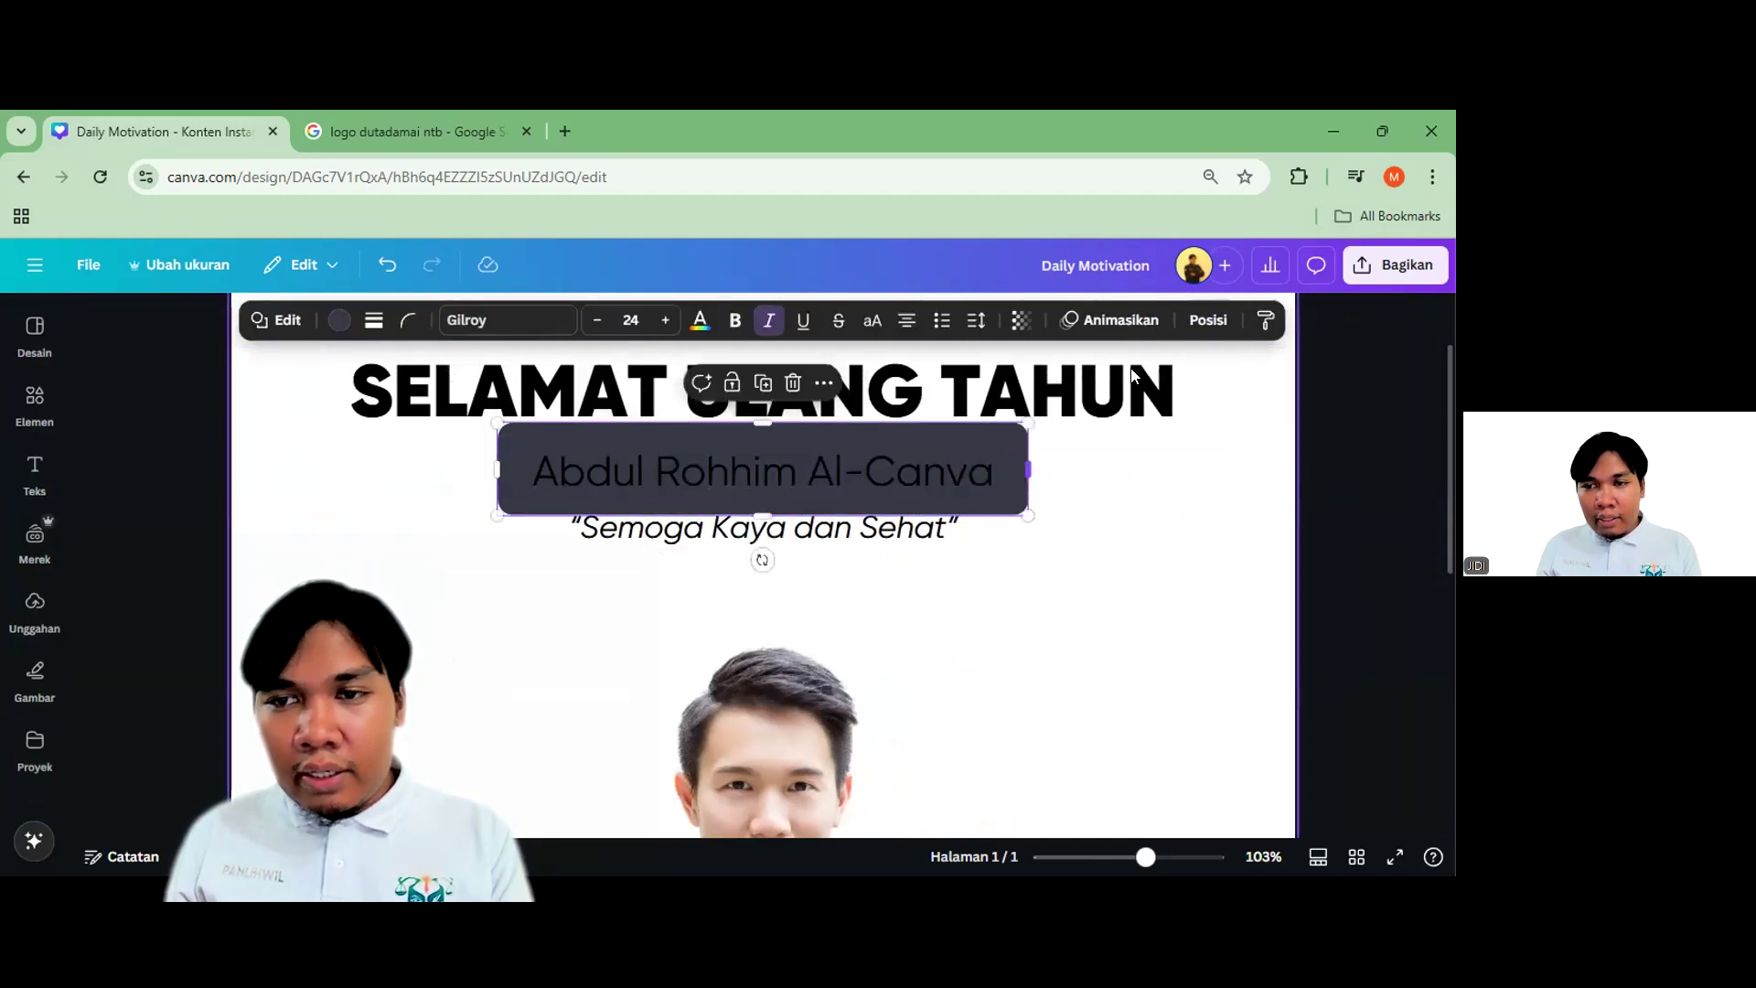
left_click(1194, 324)
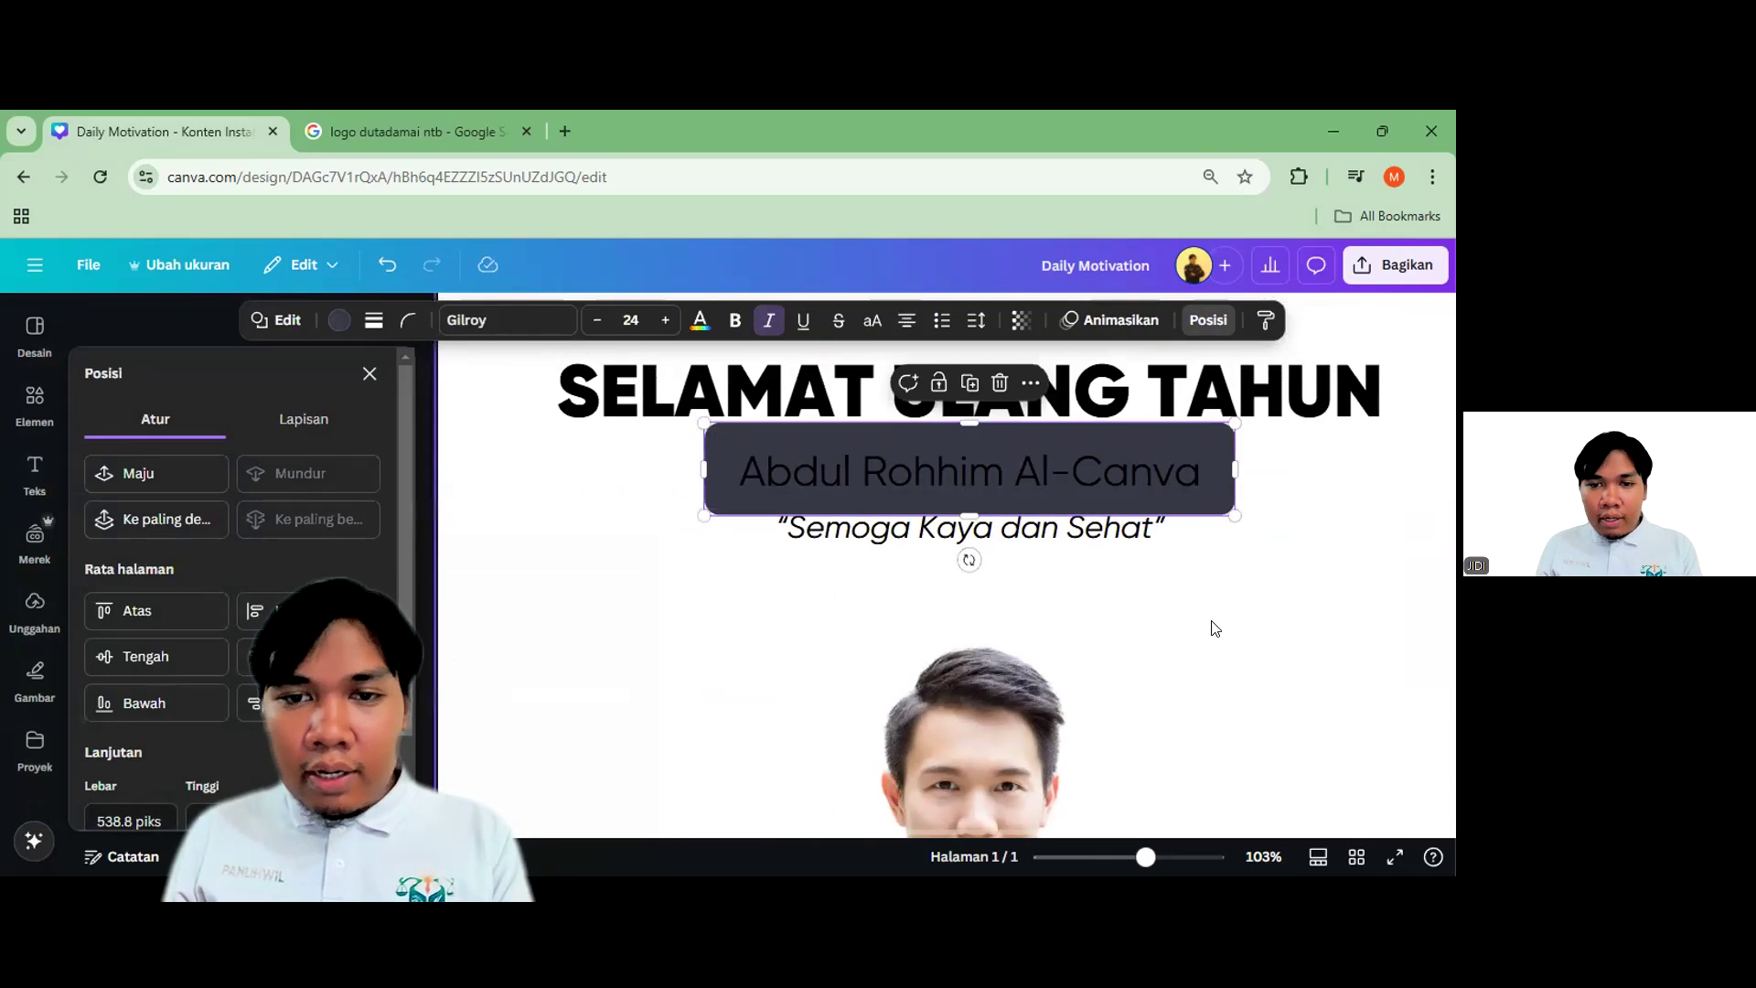
left_click(1211, 631)
scroll(1052, 539, "down", 1)
scroll(1013, 457, "up", 1)
scroll(1014, 439, "up", 3)
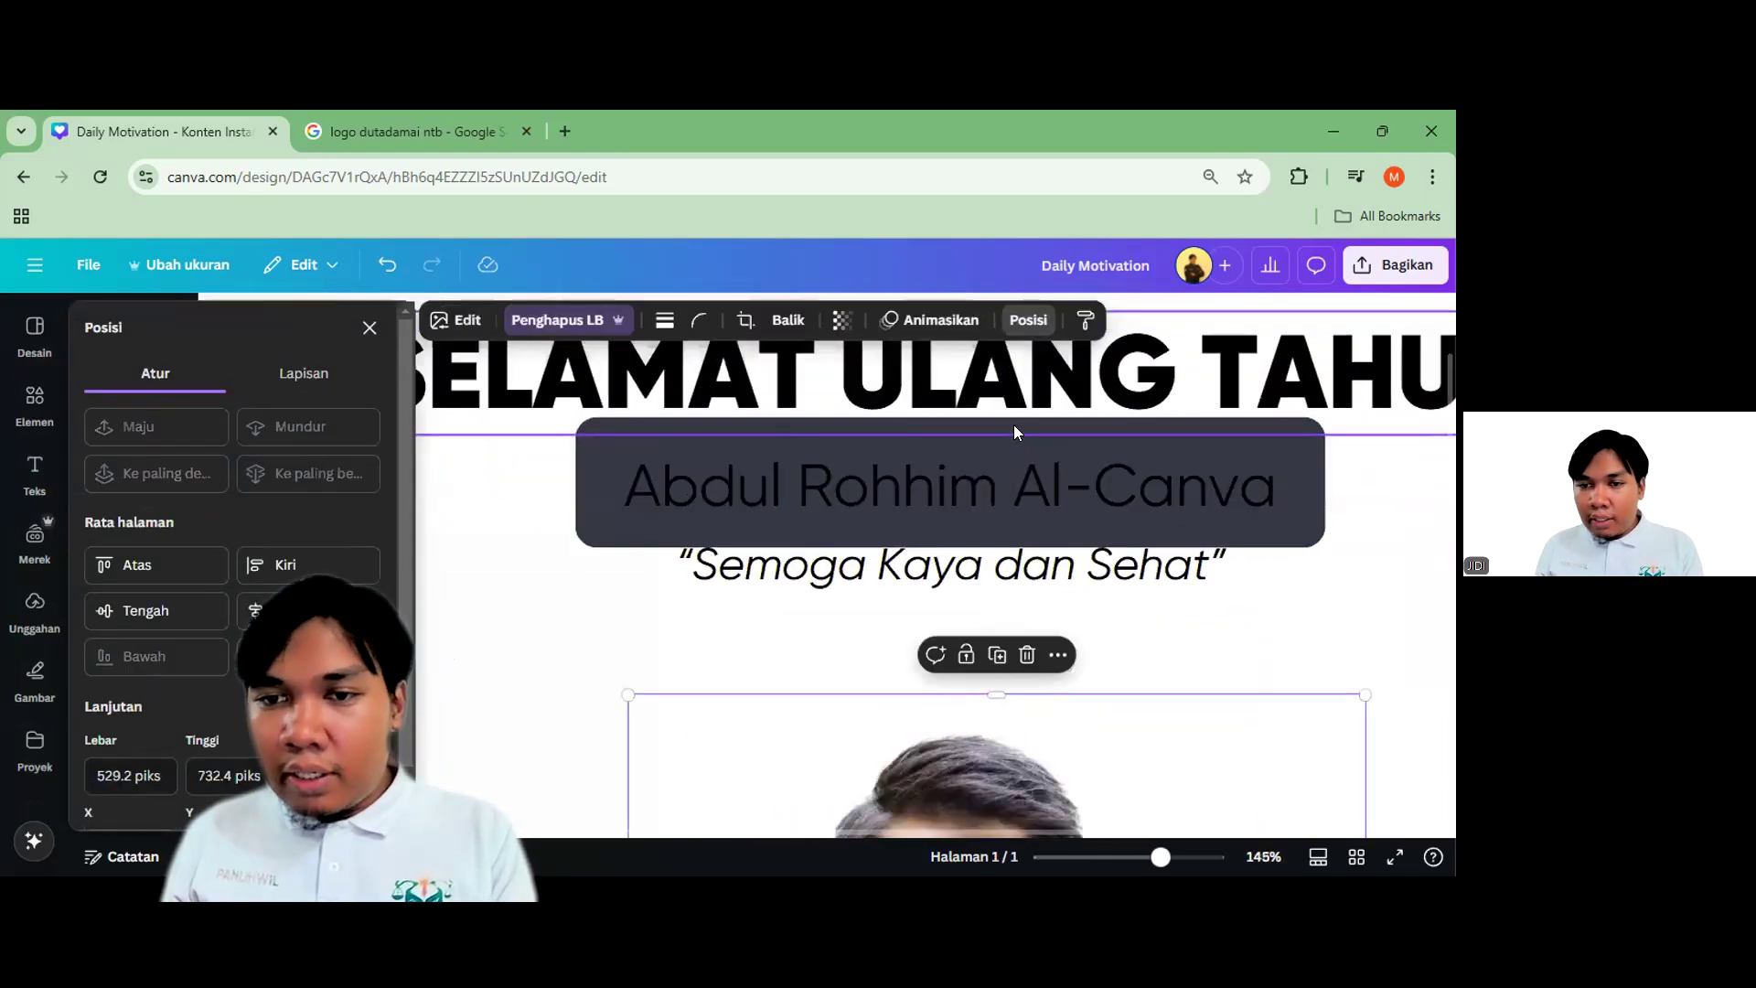
left_click(1014, 434)
left_click(979, 449)
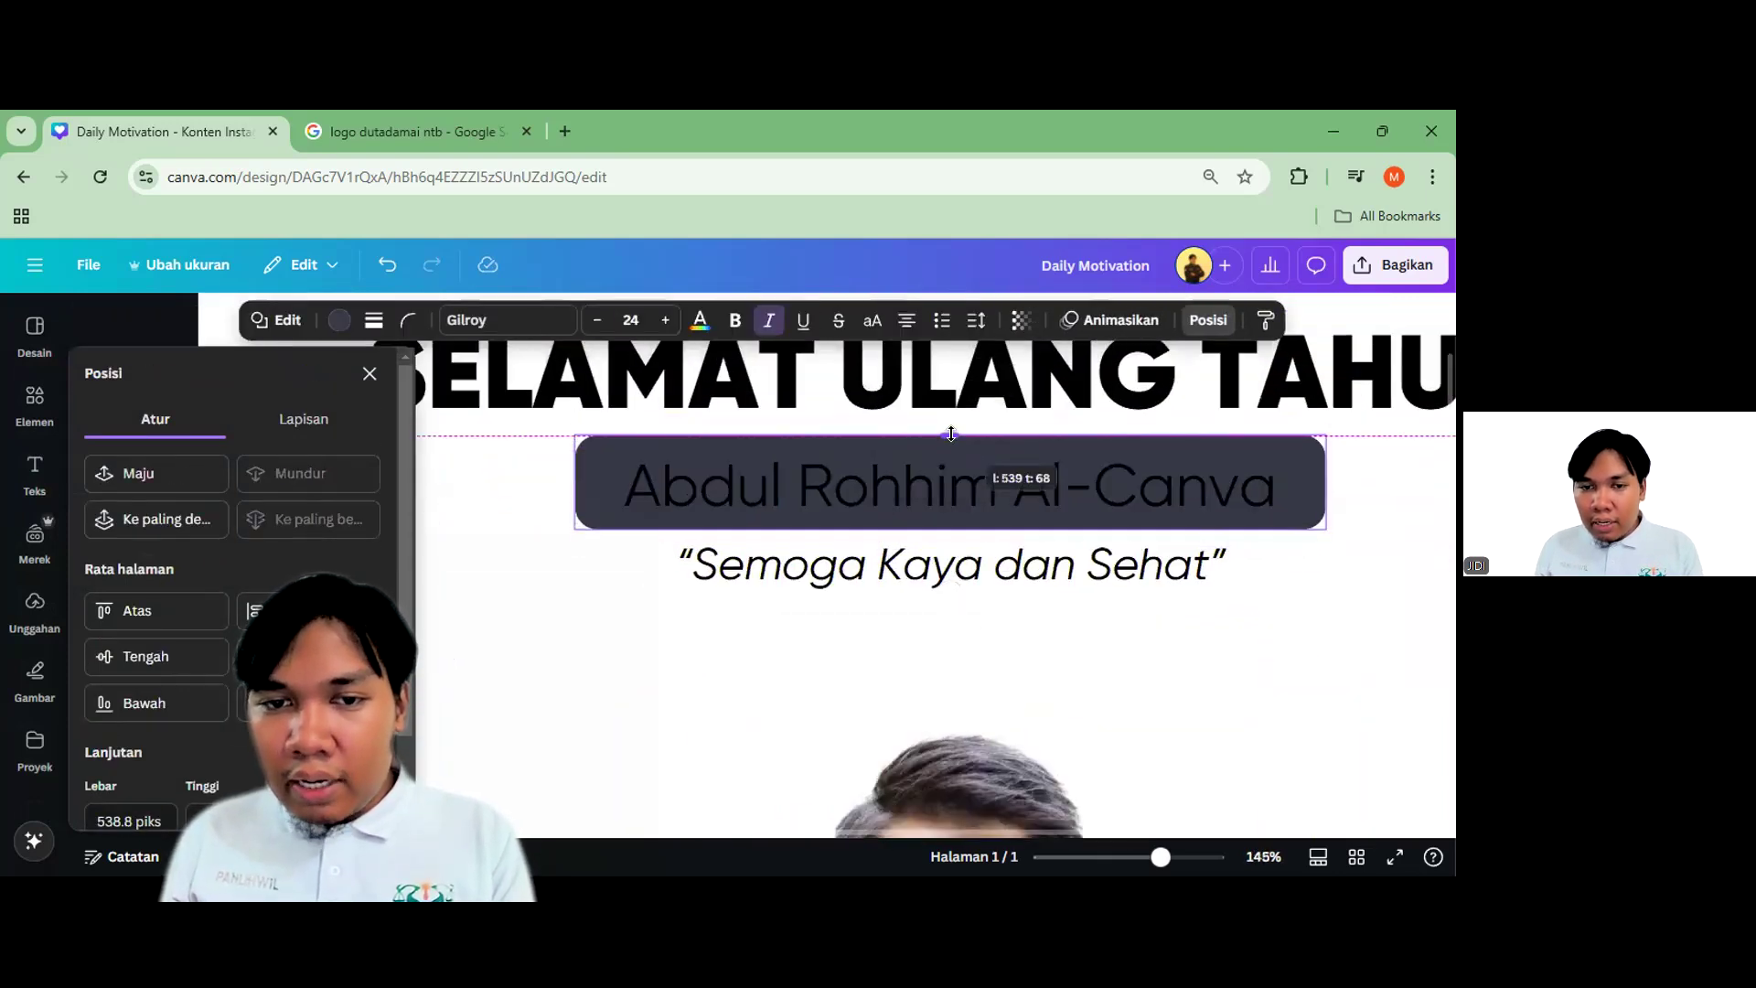
left_click_drag(574, 483, 596, 482)
left_click(1004, 612)
scroll(886, 631, "down", 4)
scroll(1098, 641, "up", 2)
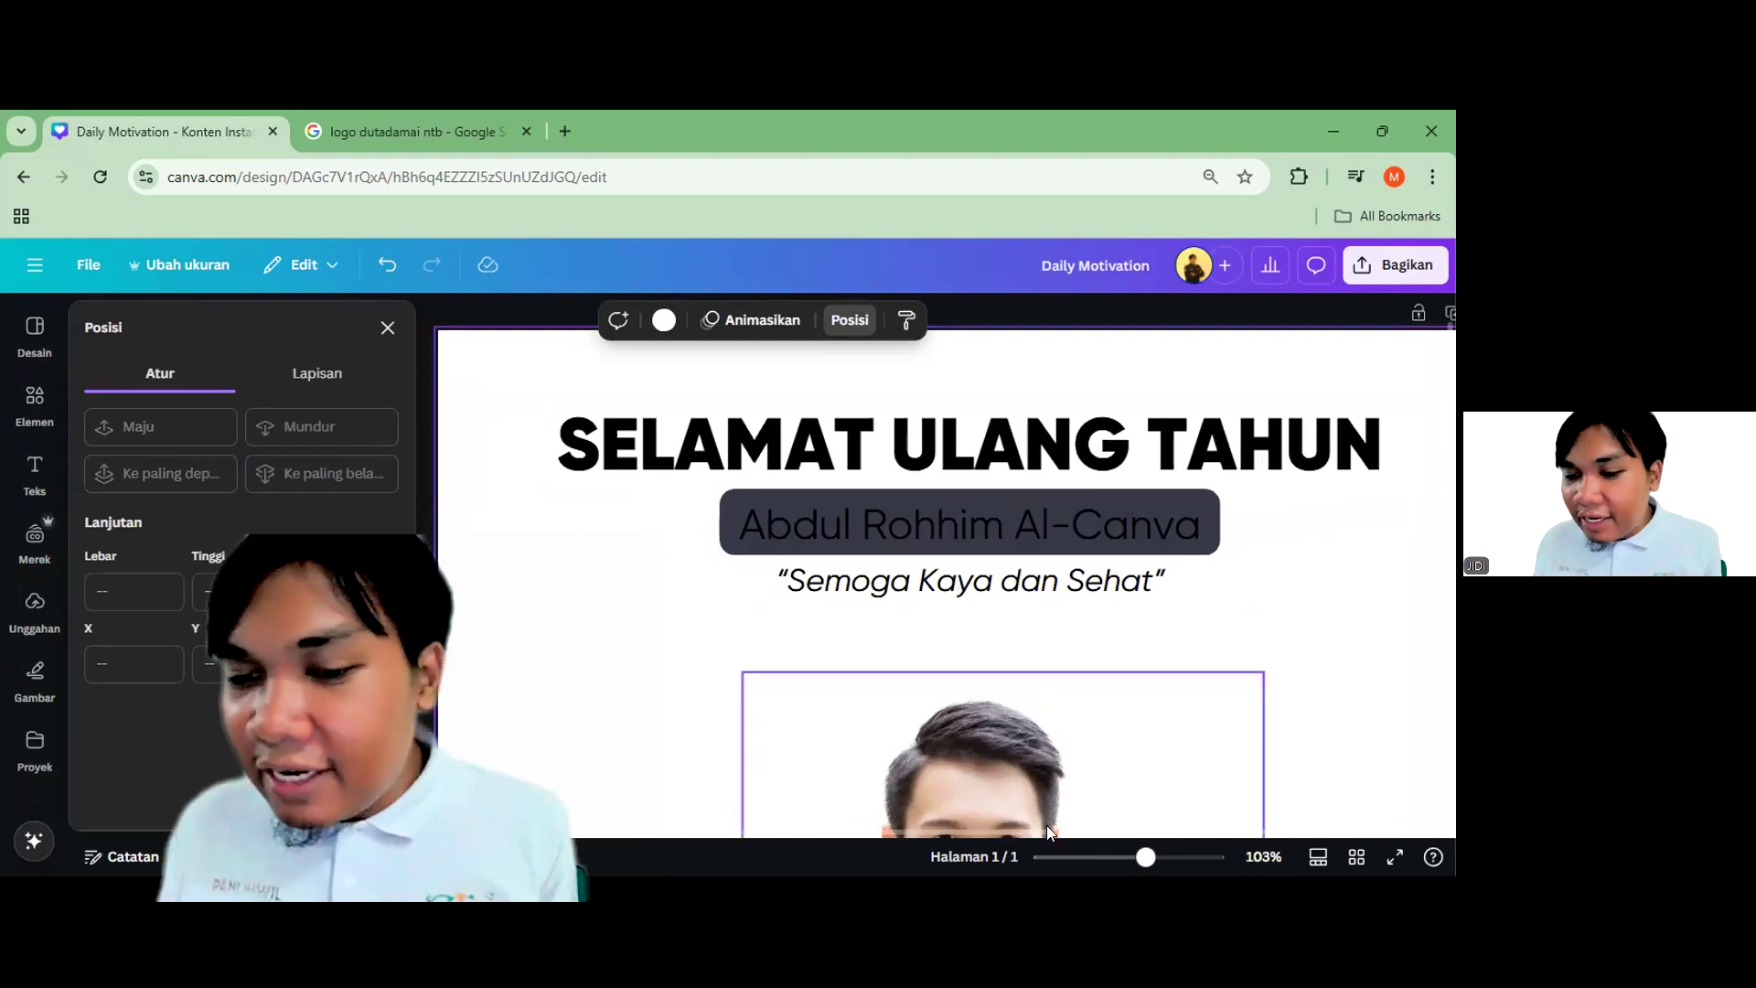
scroll(1012, 830, "right", 2)
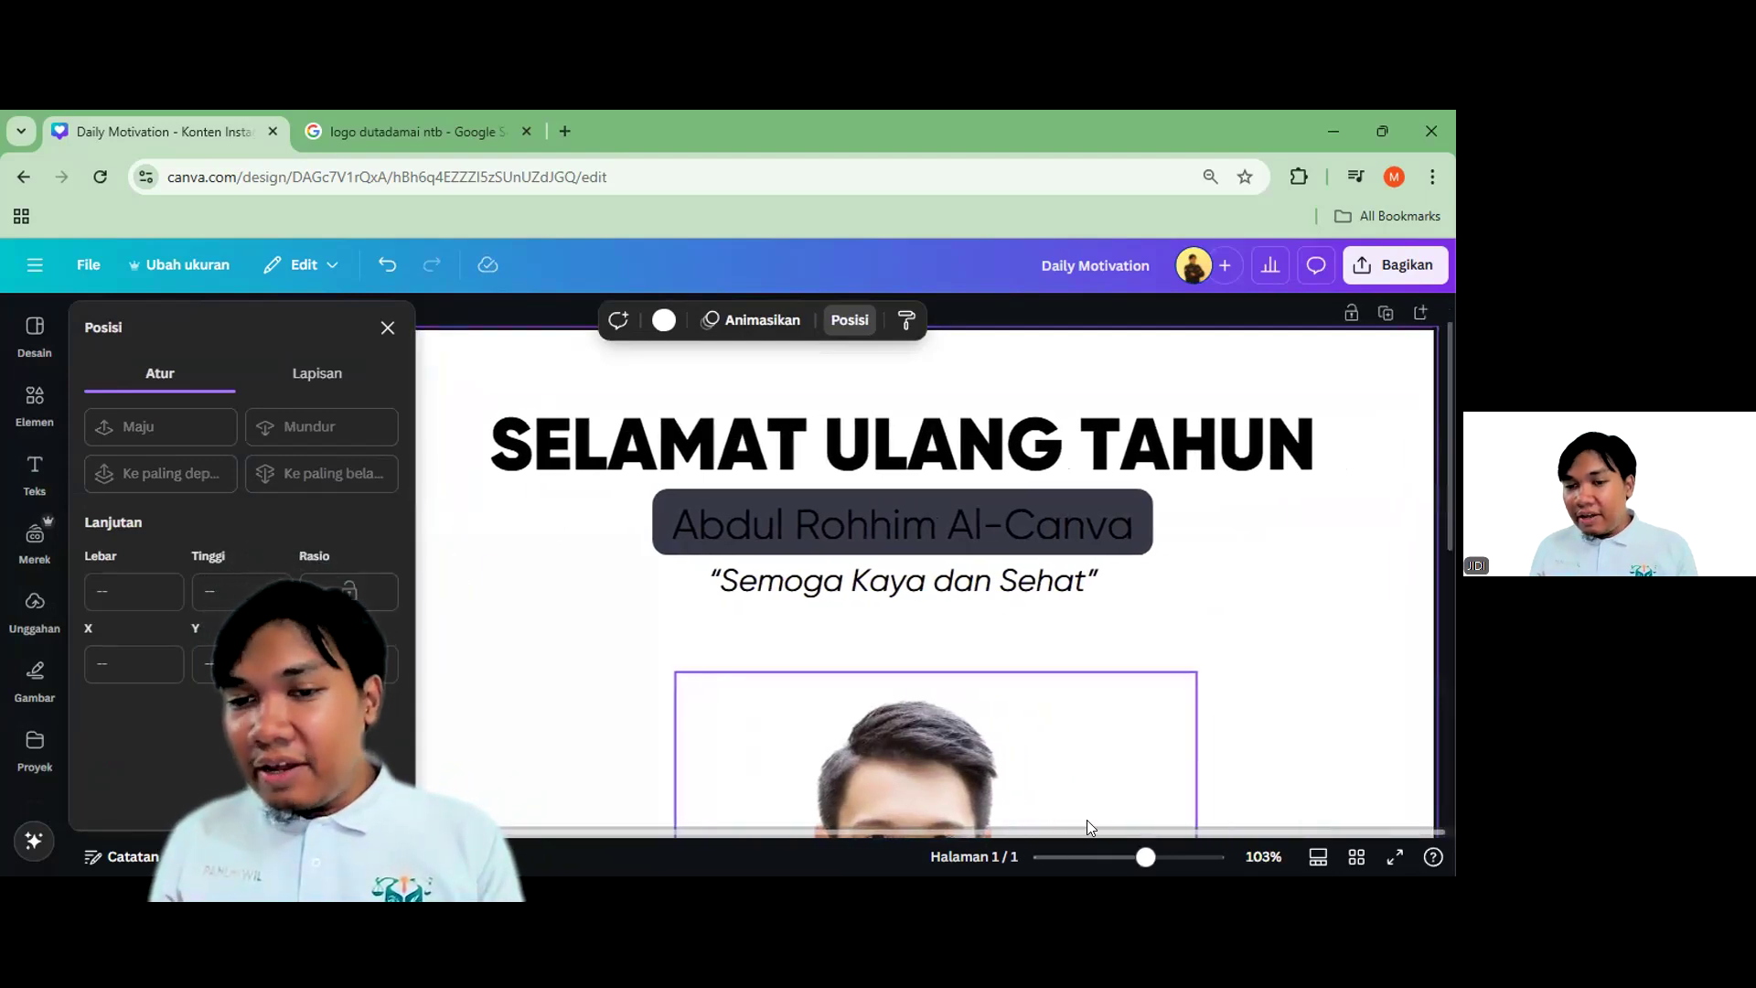
left_click(963, 514)
left_click(1009, 496)
left_click(1008, 489)
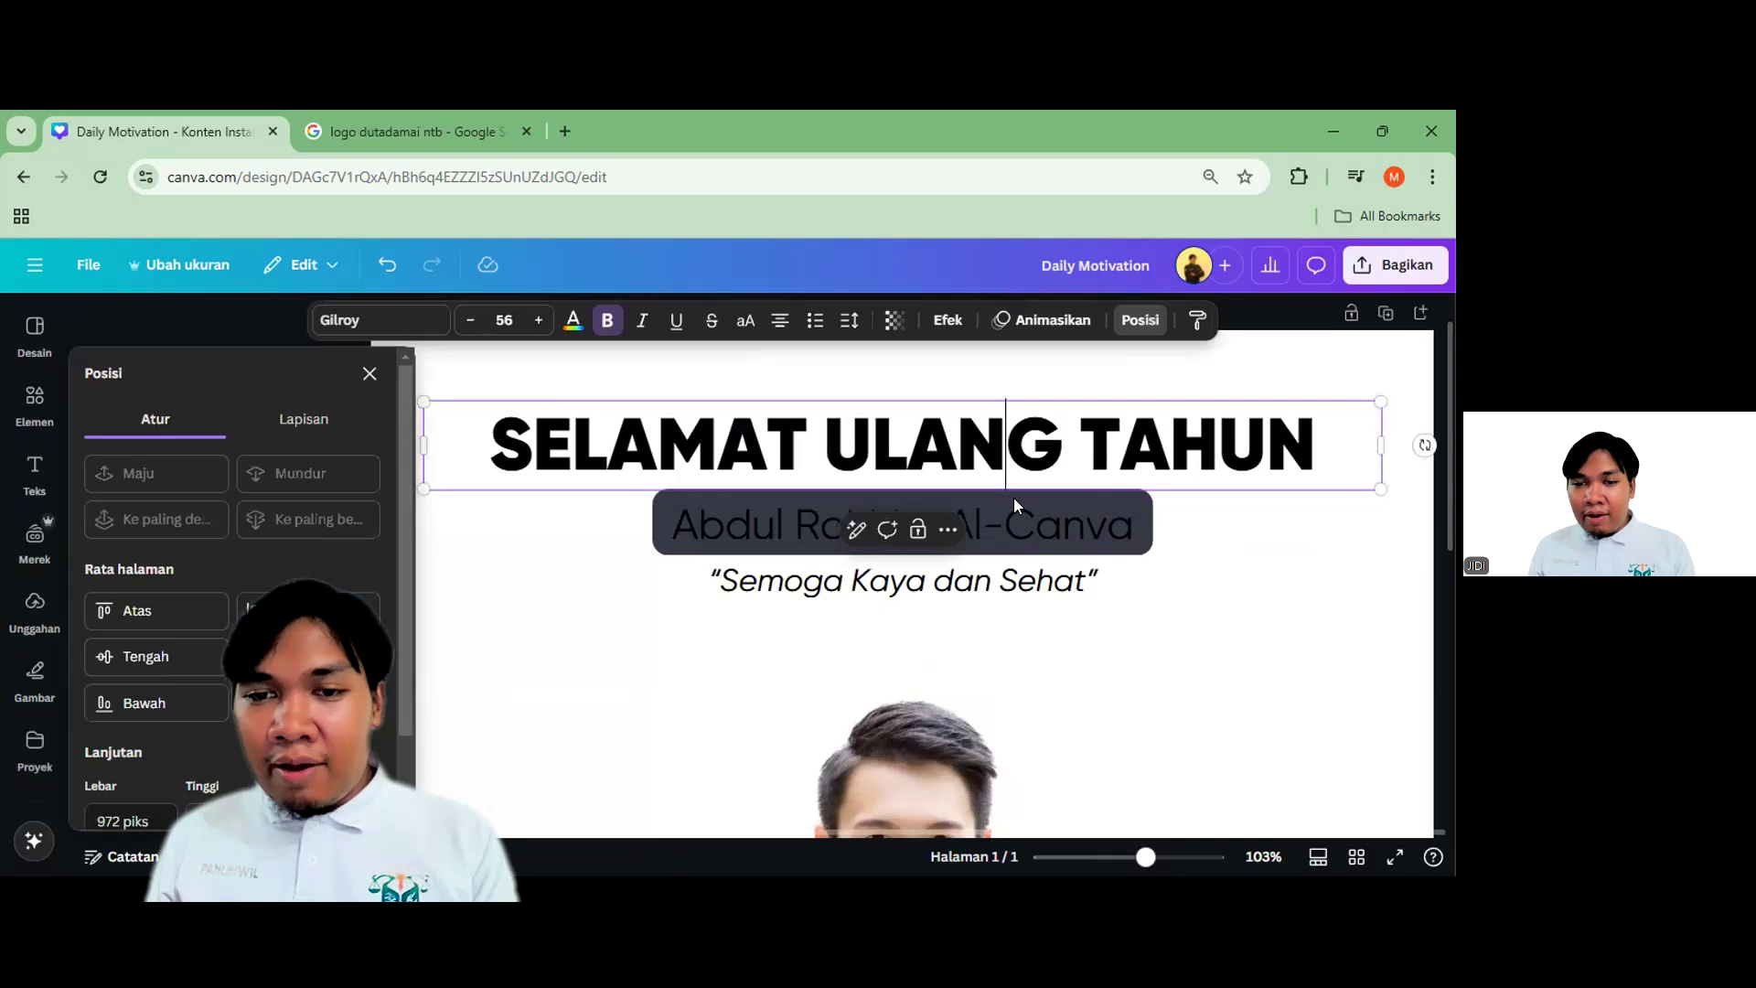
left_click(1110, 566)
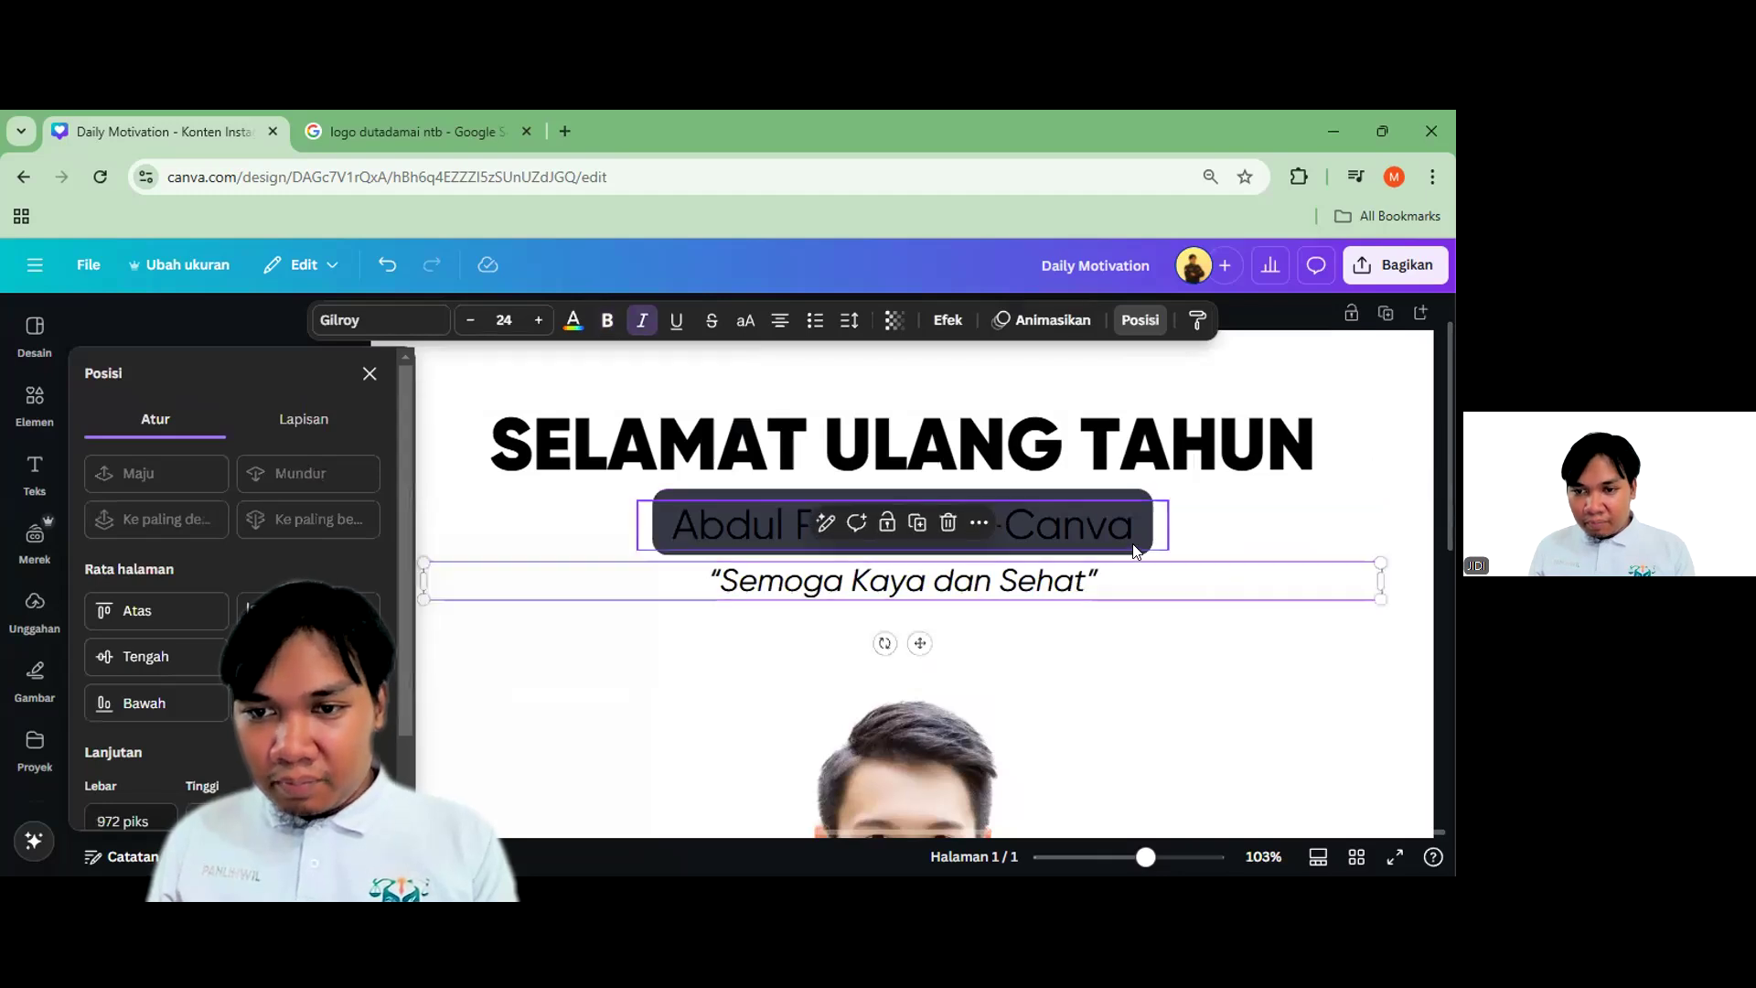
left_click(1143, 531)
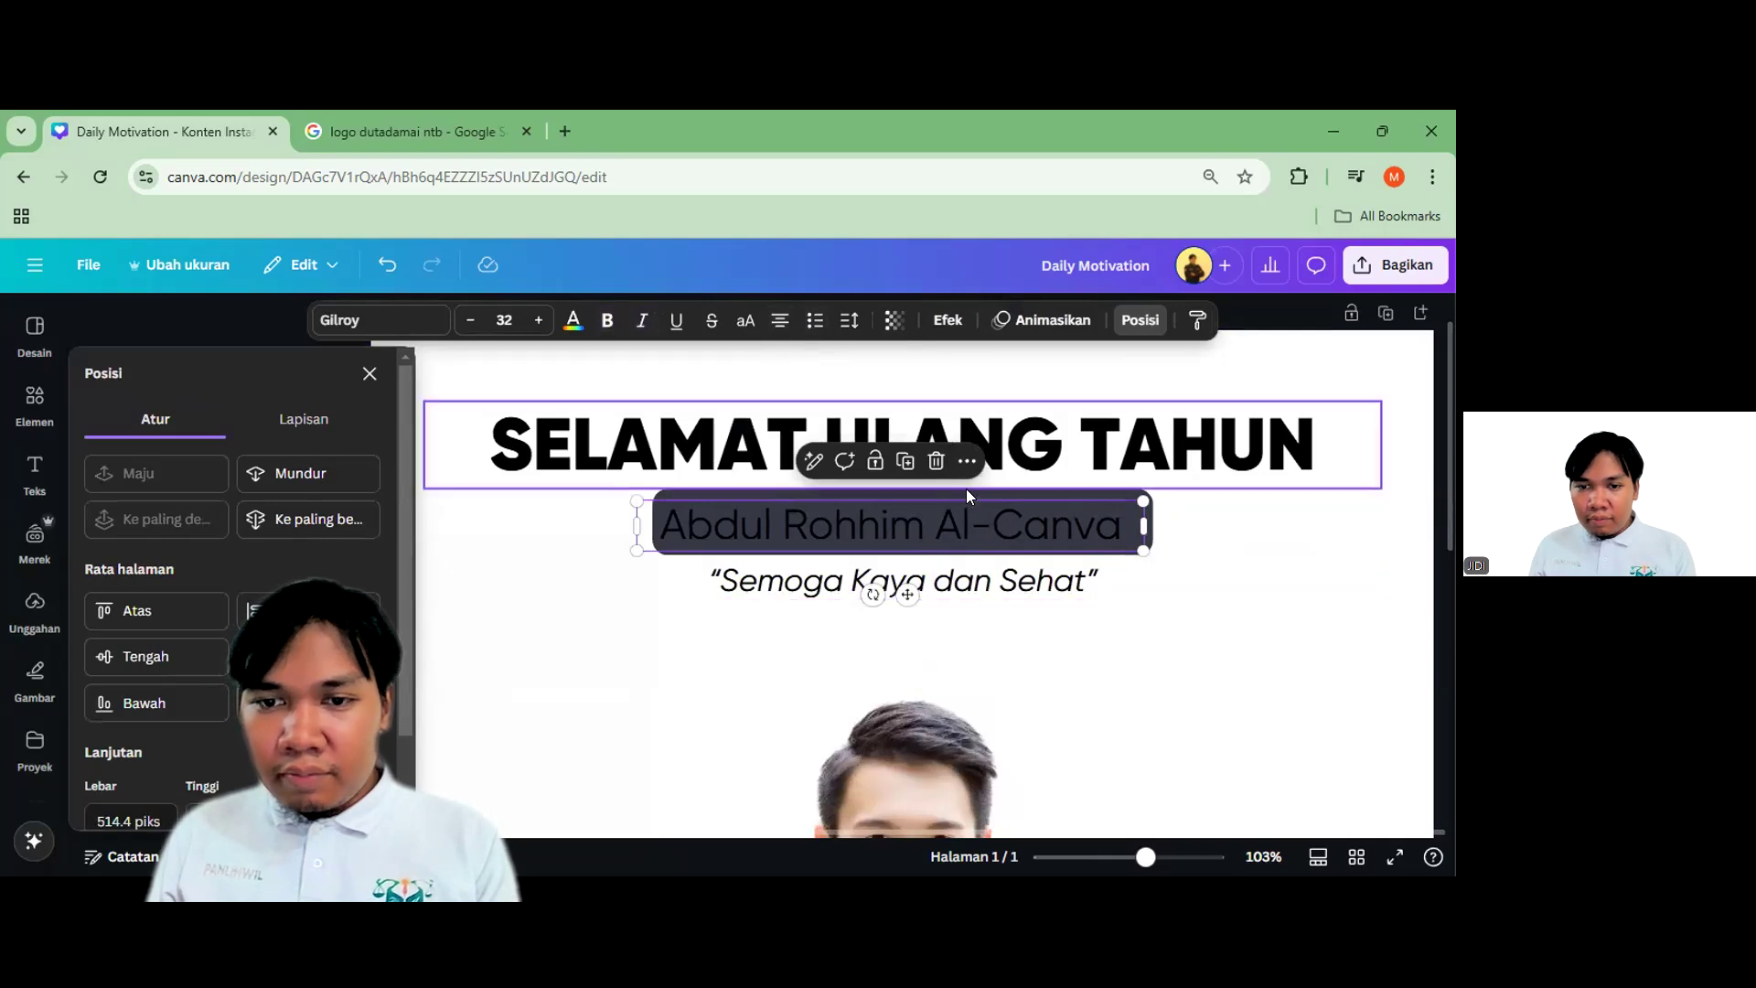
left_click(1003, 460, "shift")
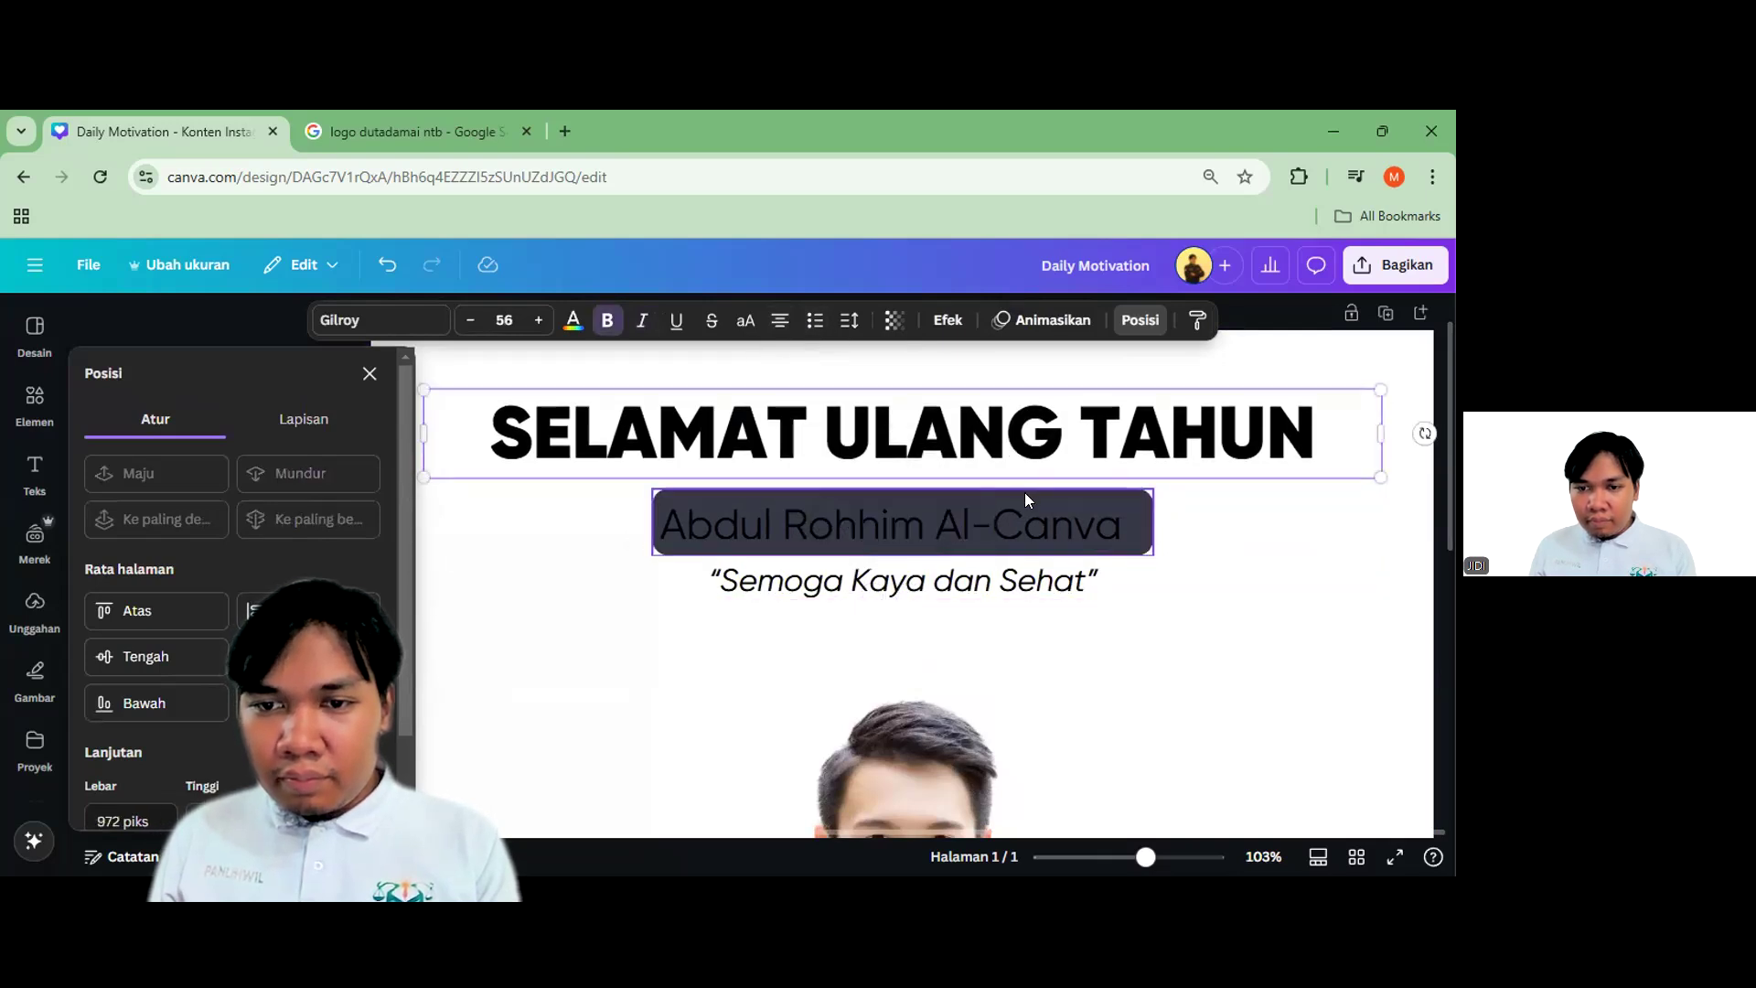
left_click(147, 656)
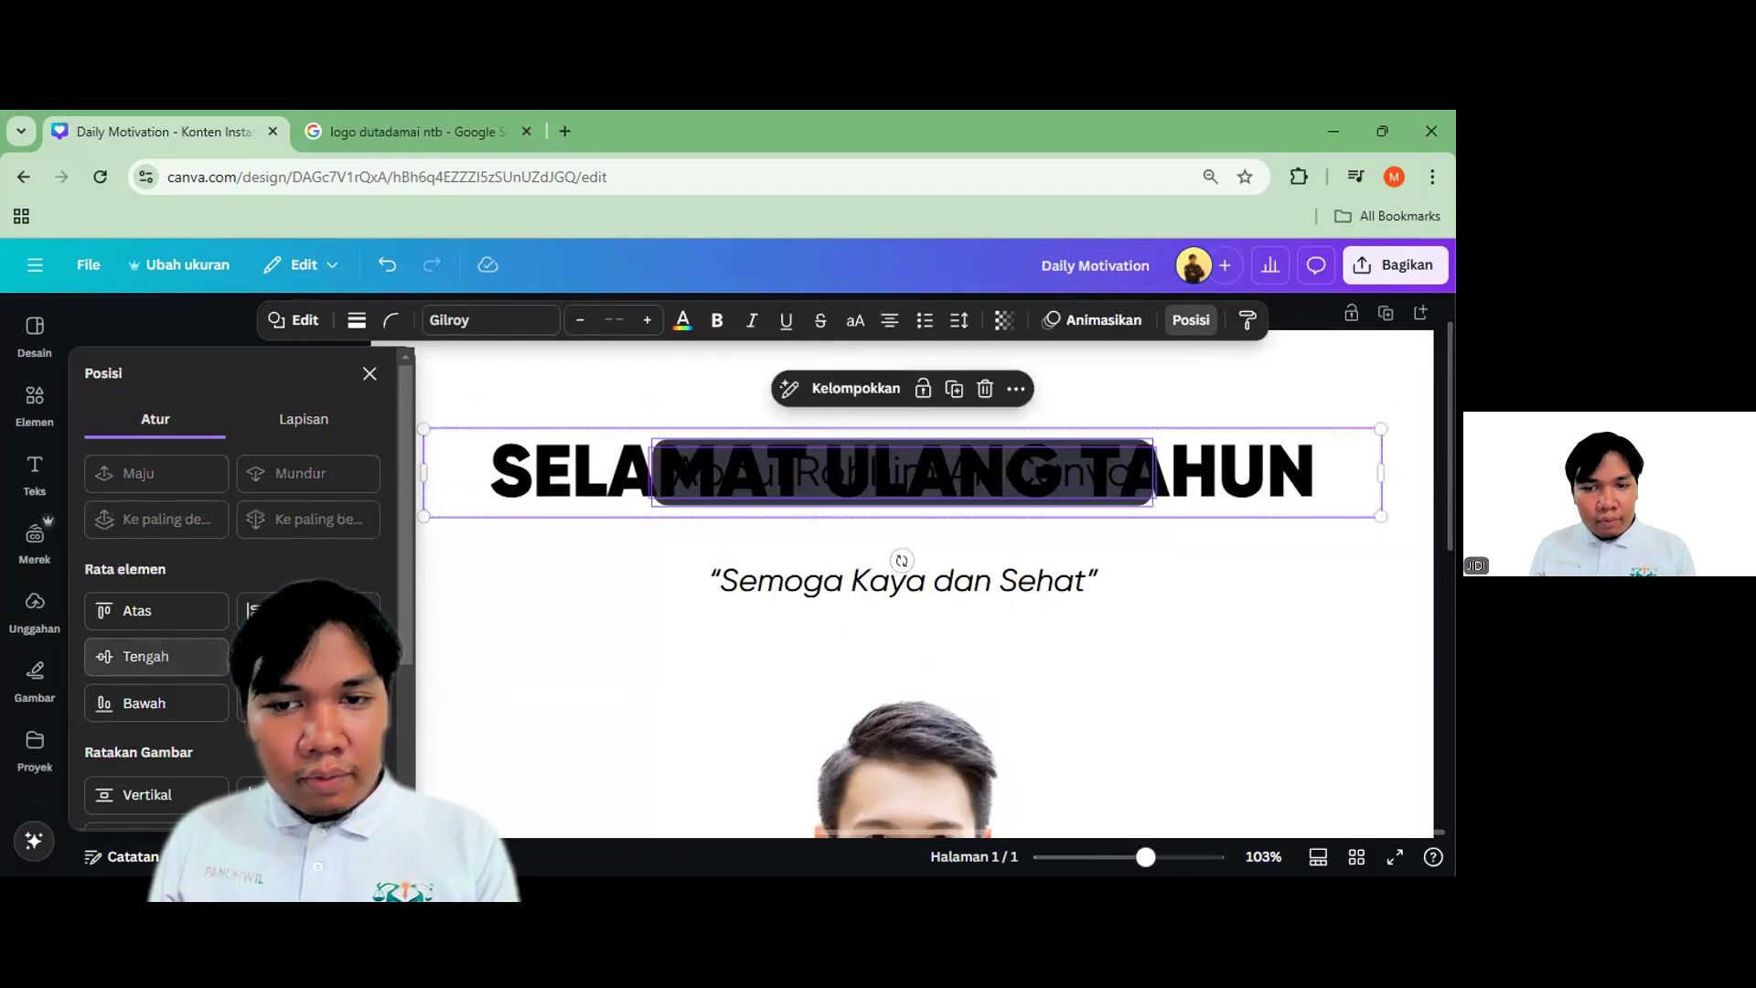
key("ctrl+z")
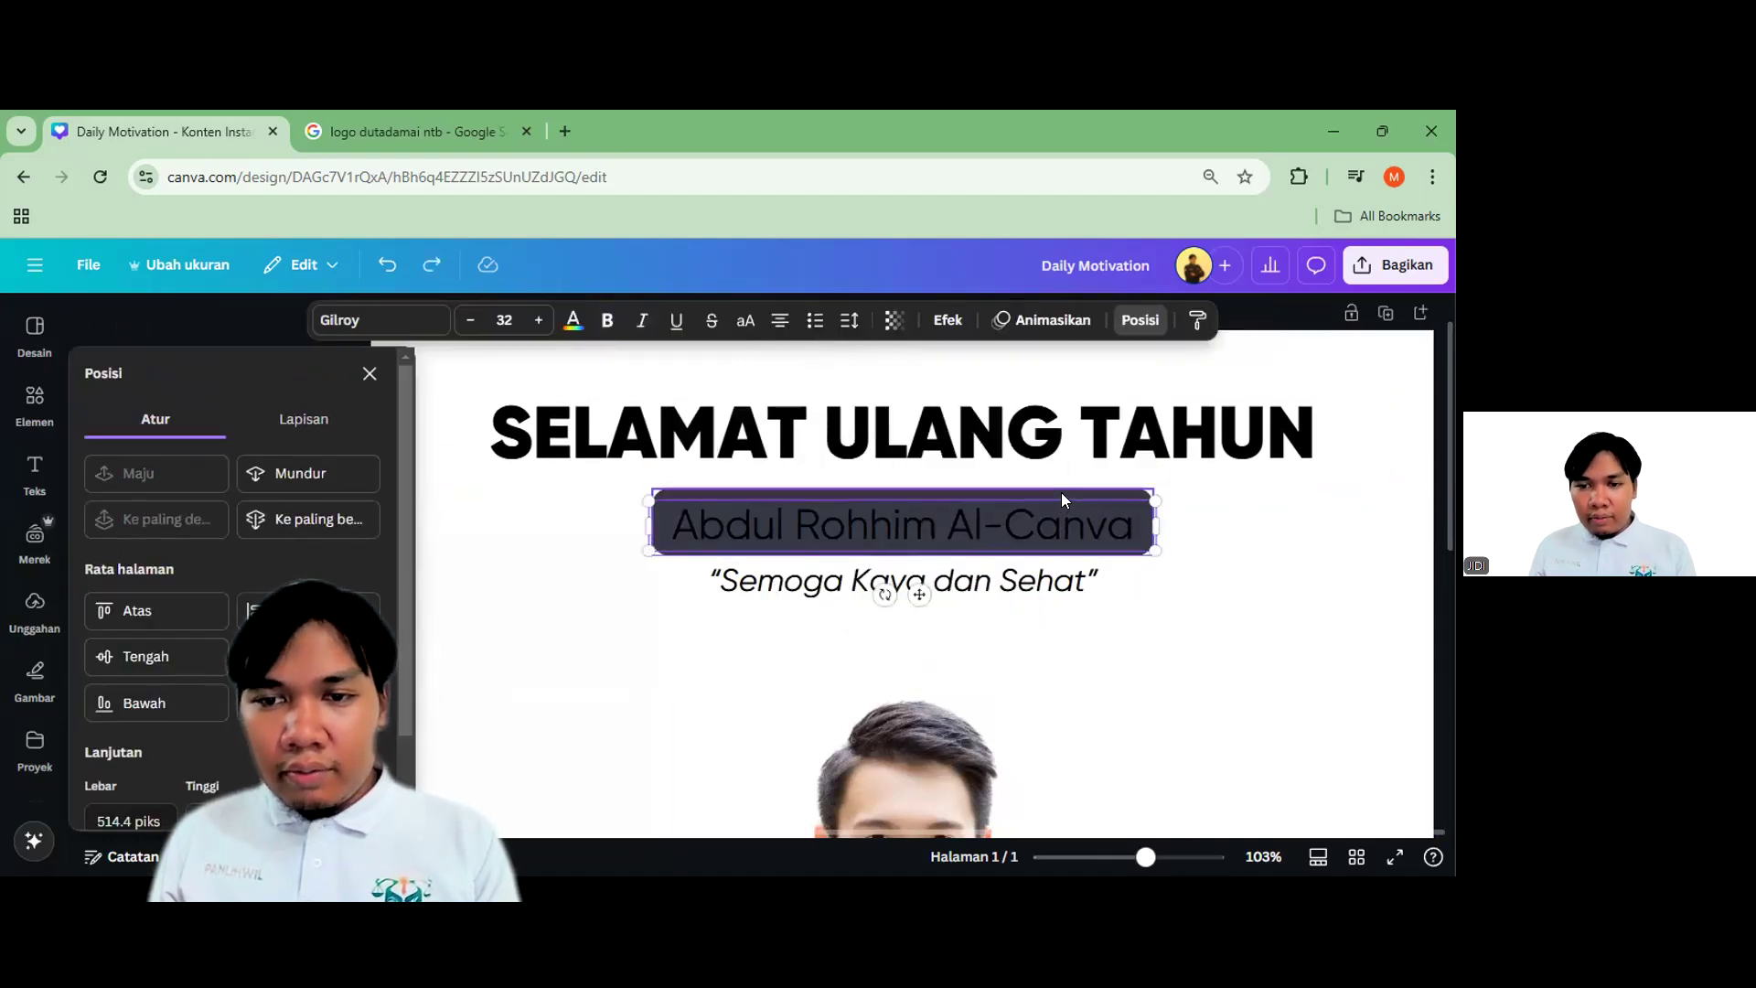
left_click(1172, 655)
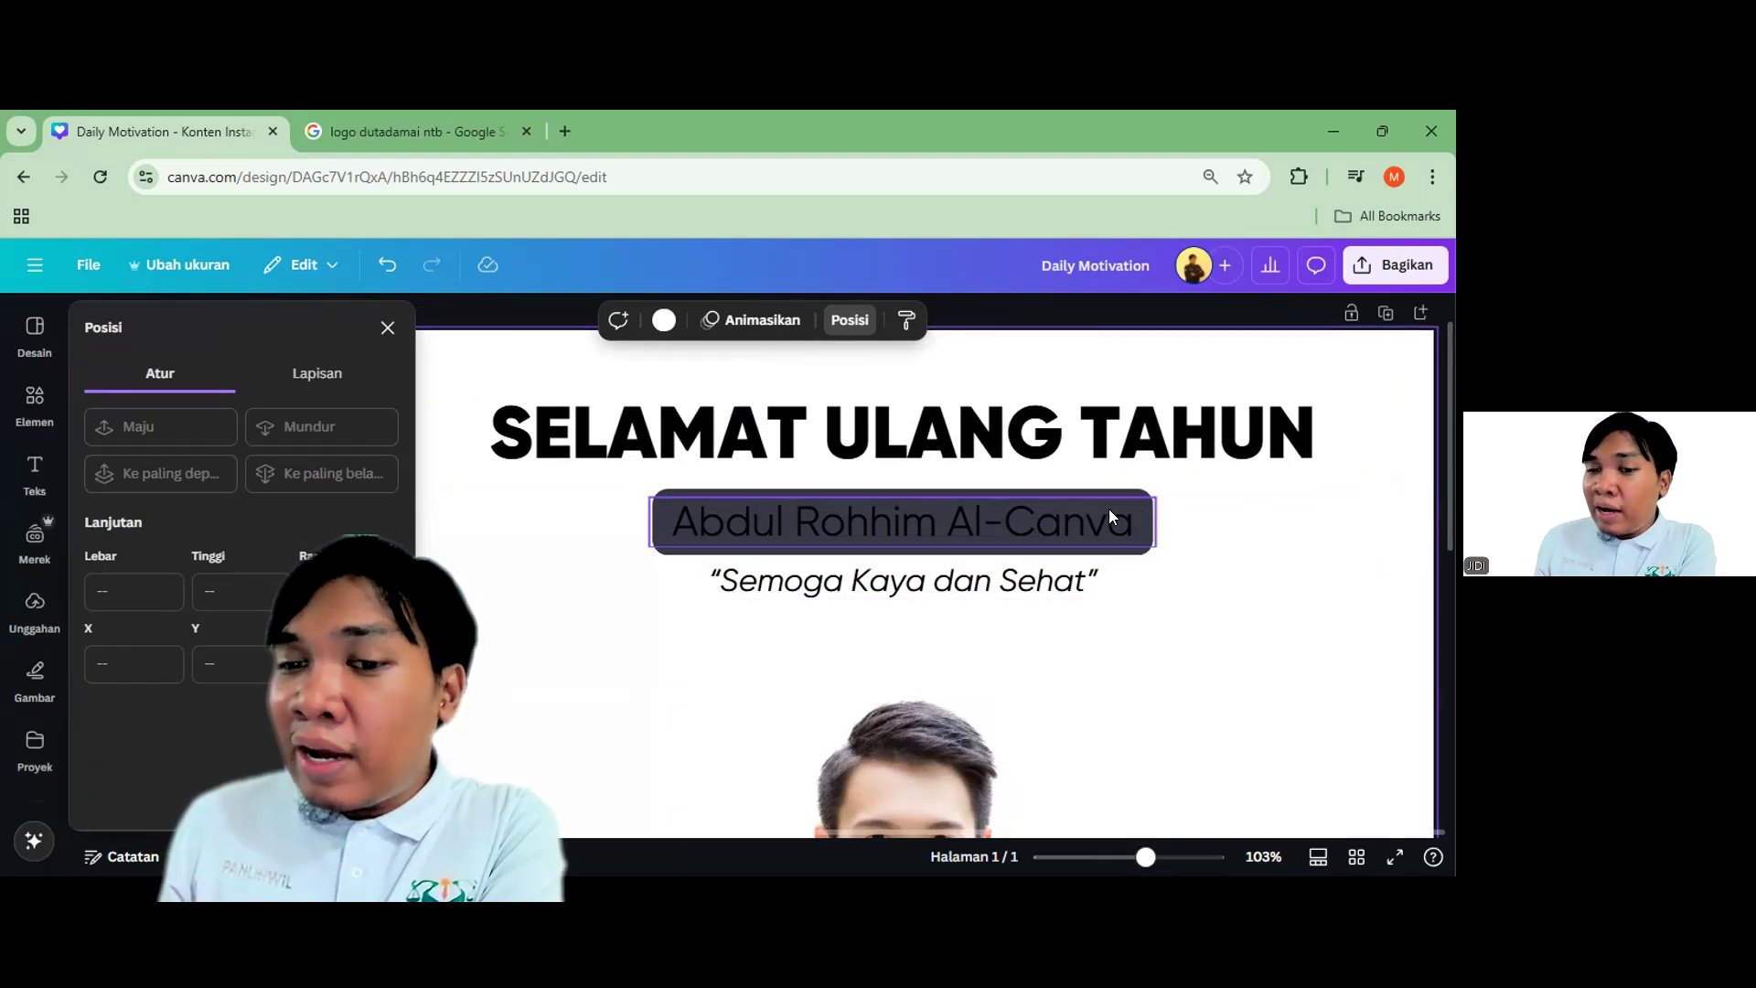
left_click(1081, 510)
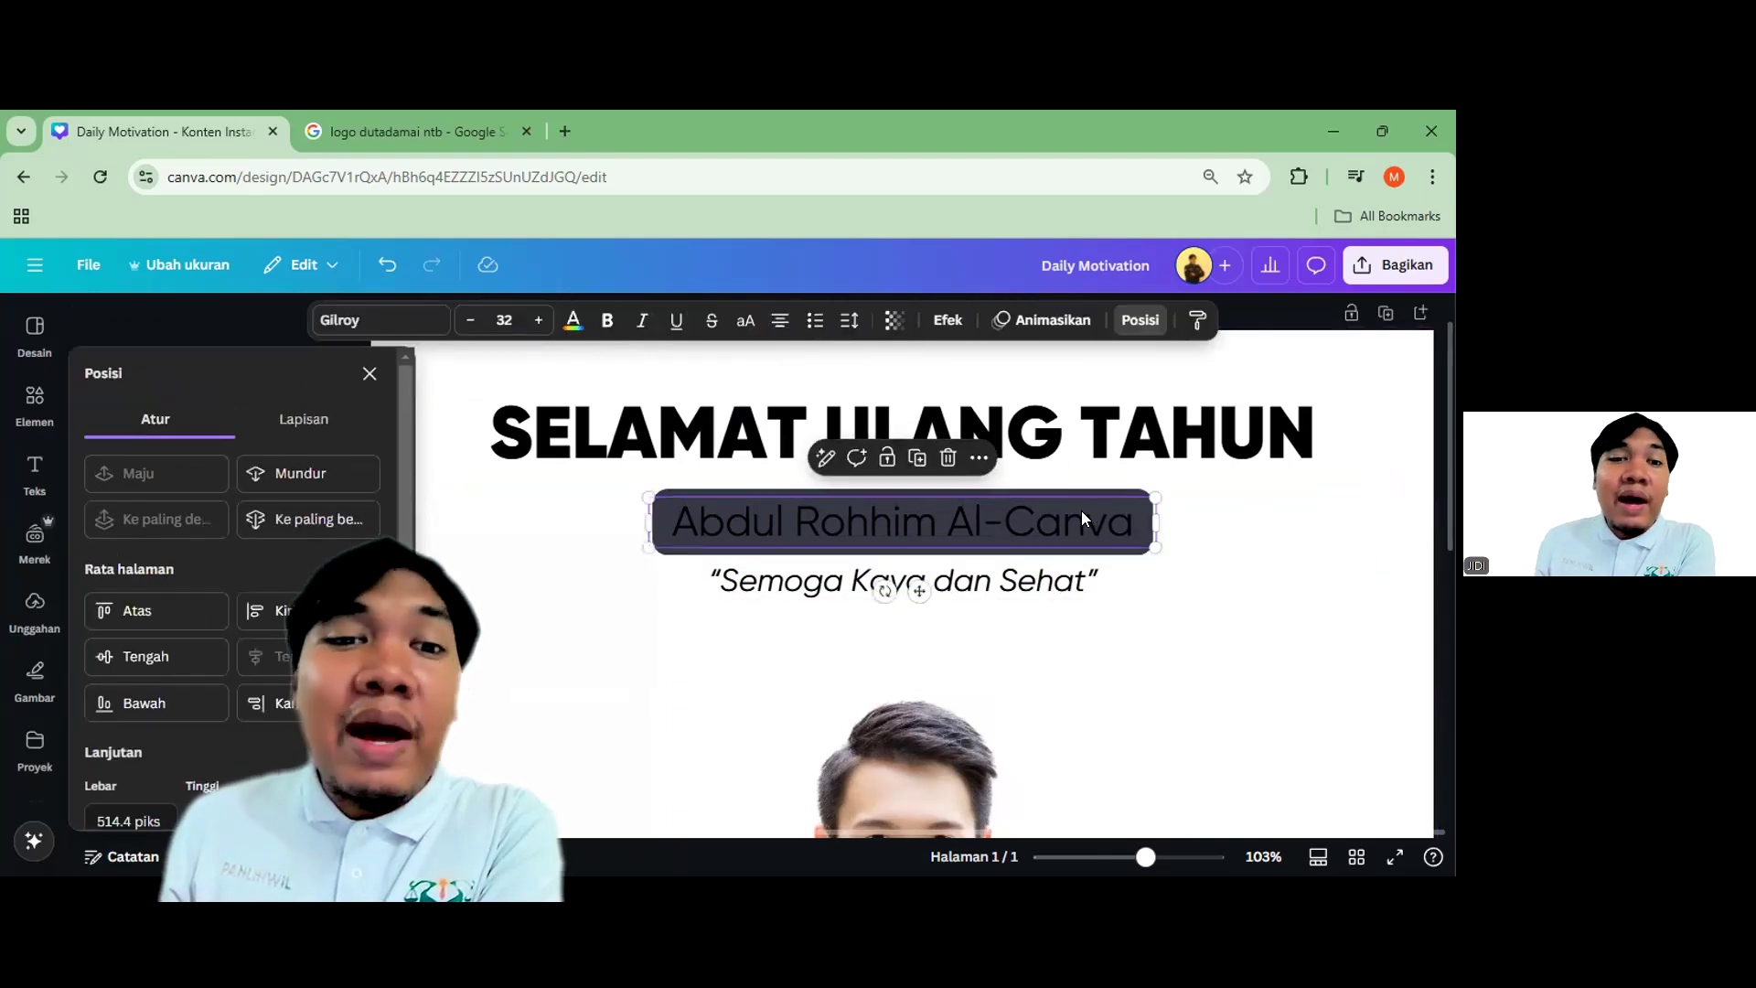
Change the name text colour to white so it stands out on the dark label
left_click(574, 322)
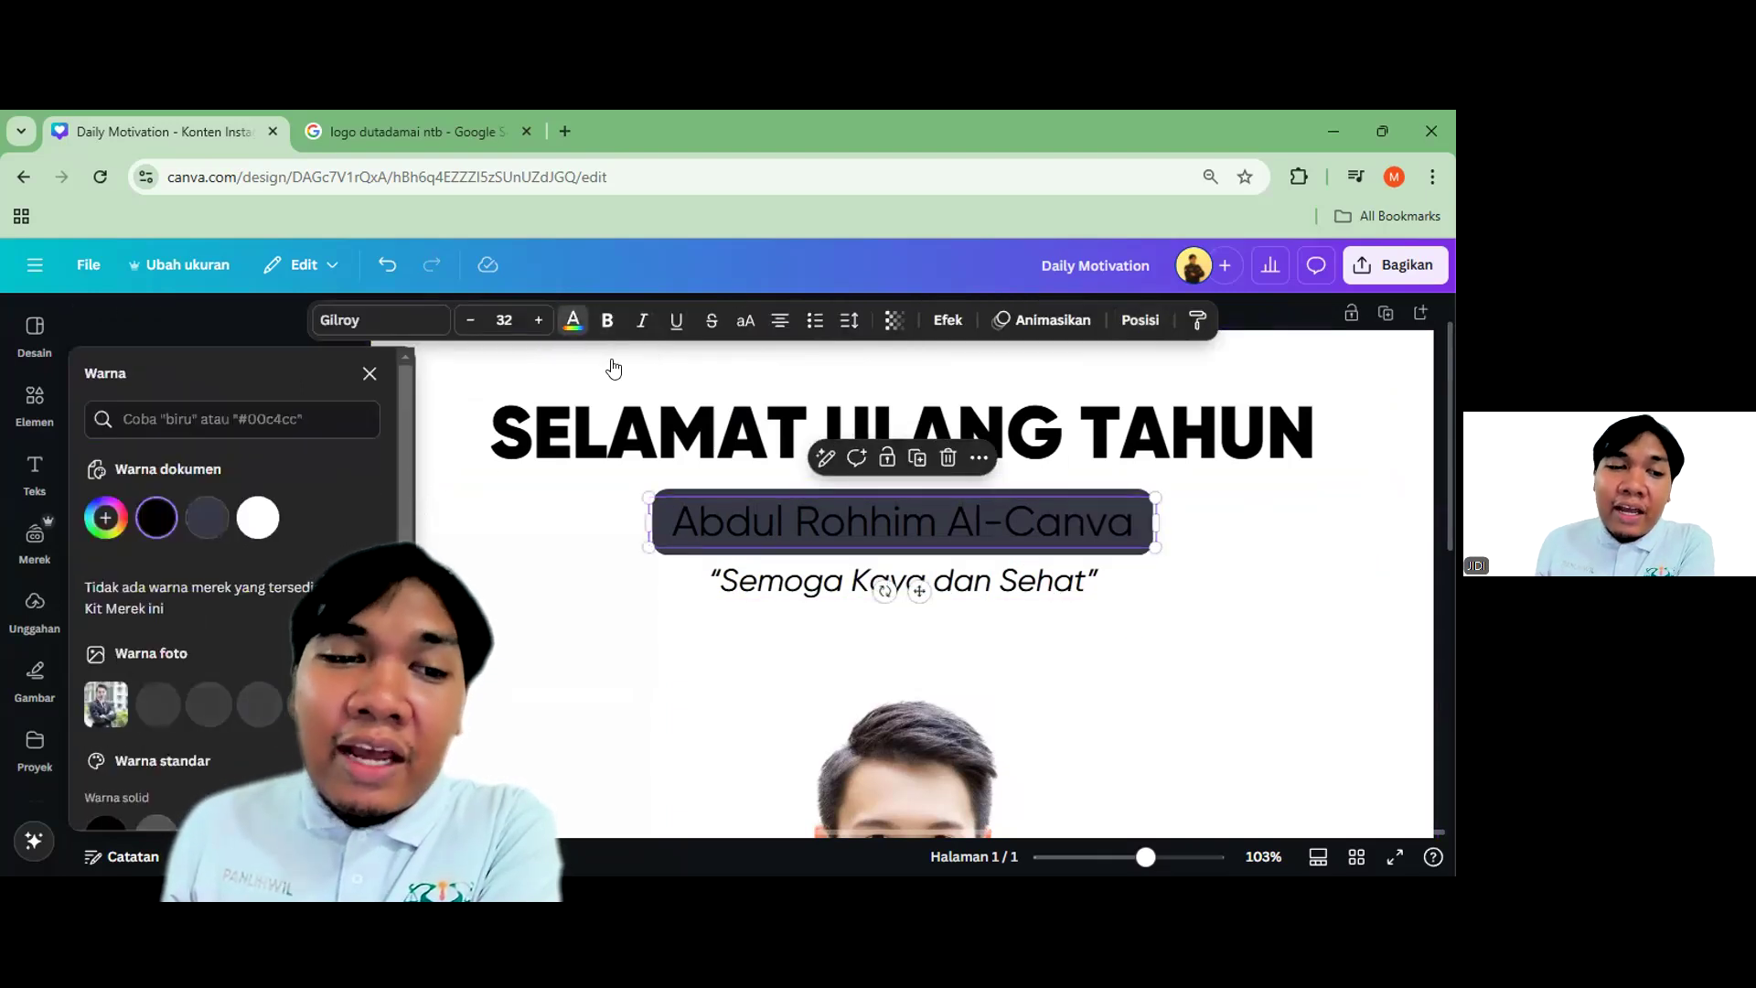
left_click(263, 518)
left_click(1199, 658)
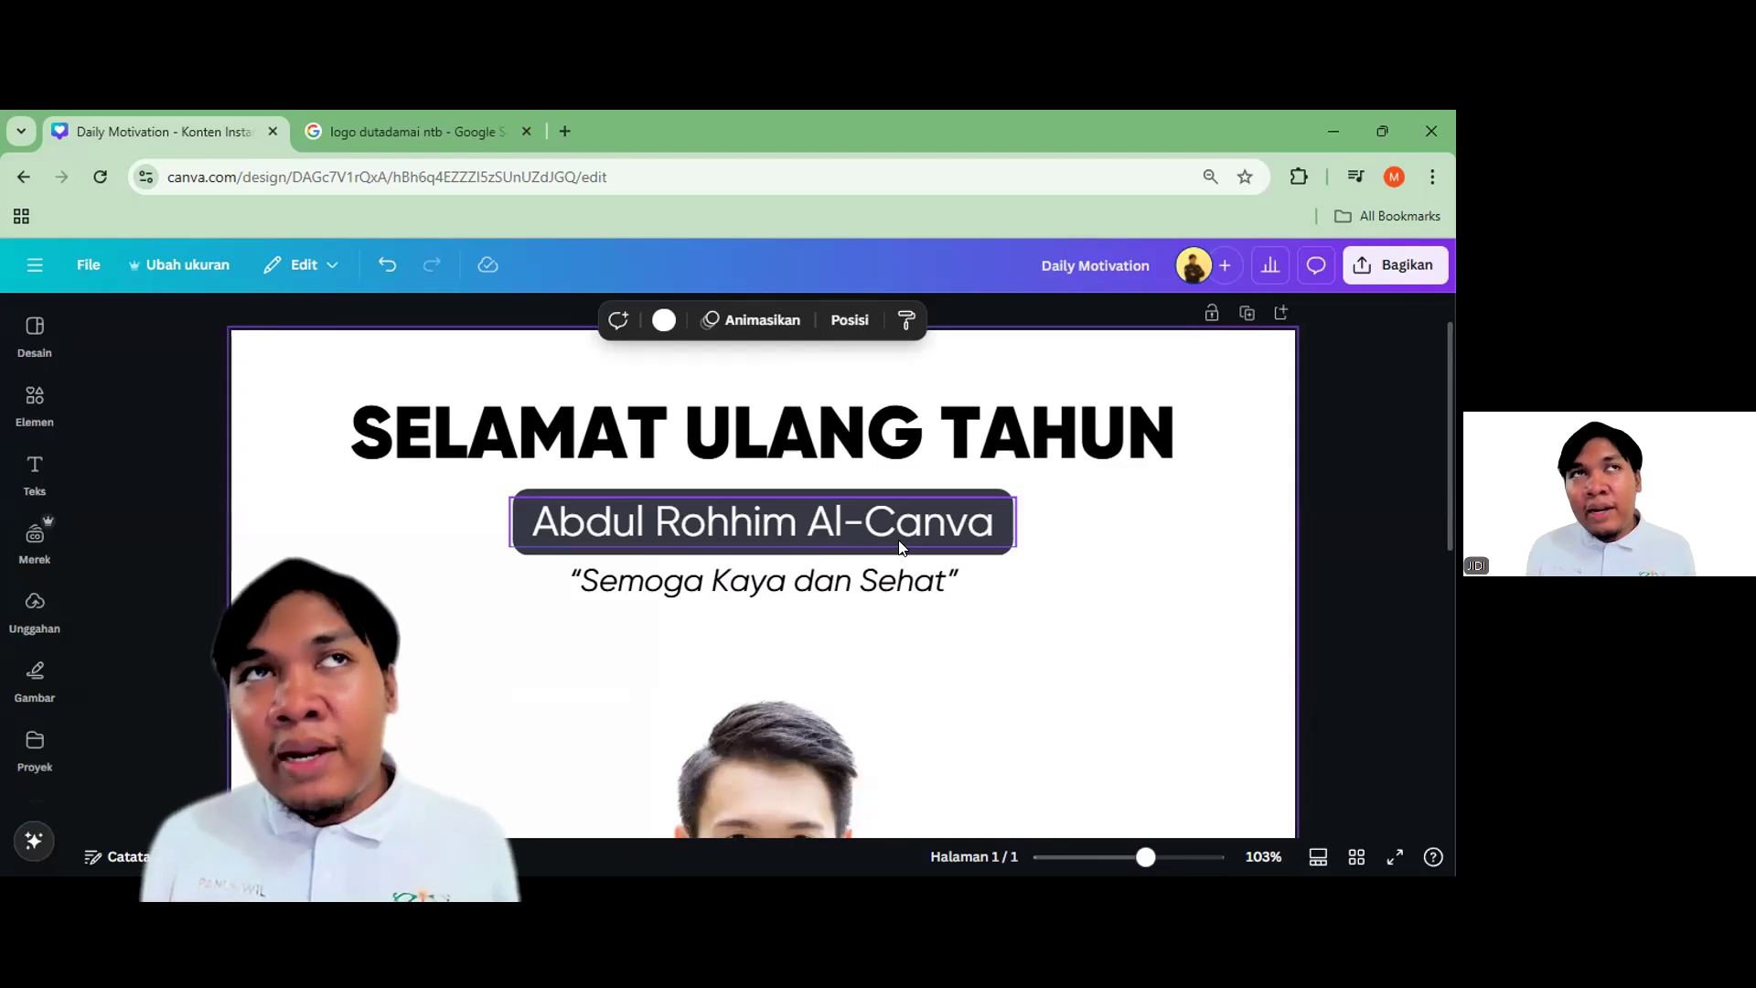
Narrow the italic wish text box so it fits tightly around its words
scroll(1061, 558, "down", 5)
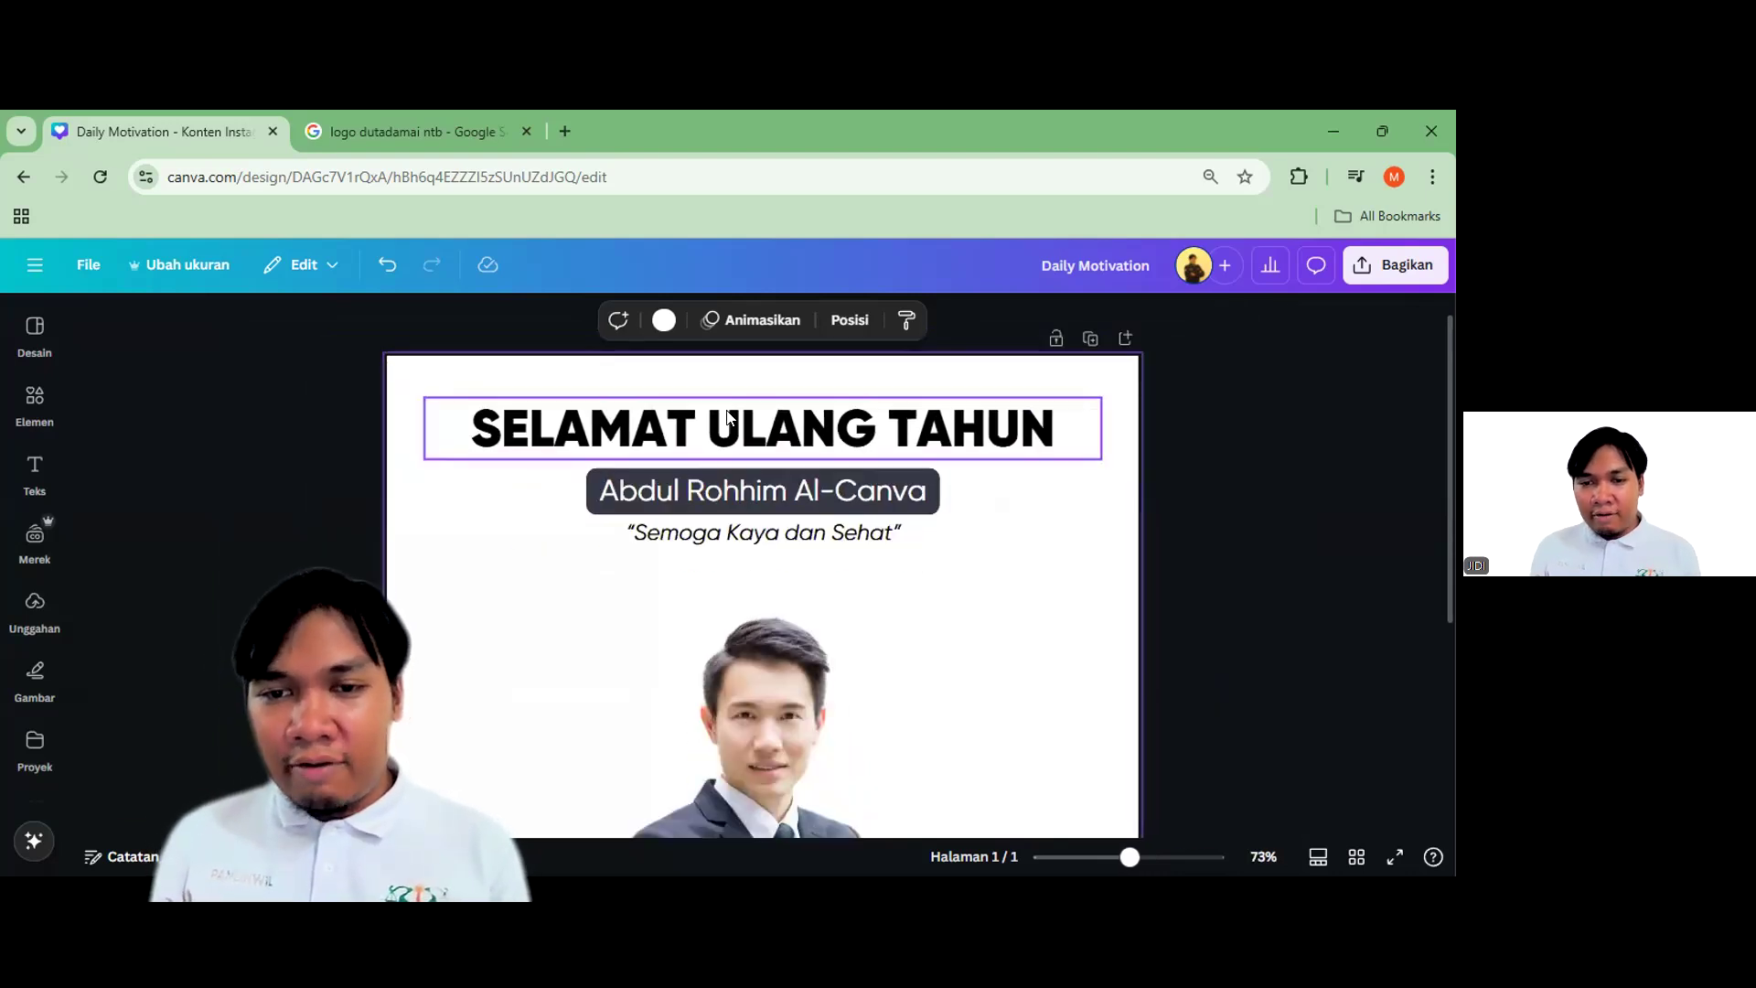
scroll(891, 530, "down", 2)
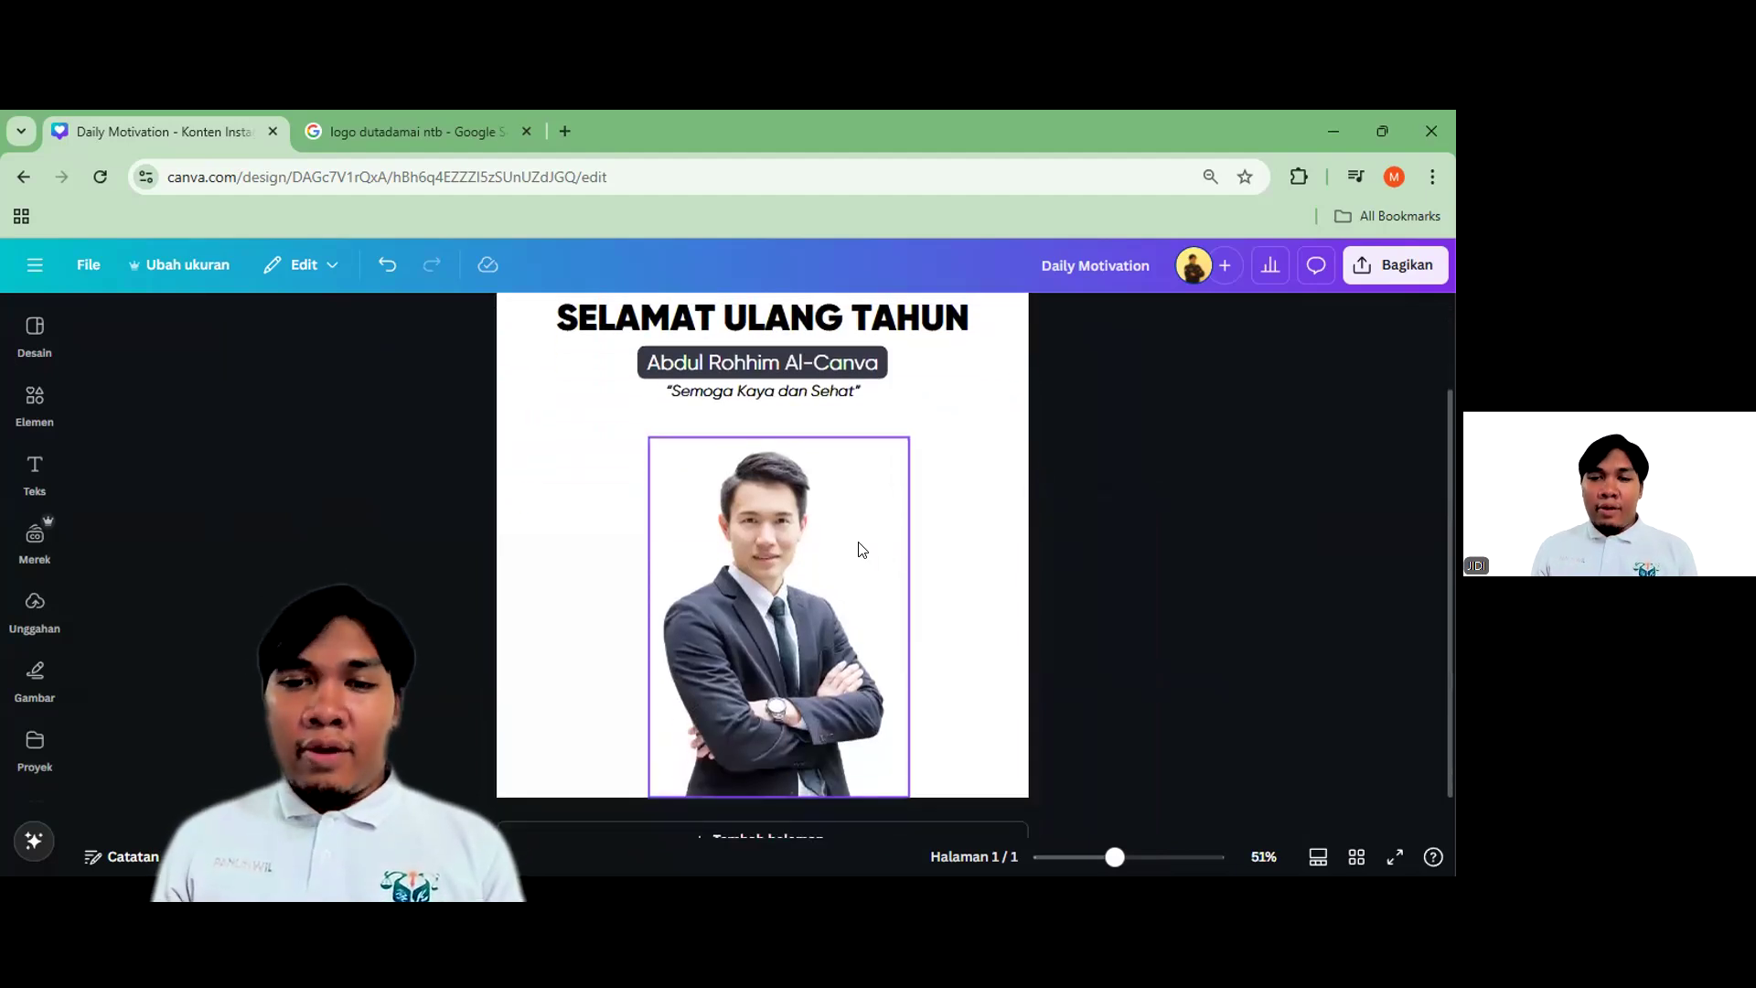
scroll(792, 508, "up", 3)
left_click(1117, 508)
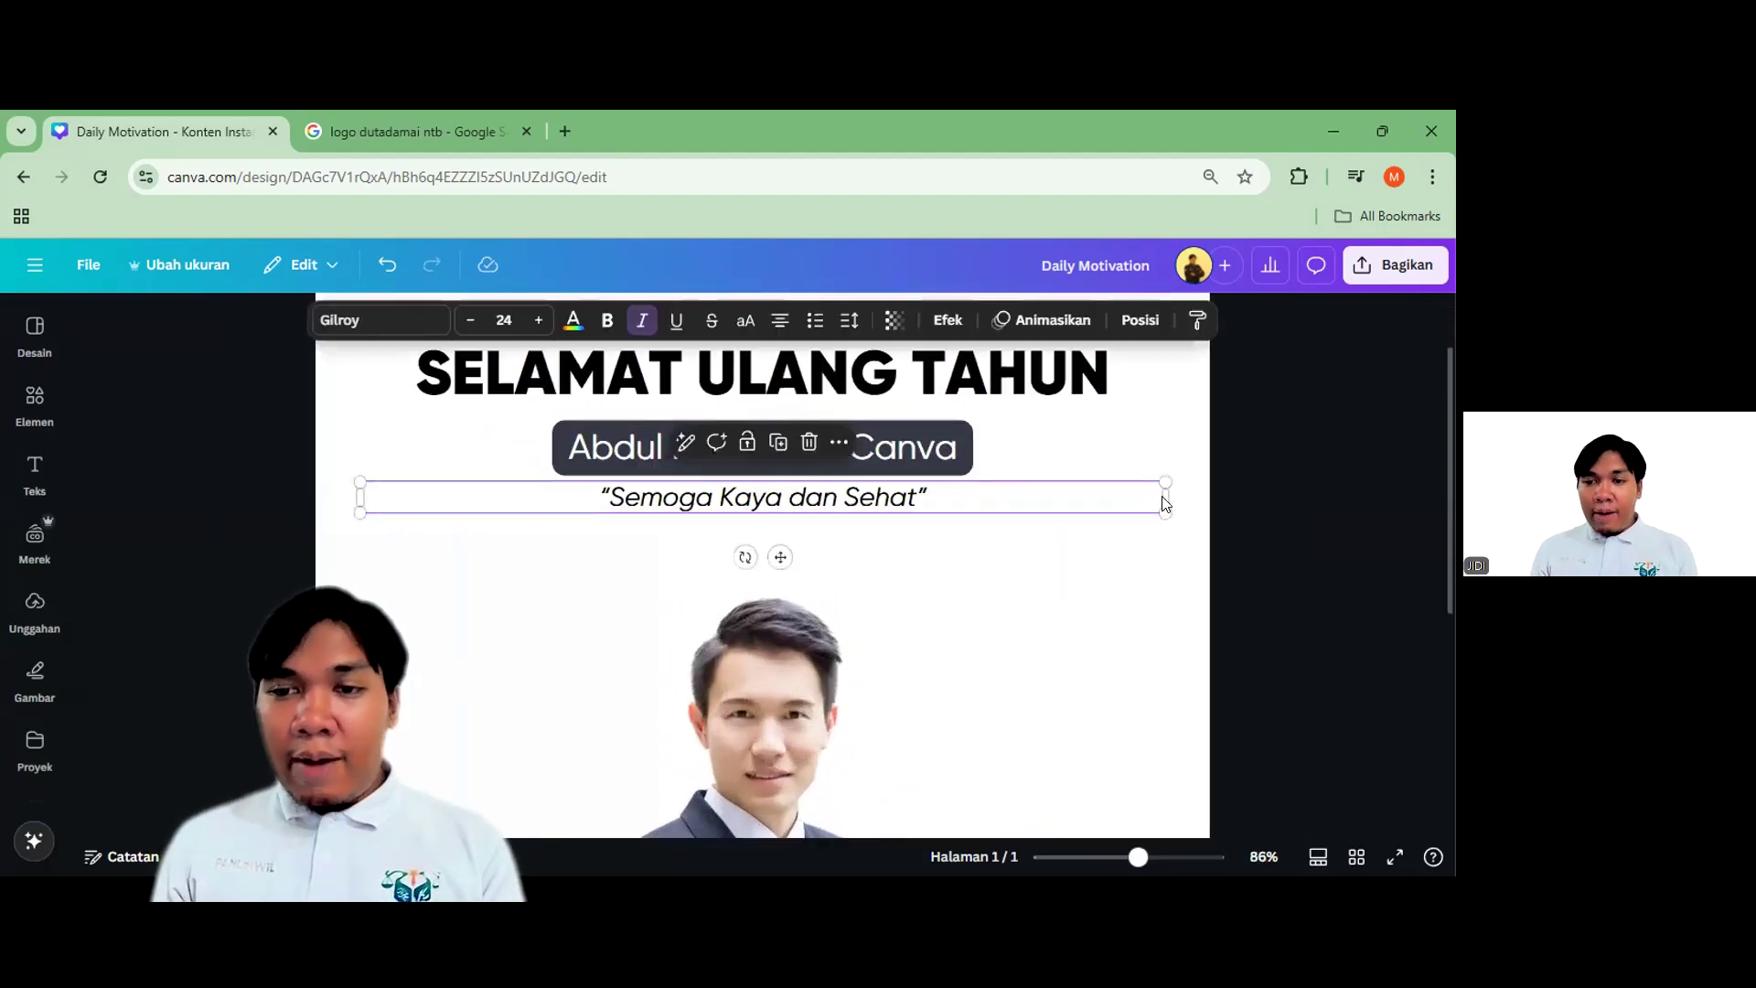
left_click_drag(1164, 497, 970, 496)
left_click(960, 513)
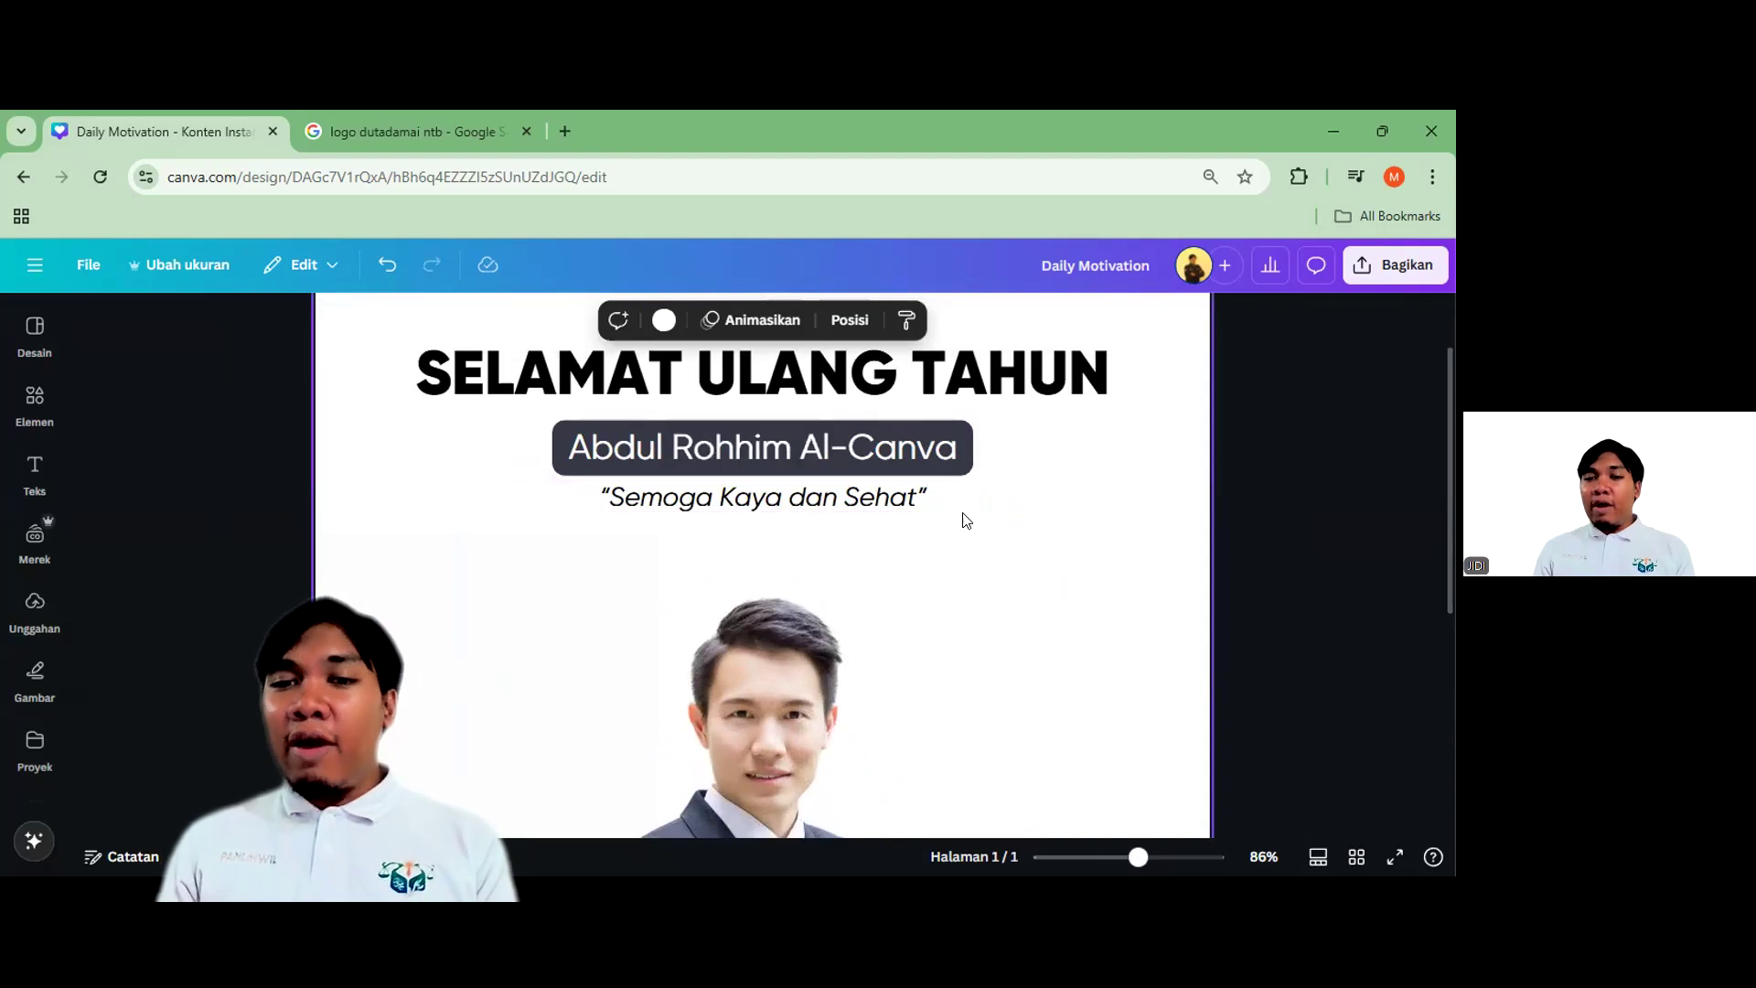
scroll(960, 513, "down", 3)
scroll(829, 668, "down", 1)
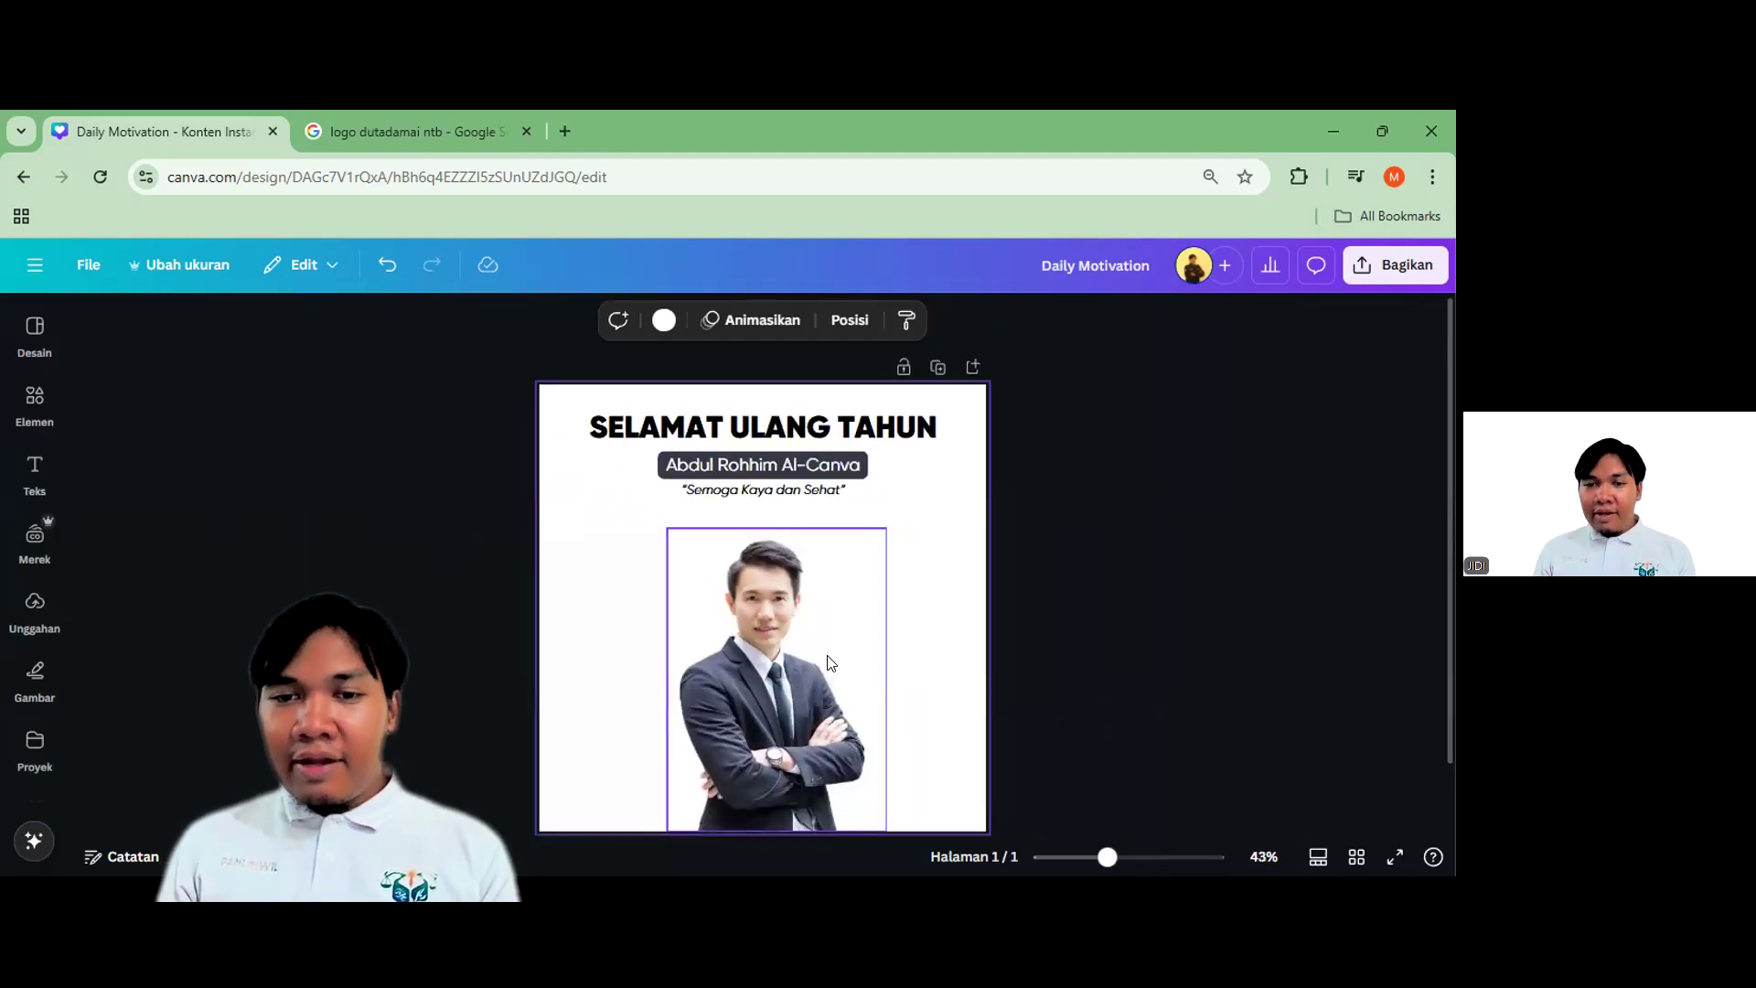
scroll(840, 793, "up", 1)
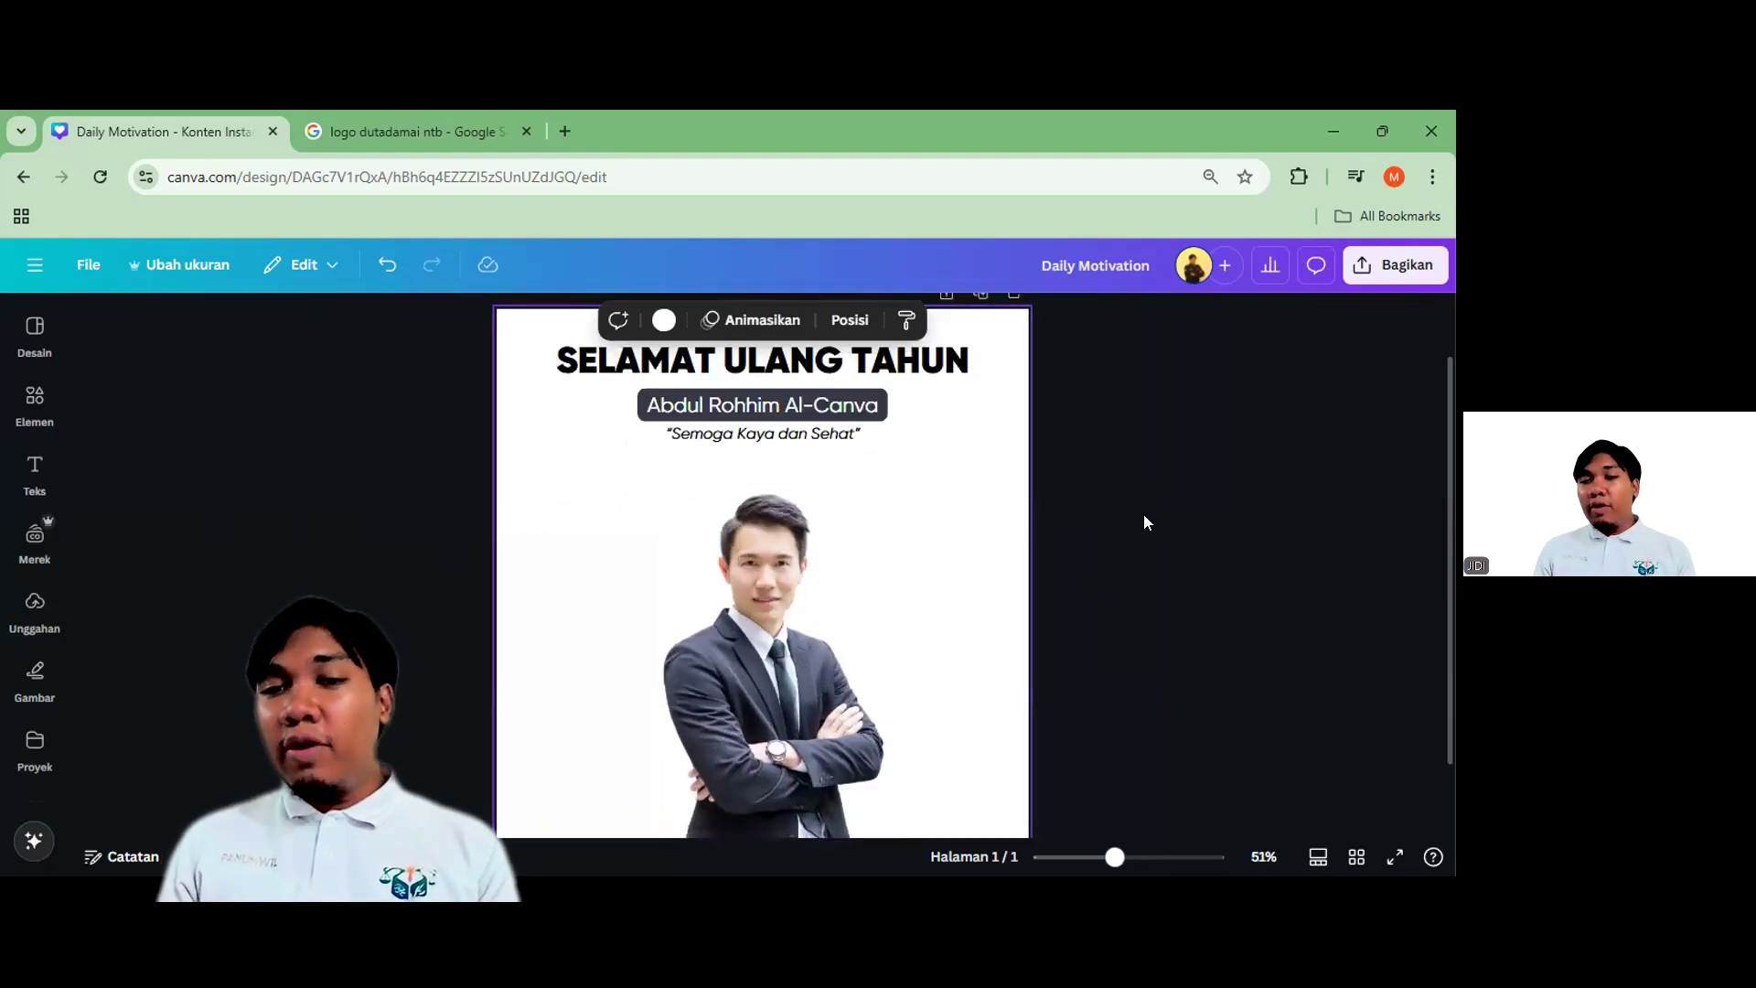
scroll(924, 508, "up", 1)
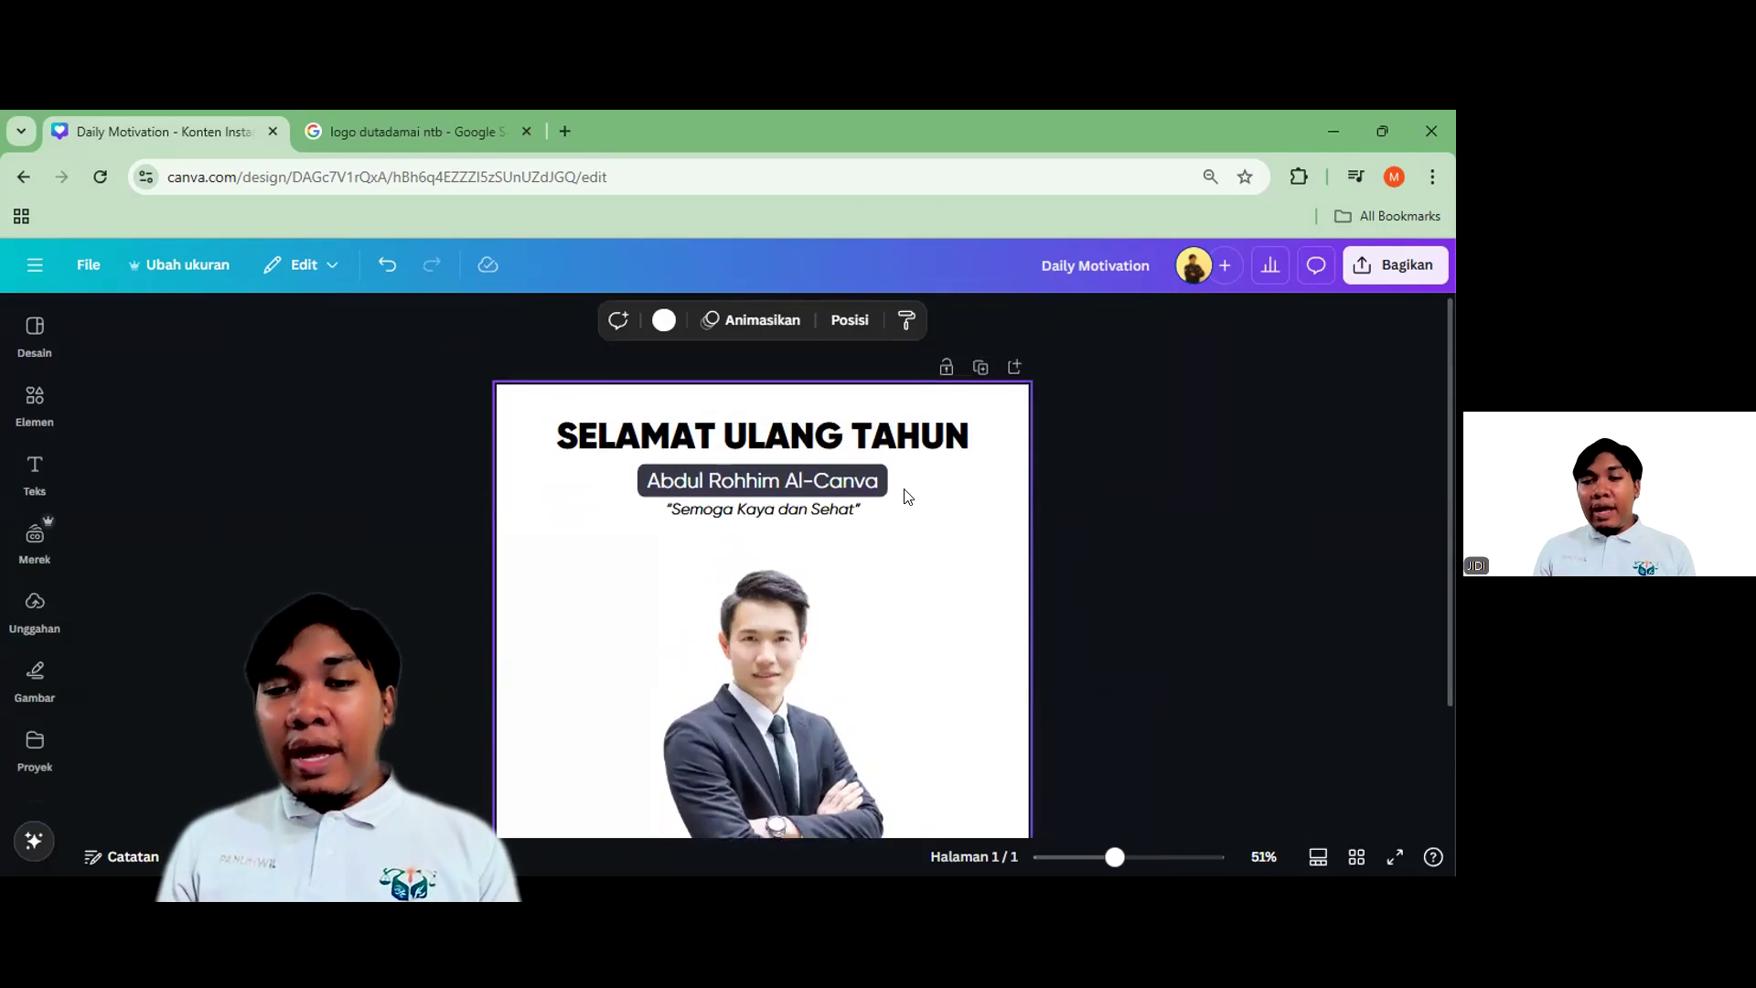
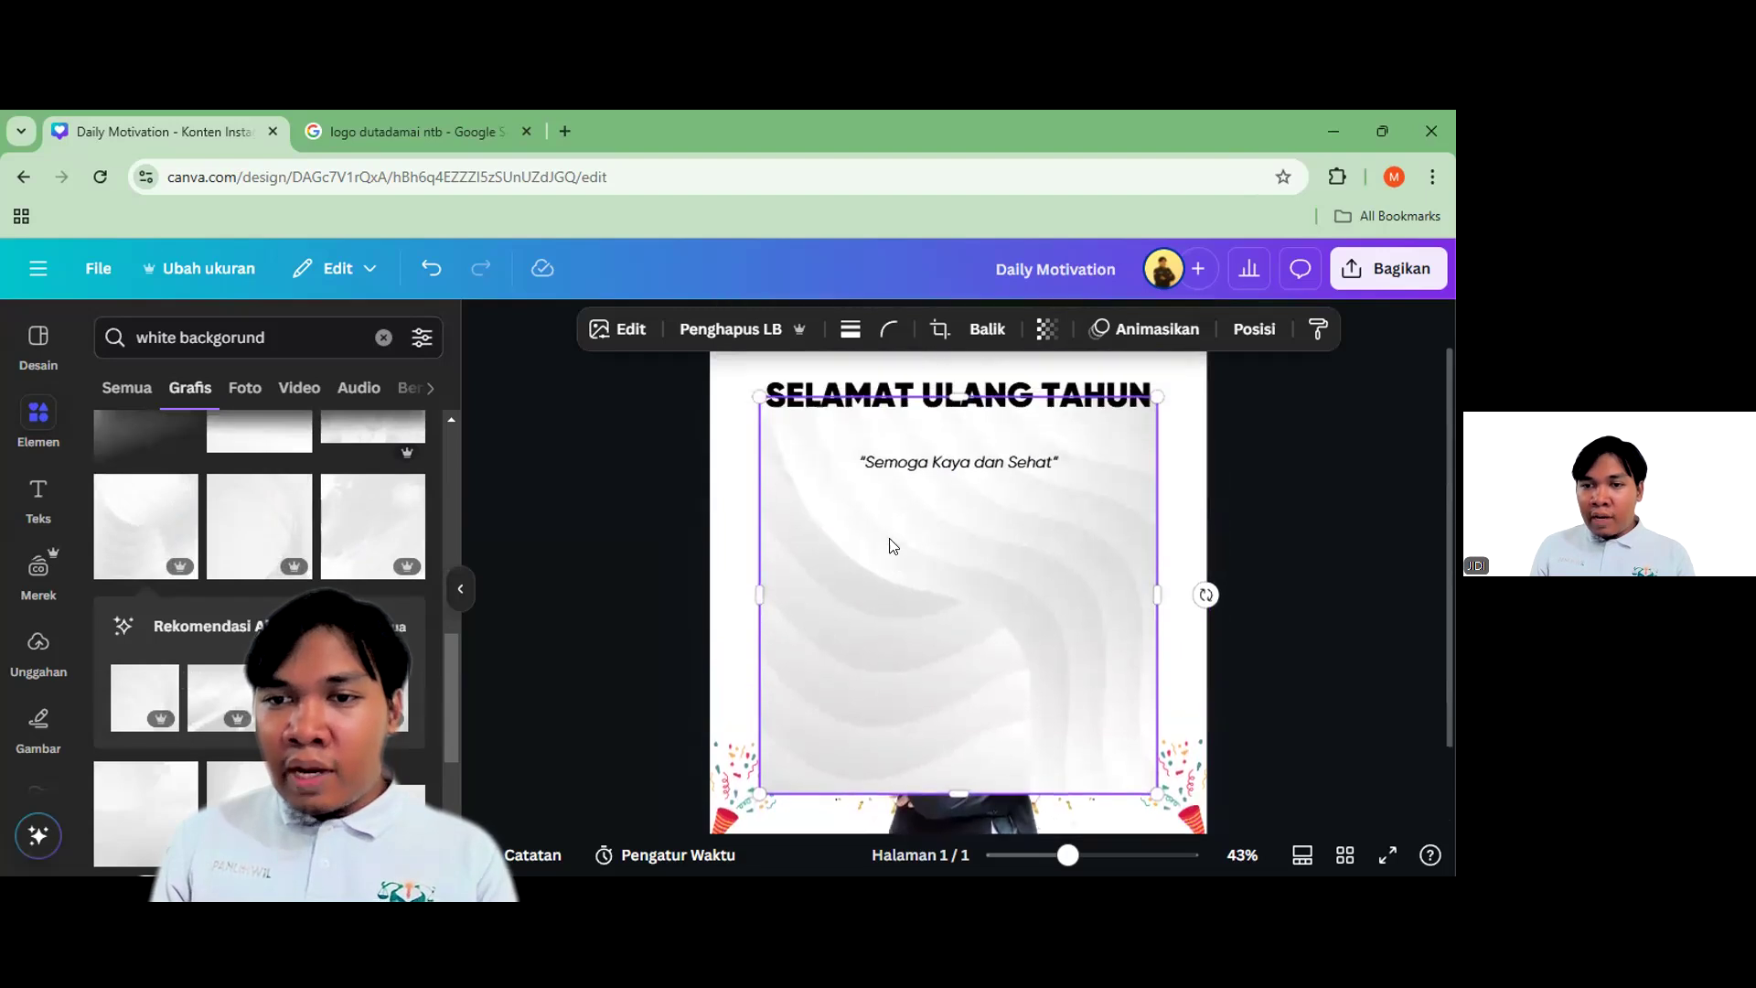
Try stretching the white wavy graphic over the page and sending it back, then undo it
left_click_drag(882, 560, 826, 501)
left_click(588, 513)
left_click_drag(1078, 721, 1163, 811)
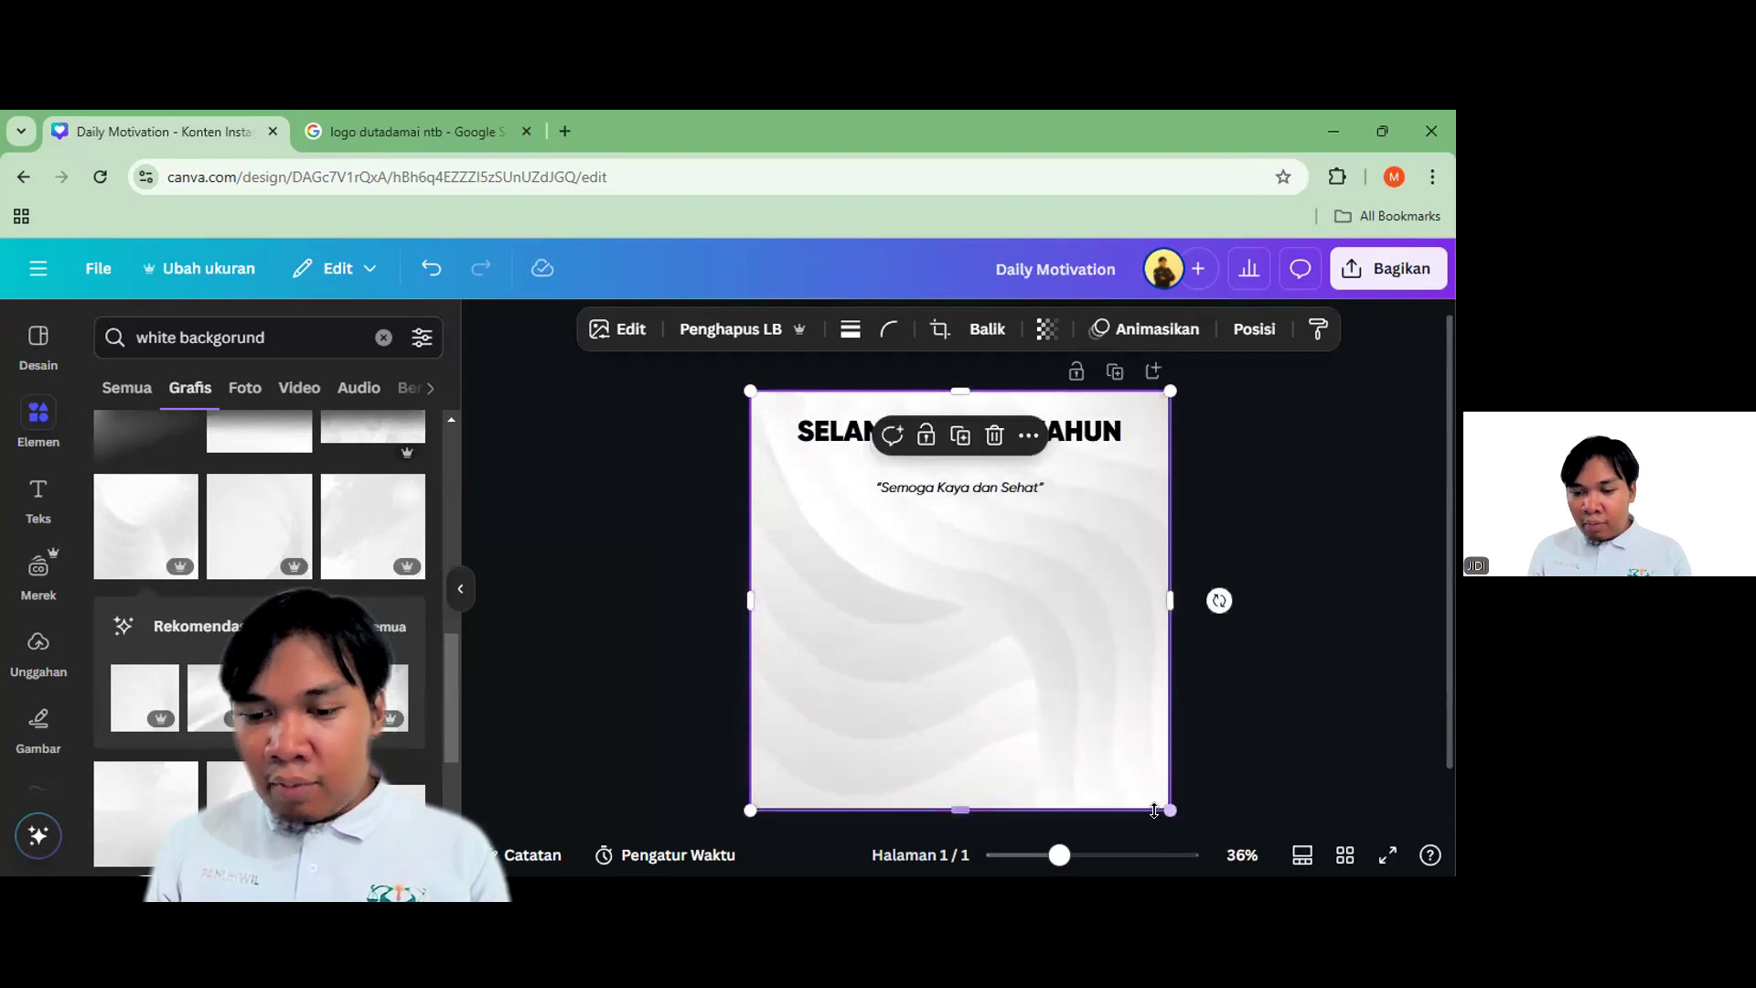
key("ctrl+alt+bracketleft")
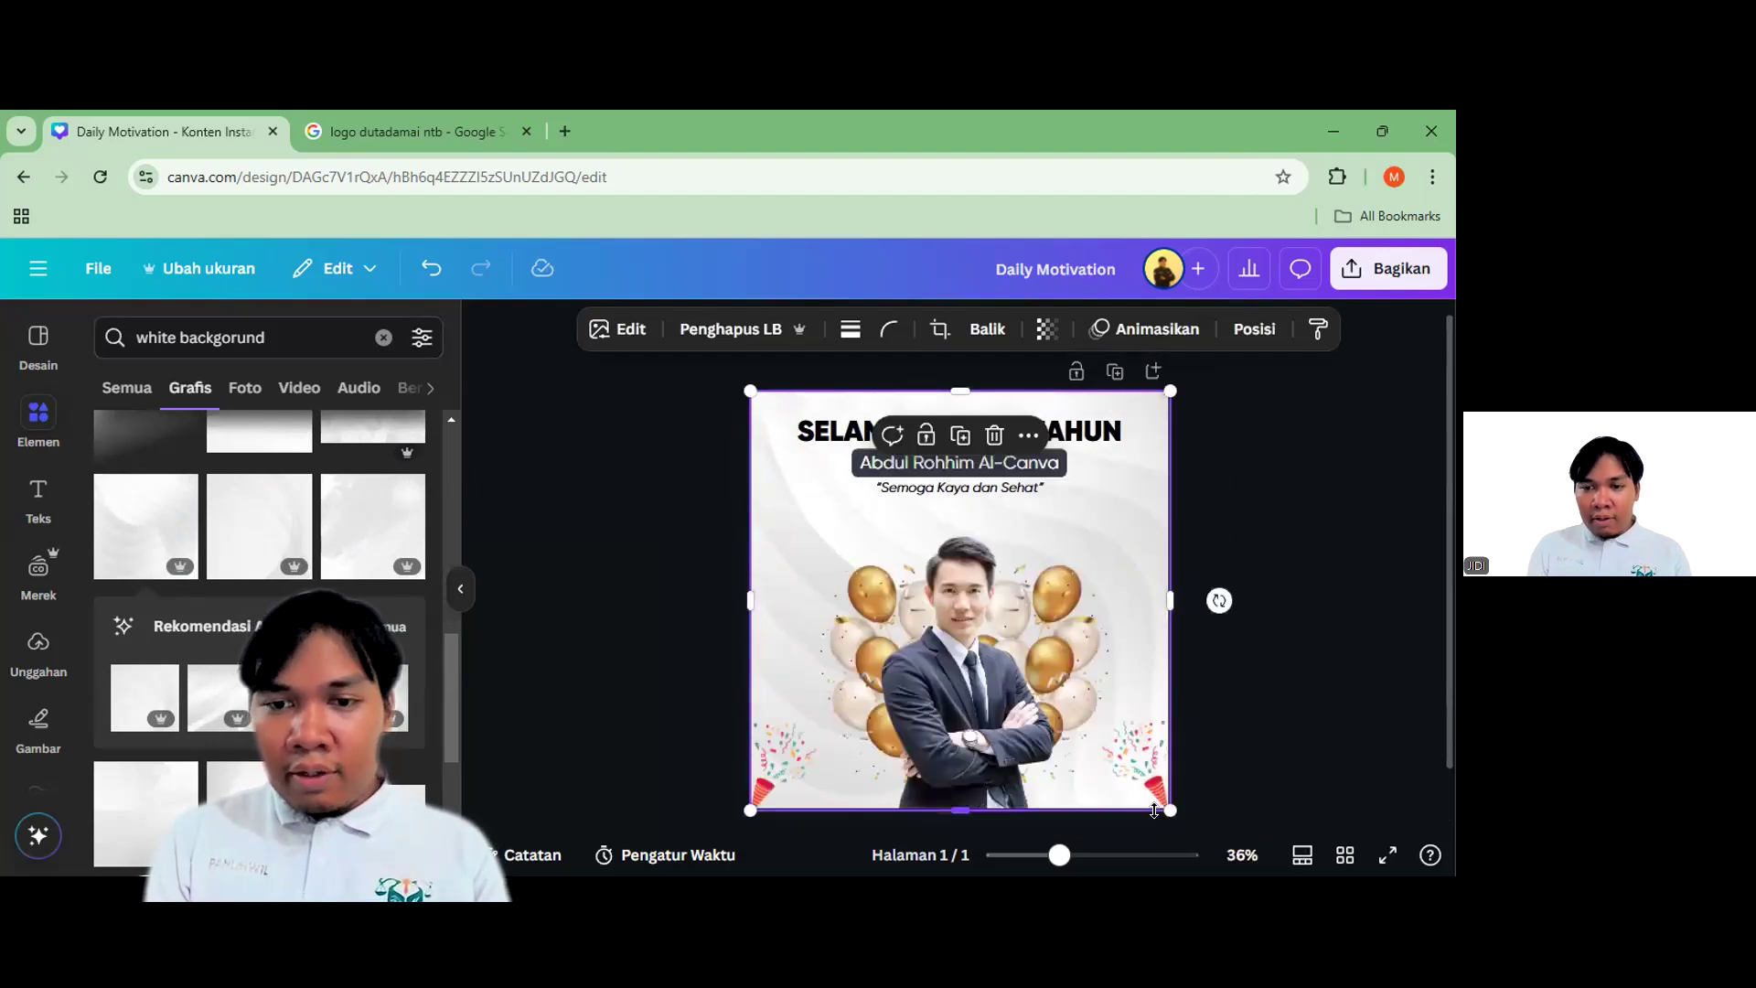
key("ctrl+z")
key("ctrl+z")
key("ctrl+z")
Set the white wavy graphic as the page background from its right-click menu
right_click(970, 604)
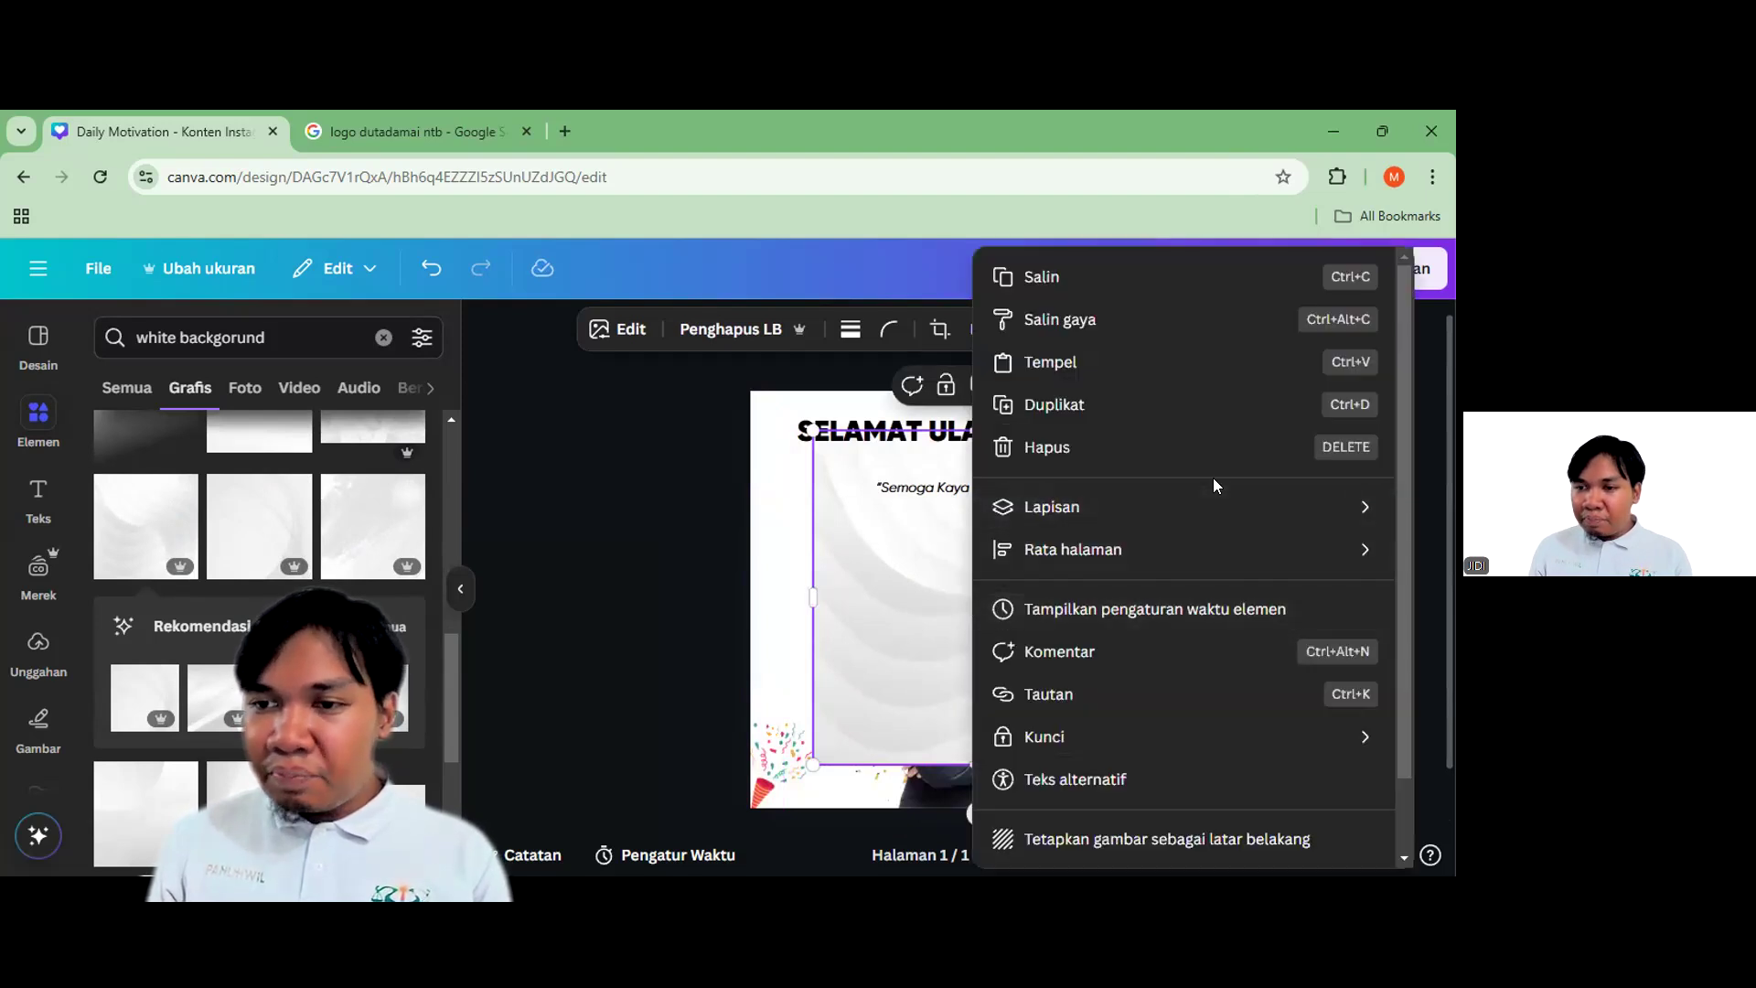
scroll(1372, 768, "down", 2)
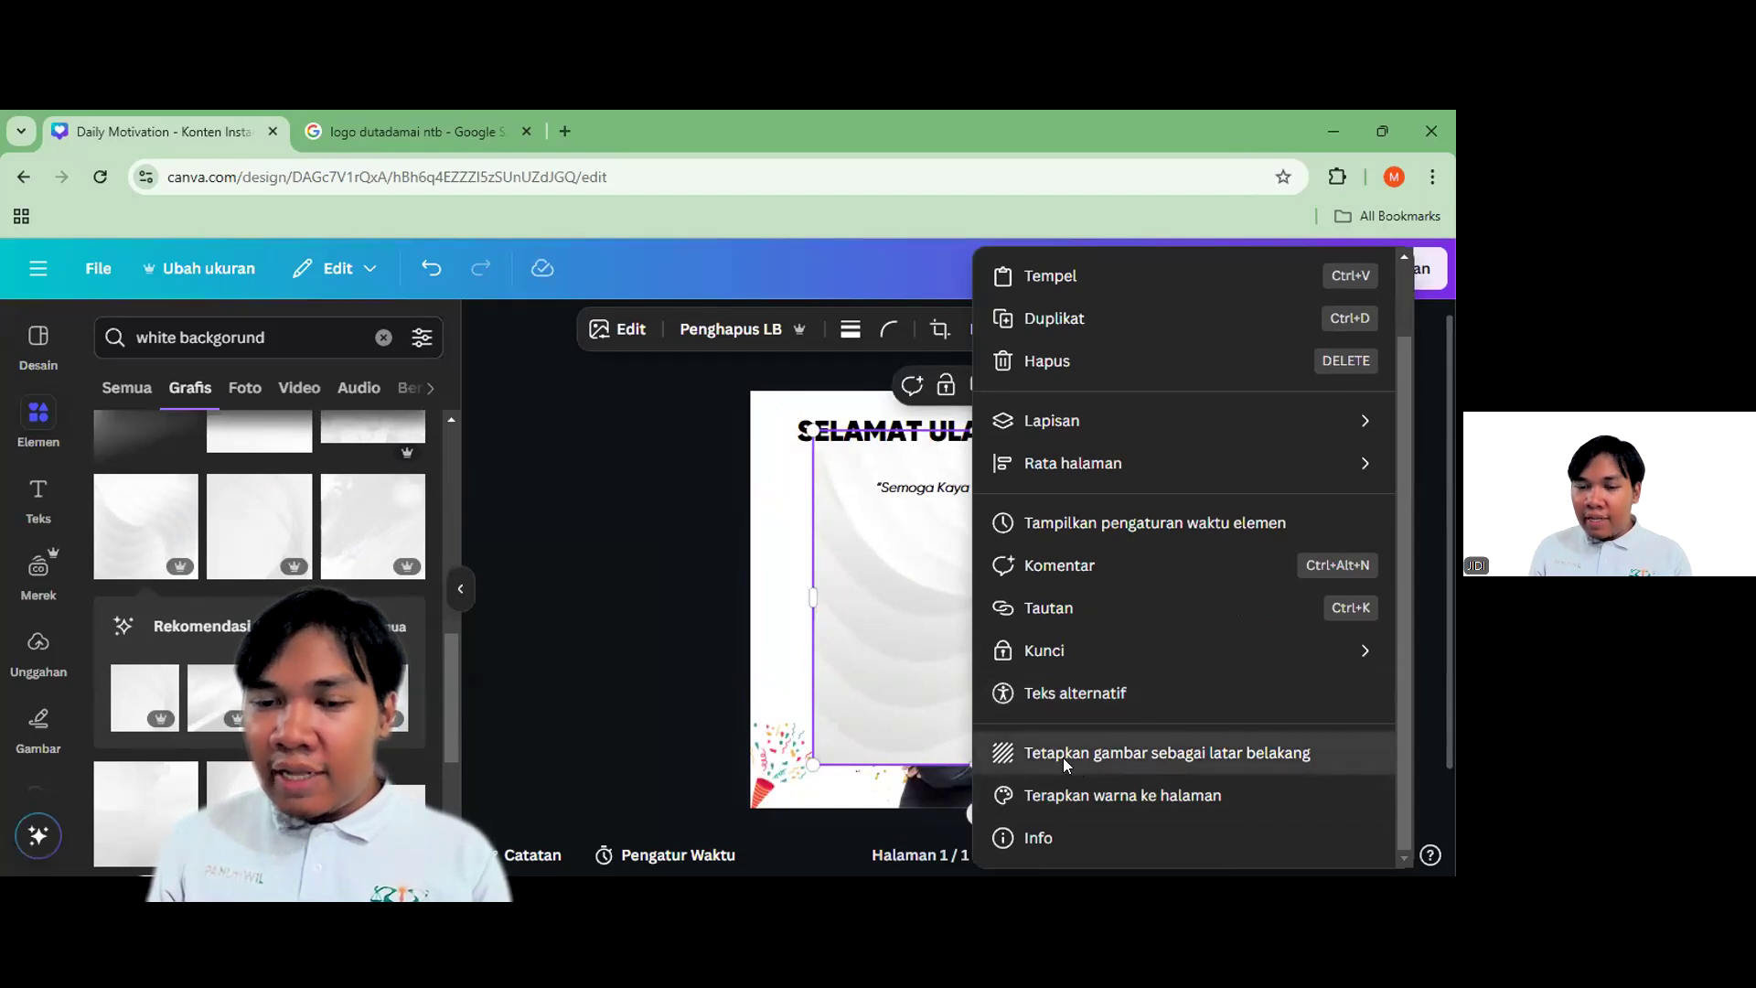
left_click(1062, 758)
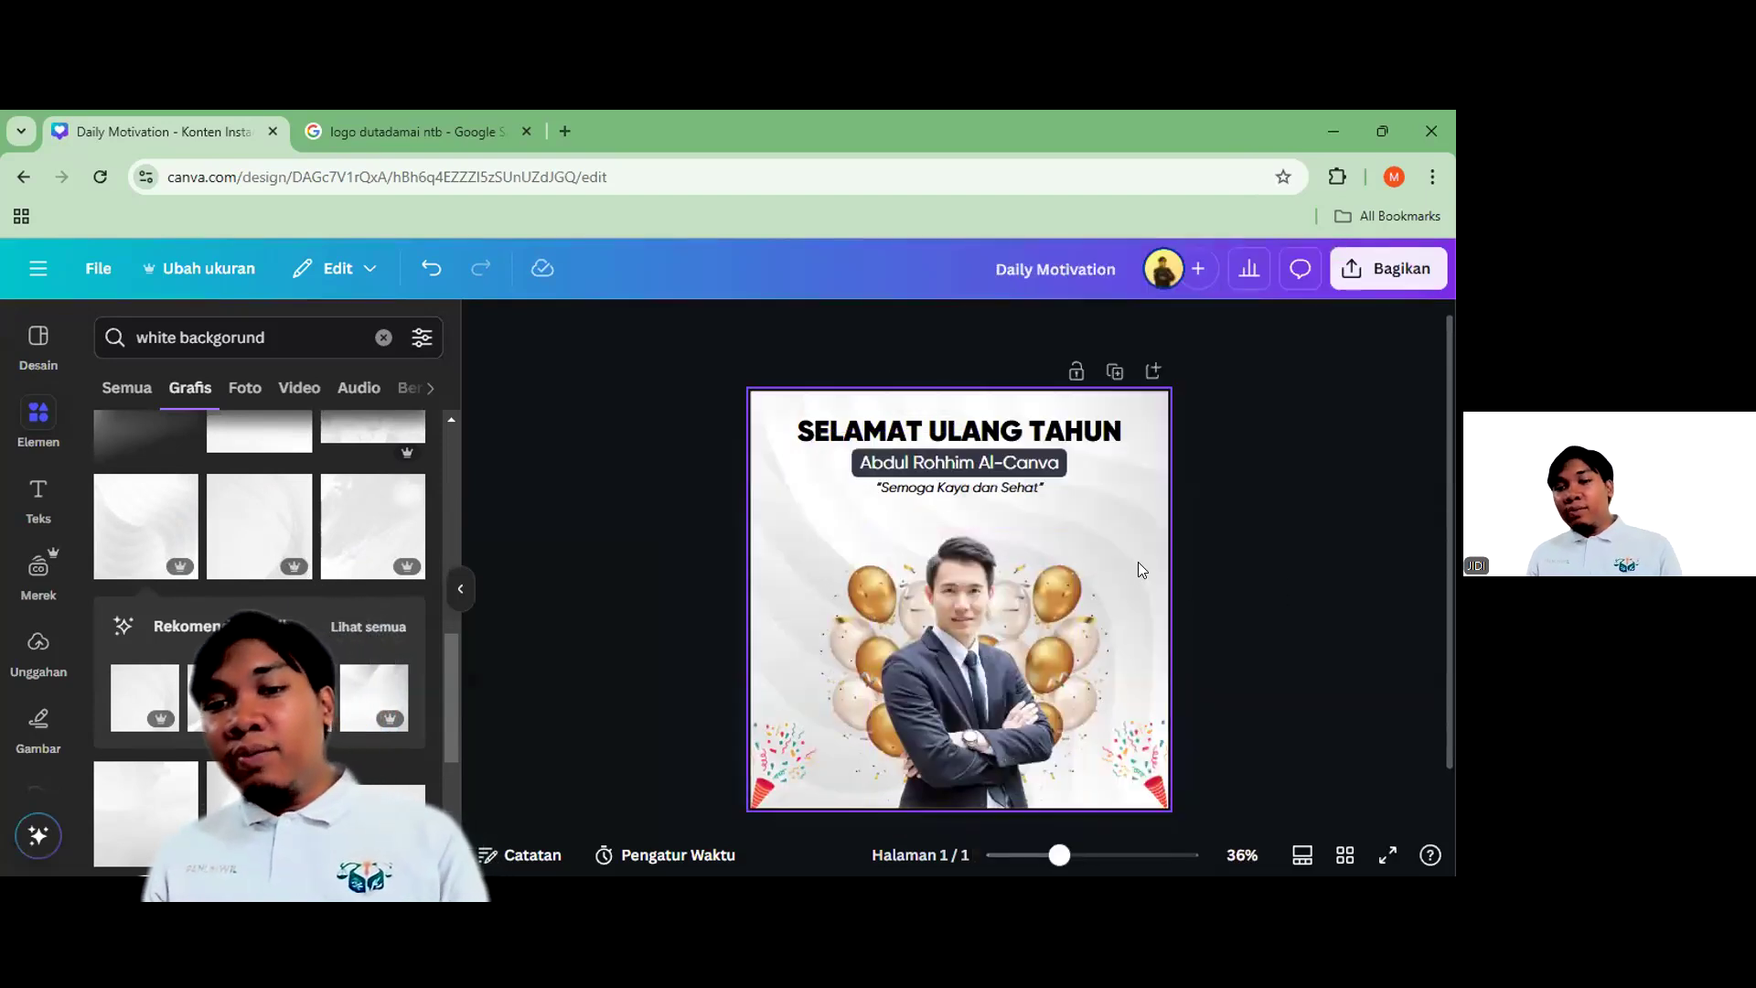
scroll(1138, 561, "up", 2)
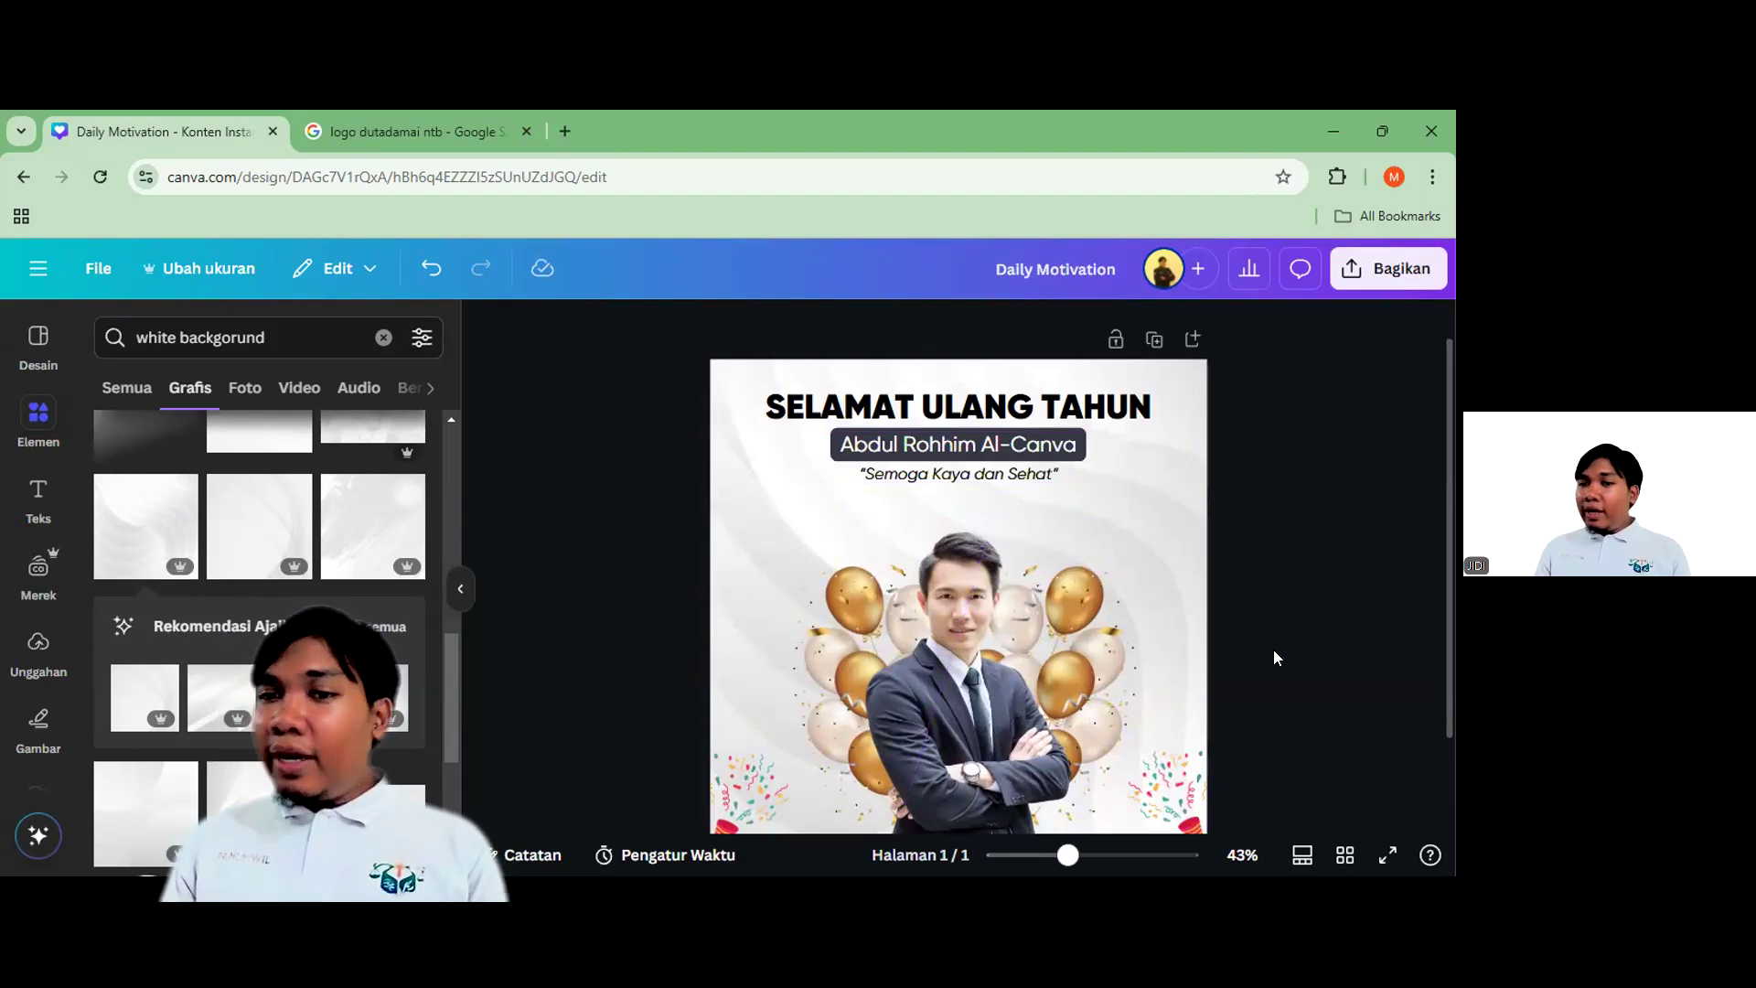
Nudge the SELAMAT ULANG TAHUN title slightly lower on the page
scroll(1030, 501, "down", 2)
scroll(1026, 498, "up", 2)
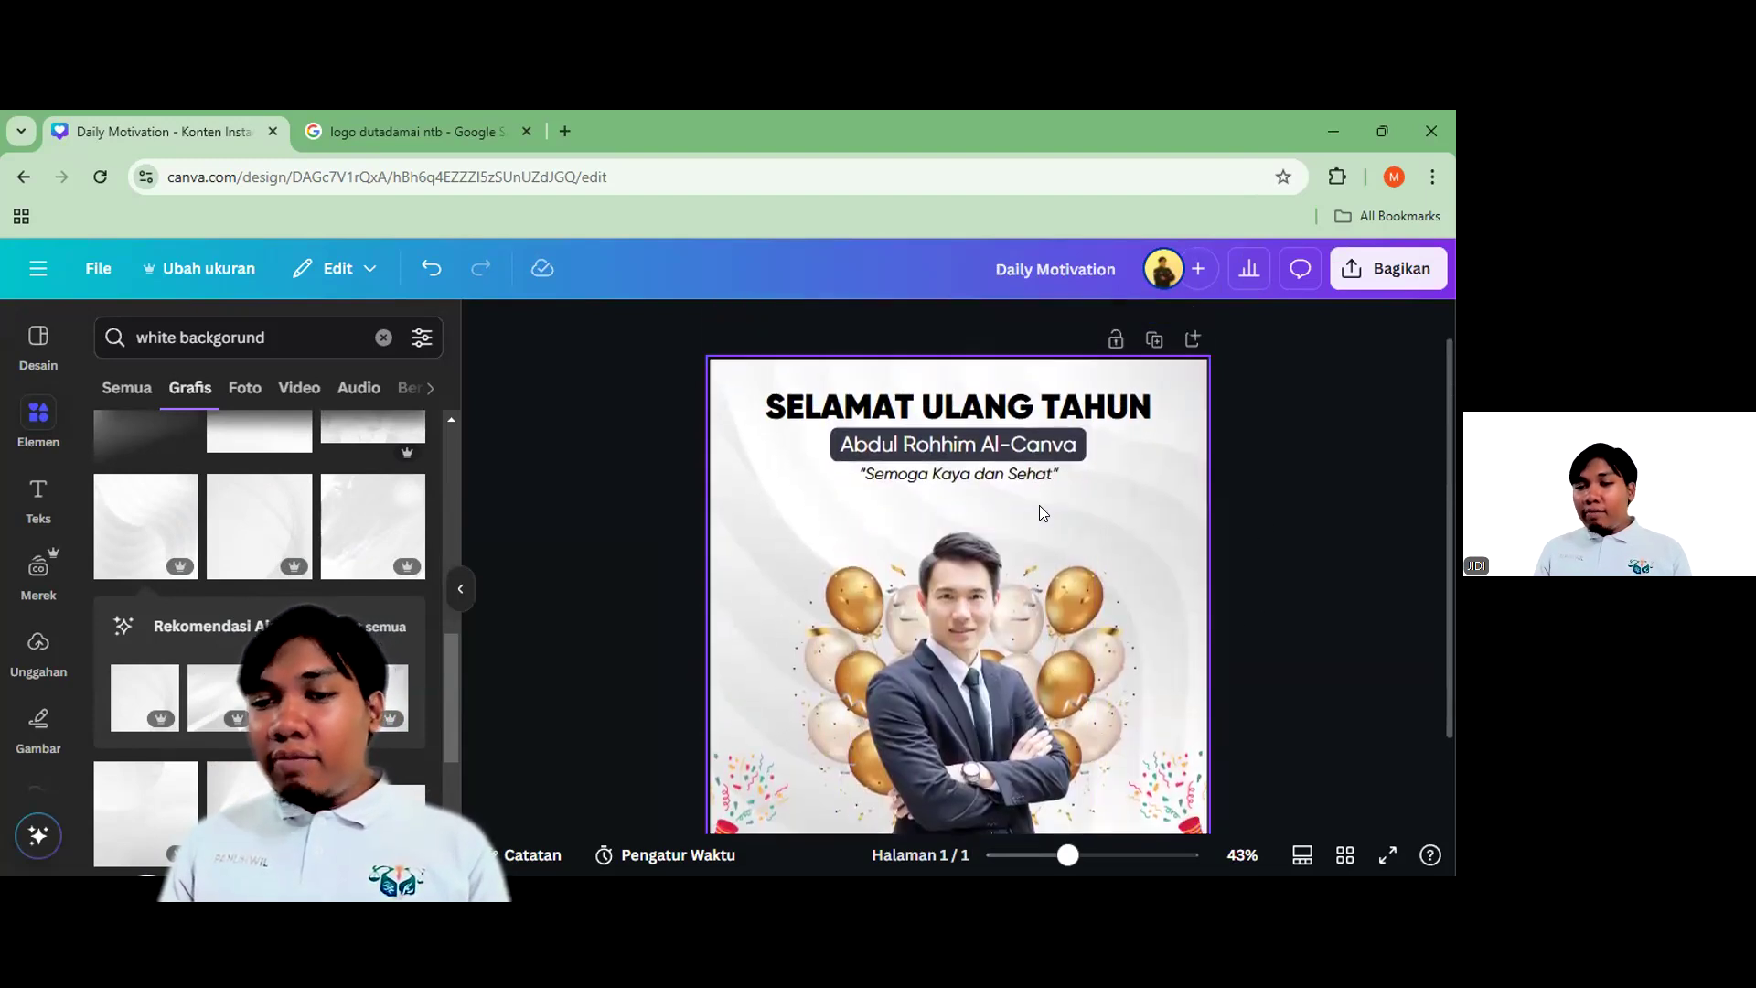
left_click_drag(1278, 454, 1039, 477)
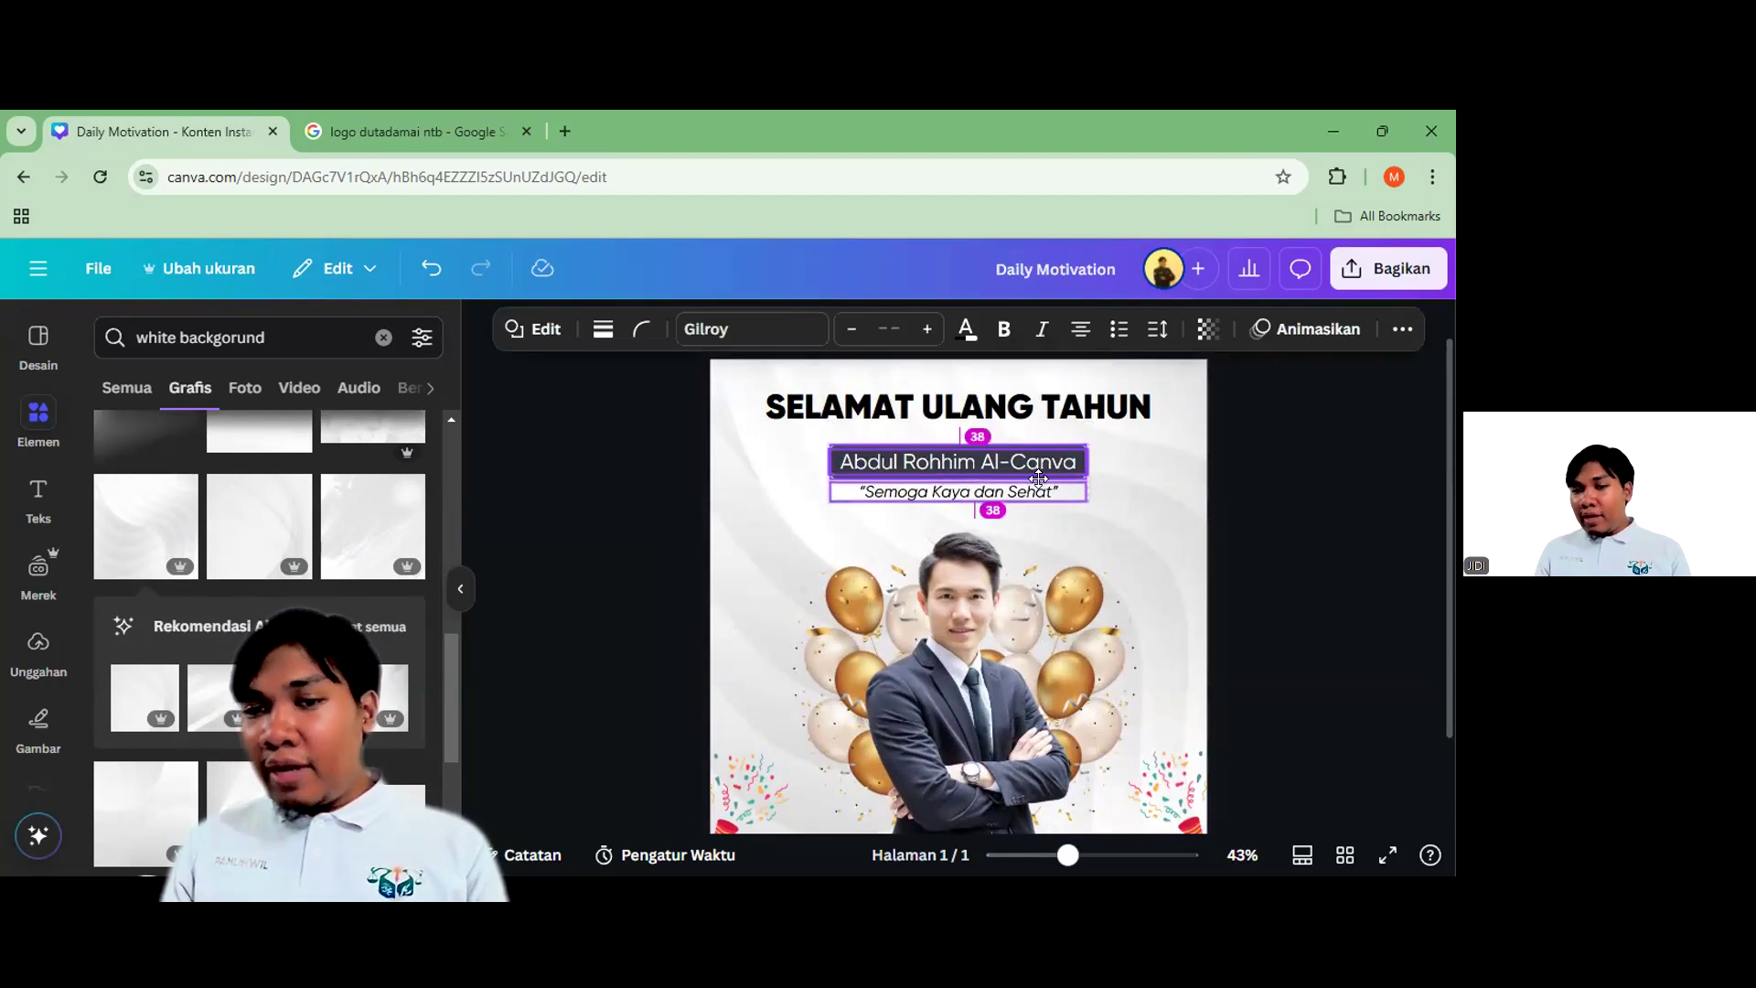
left_click(1299, 510)
left_click(1103, 406)
left_click_drag(1102, 406, 1105, 404)
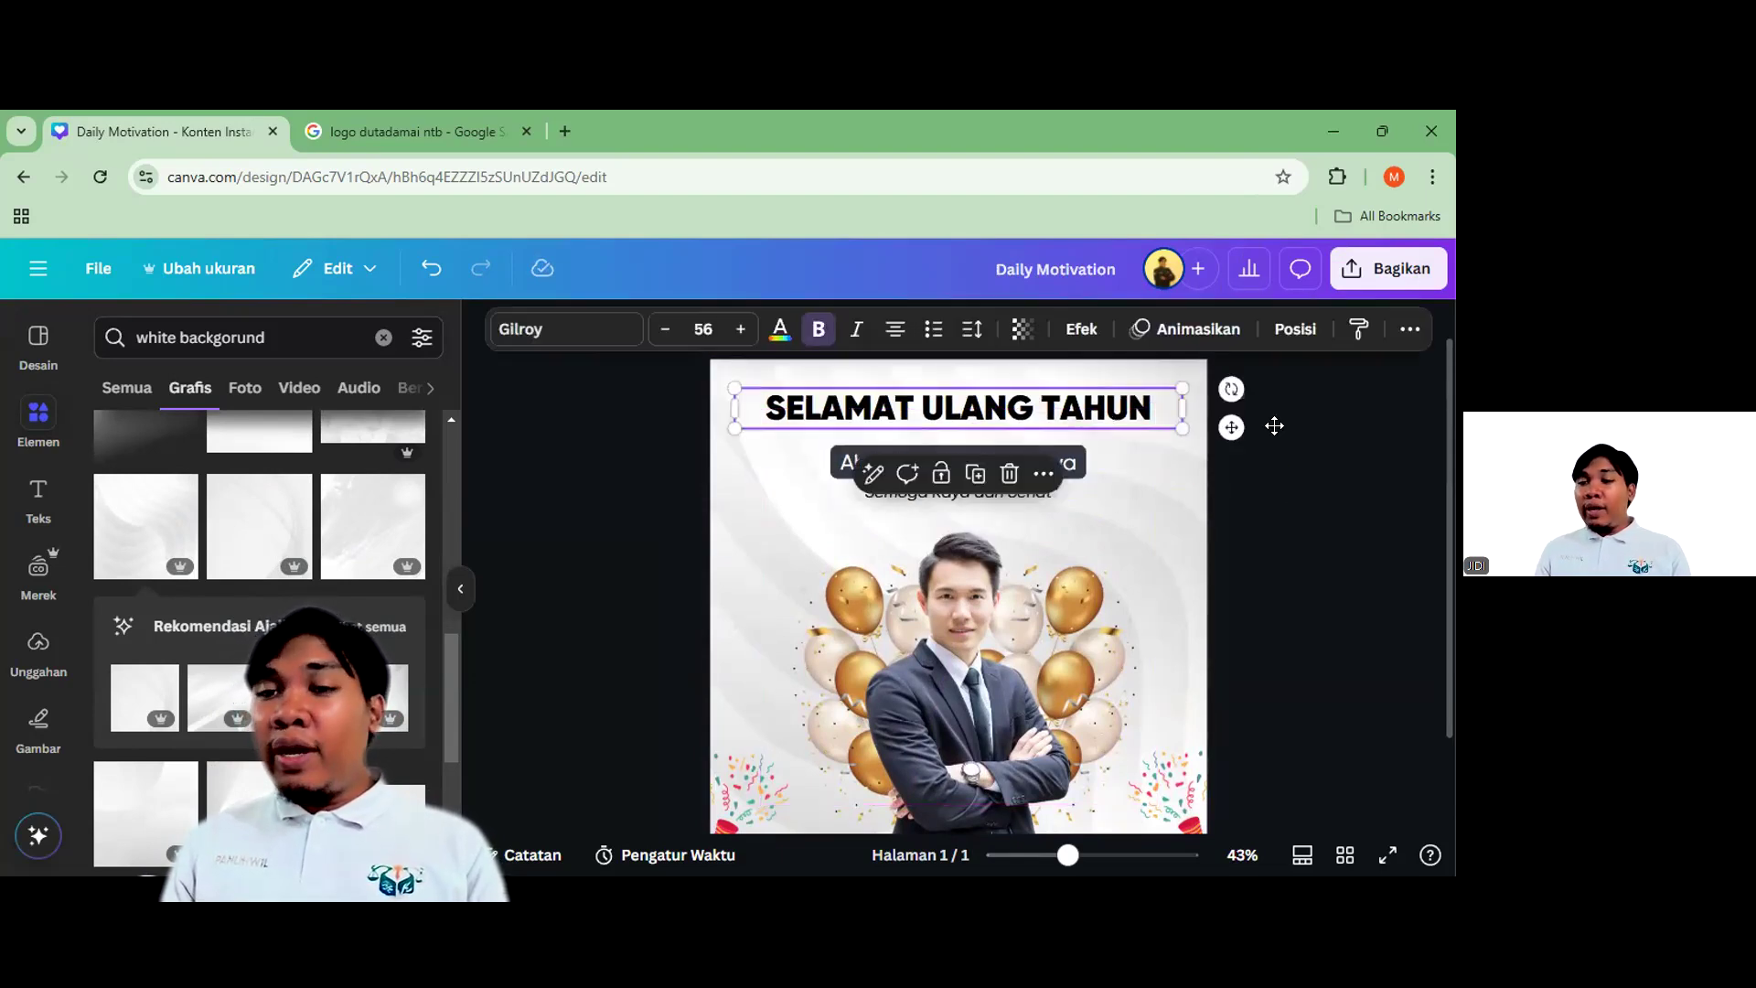
Colour the SELAMAT ULANG TAHUN title dark grey and move it a bit further down
left_click(780, 331)
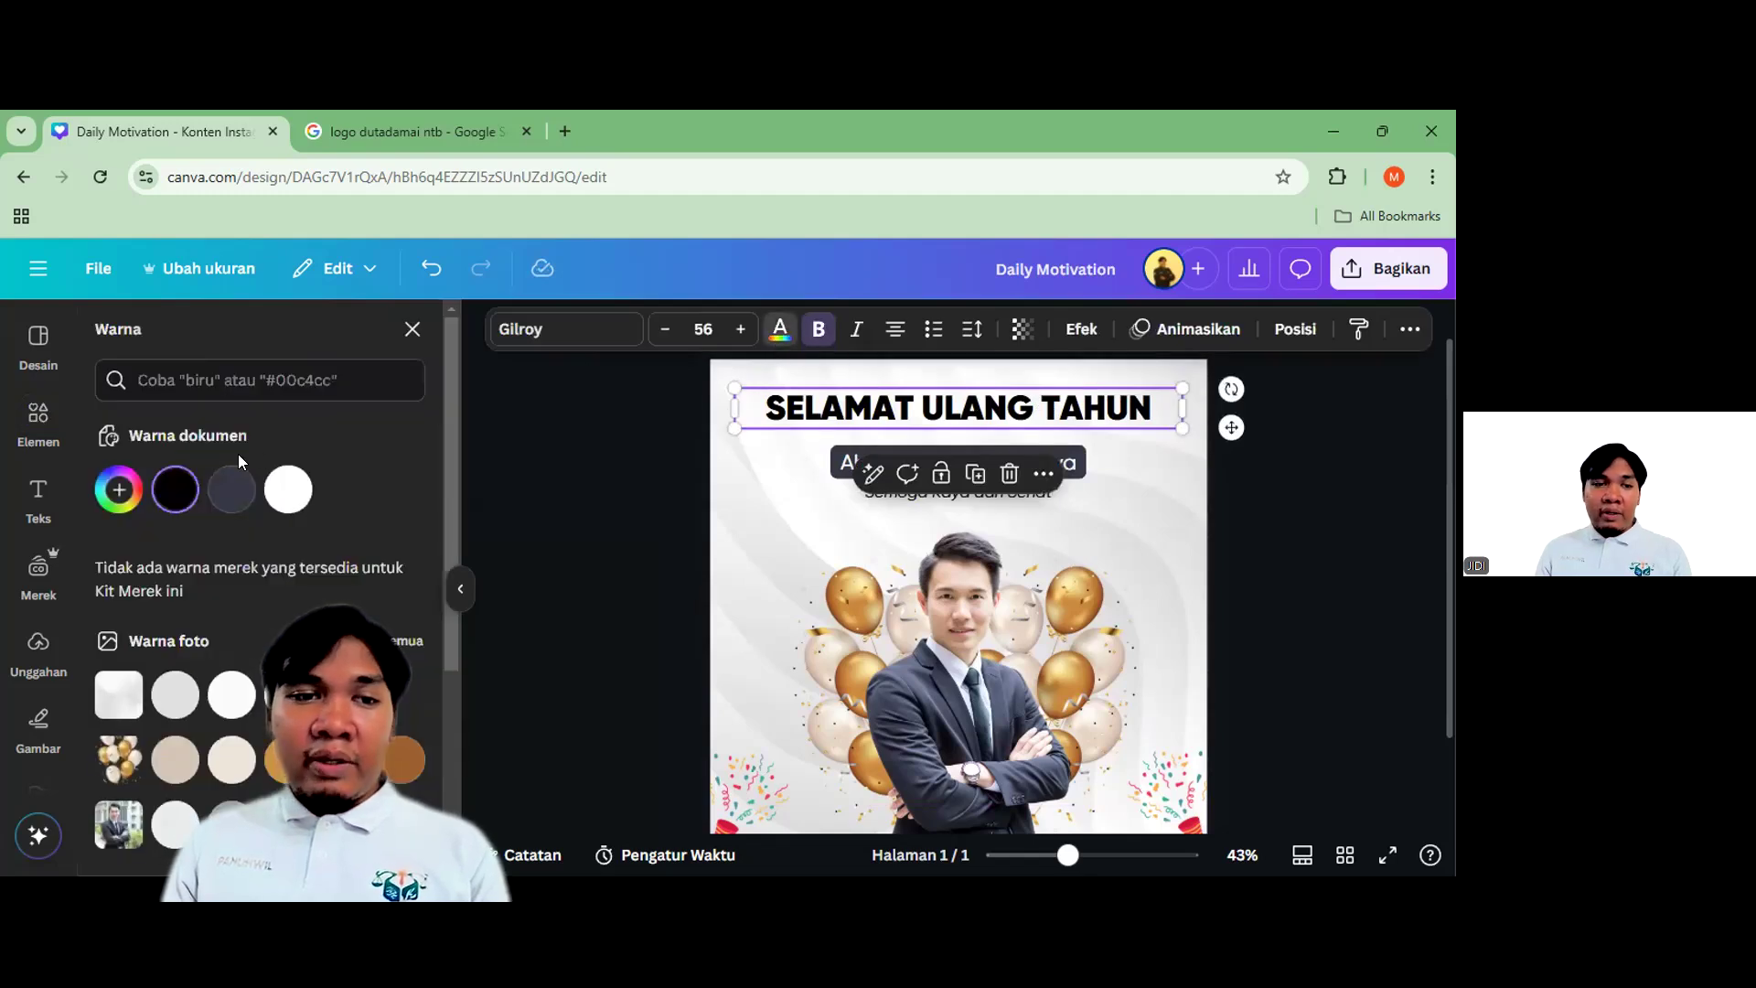
left_click(1335, 516)
left_click(1335, 574)
scroll(1003, 424, "up", 3)
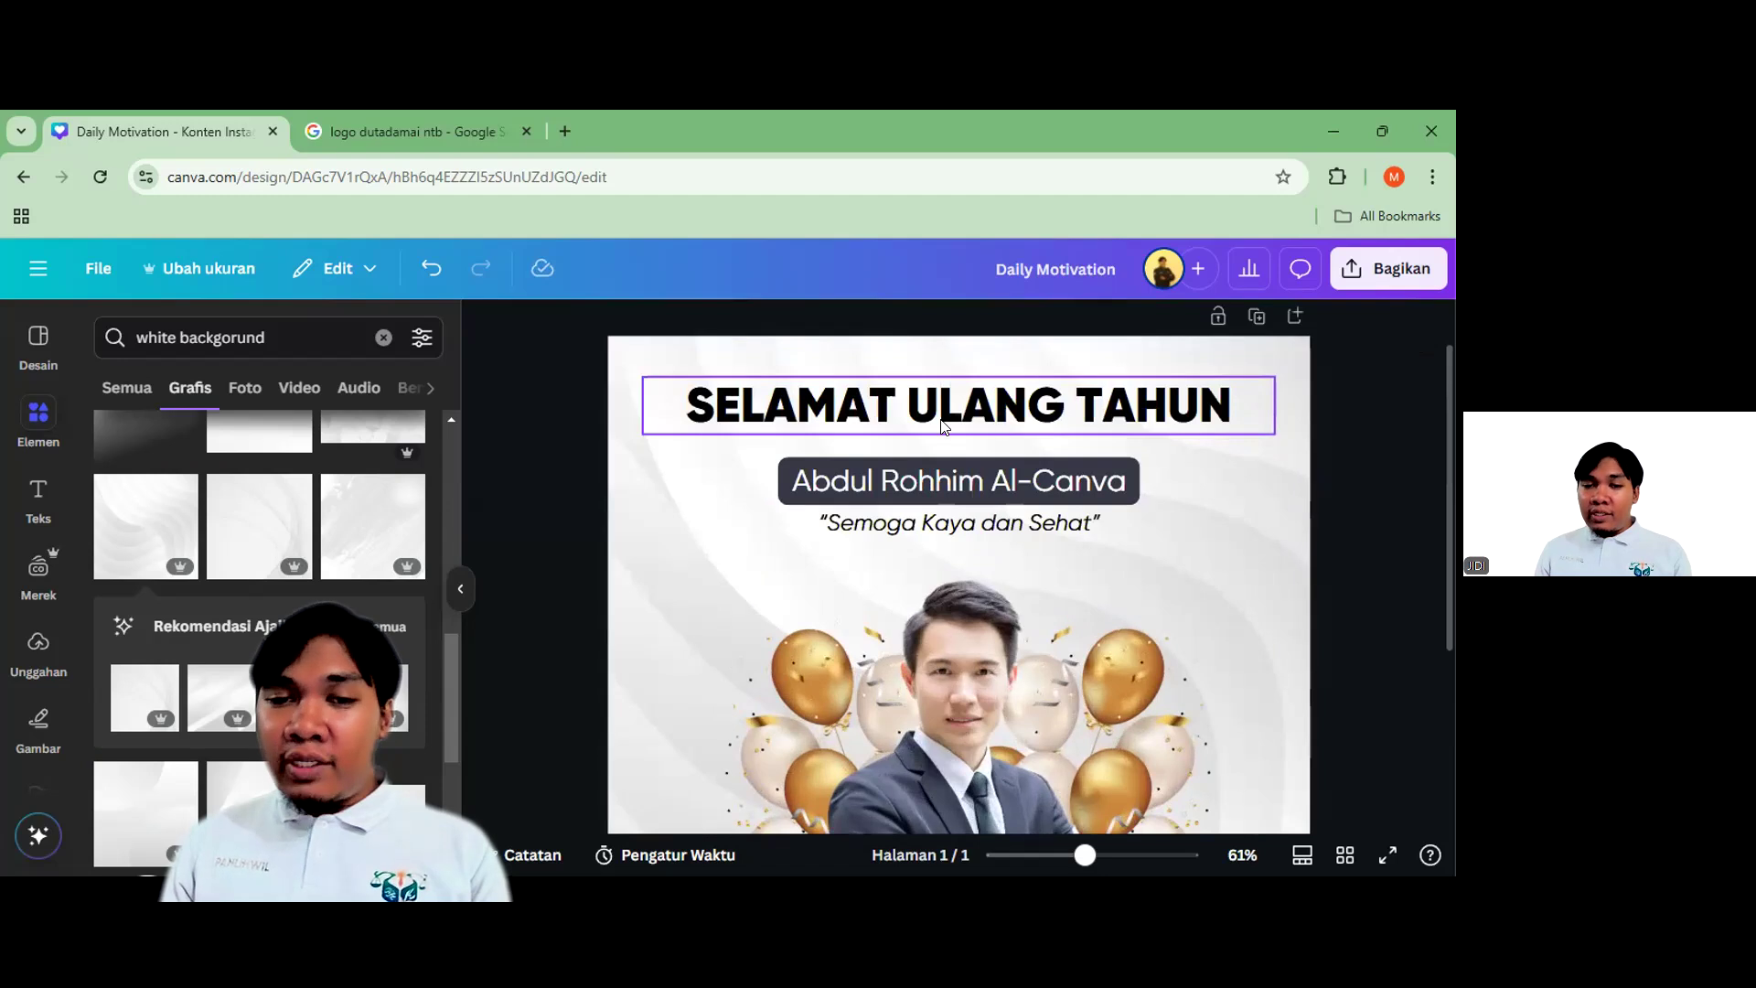
left_click(794, 457)
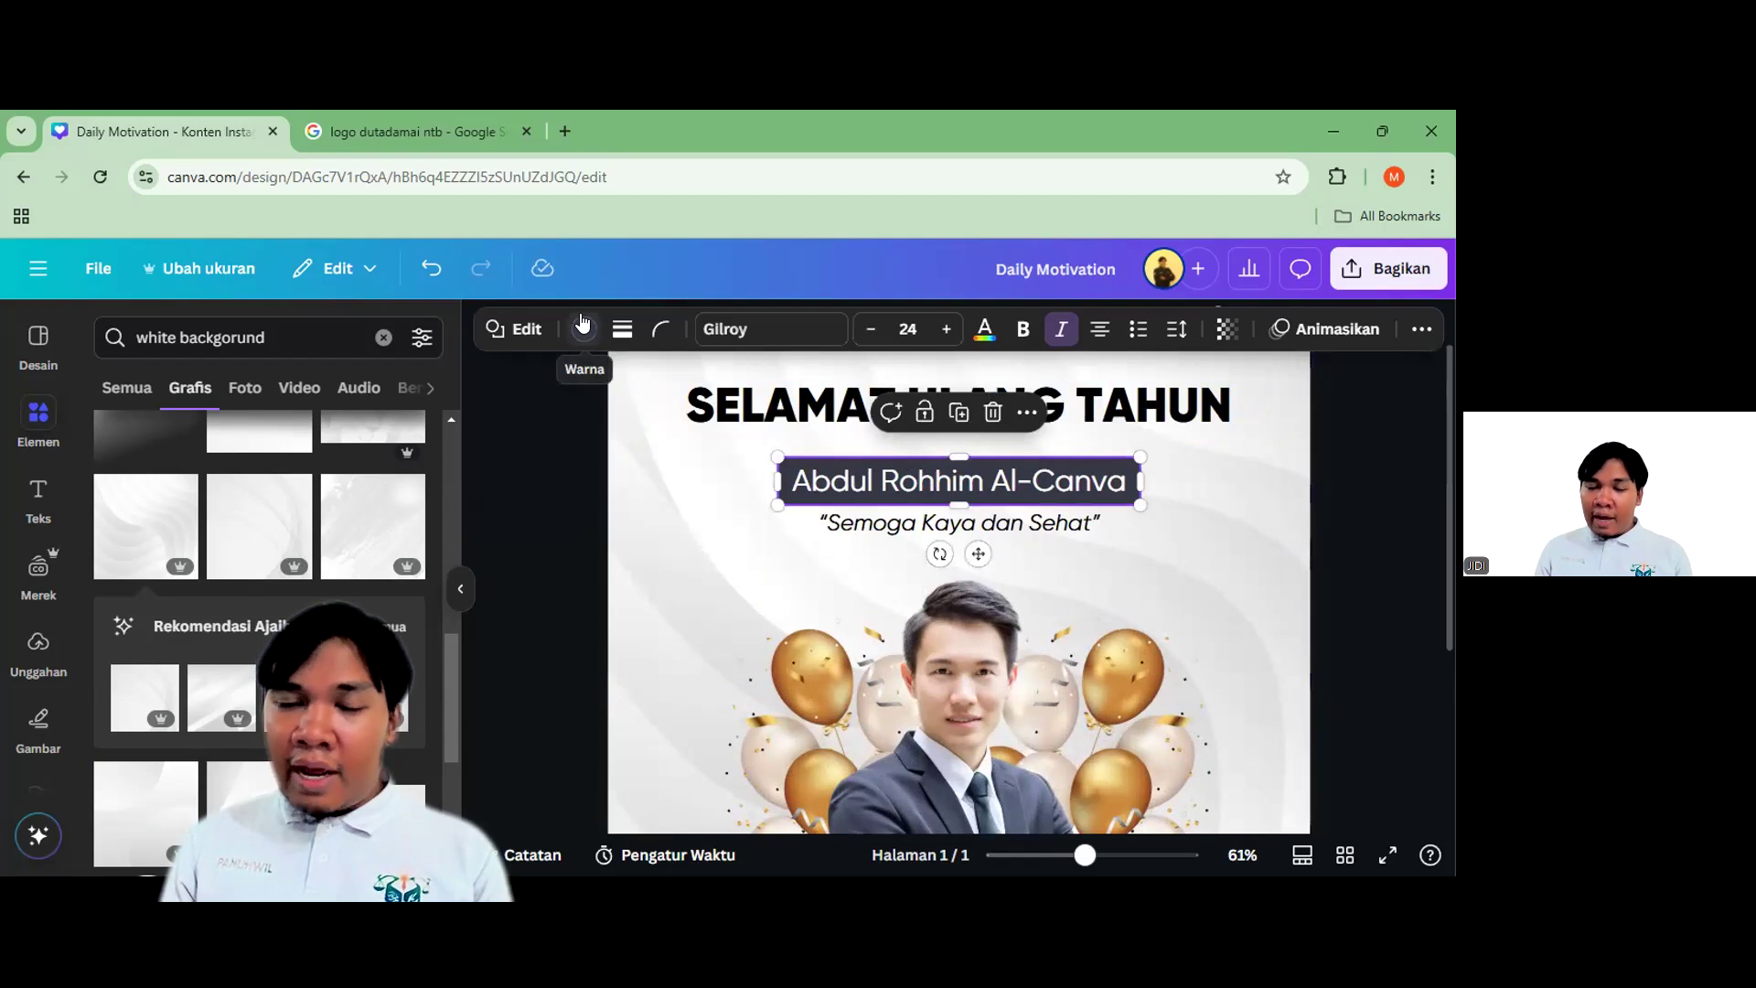
left_click(722, 414)
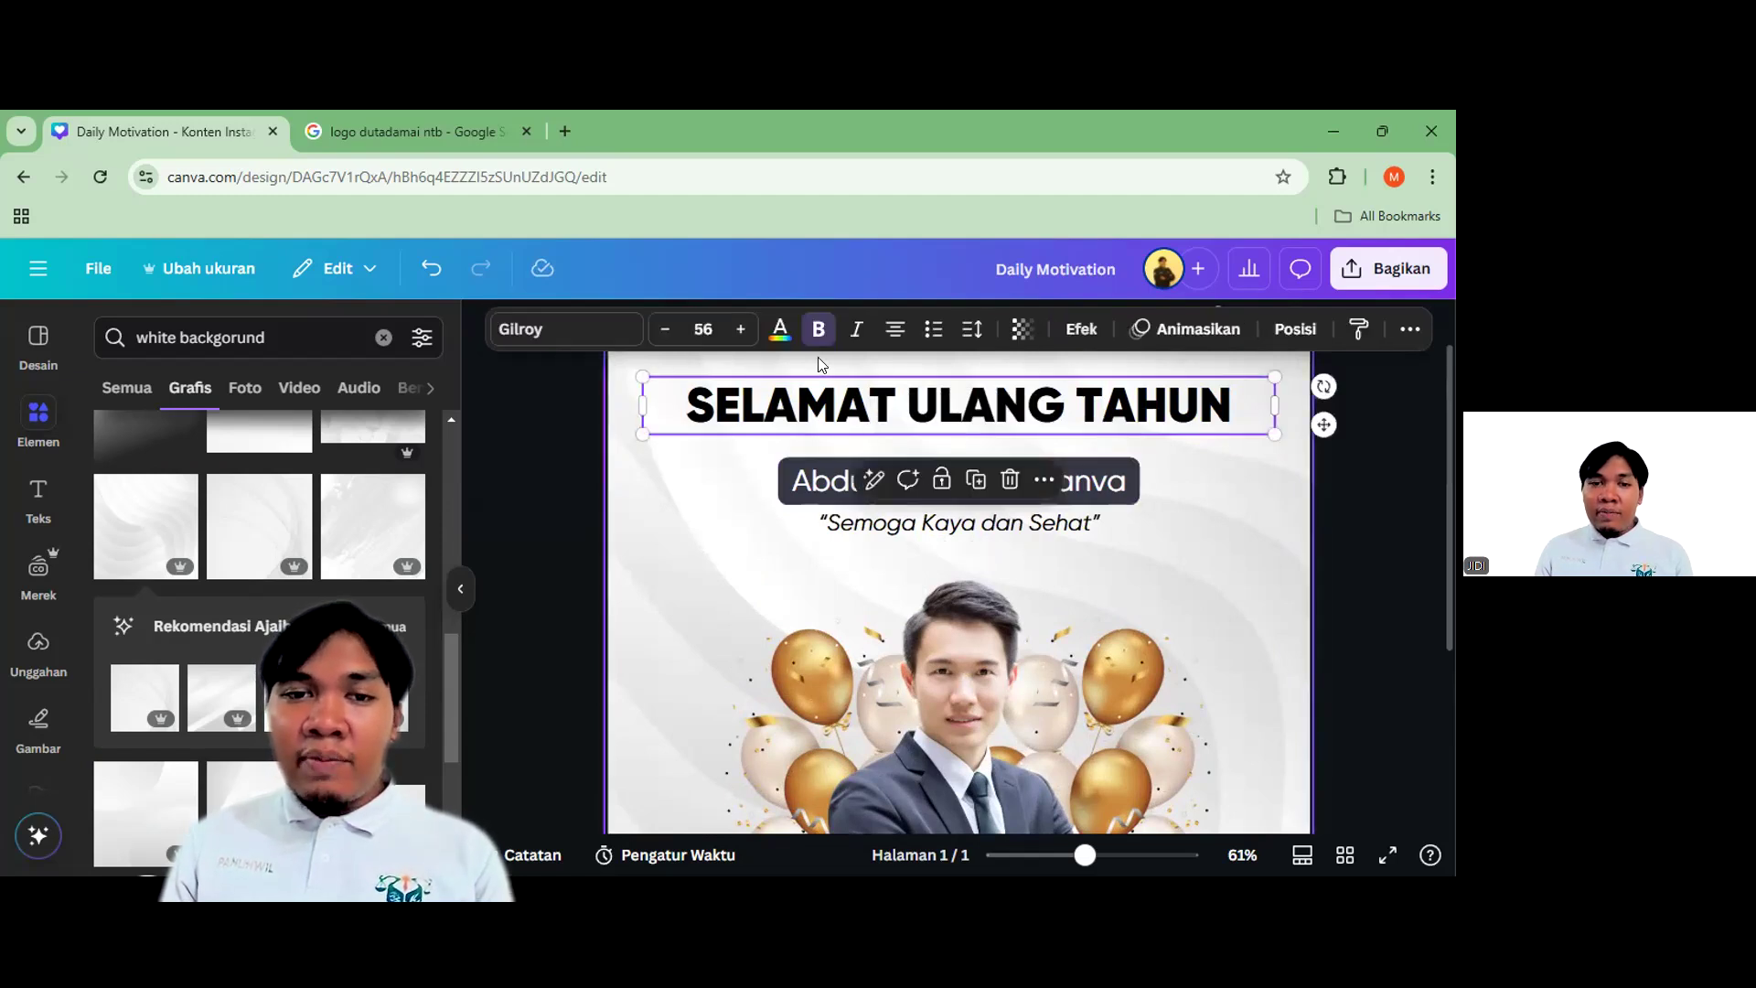
left_click(780, 329)
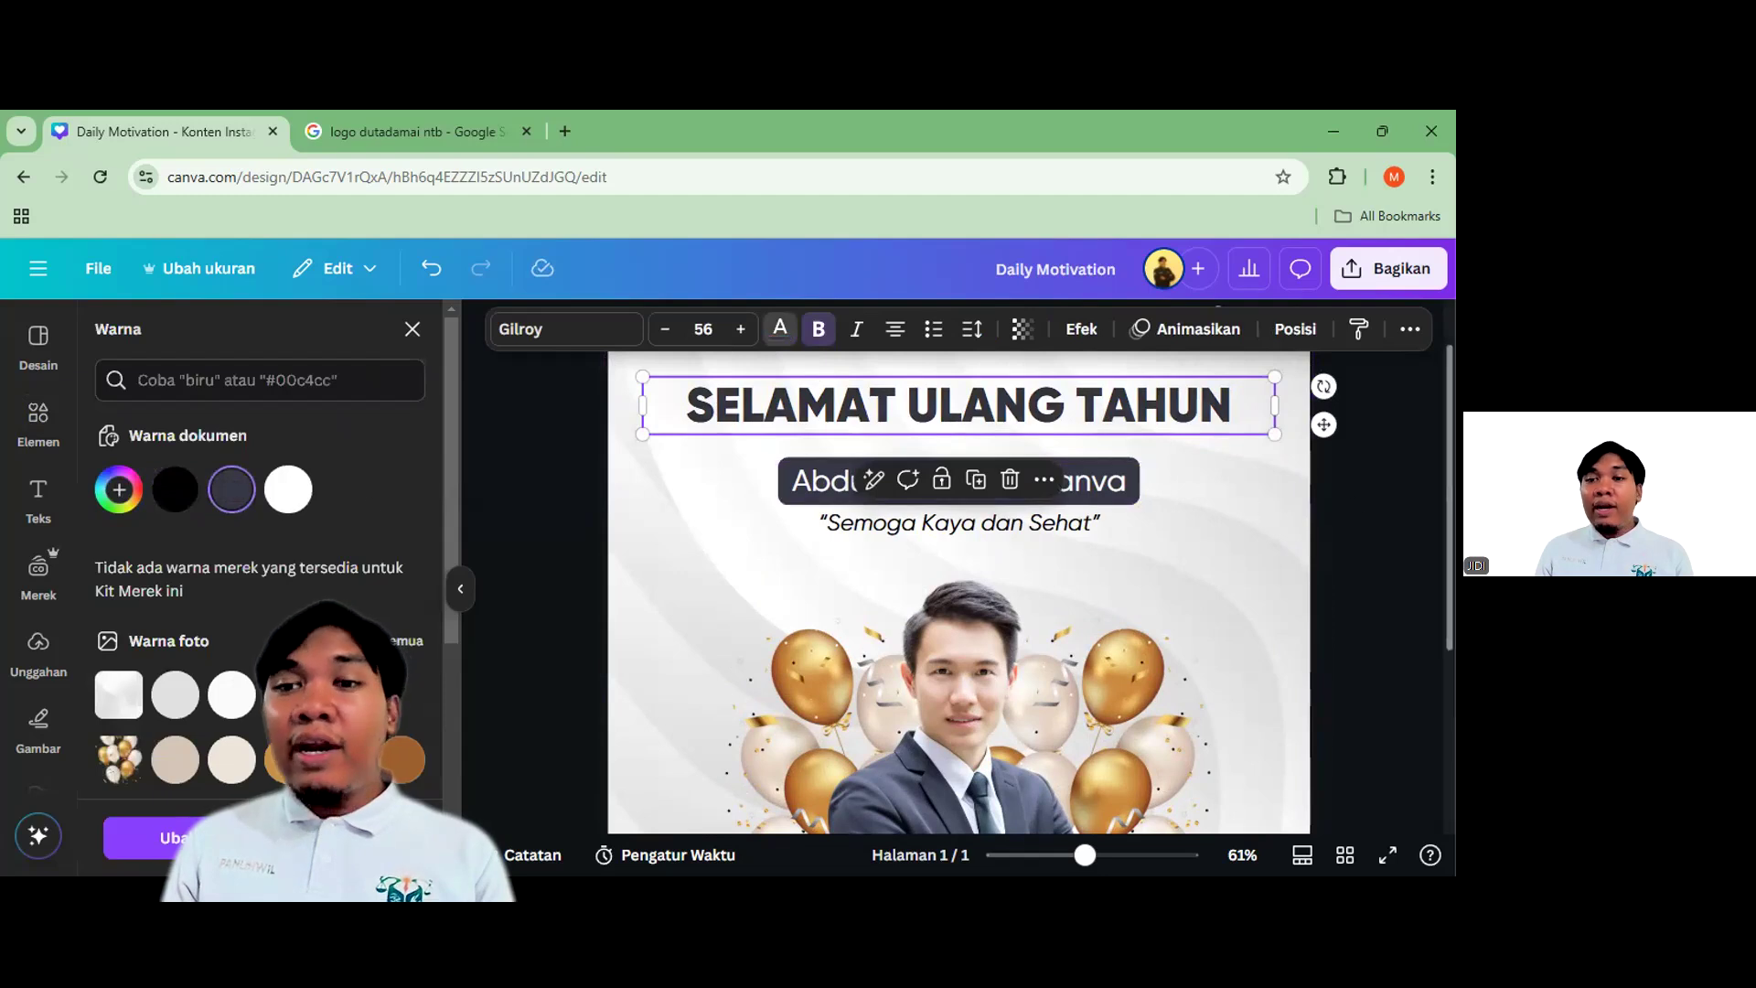
left_click(1411, 523)
left_click_drag(1072, 406, 1073, 414)
left_click(1358, 485)
Select the name label and wish together and centre them beneath the title
scroll(1106, 514, "down", 1)
left_click_drag(1306, 495, 993, 495)
scroll(966, 495, "up", 2)
left_click(1292, 569)
scroll(1218, 562, "down", 2)
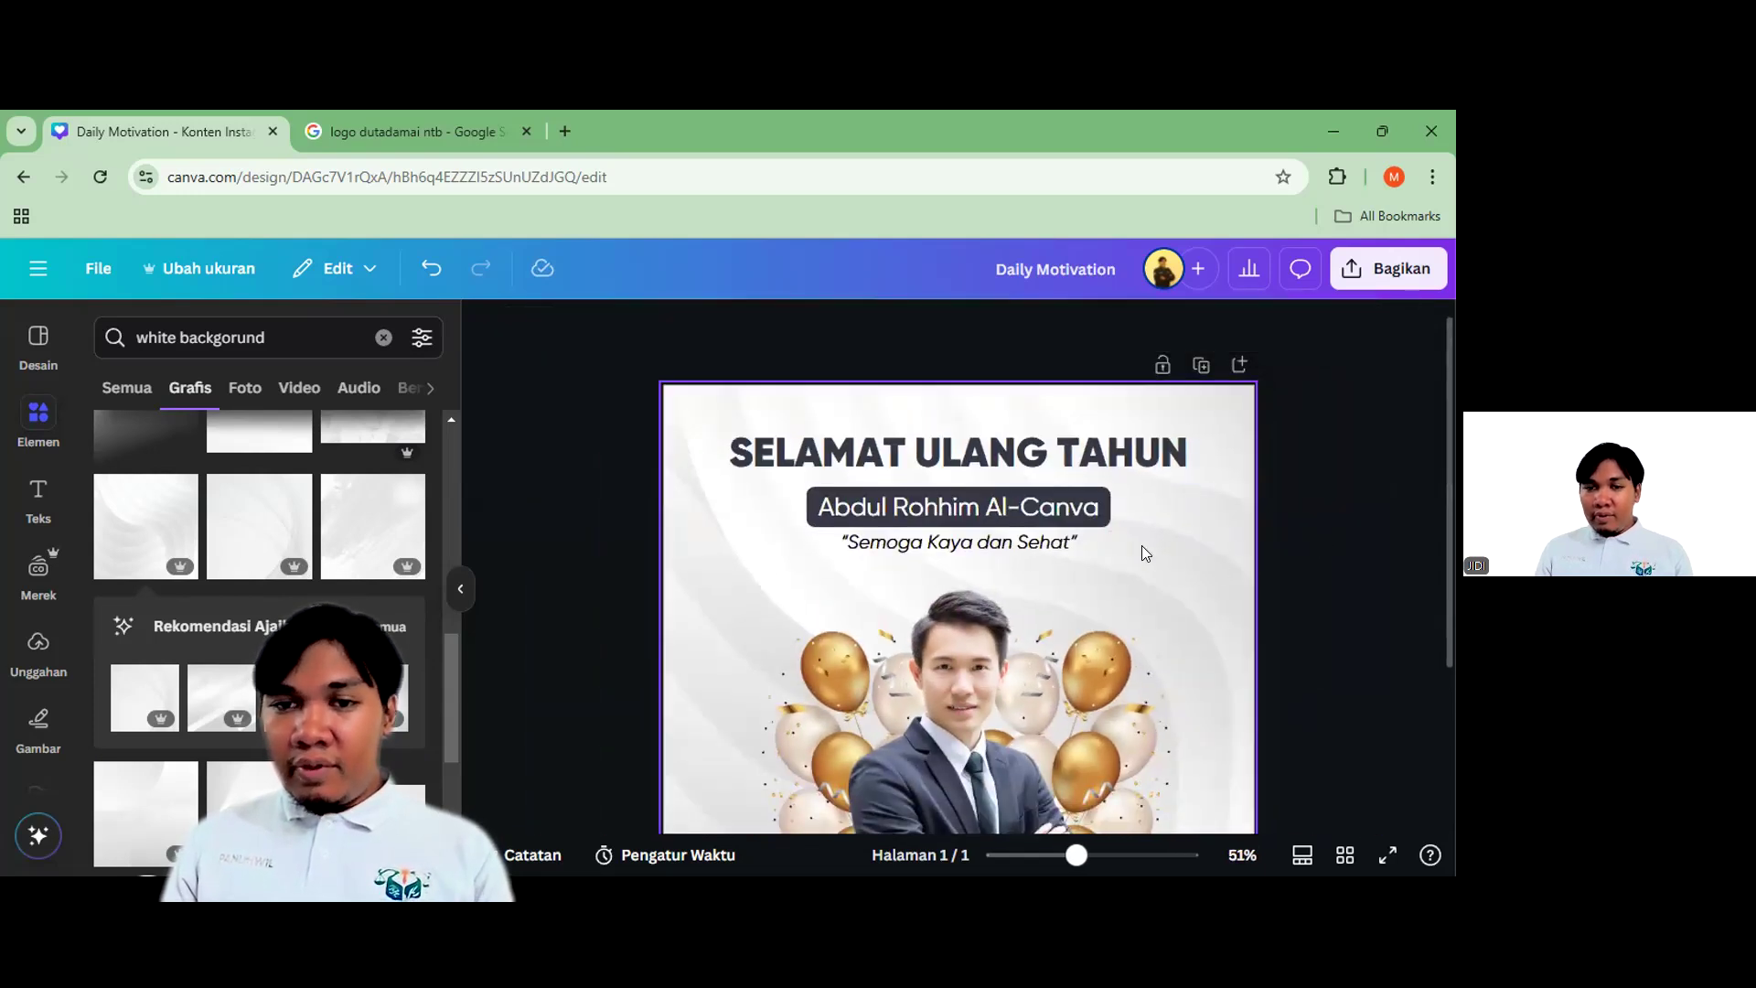
scroll(1209, 563, "down", 2)
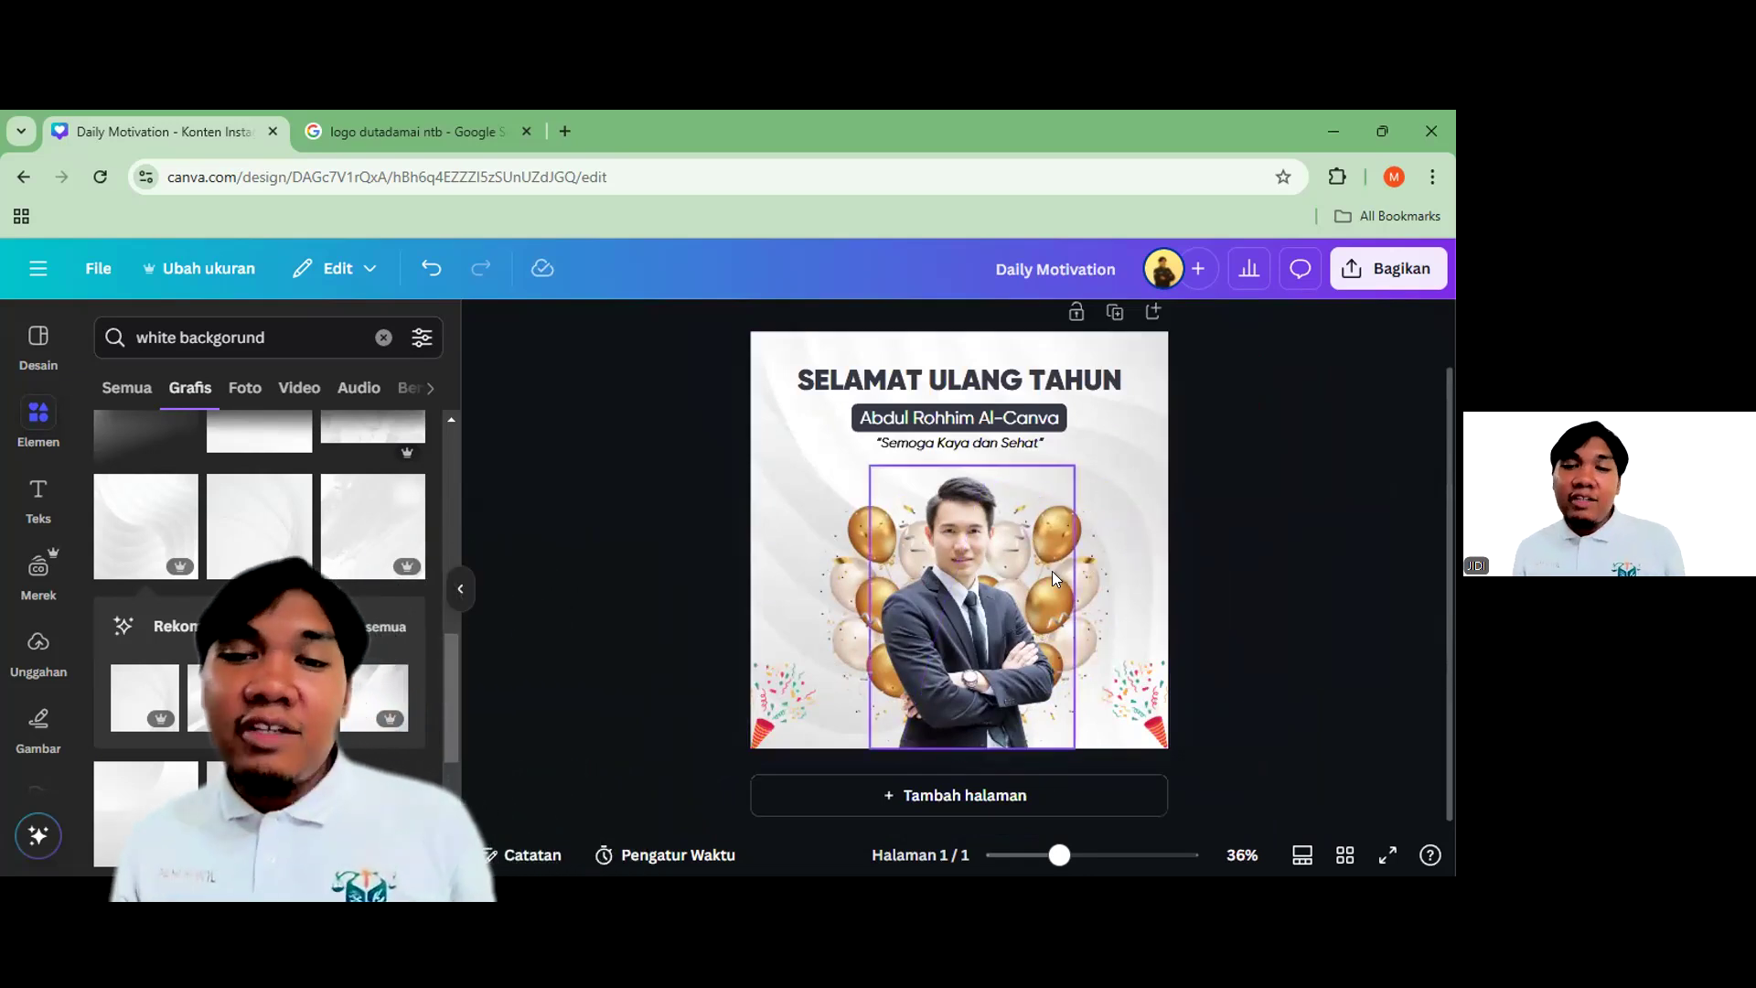
Clear the Elements search and add a blank page 2 after the birthday post
left_click(383, 338)
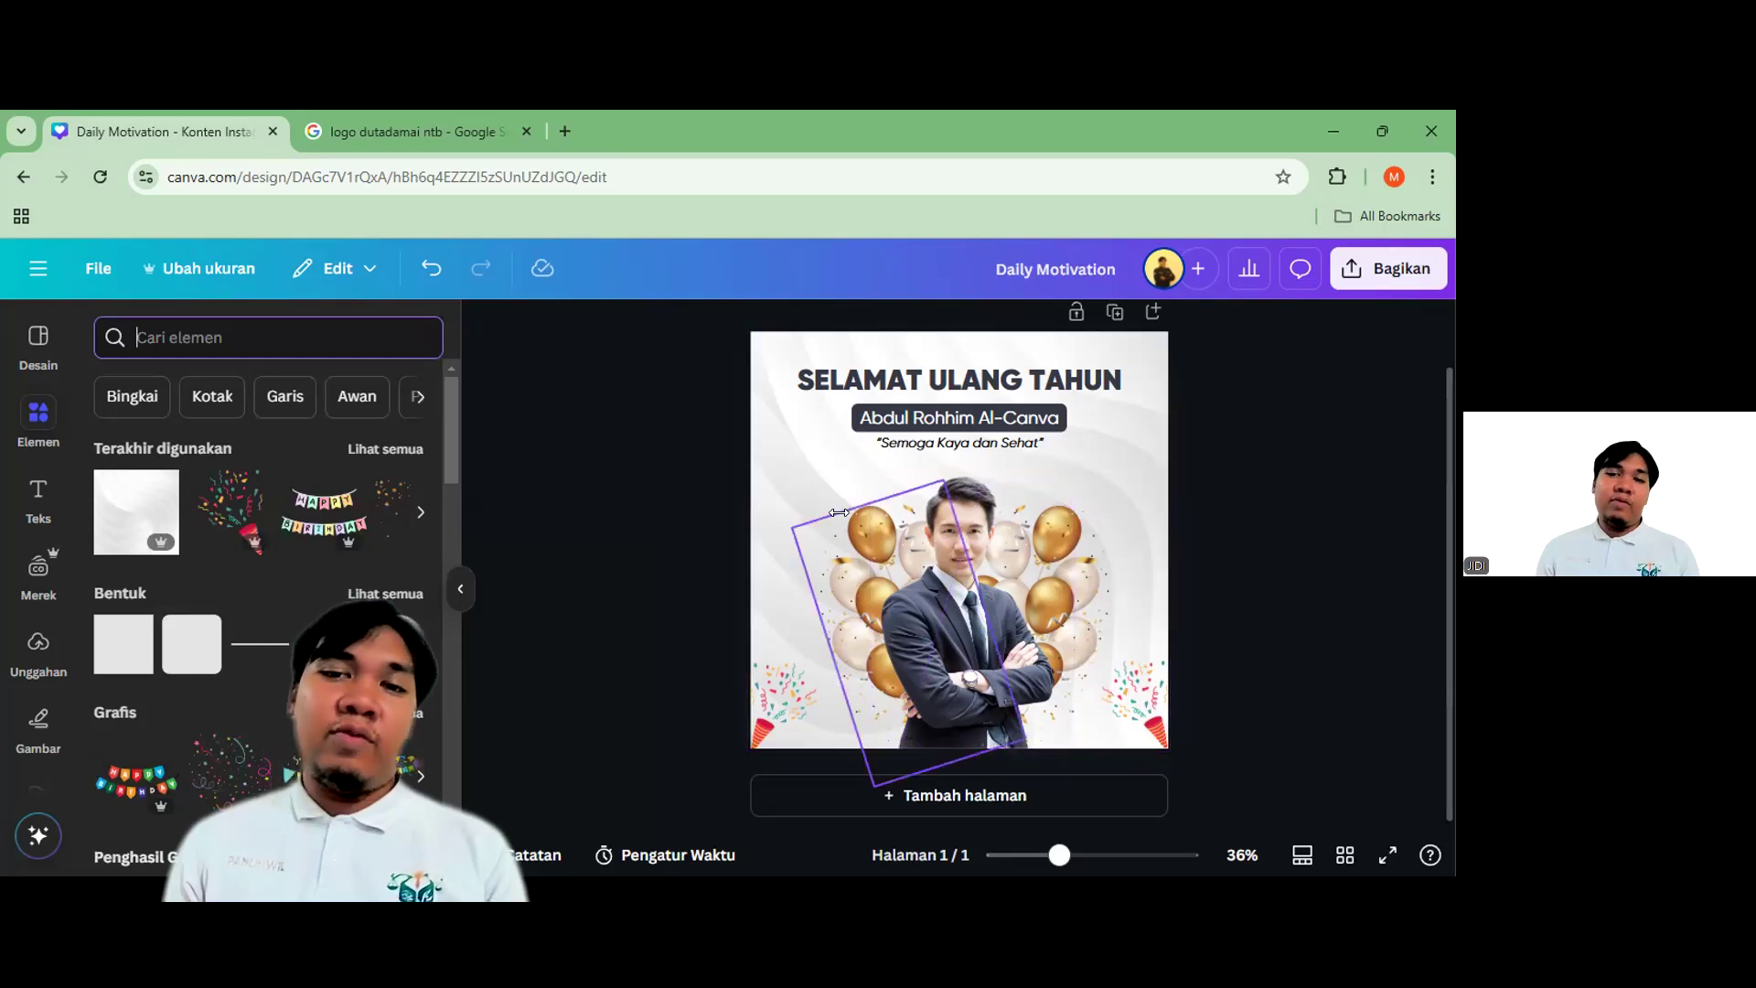
scroll(941, 454, "up", 3)
scroll(921, 430, "down", 3)
scroll(914, 673, "up", 1)
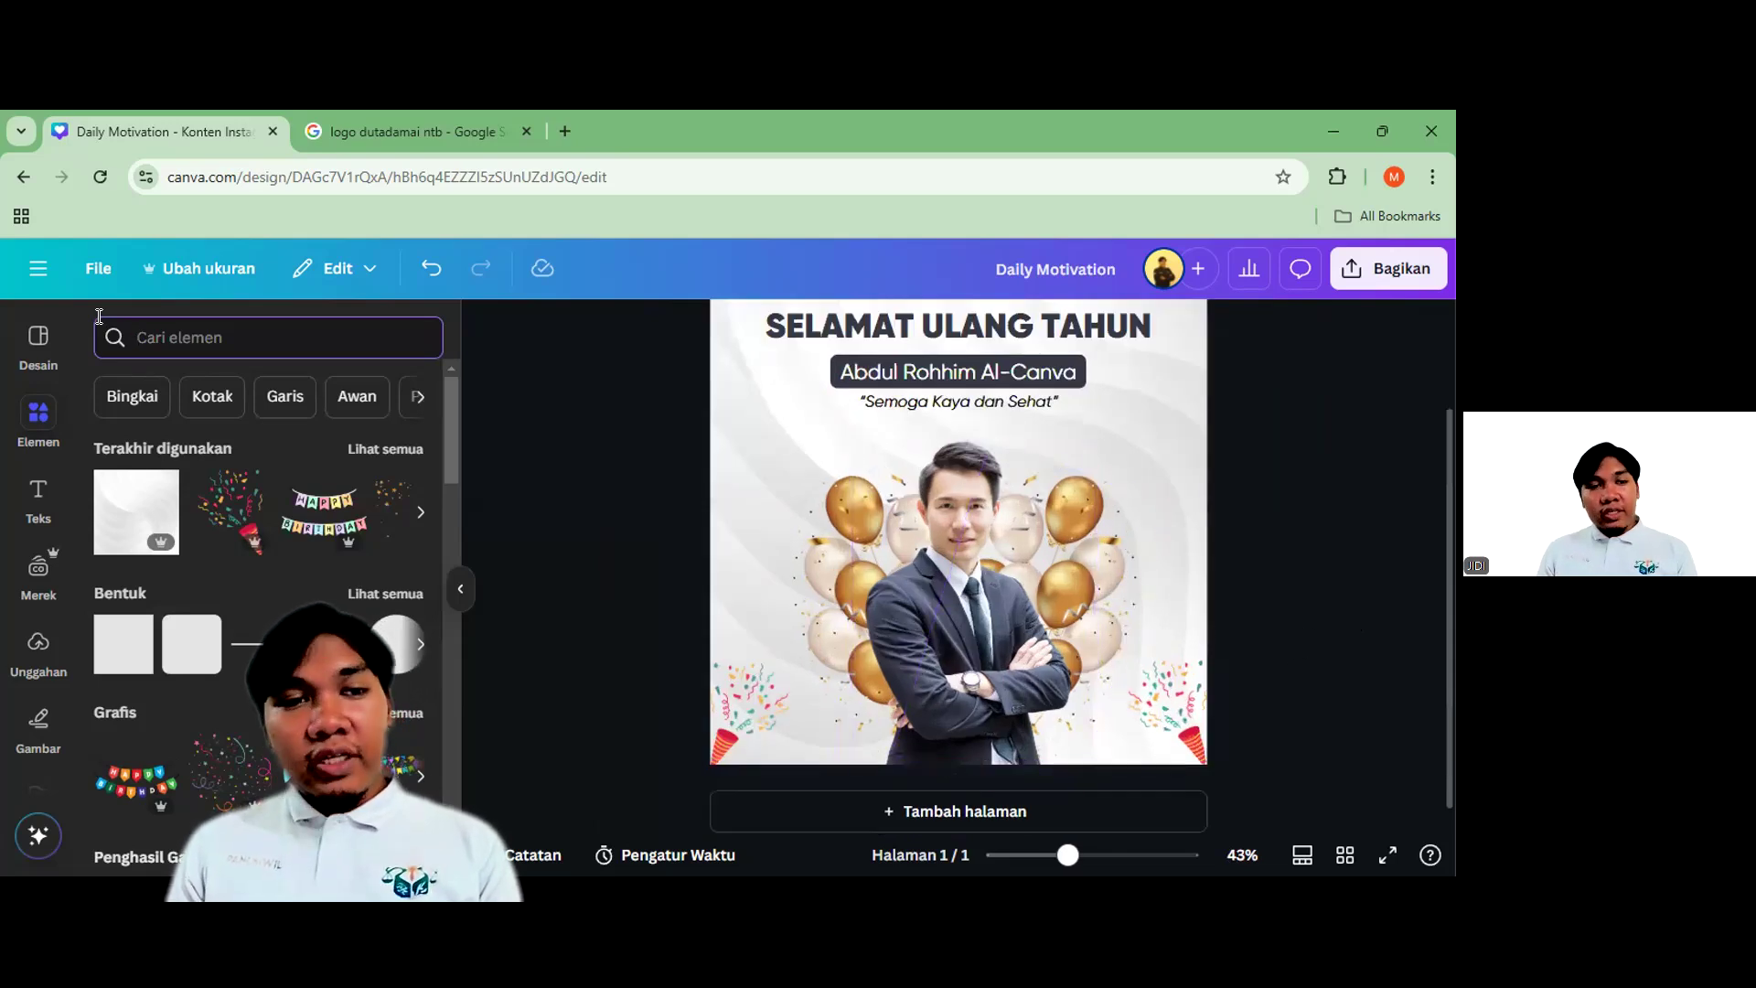
left_click(1113, 809)
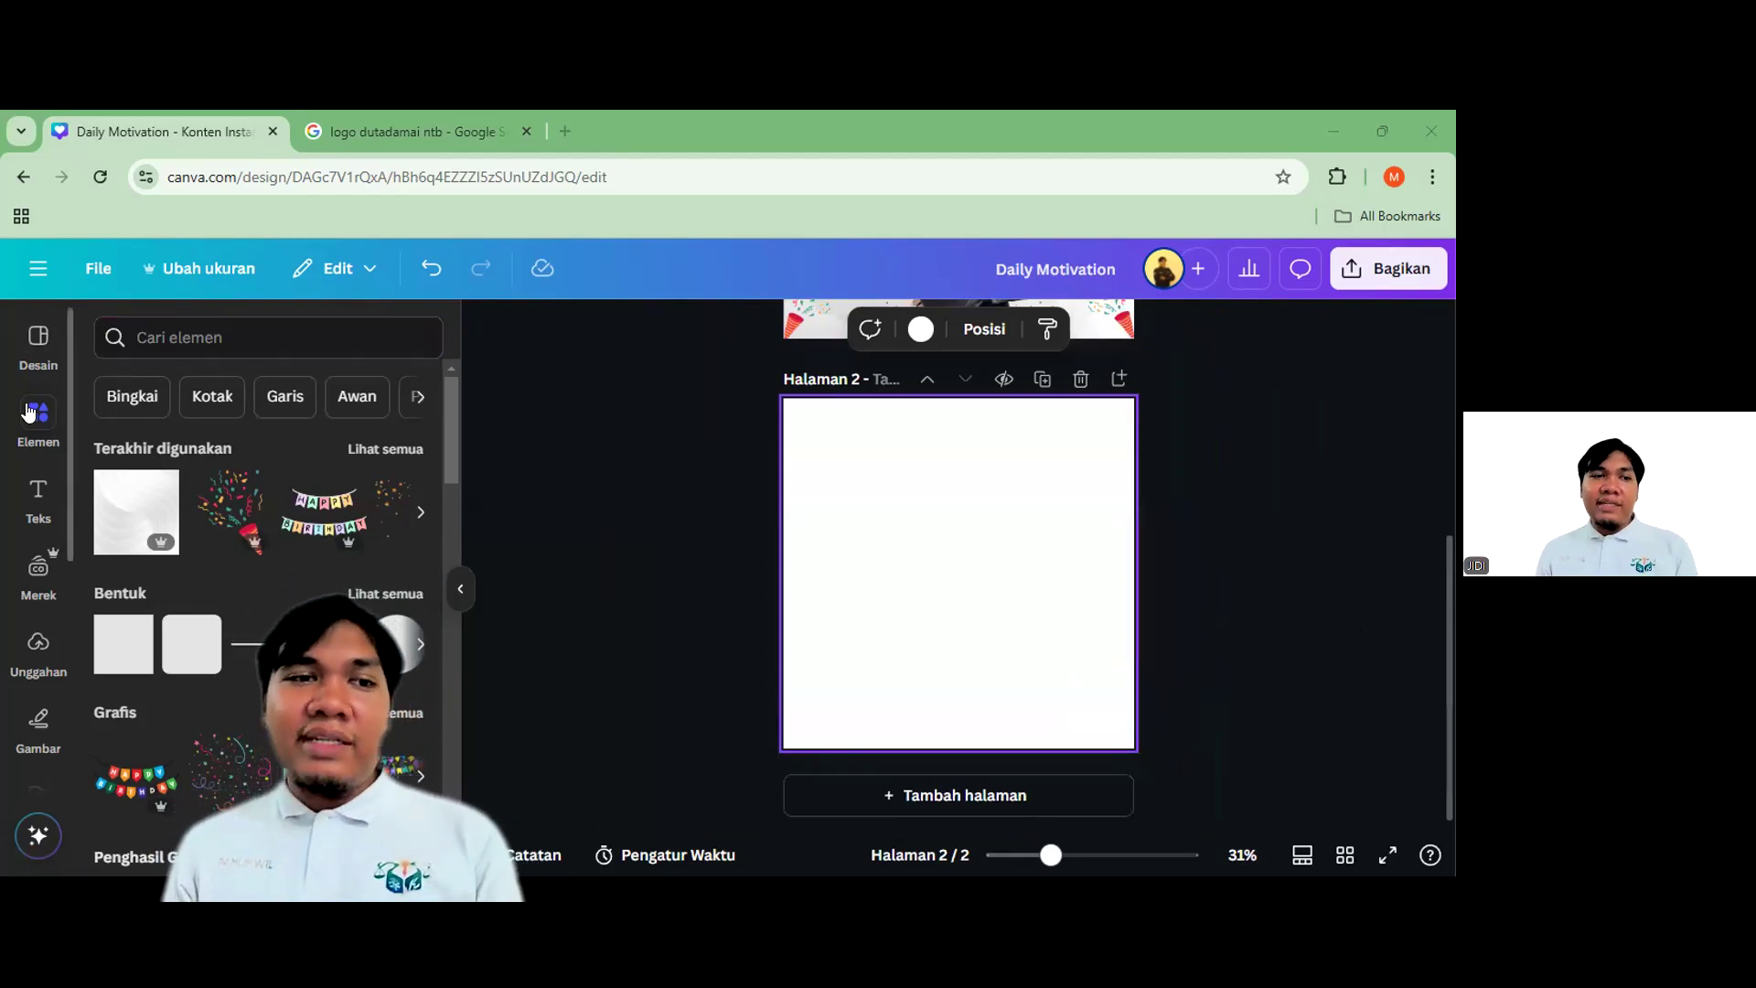
Search templates for 'ucapan ulang tahun' and apply the dark brown birthday template to page 2
left_click(31, 344)
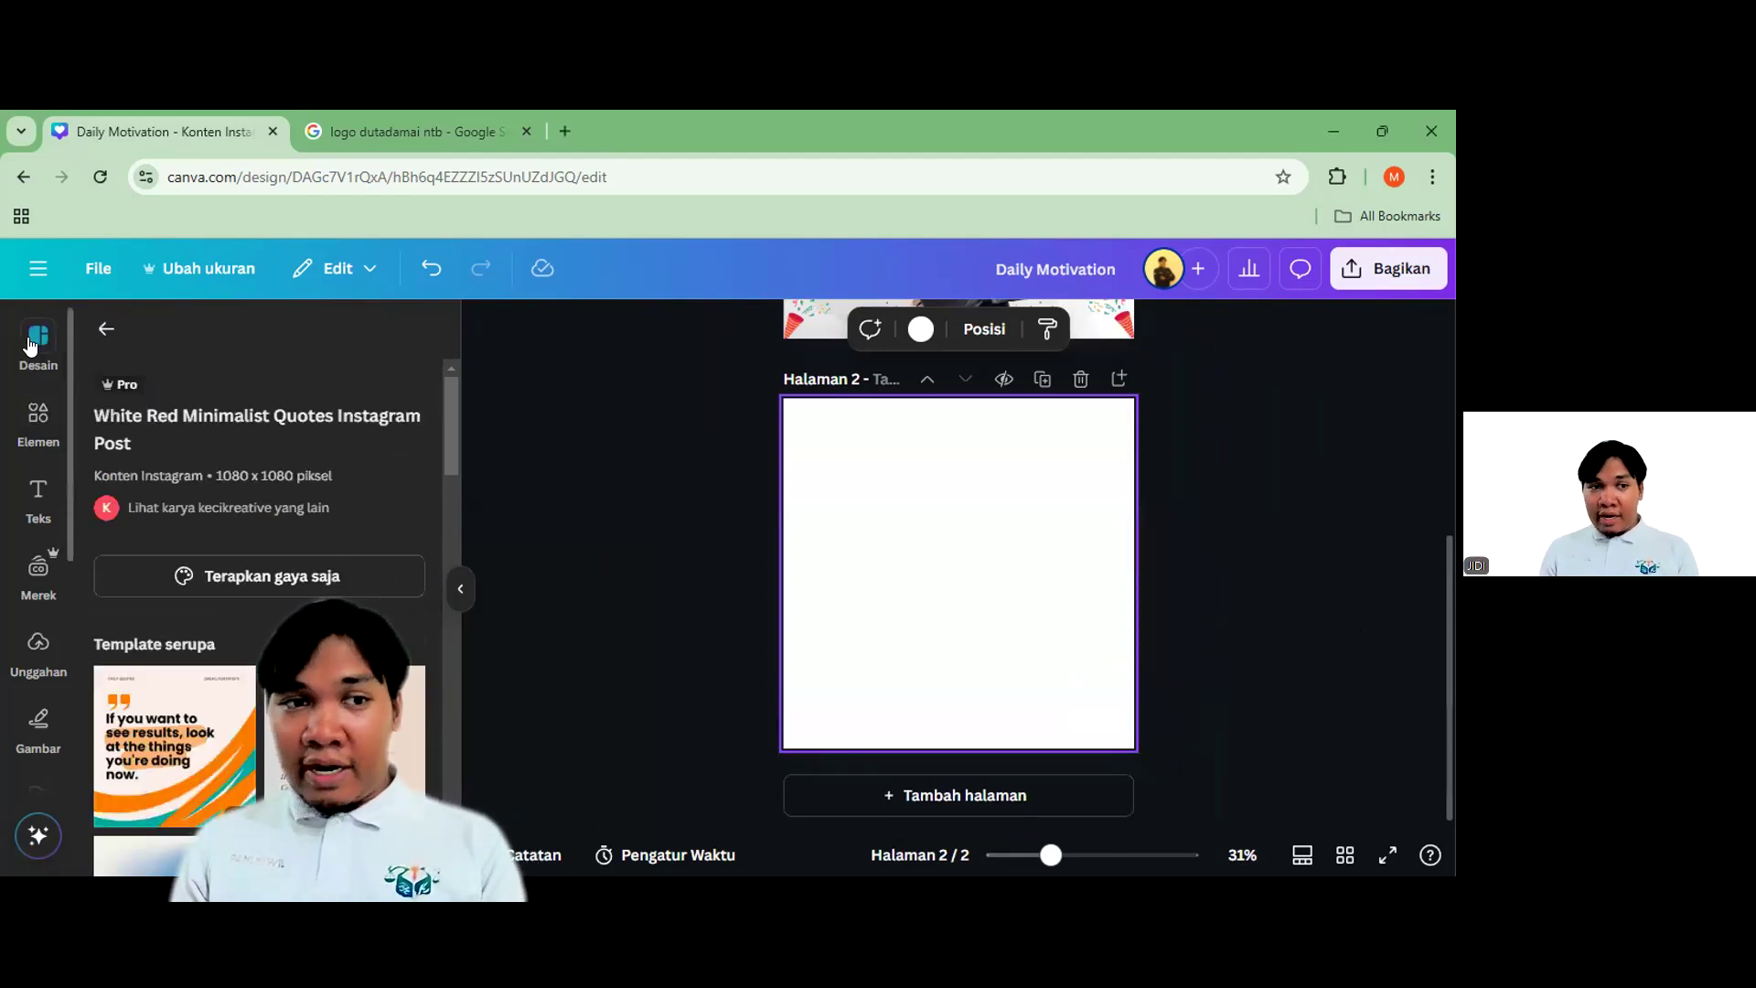
left_click(106, 328)
left_click(213, 336)
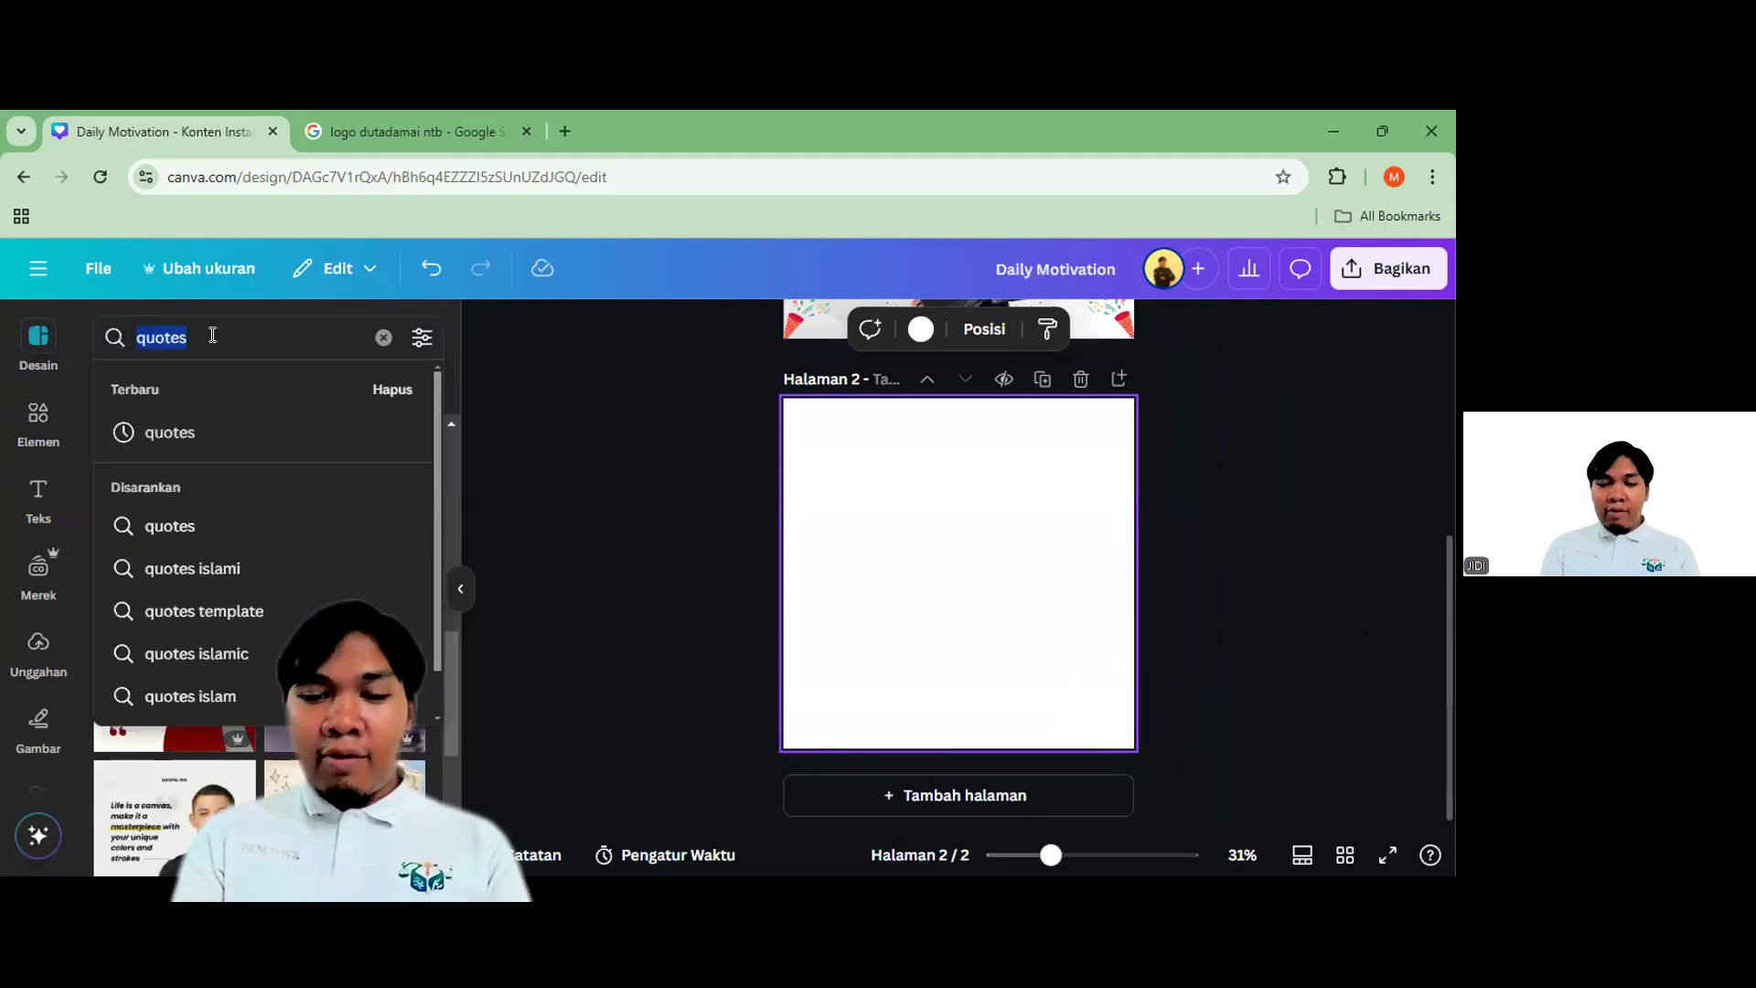
type("ucapan ulang tahun")
key("Return")
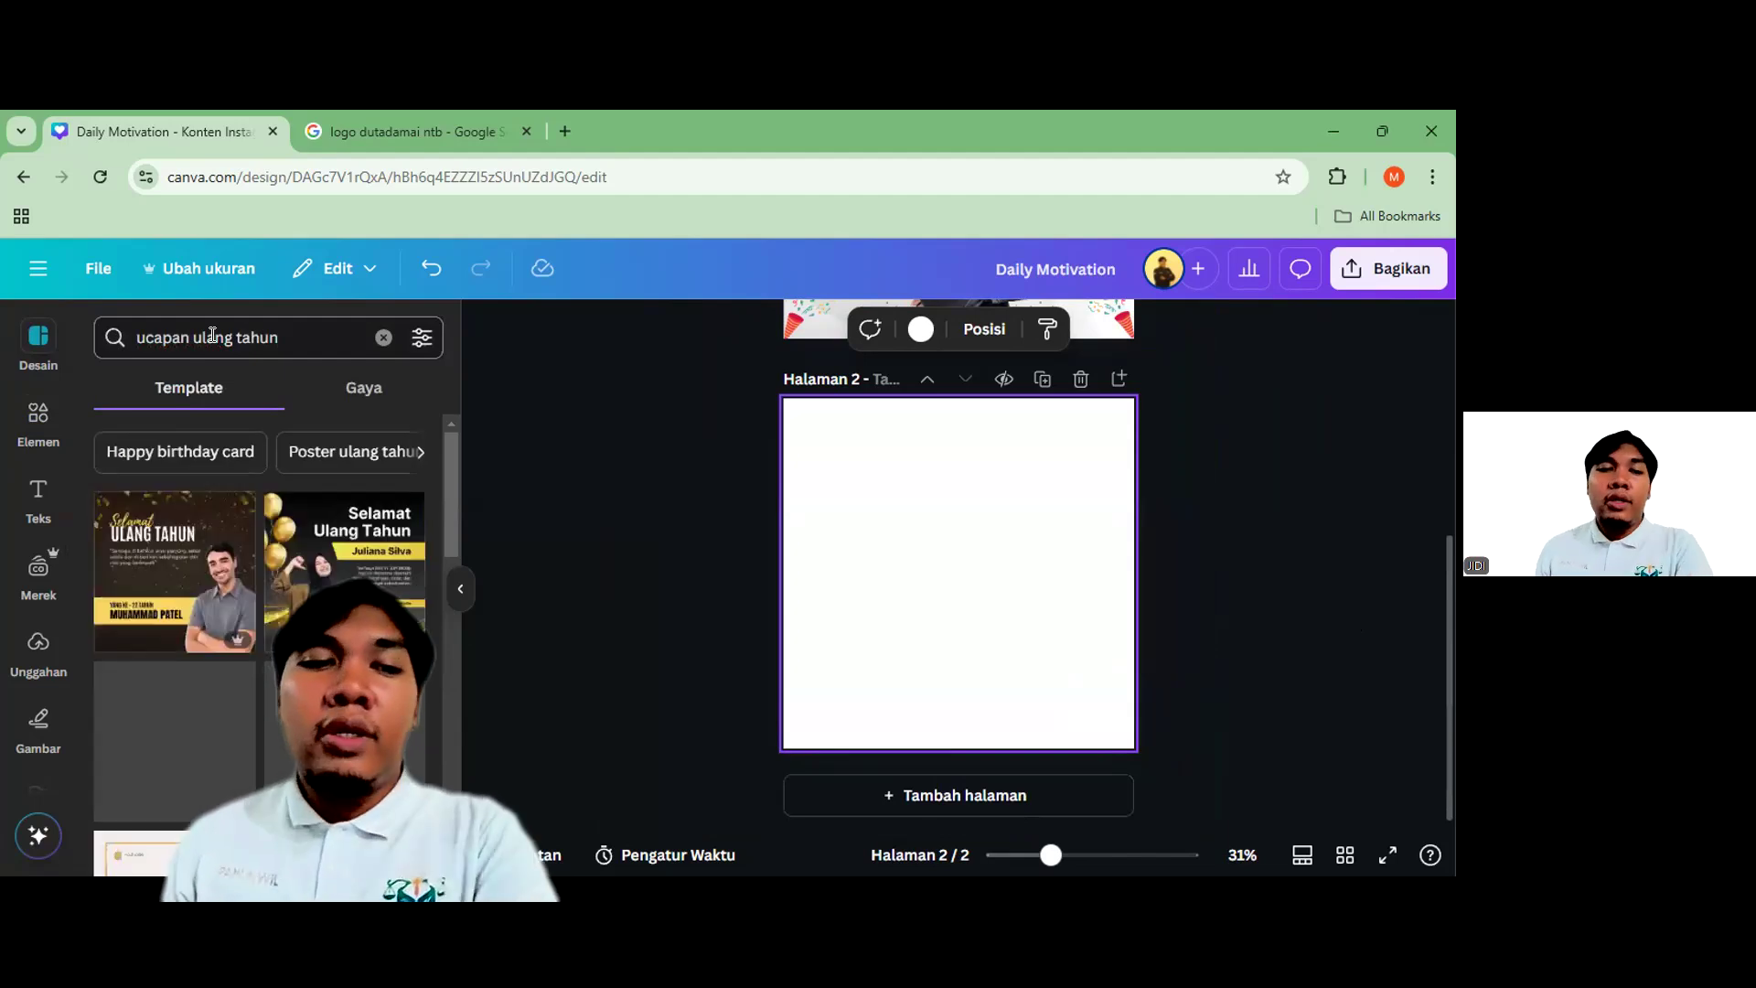
scroll(320, 637, "down", 1)
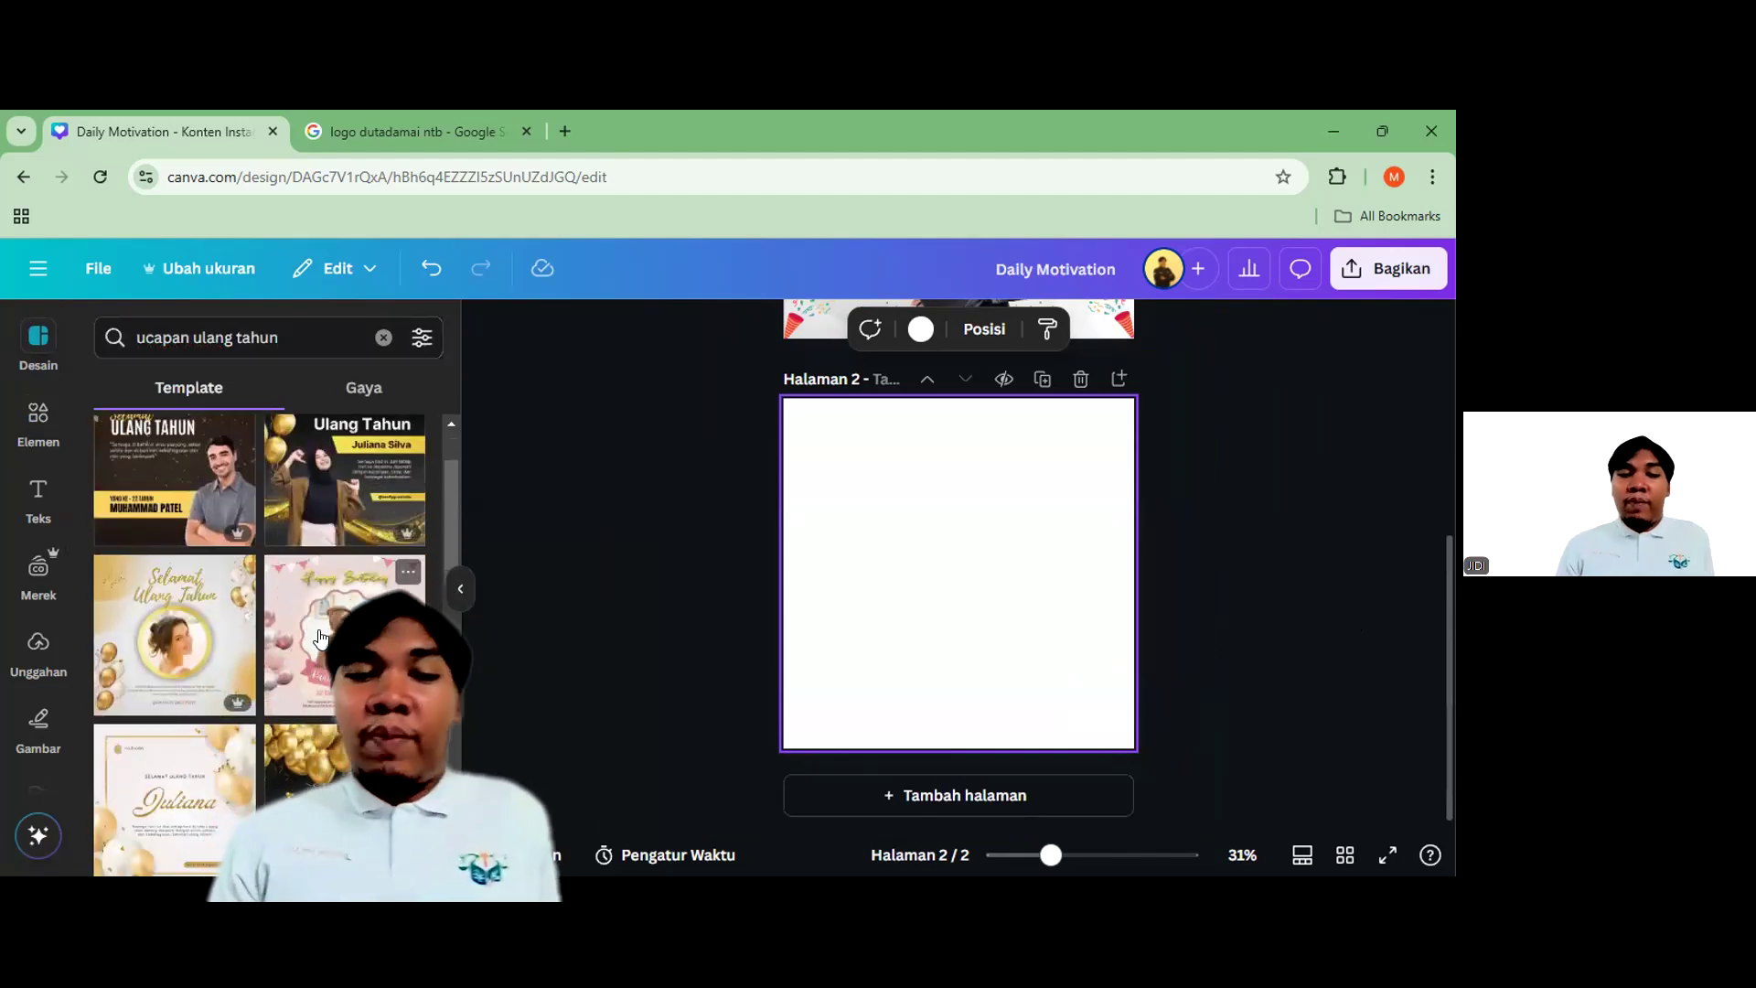
scroll(320, 638, "up", 2)
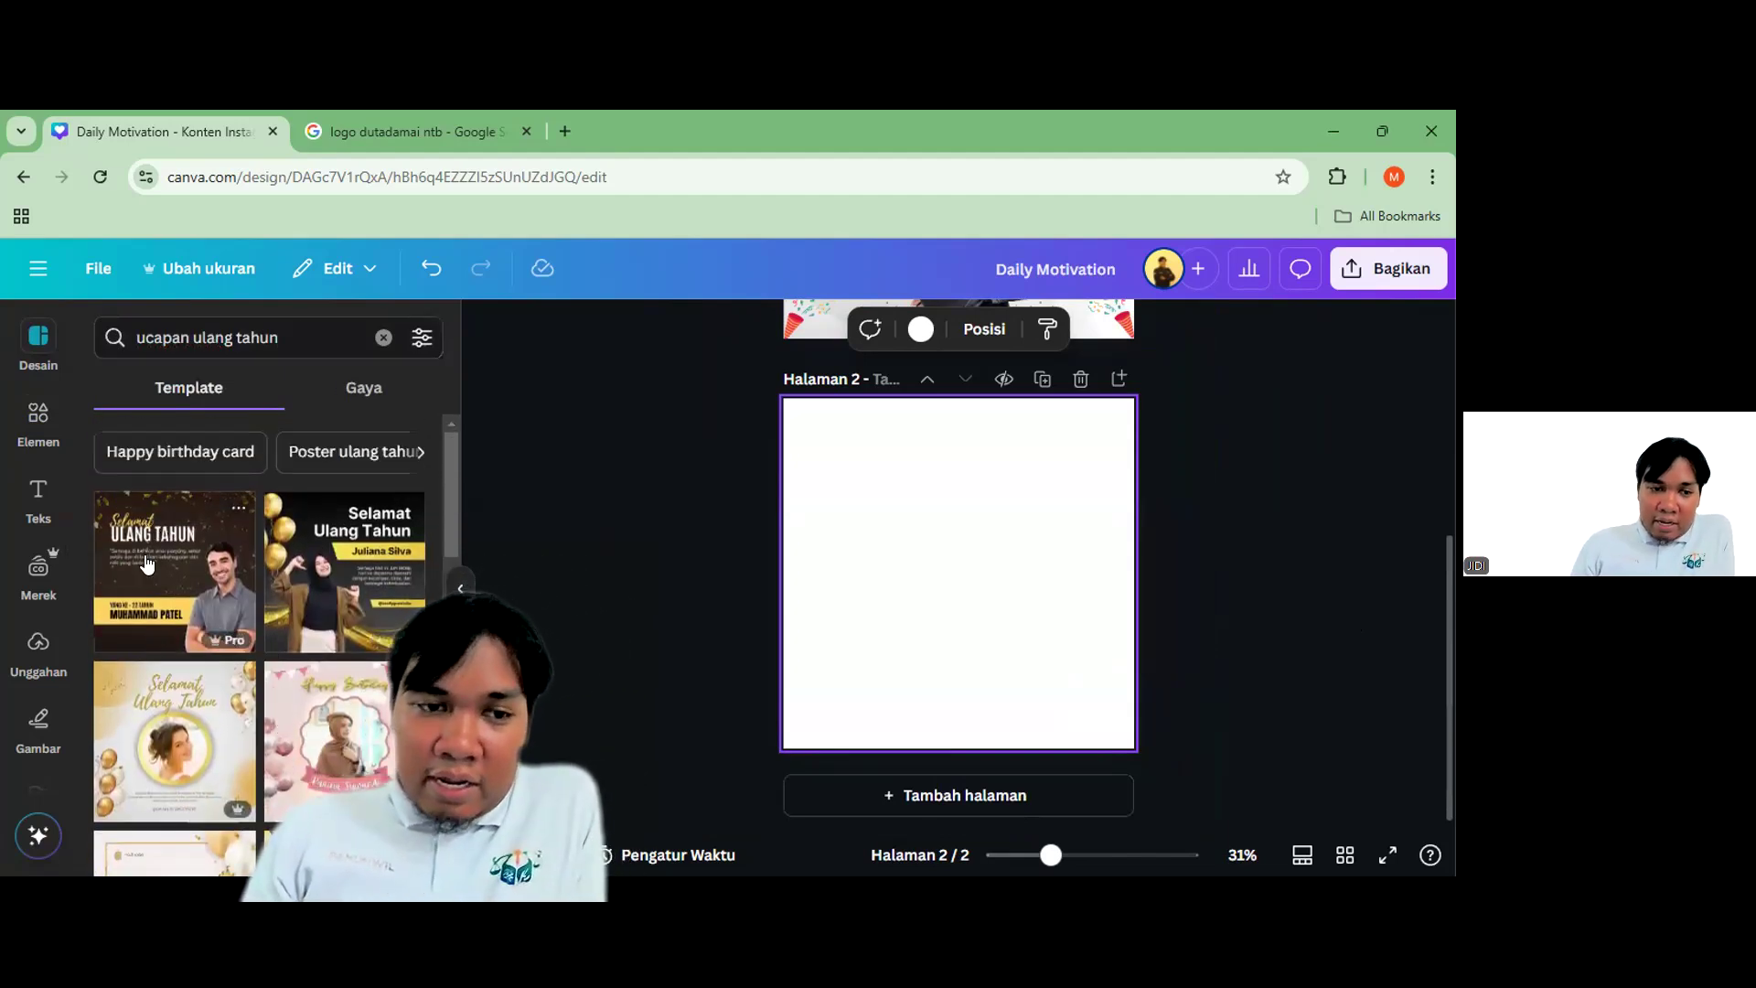
scroll(146, 564, "down", 5)
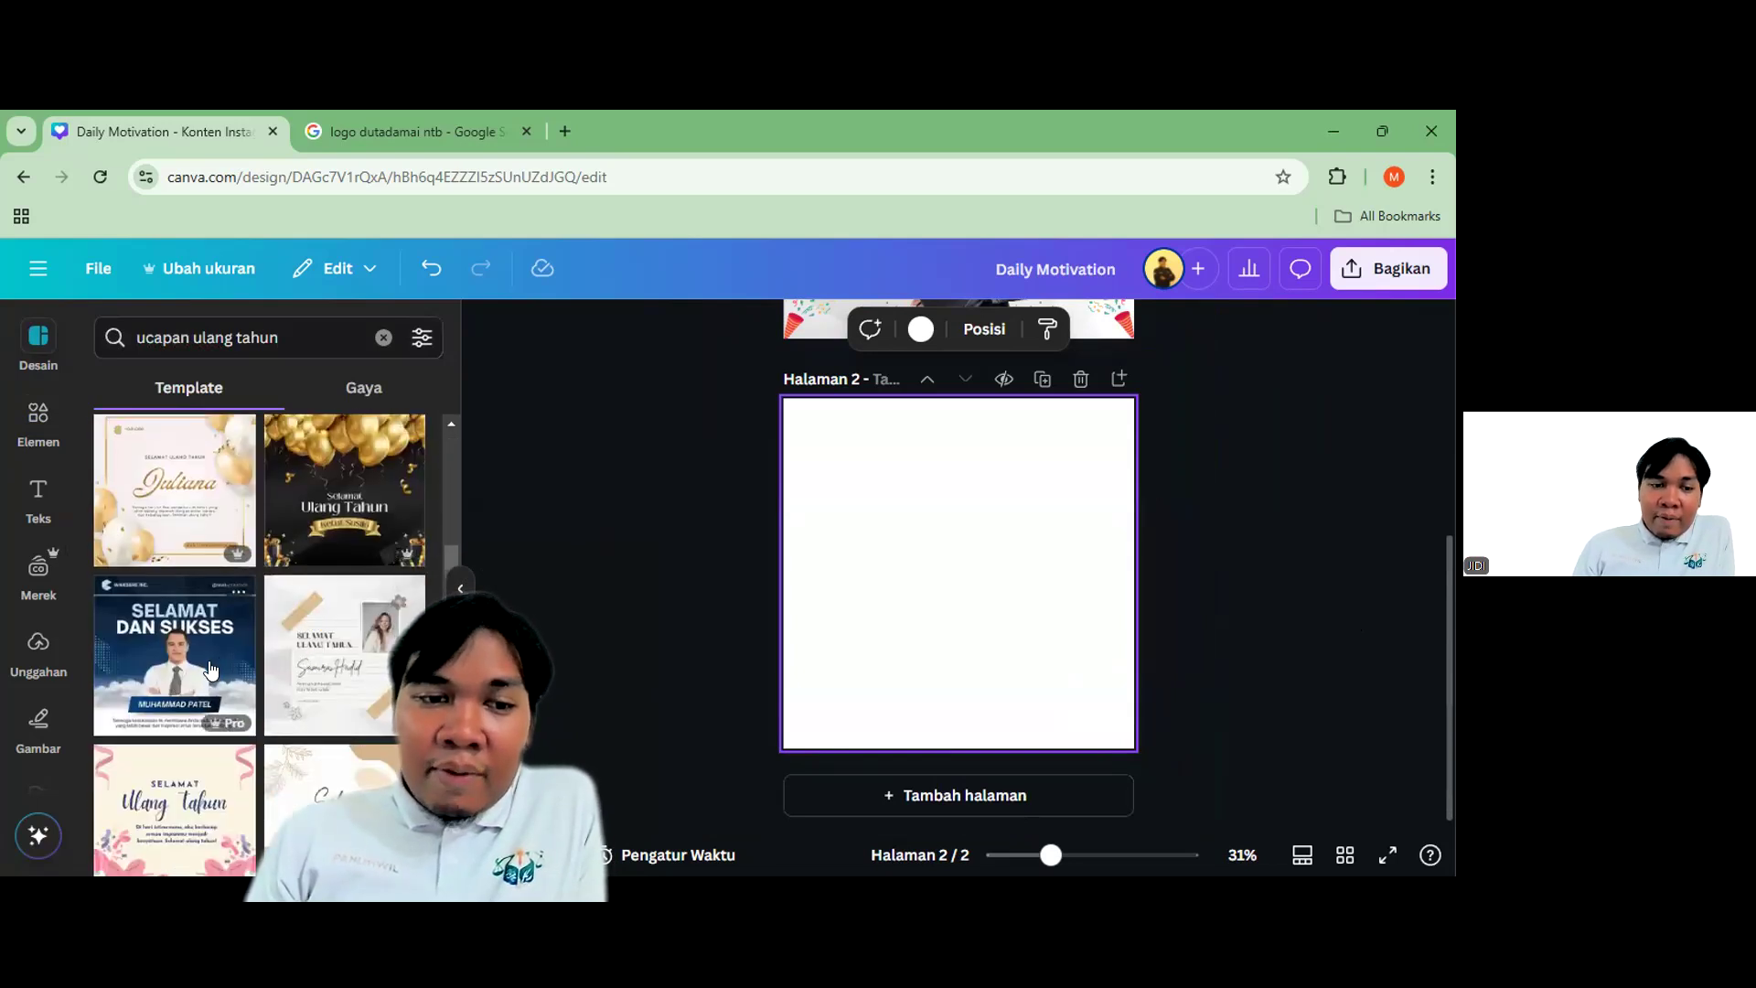
scroll(210, 671, "down", 10)
scroll(254, 699, "up", 15)
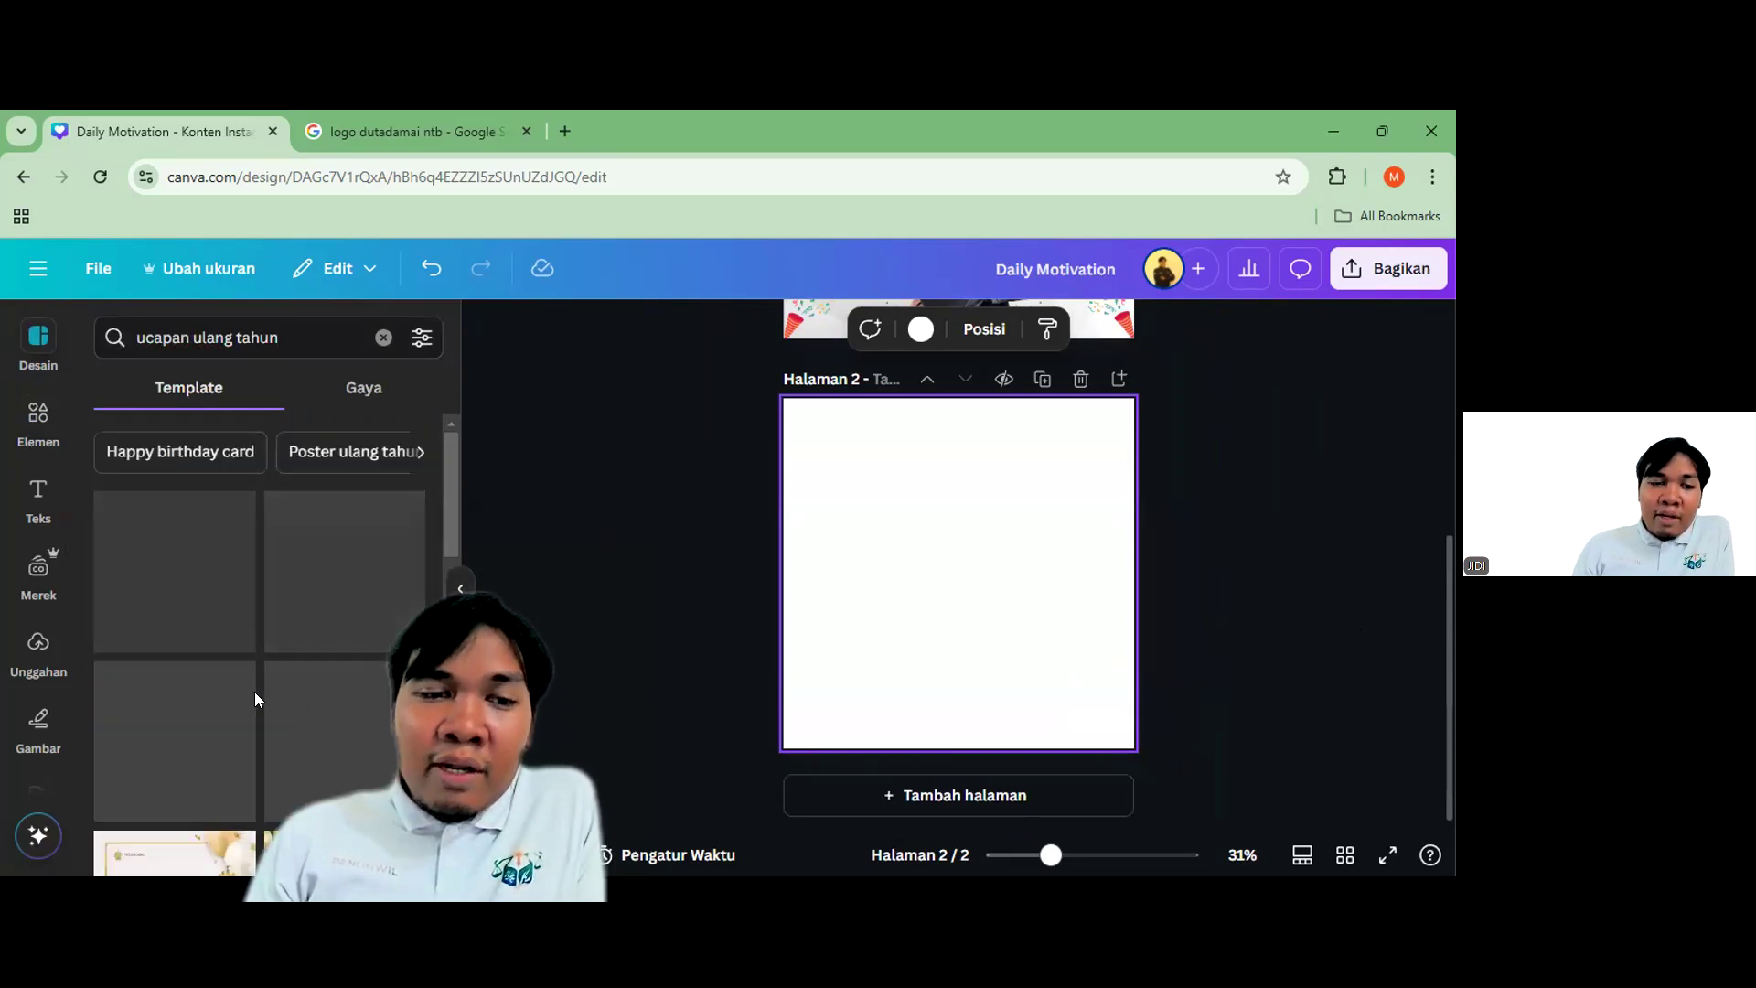
left_click(183, 569)
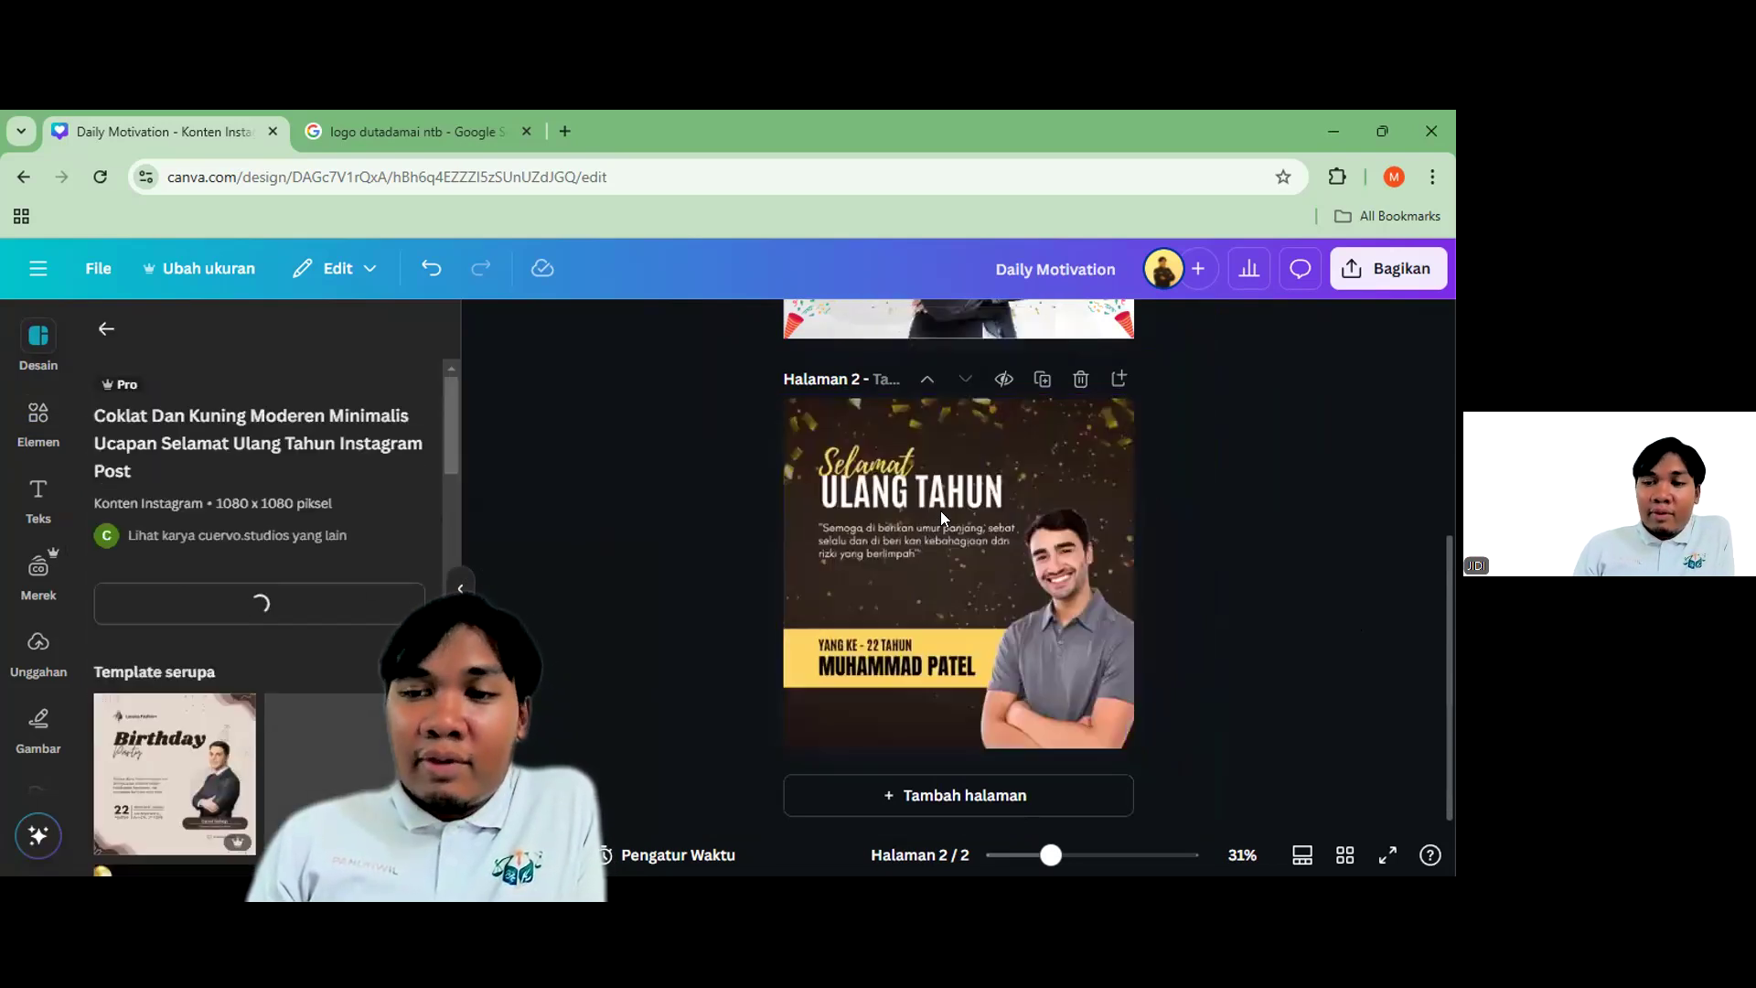
Replace the sample name in the yellow bar with the birthday person's name
left_click(994, 552)
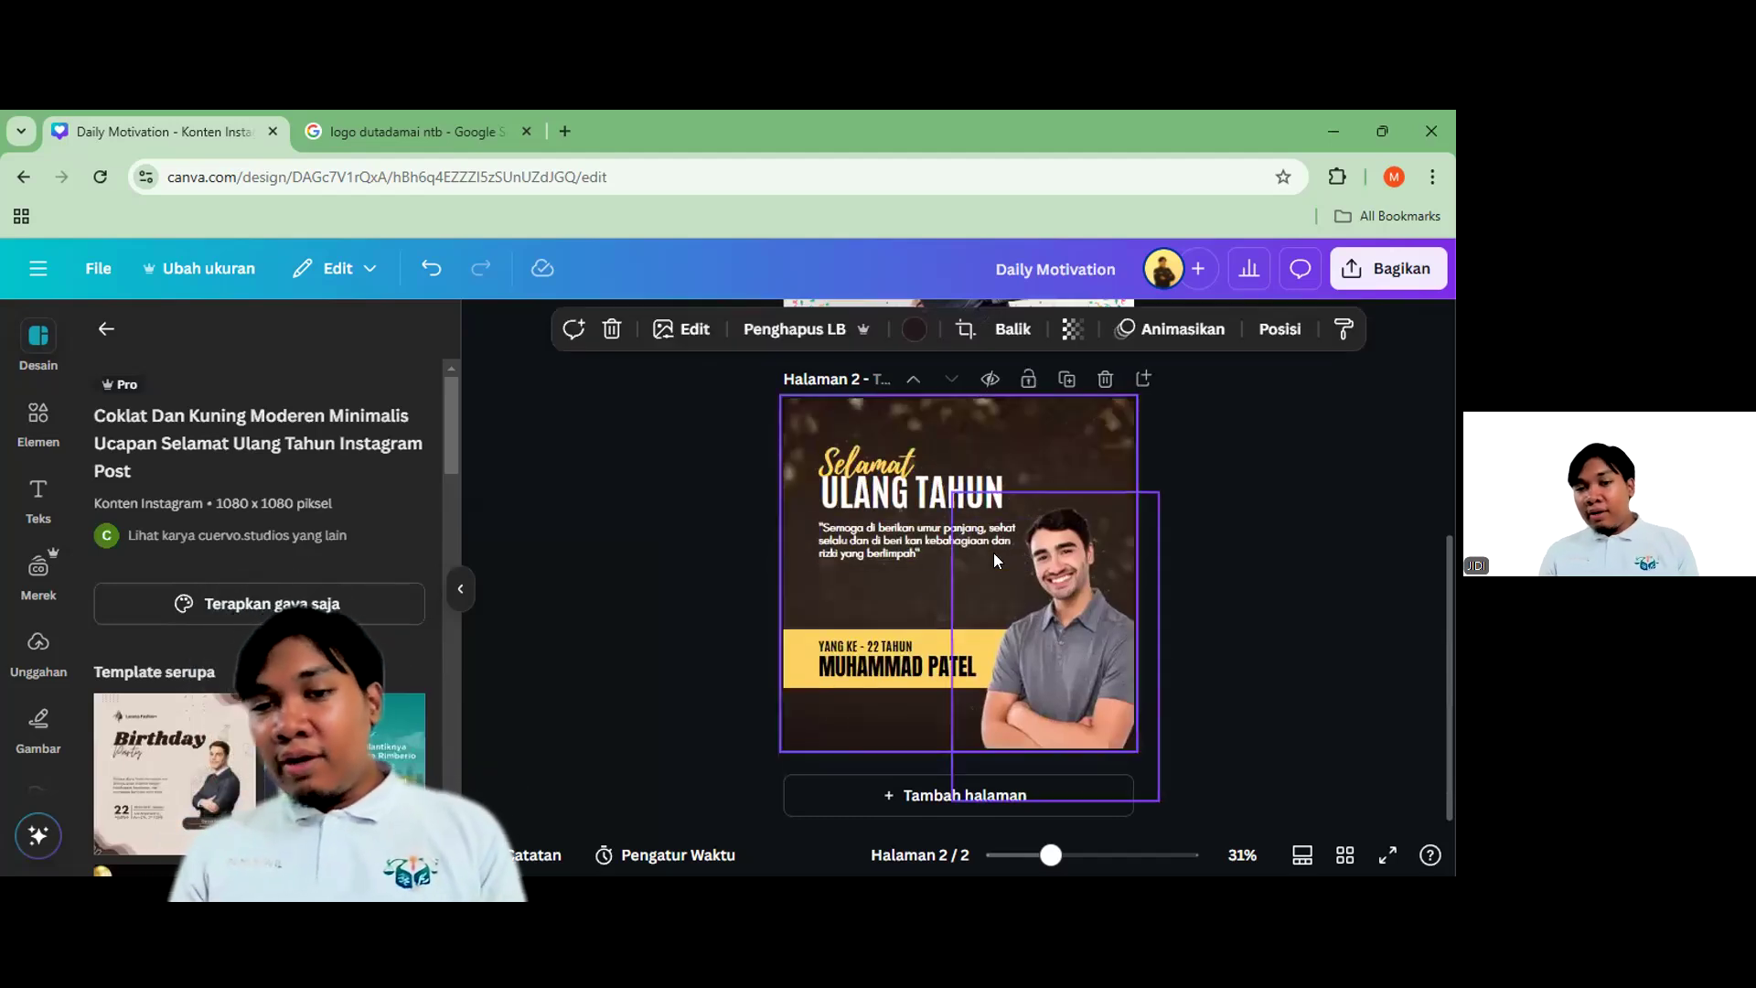
scroll(994, 552, "up", 2)
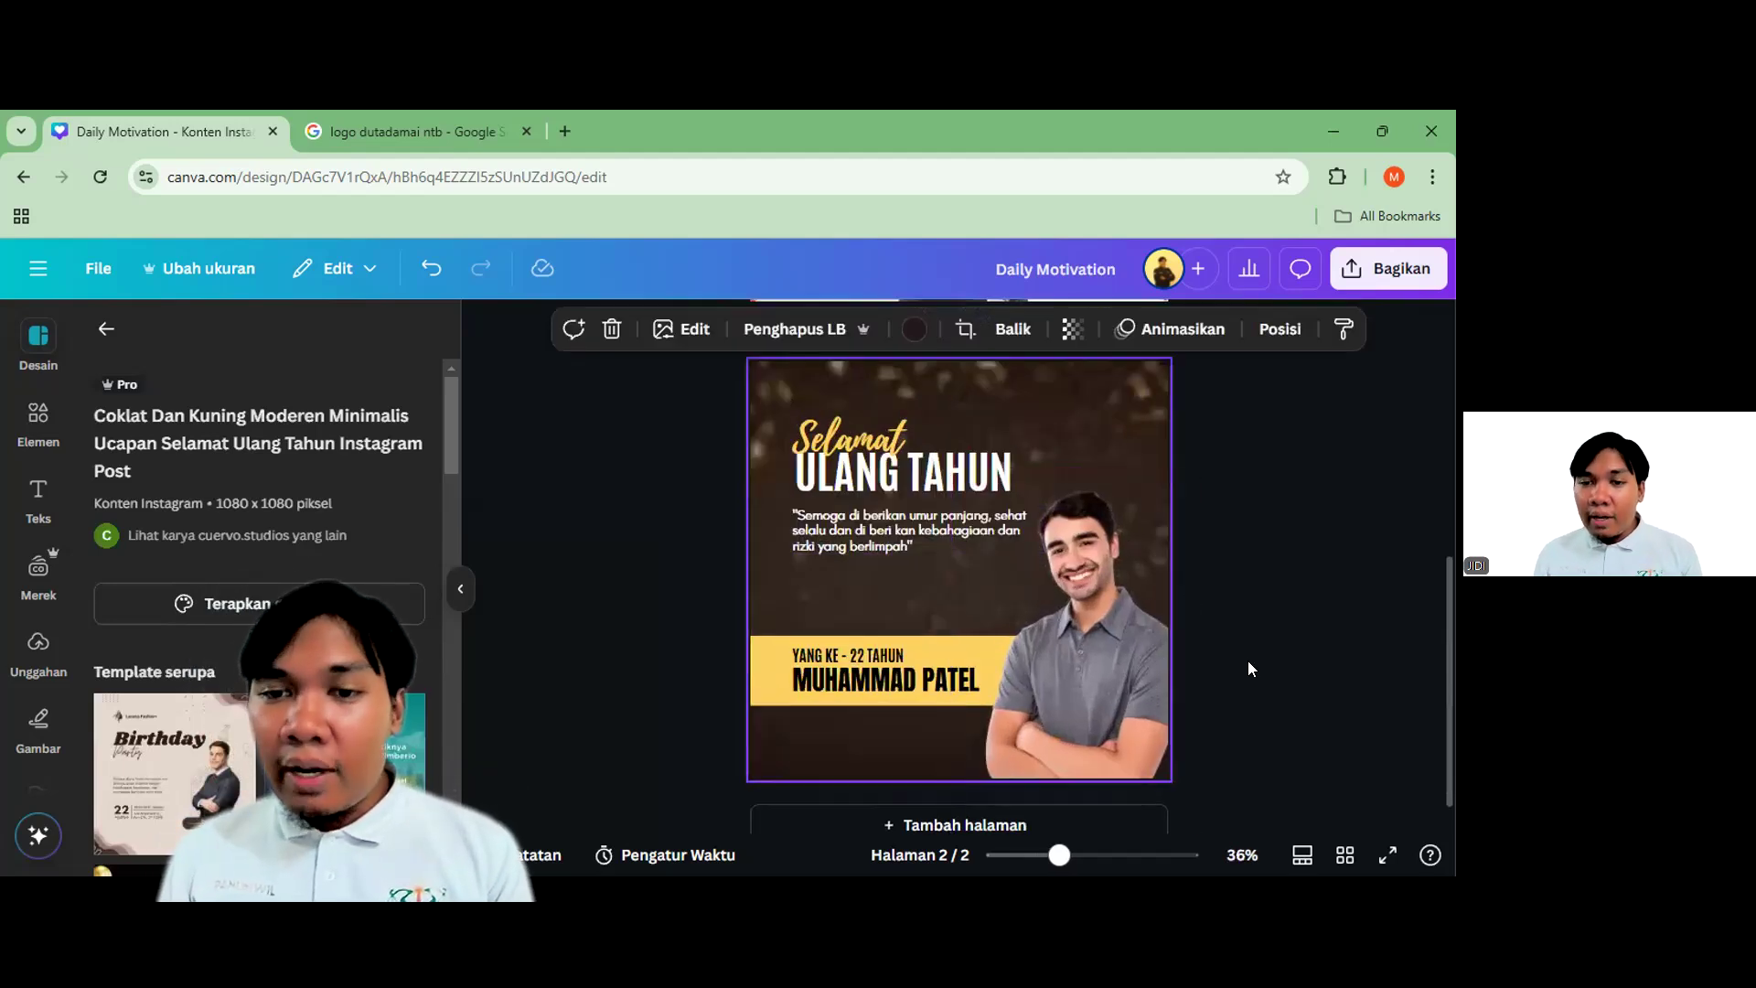
left_click(945, 476)
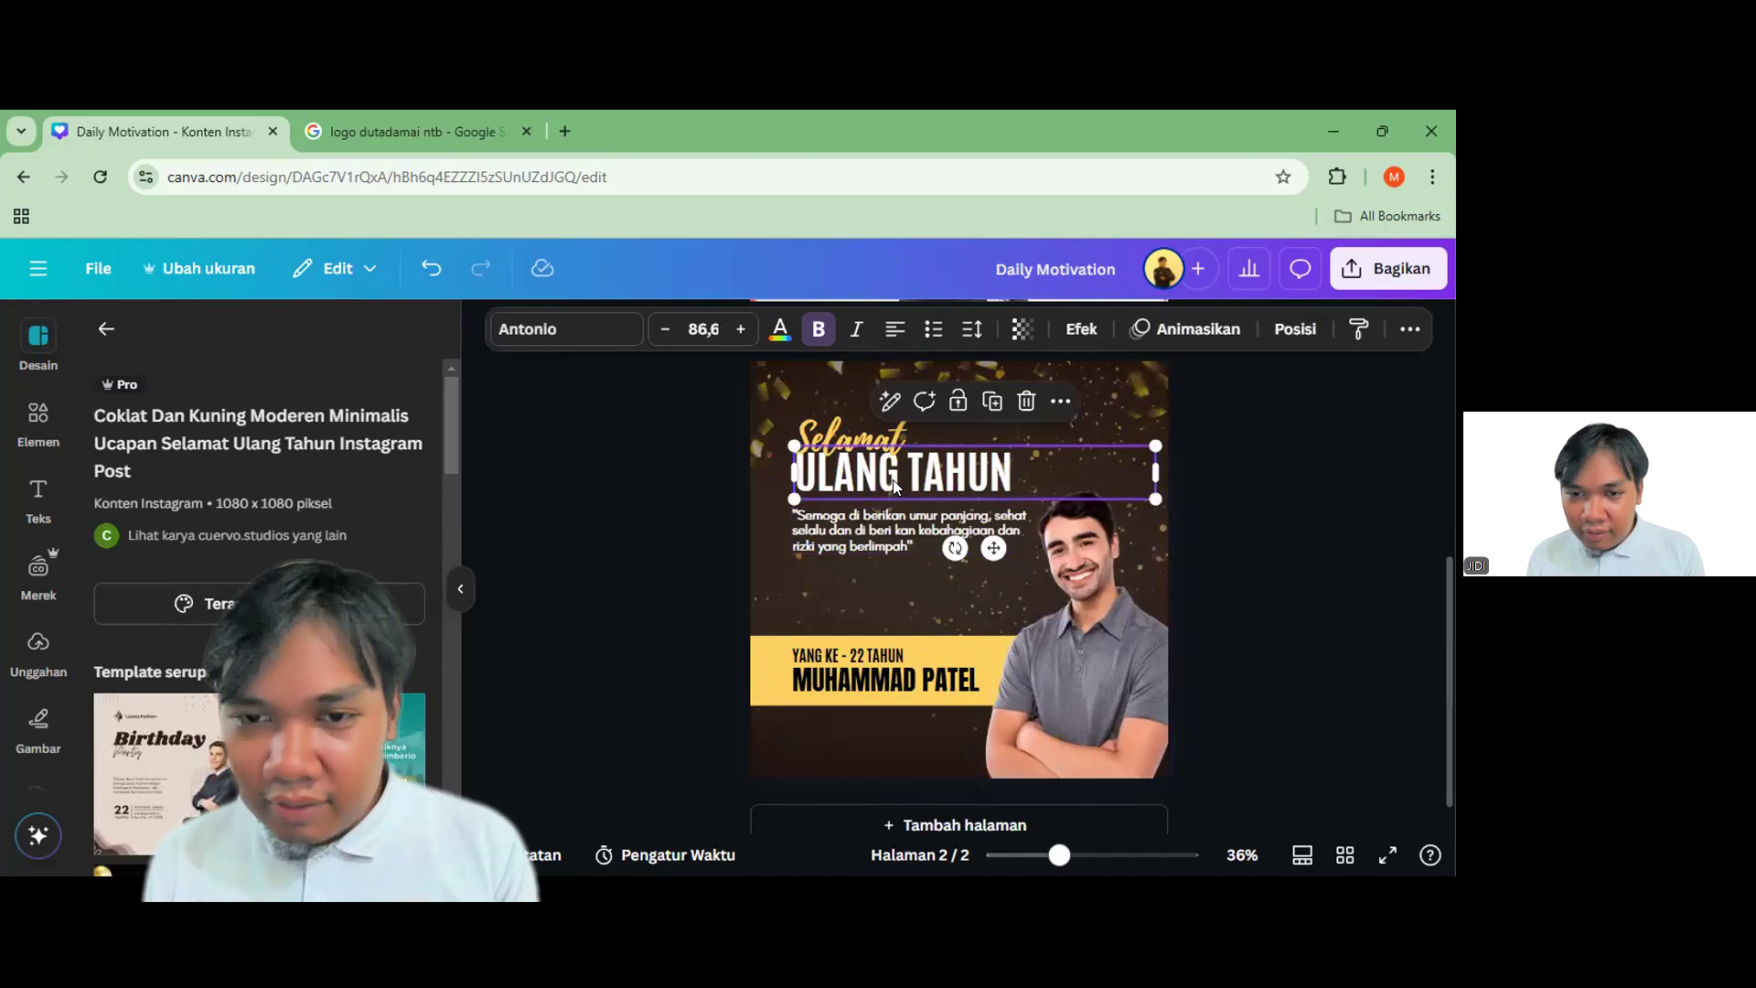
left_click(860, 514)
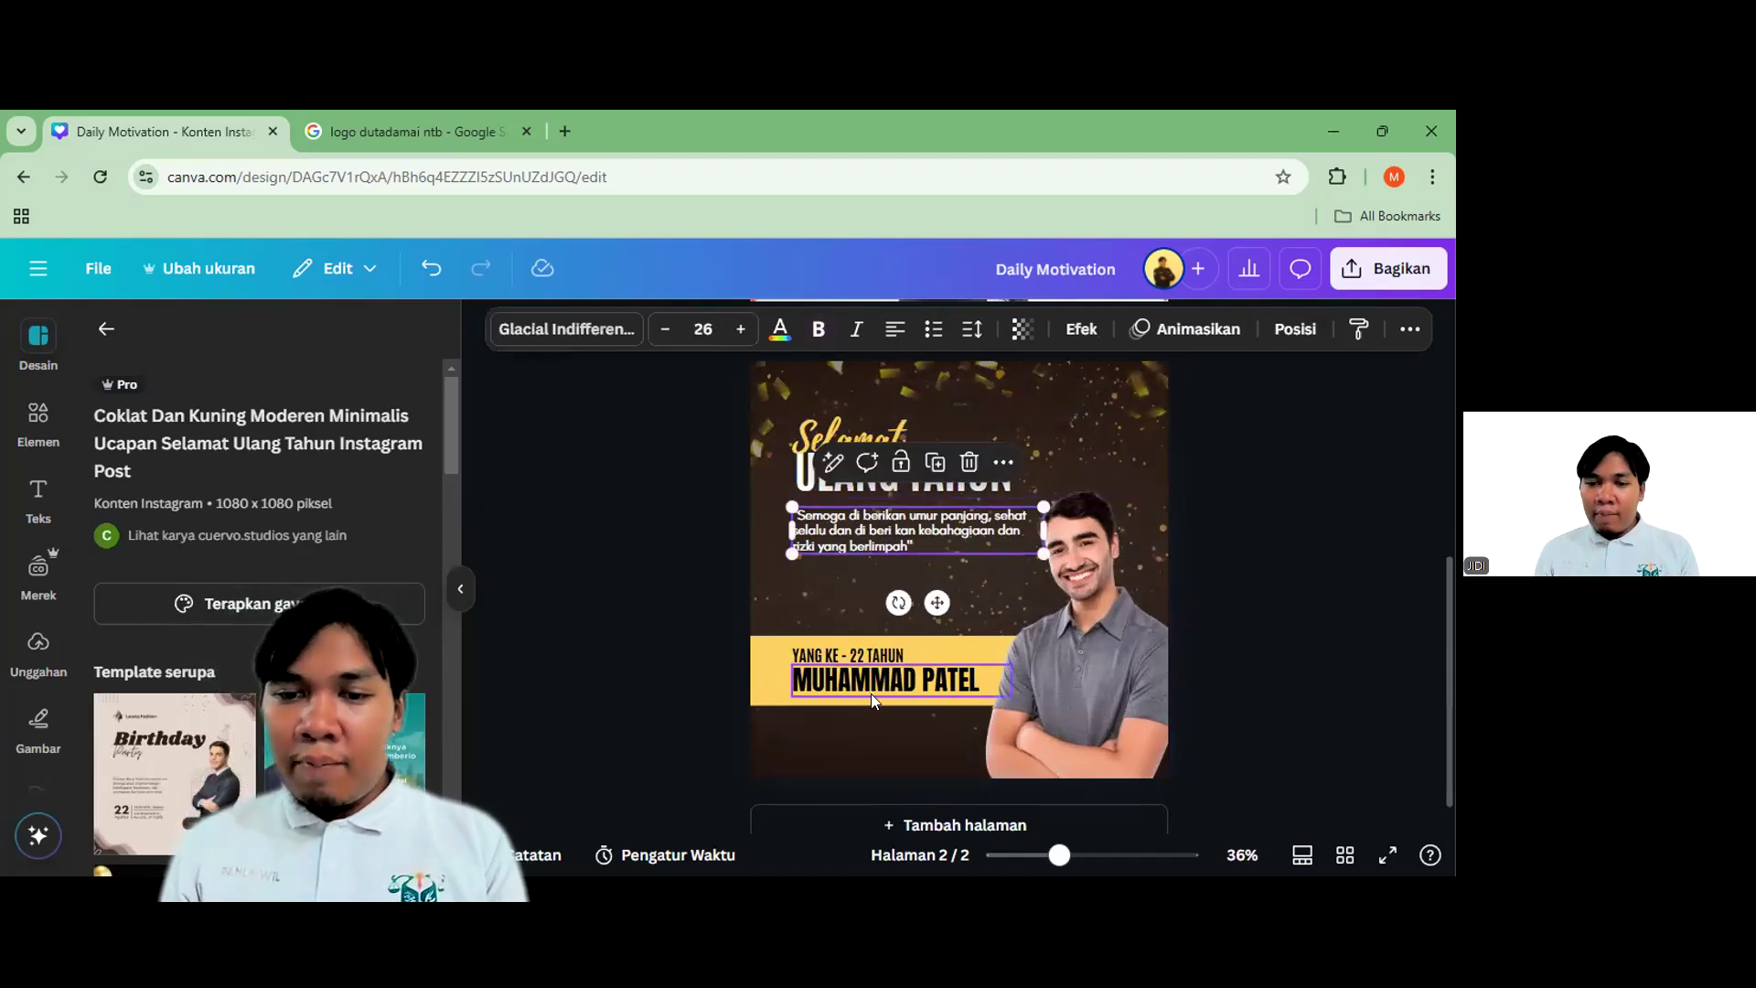
scroll(871, 693, "up", 3)
double_click(880, 674)
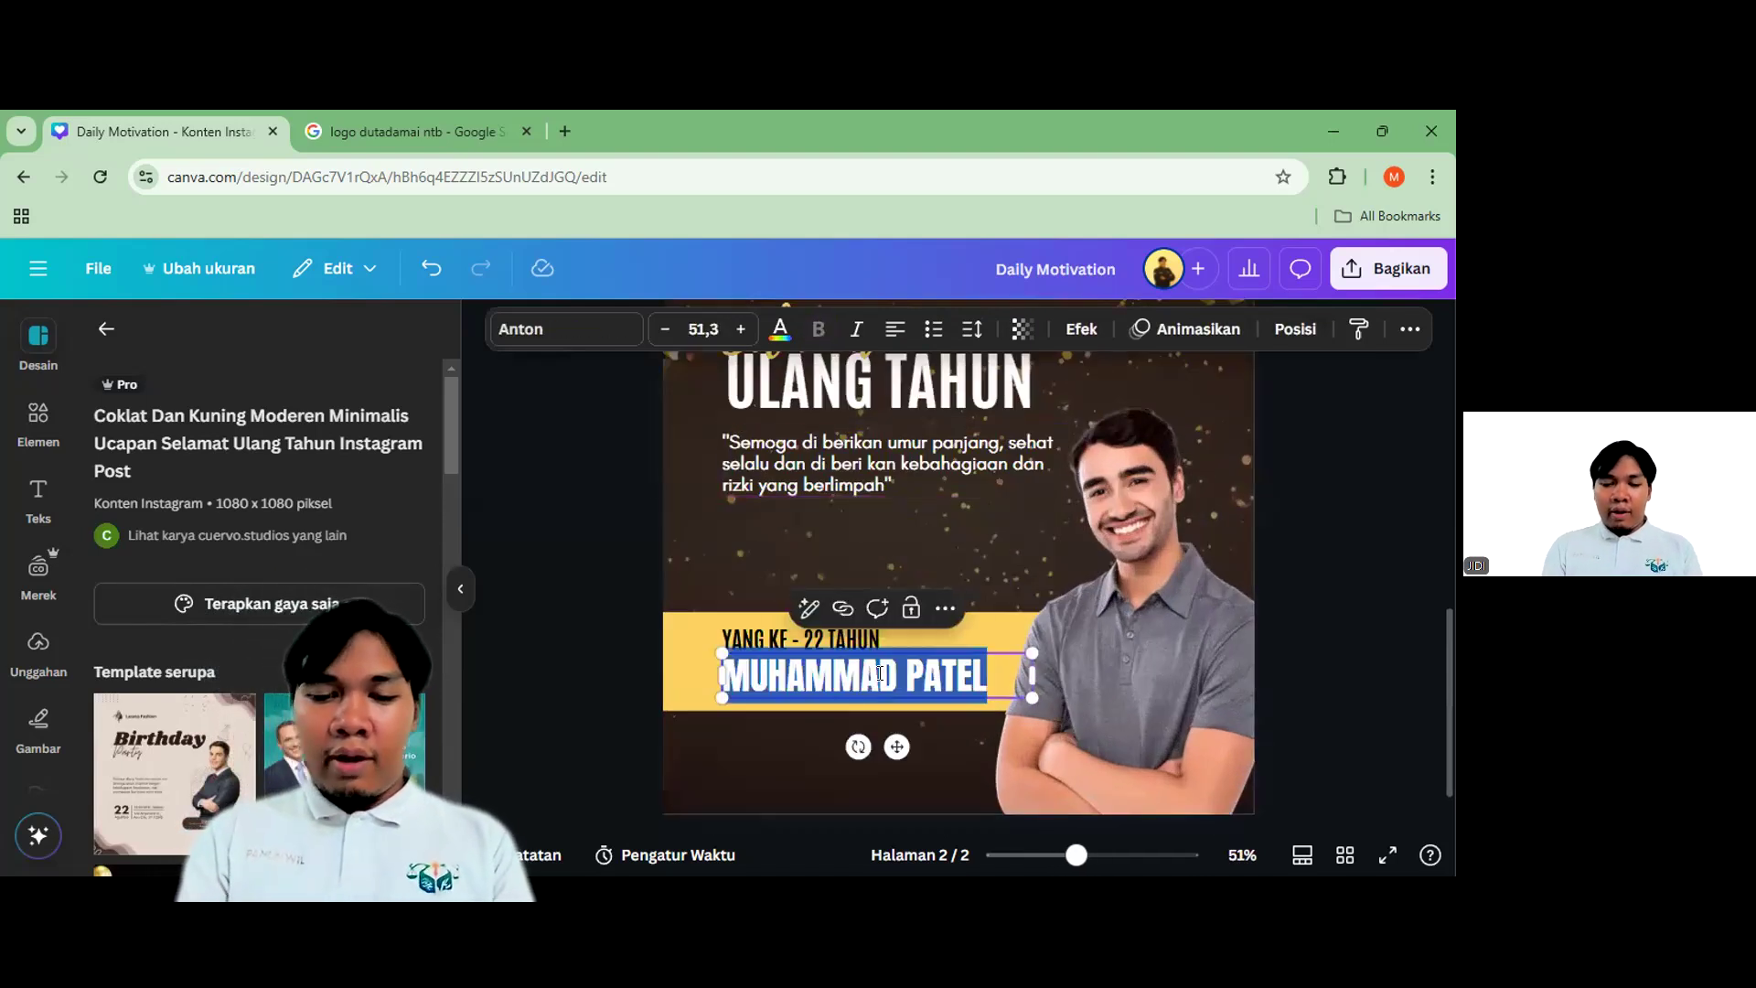
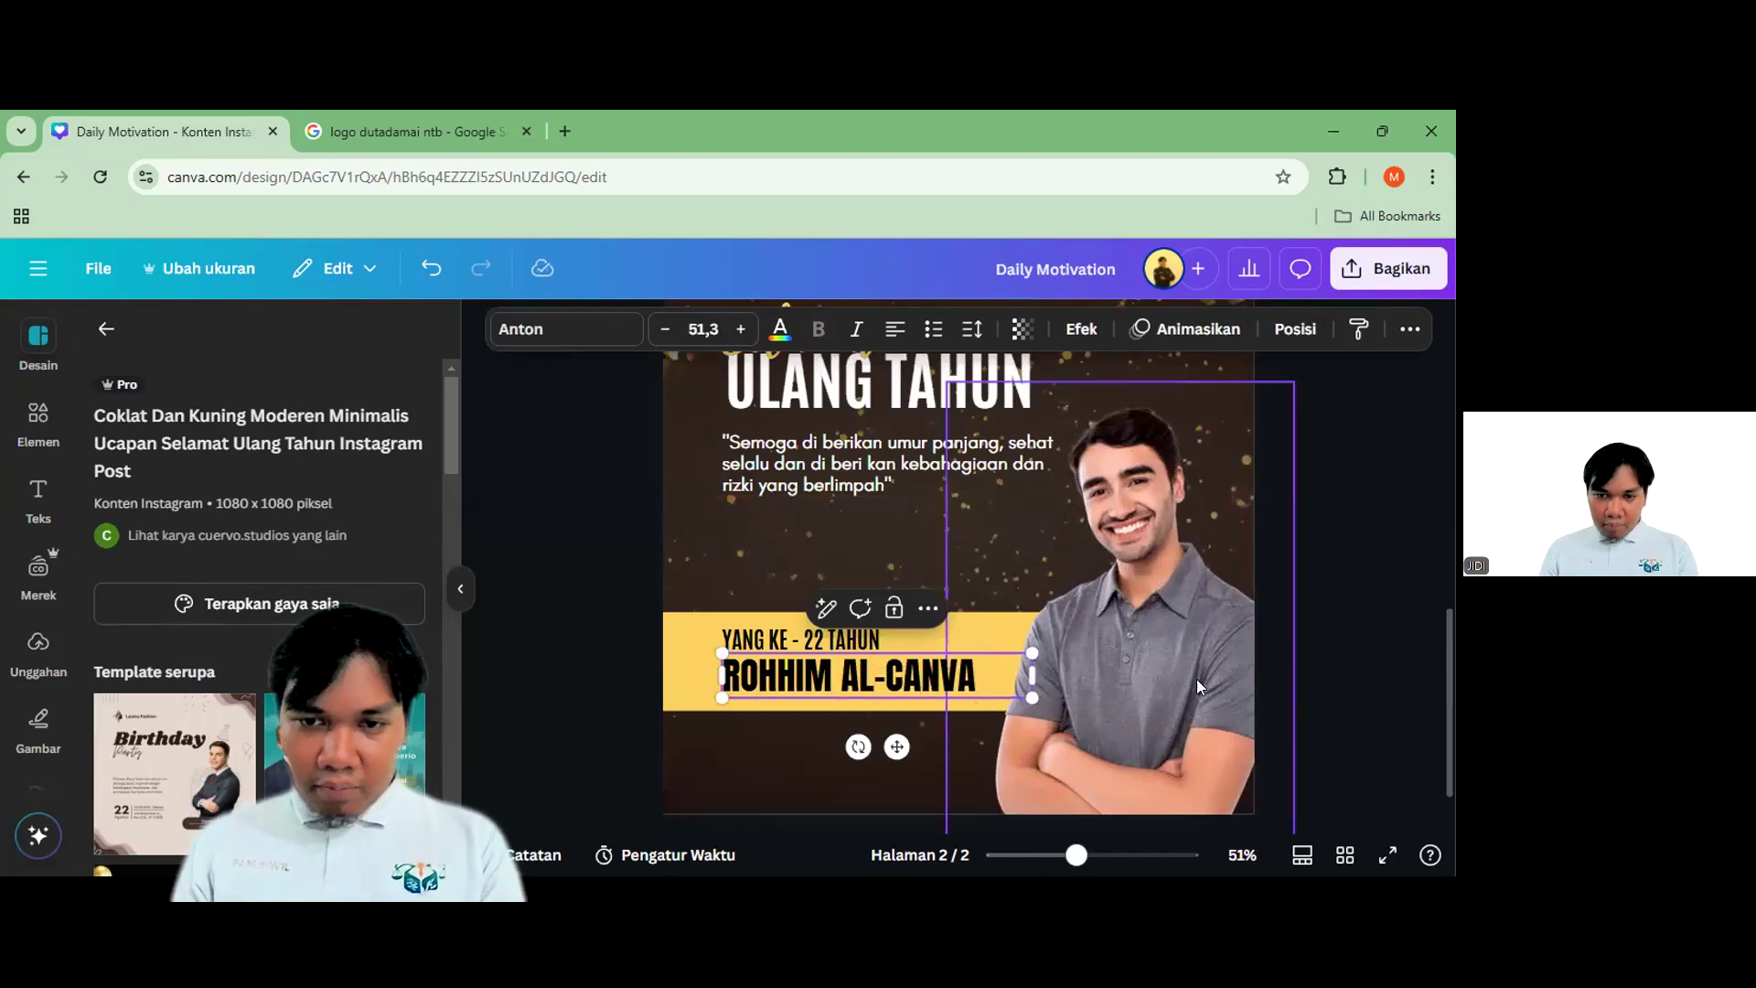
left_click(1335, 672)
Try white, yellow and maroon tints on the template background, then settle on dark grey
left_click(810, 640)
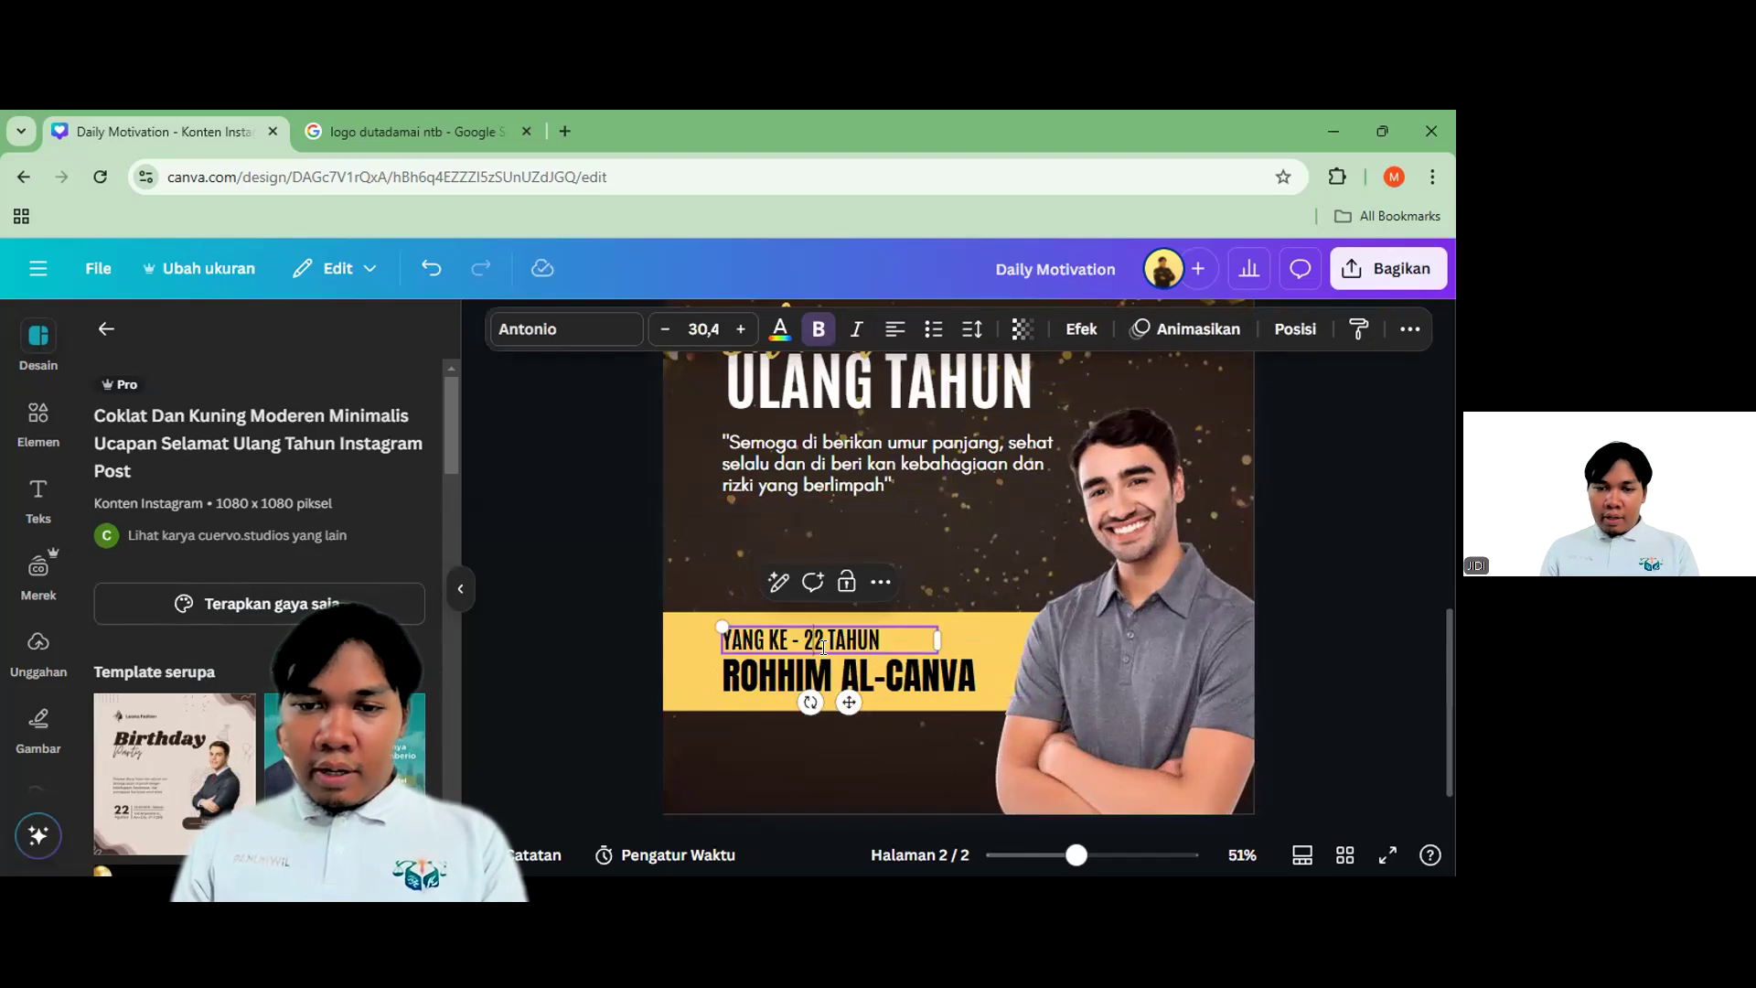
left_click(1330, 638)
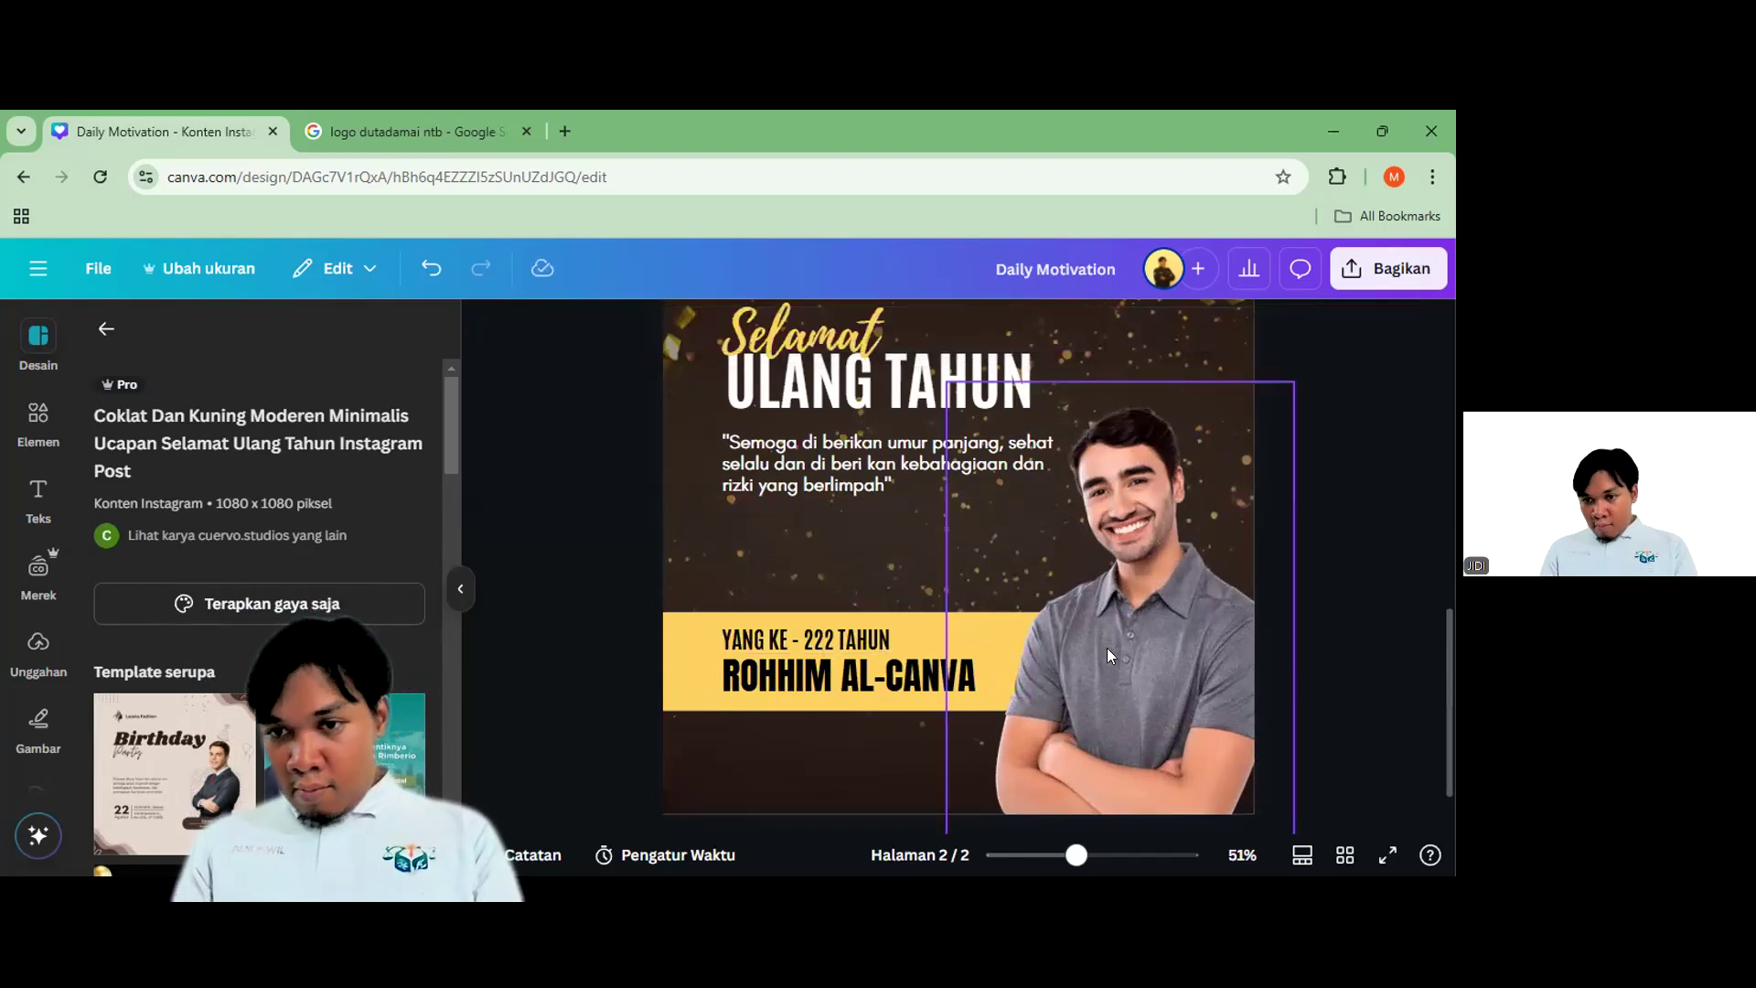
scroll(953, 633, "down", 3)
left_click(848, 742)
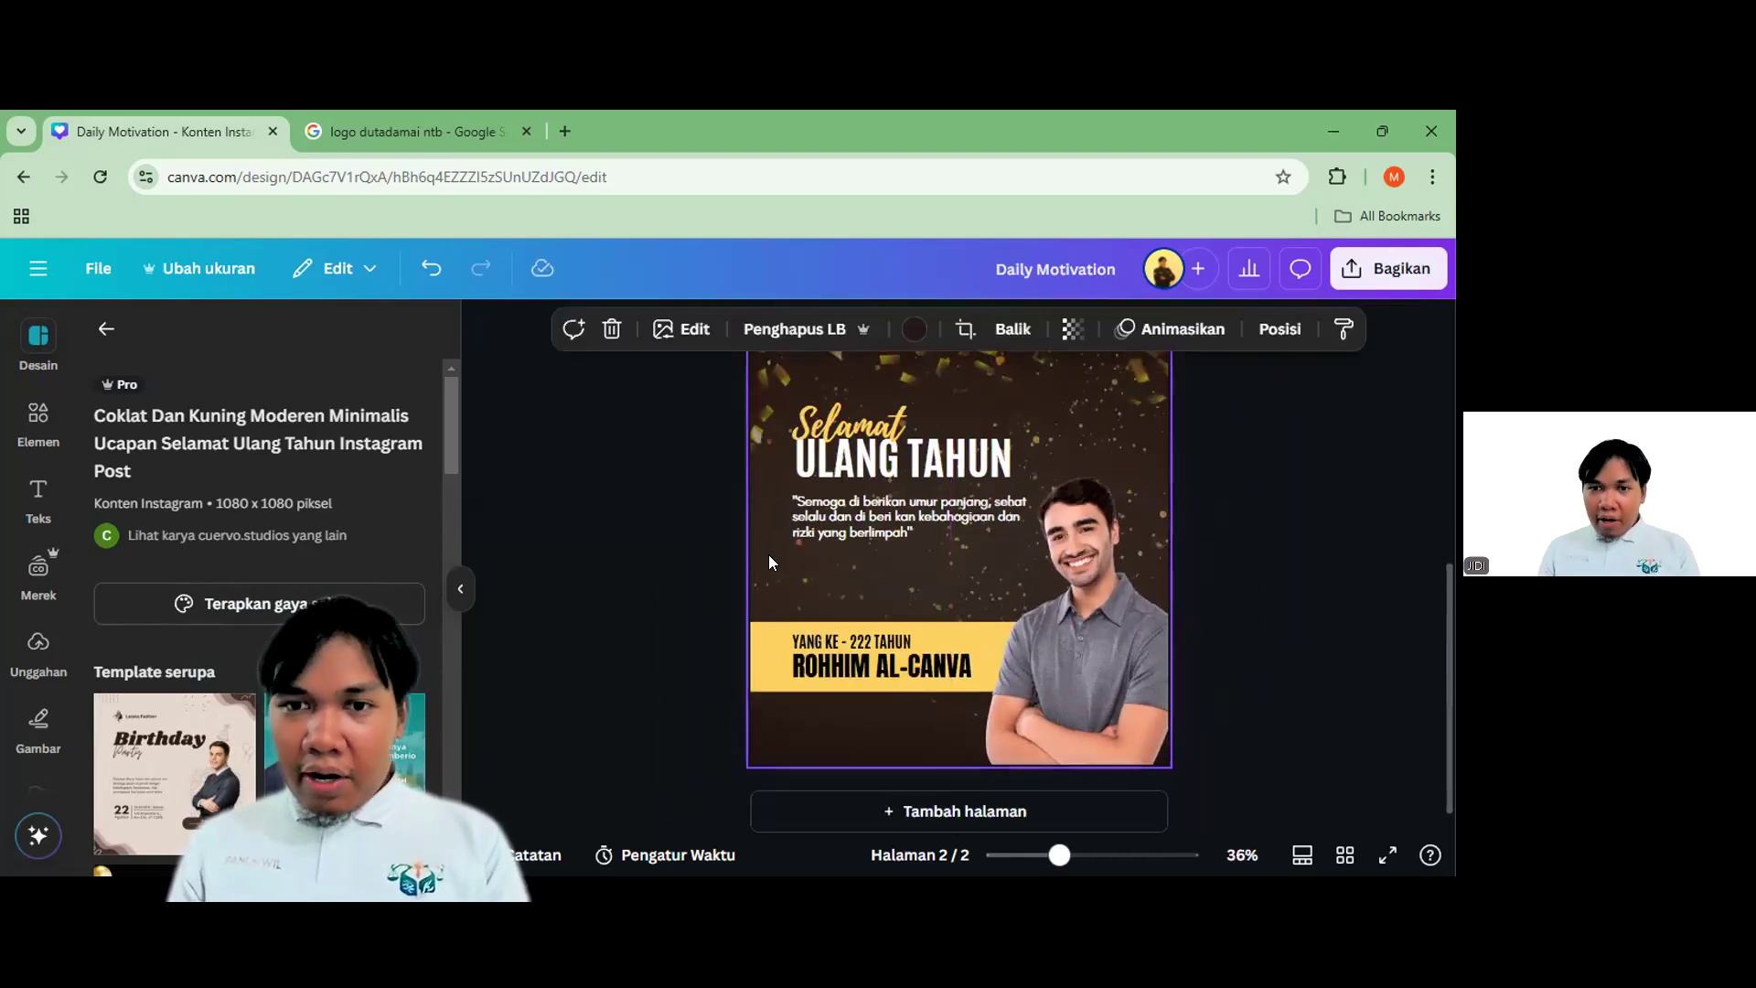
left_click(914, 330)
left_click(400, 494)
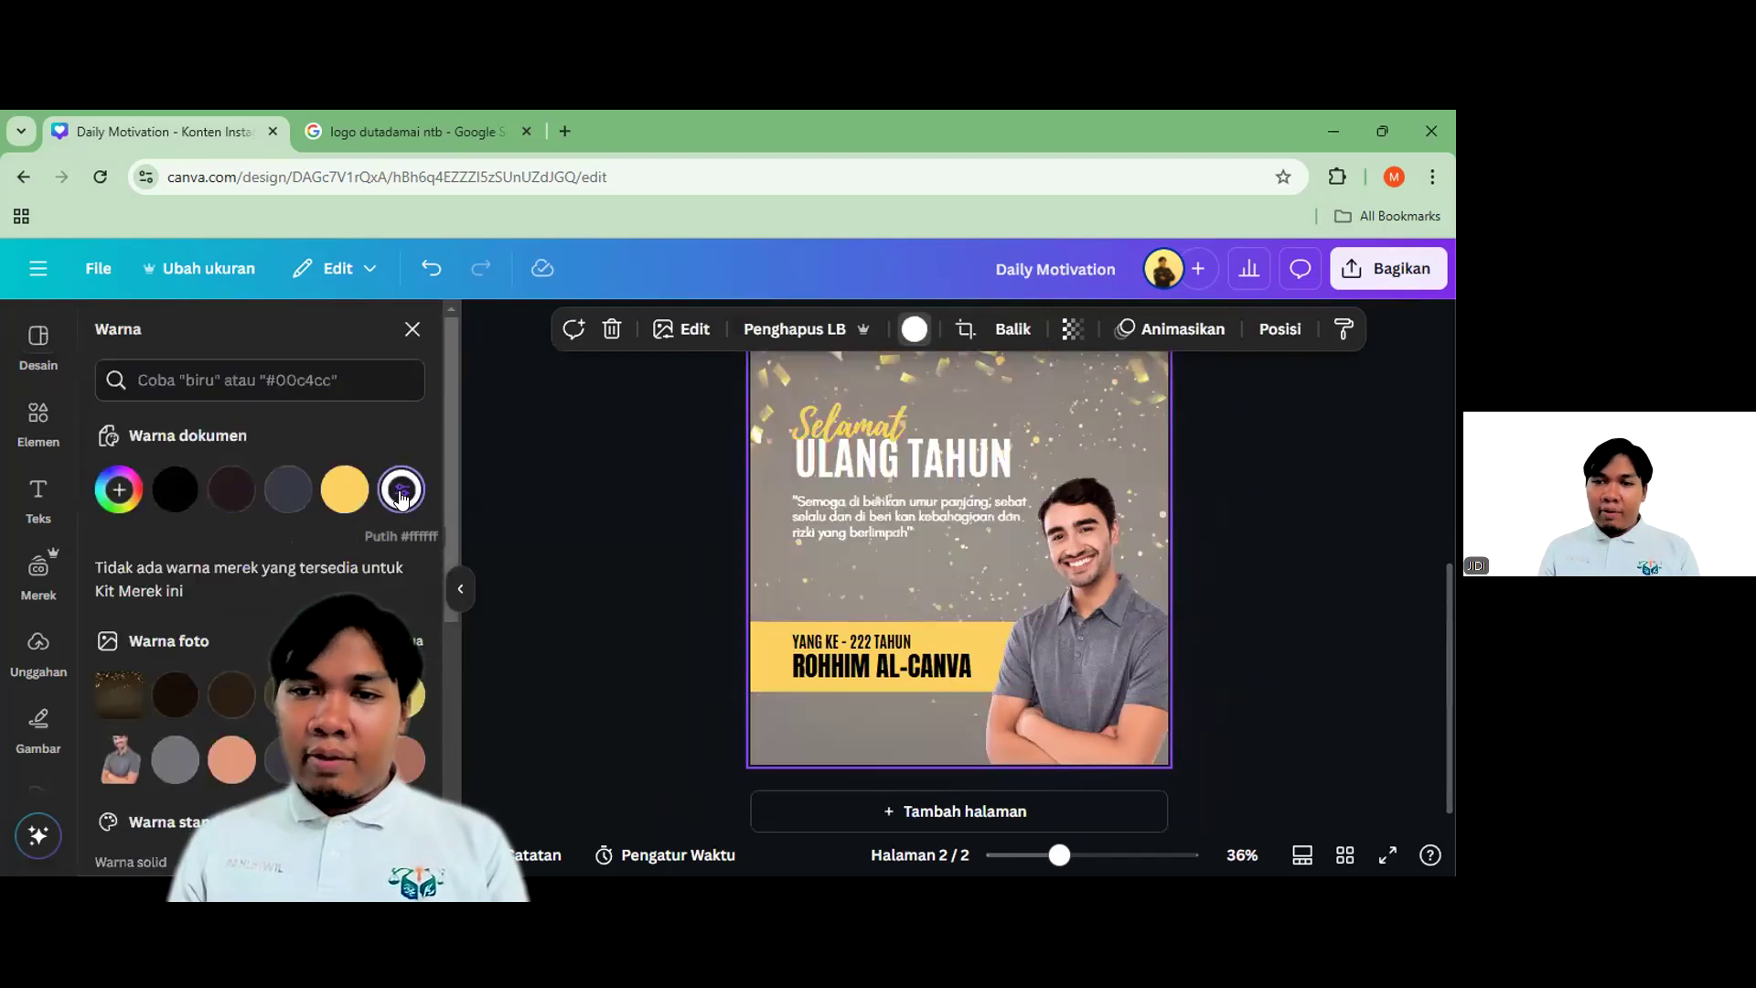
left_click(339, 490)
left_click(288, 489)
left_click(231, 489)
left_click(278, 494)
left_click(1337, 621)
scroll(1198, 631, "down", 1)
scroll(1114, 594, "up", 1)
Return to the 'ucapan ulang tahun' template results and review both pages of the design
left_click(106, 328)
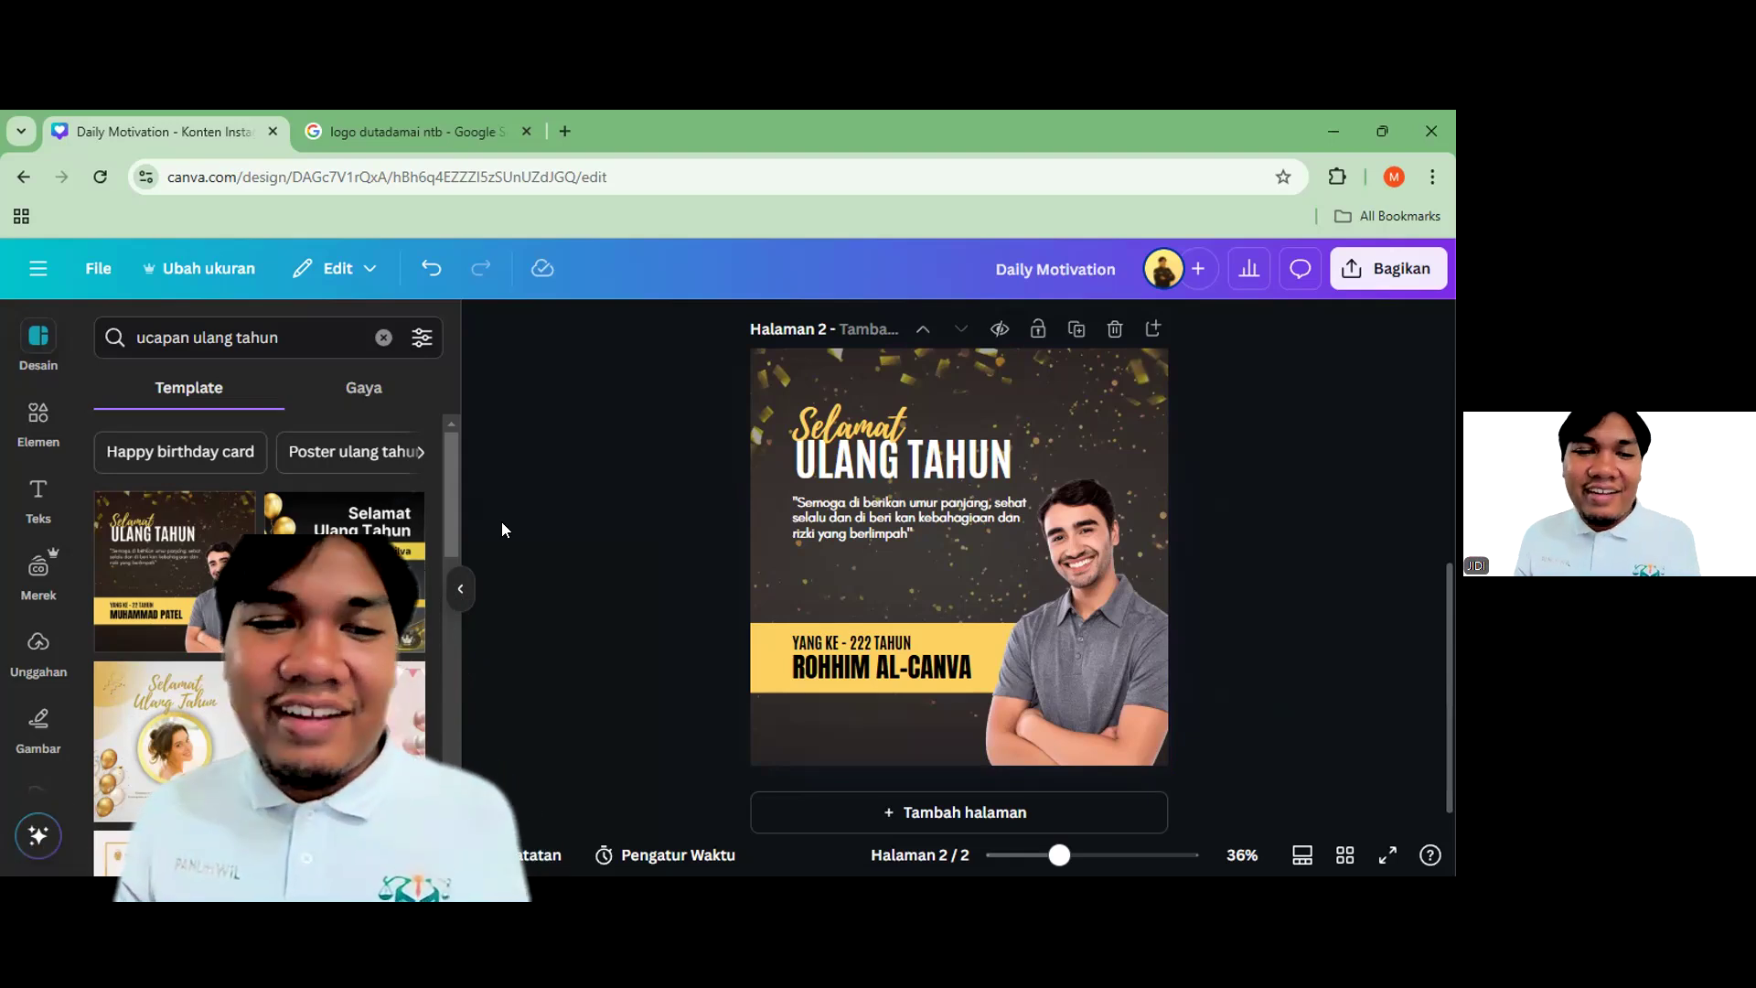
scroll(778, 564, "up", 4)
scroll(778, 563, "up", 2)
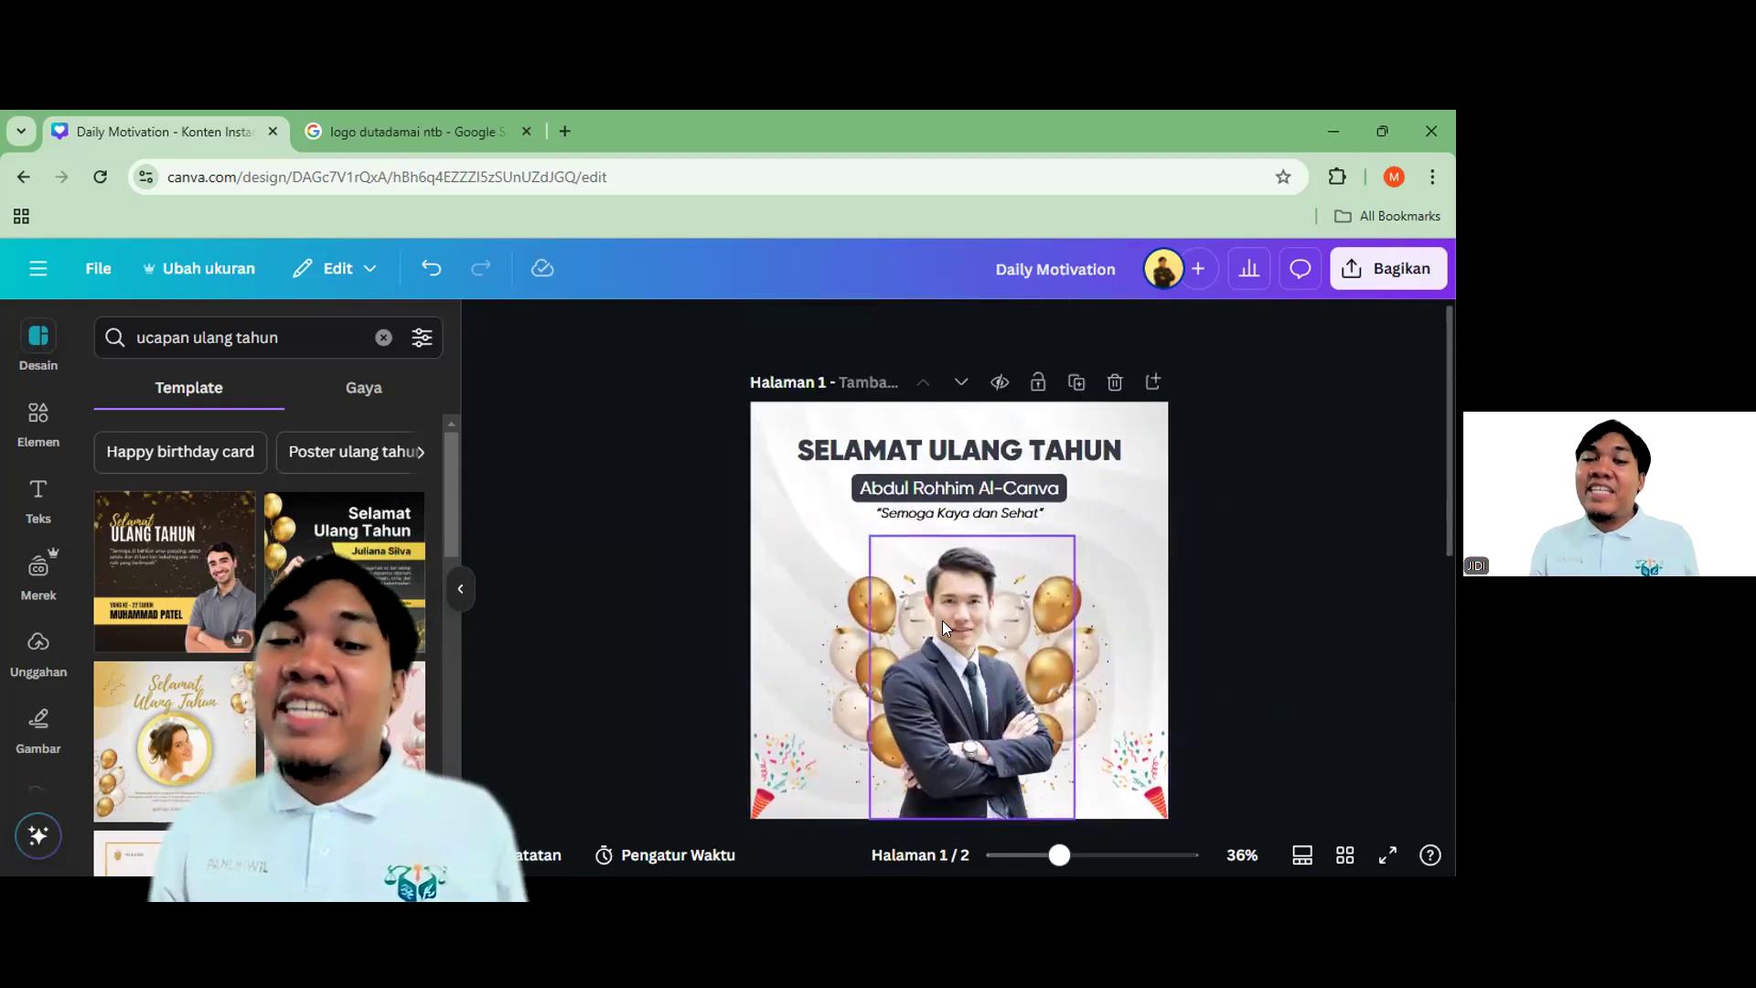
scroll(964, 556, "down", 5)
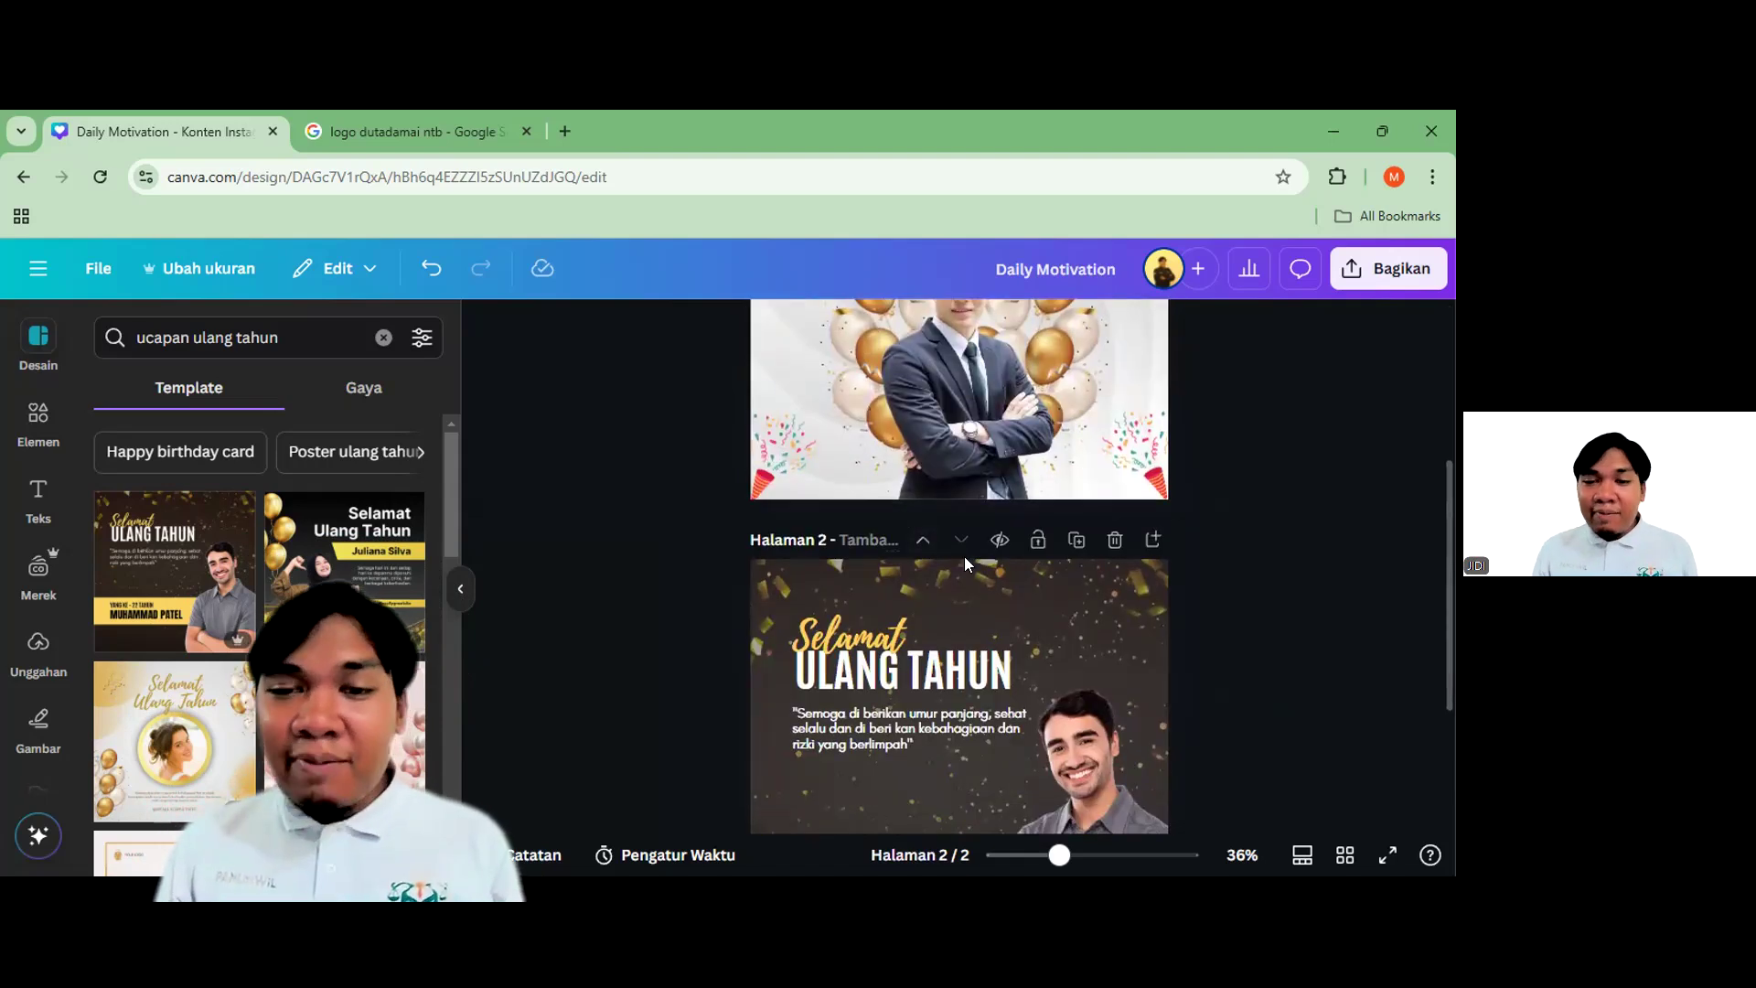
scroll(987, 546, "up", 2)
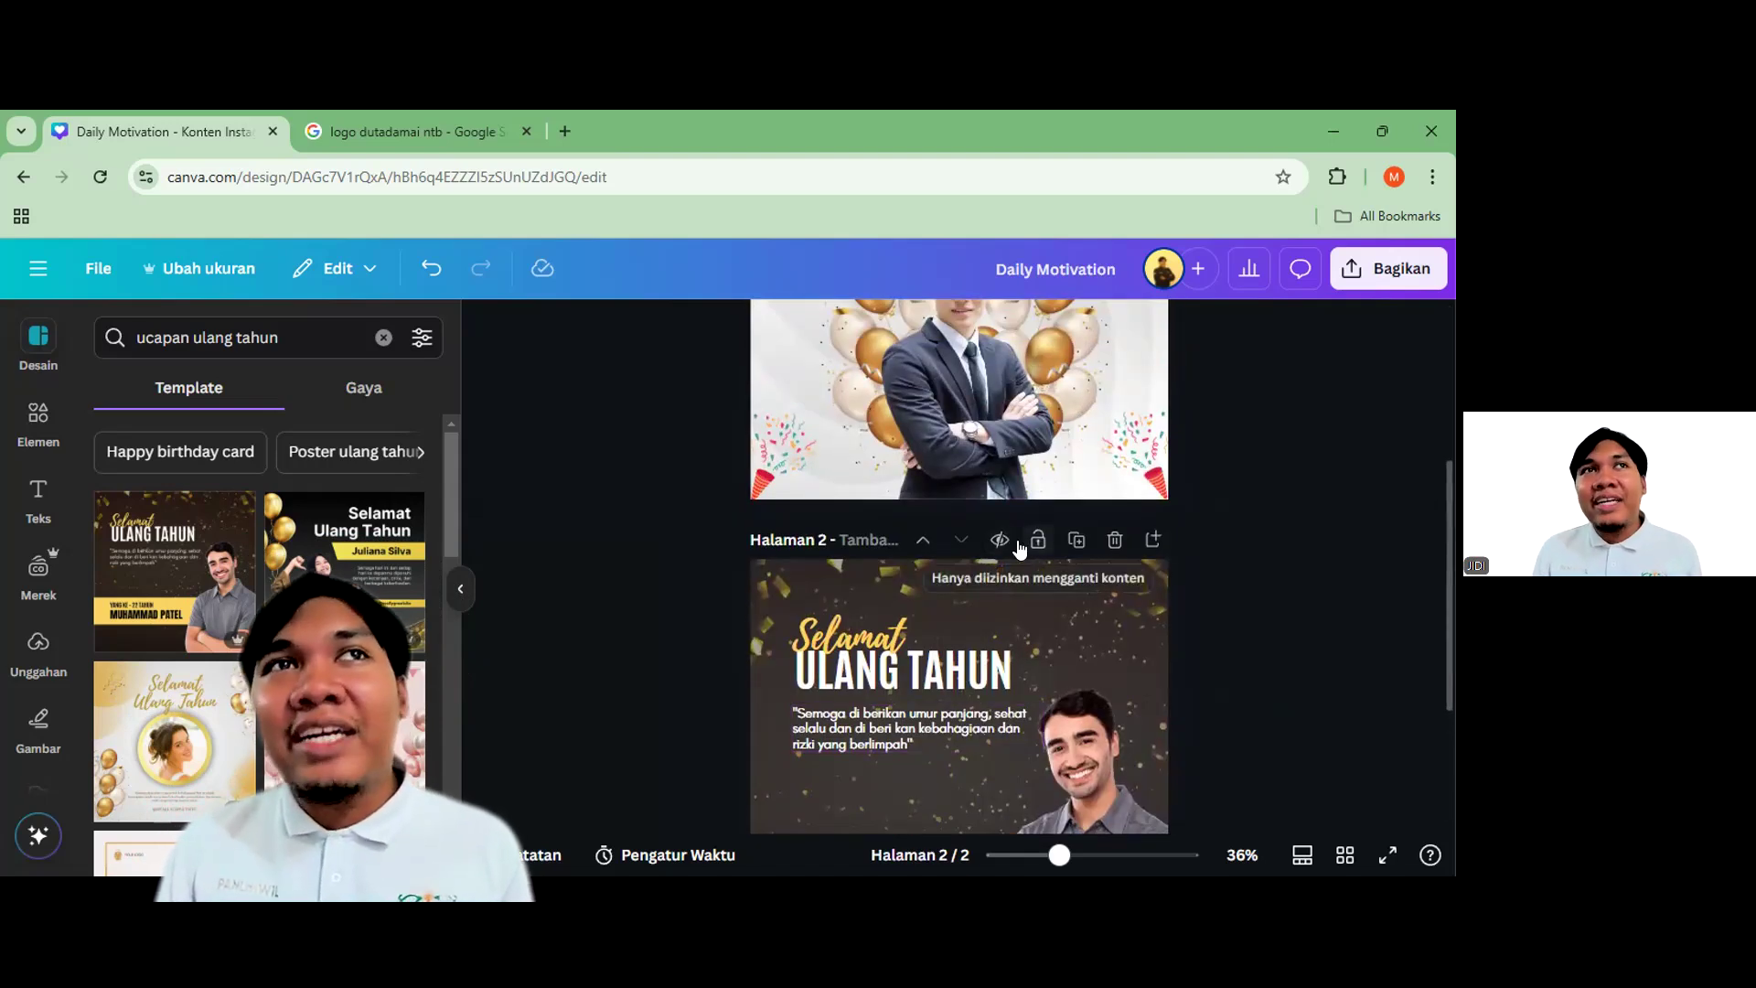